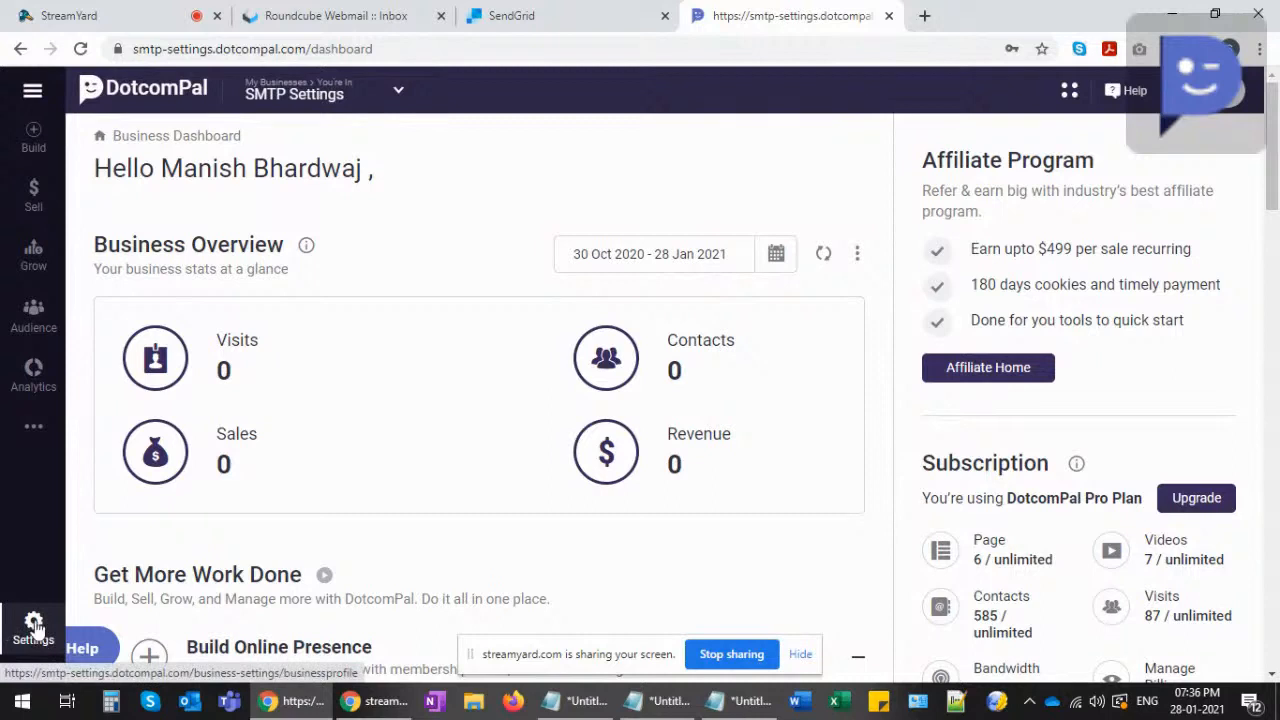
- Review the Business Profile's Business Overview details in Settings, then go to Mail Settings
{"action": "left_click", "coordinate": [33, 625]}
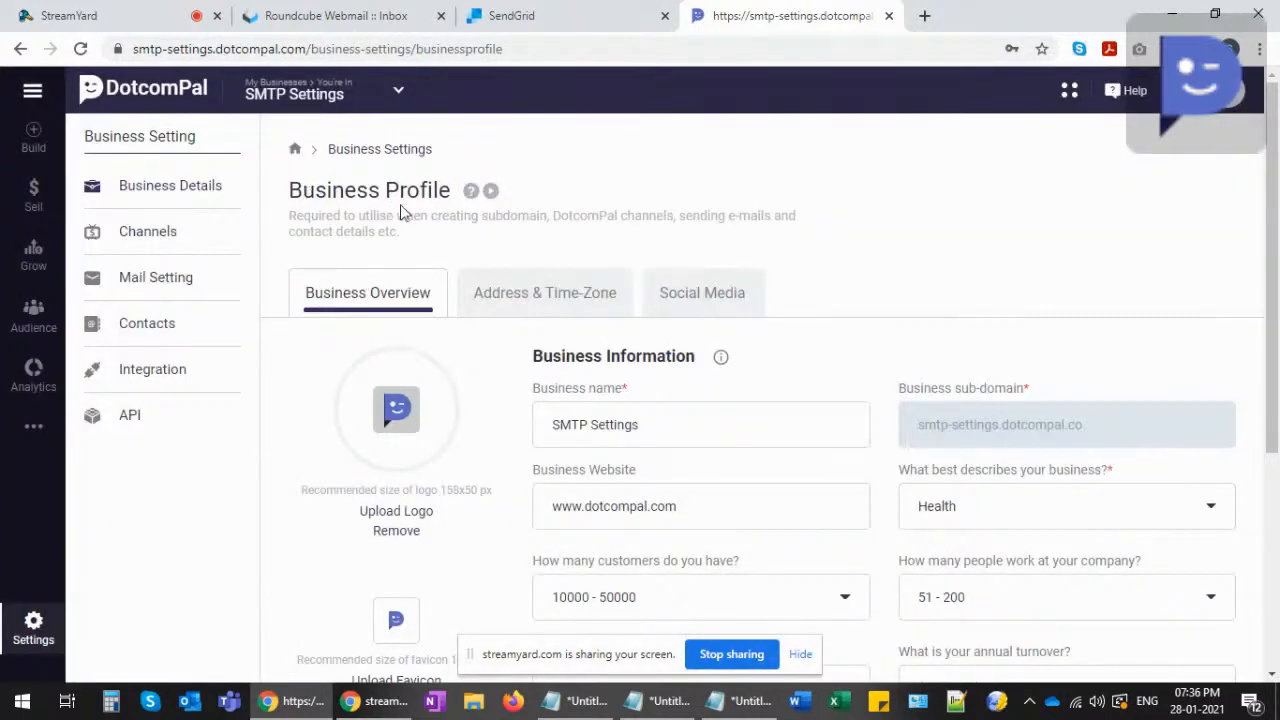
{"action": "scroll", "coordinate": [486, 409], "scroll_direction": "down", "scroll_amount": 4}
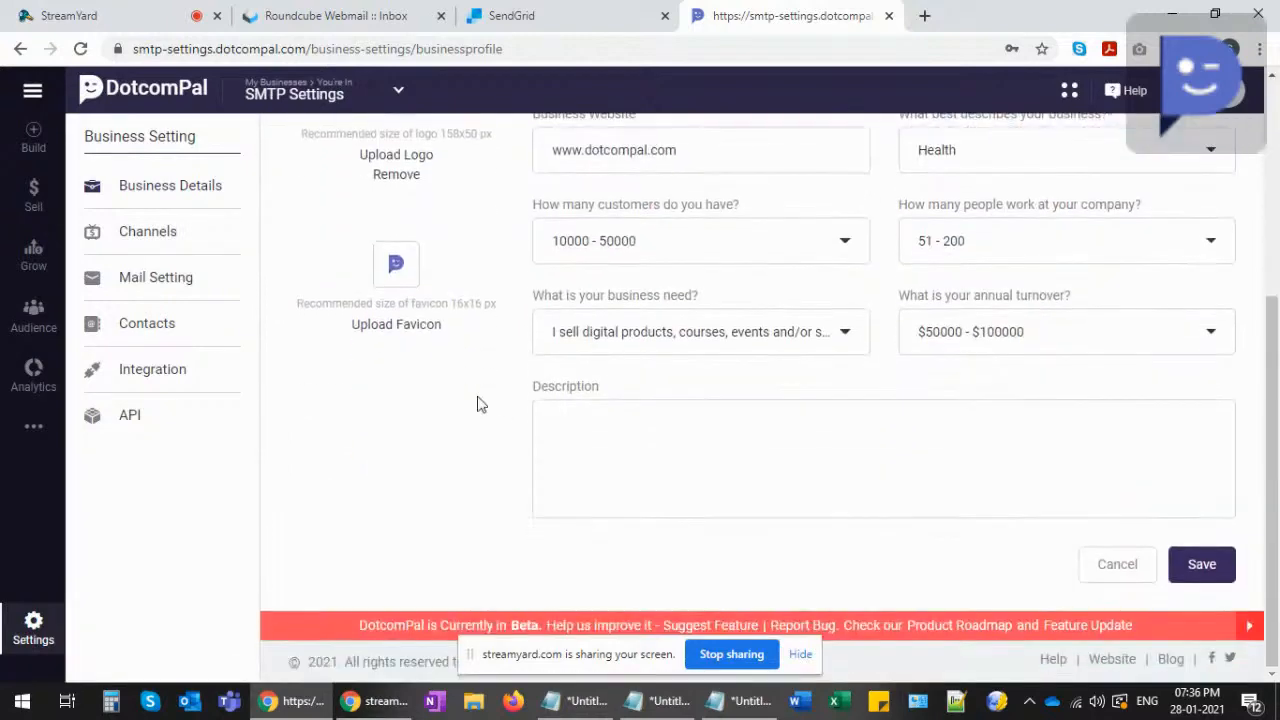
{"action": "scroll", "coordinate": [479, 404], "scroll_direction": "up", "scroll_amount": 5}
{"action": "scroll", "coordinate": [509, 391], "scroll_direction": "down", "scroll_amount": 2}
{"action": "scroll", "coordinate": [507, 391], "scroll_direction": "up", "scroll_amount": 2}
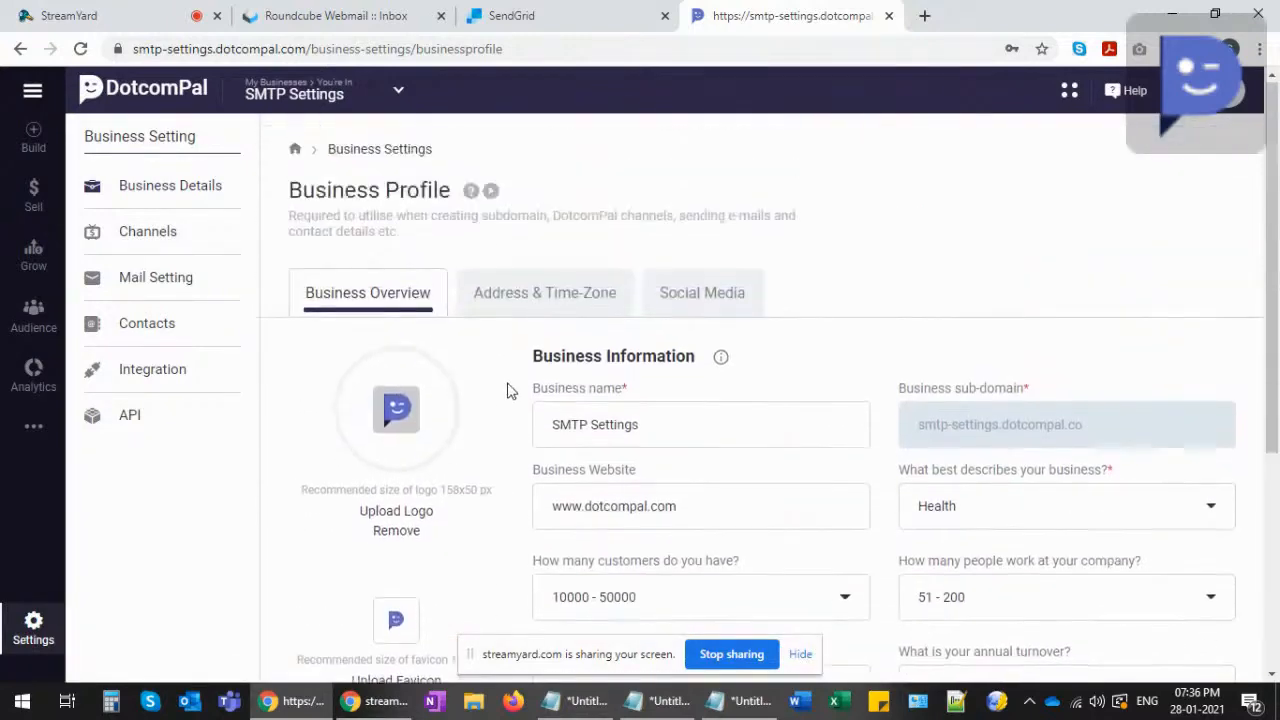
{"action": "scroll", "coordinate": [385, 395], "scroll_direction": "down", "scroll_amount": 2}
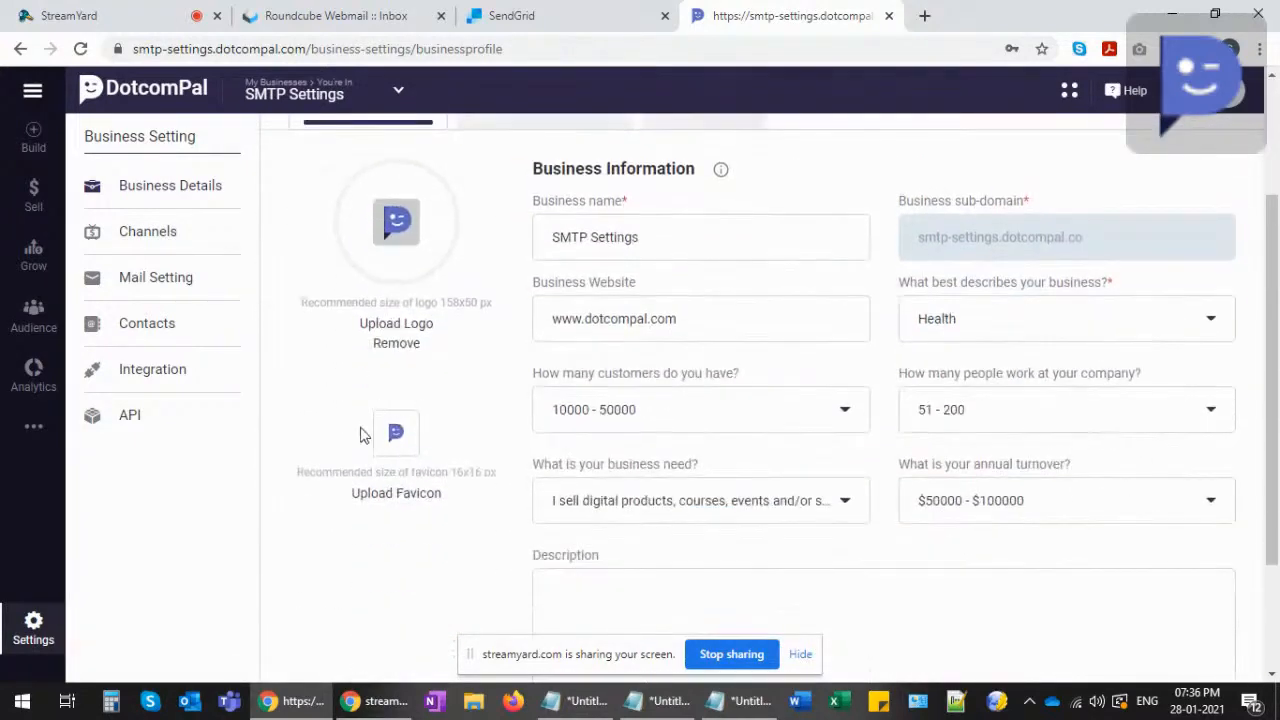
{"action": "scroll", "coordinate": [479, 362], "scroll_direction": "up", "scroll_amount": 1}
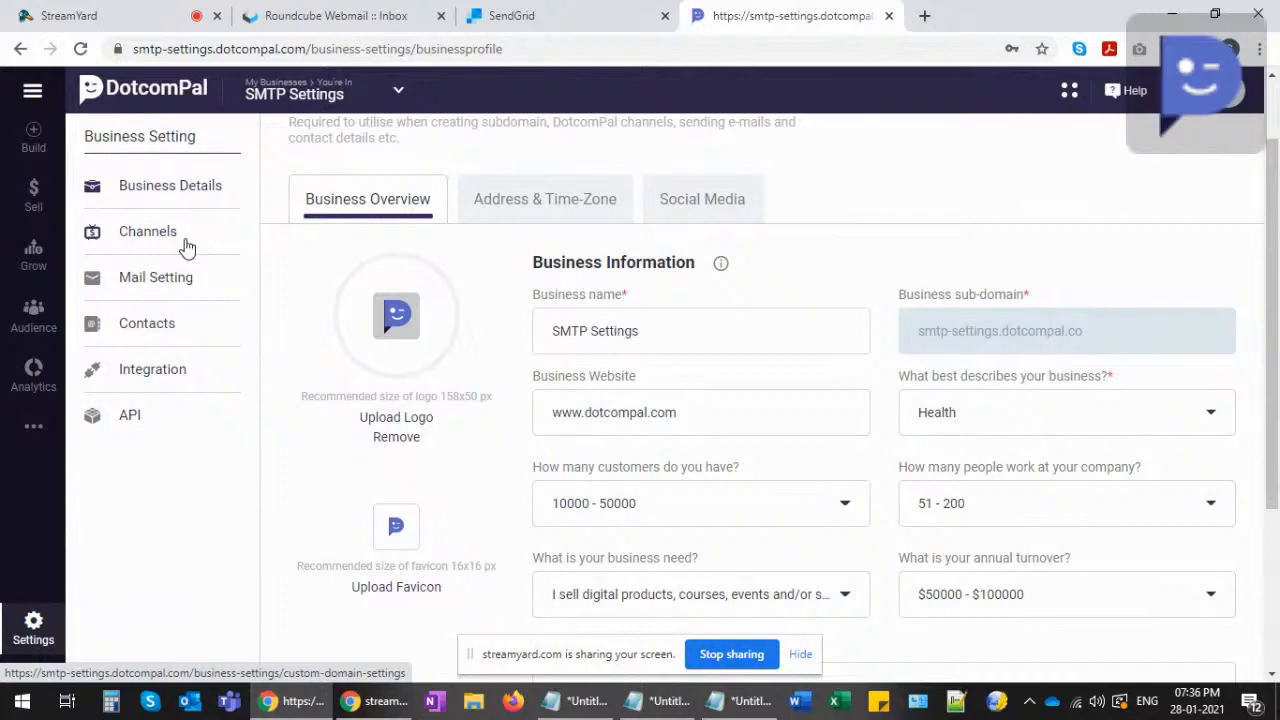
{"action": "left_click", "coordinate": [165, 287]}
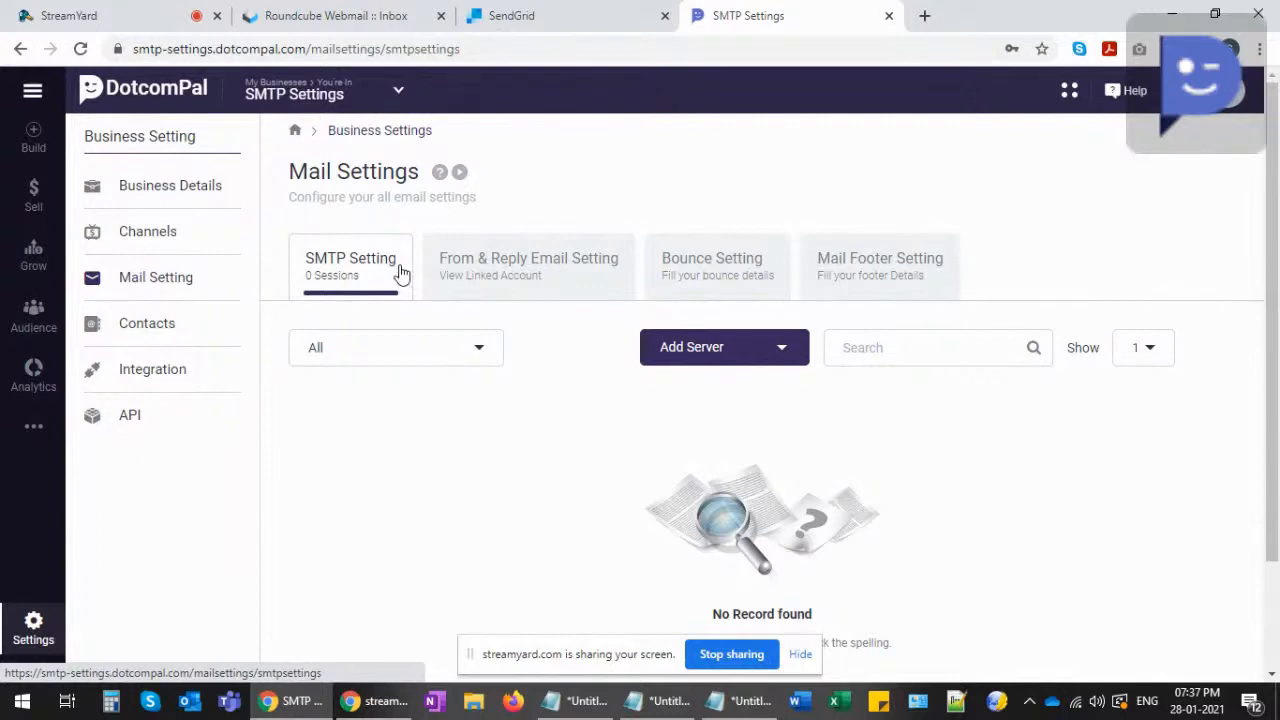
- Browse the Add Server options, including SendGrid API, Amazon SES and generic SMTP
{"action": "left_click", "coordinate": [787, 361]}
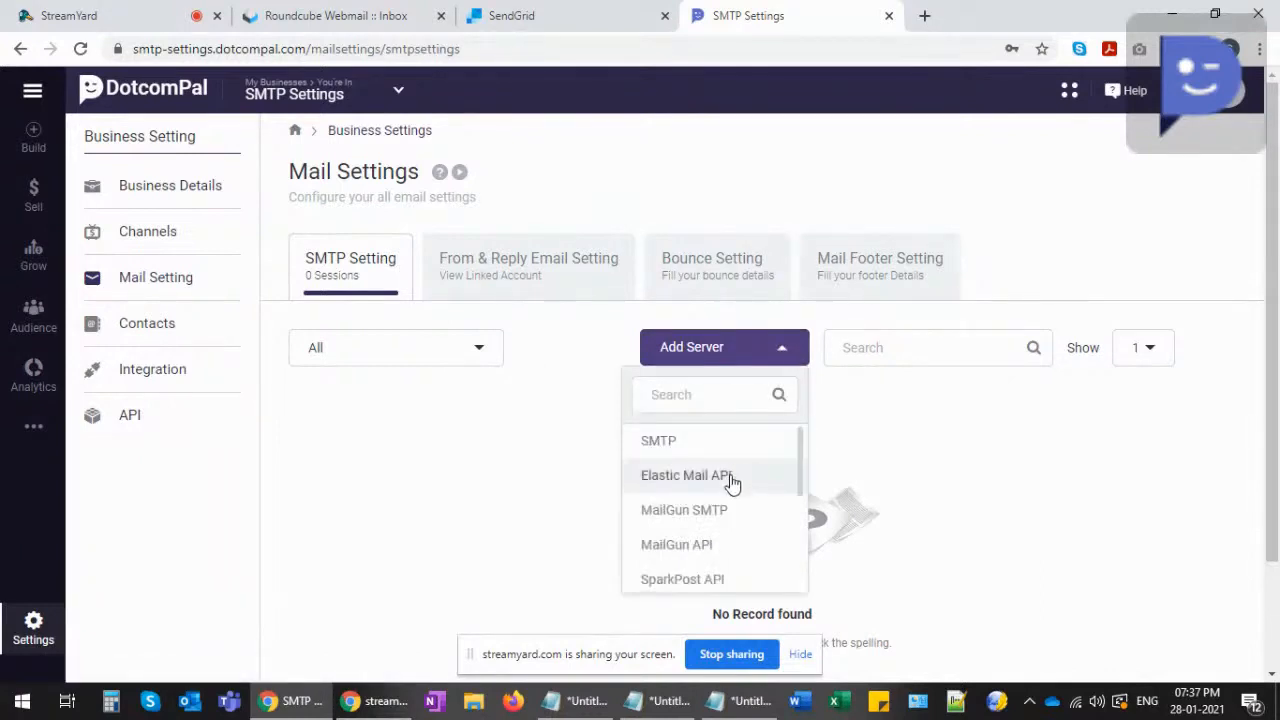
{"action": "scroll", "coordinate": [729, 500], "scroll_direction": "down", "scroll_amount": 1}
{"action": "scroll", "coordinate": [729, 500], "scroll_direction": "down", "scroll_amount": 2}
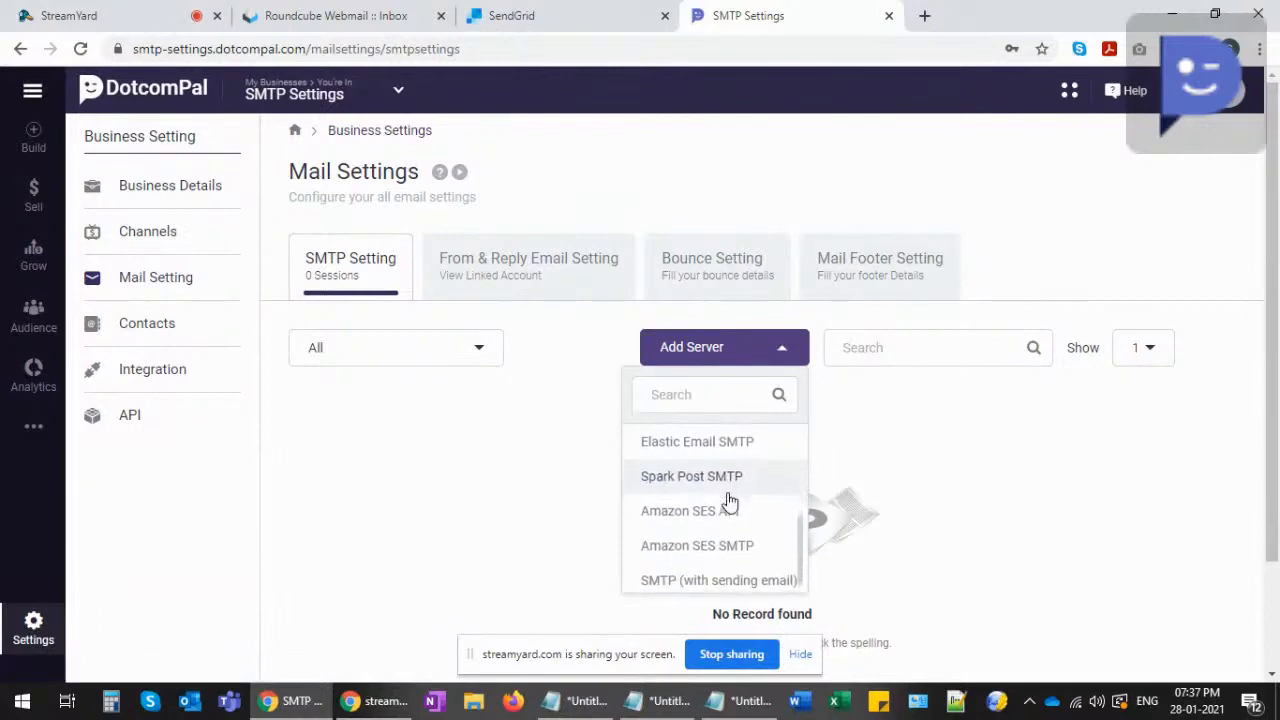
{"action": "scroll", "coordinate": [728, 500], "scroll_direction": "up", "scroll_amount": 2}
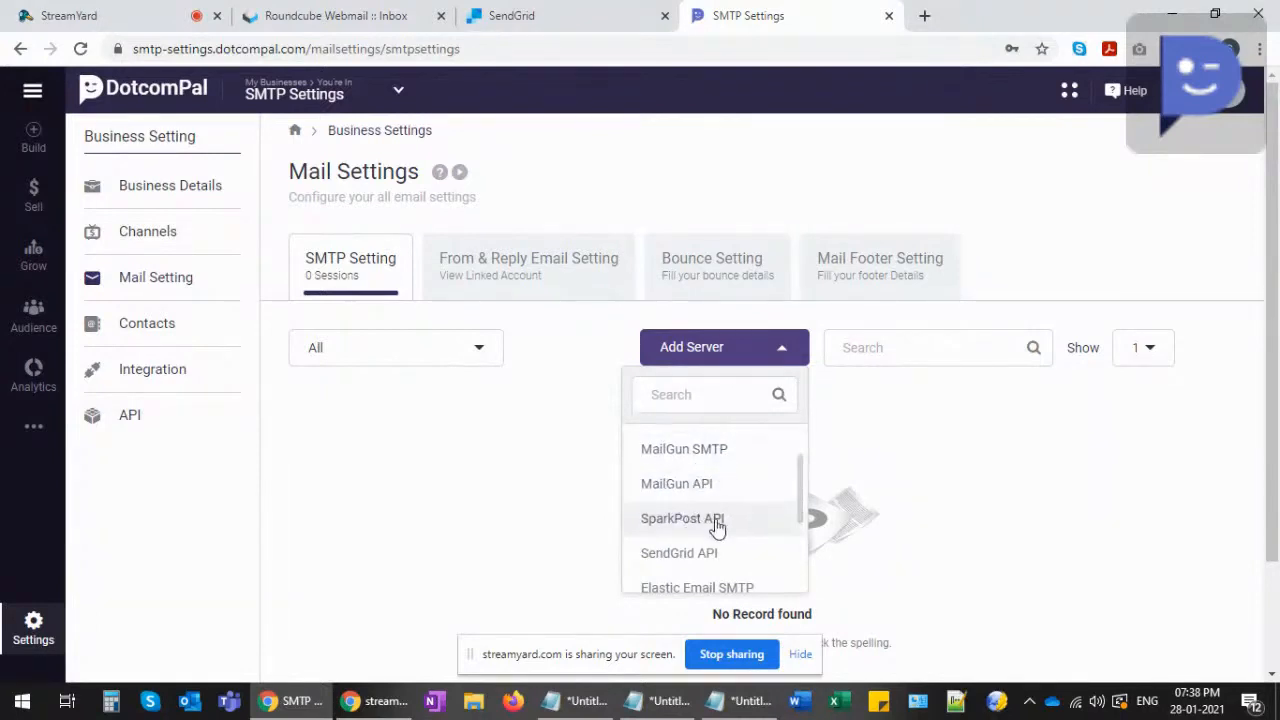
{"action": "scroll", "coordinate": [700, 522], "scroll_direction": "down", "scroll_amount": 2}
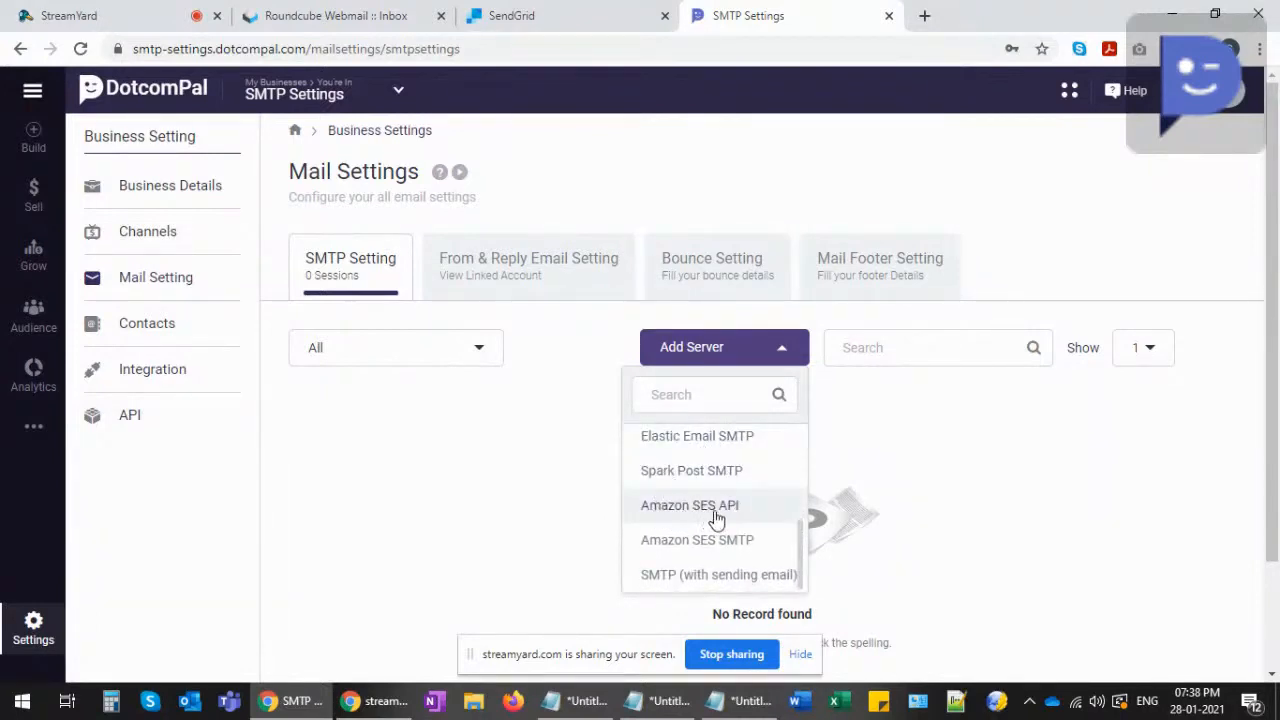
{"action": "scroll", "coordinate": [720, 545], "scroll_direction": "down", "scroll_amount": 1}
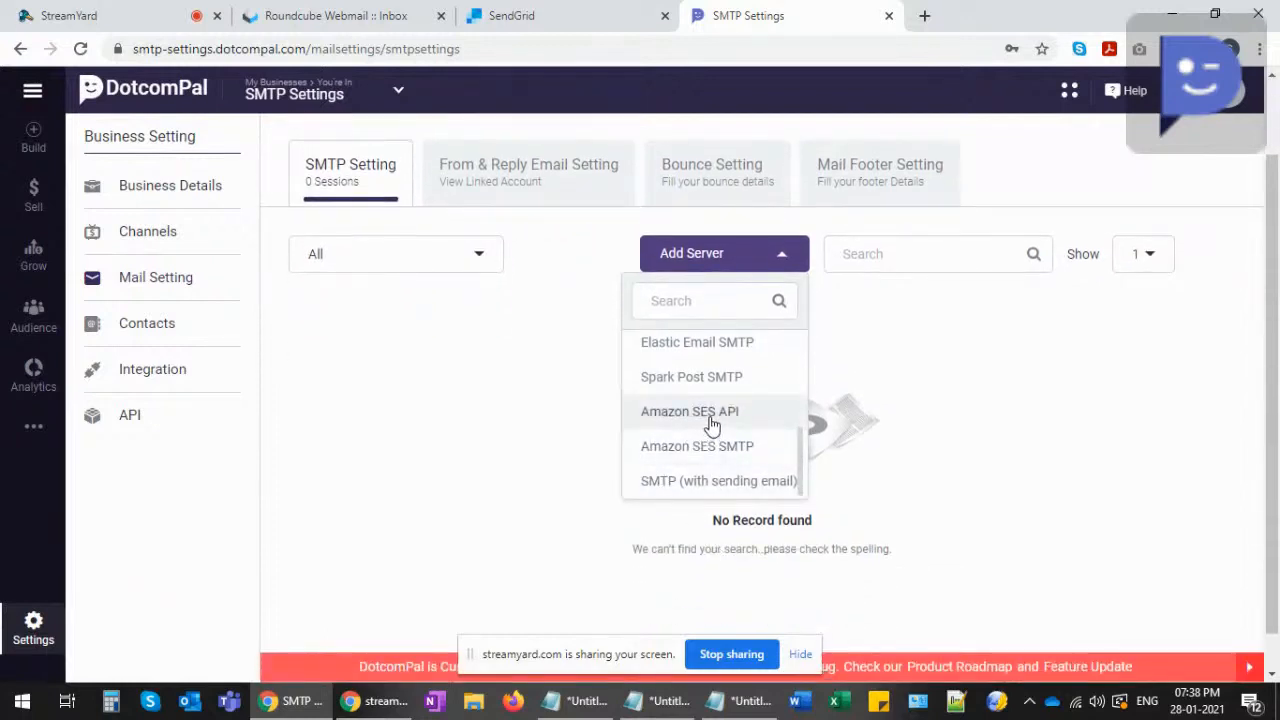
{"action": "scroll", "coordinate": [712, 425], "scroll_direction": "up", "scroll_amount": 2}
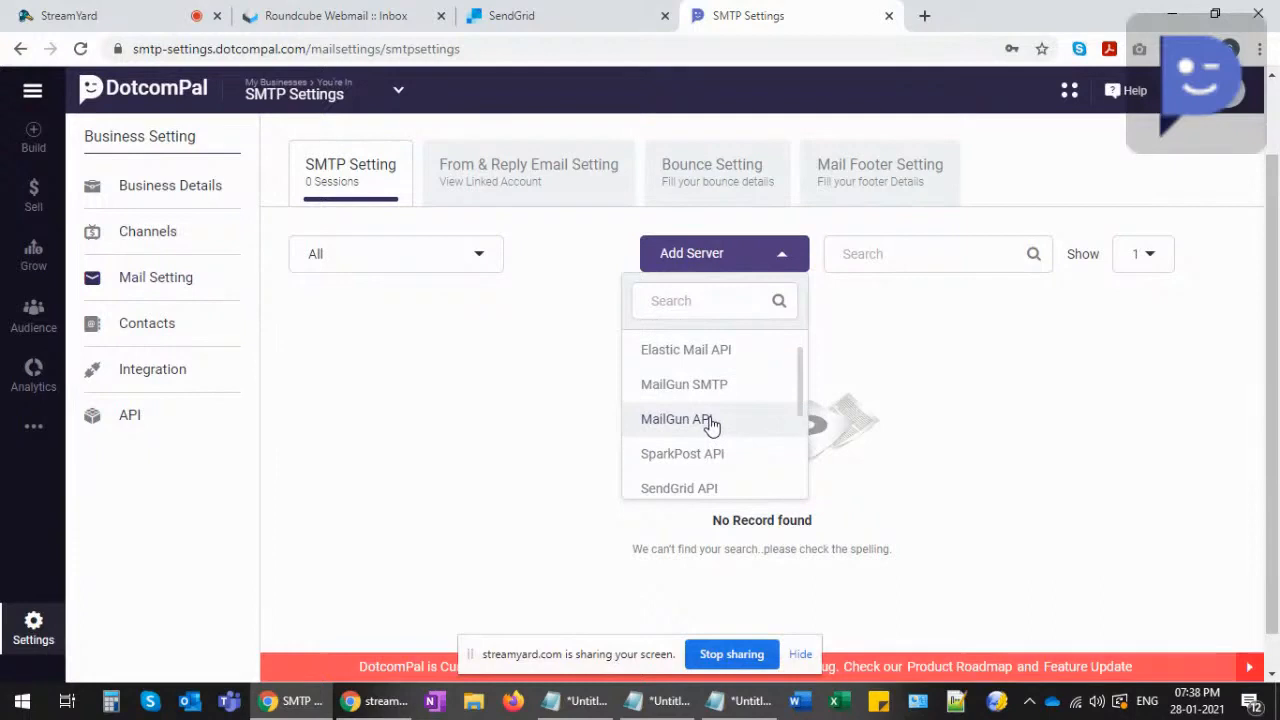
{"action": "scroll", "coordinate": [712, 425], "scroll_direction": "down", "scroll_amount": 2}
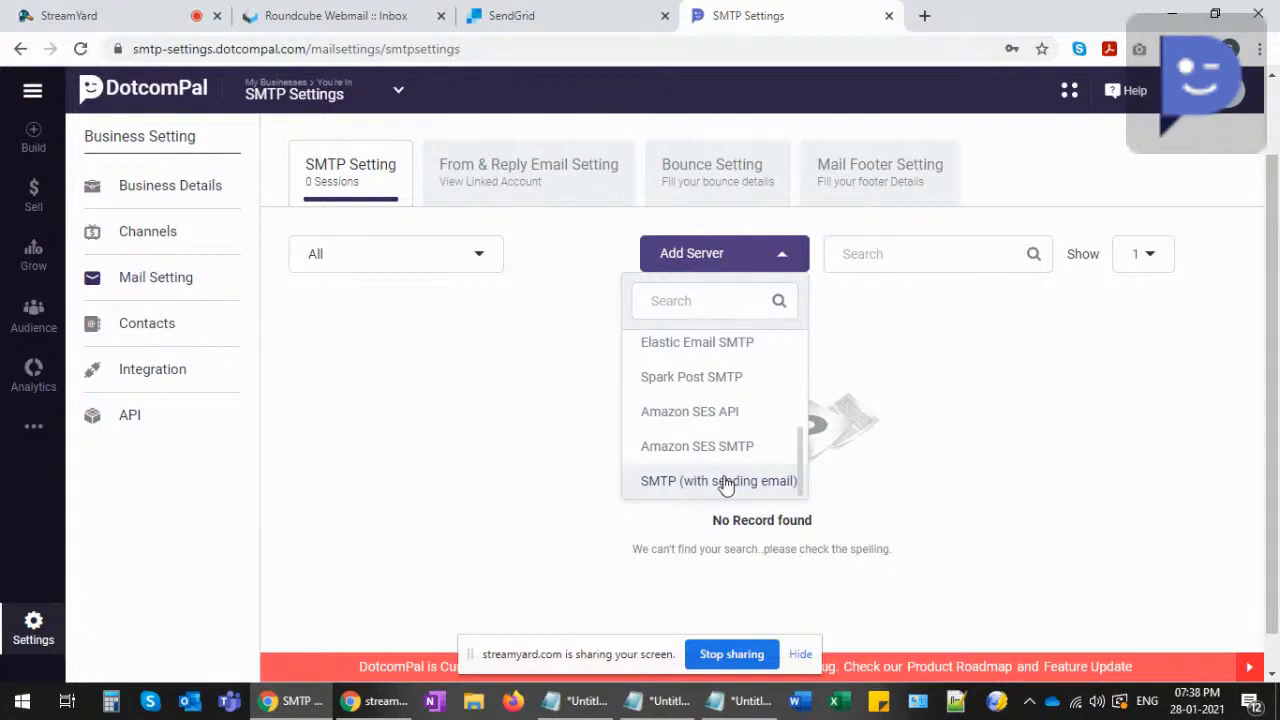
{"action": "scroll", "coordinate": [726, 480], "scroll_direction": "up", "scroll_amount": 3}
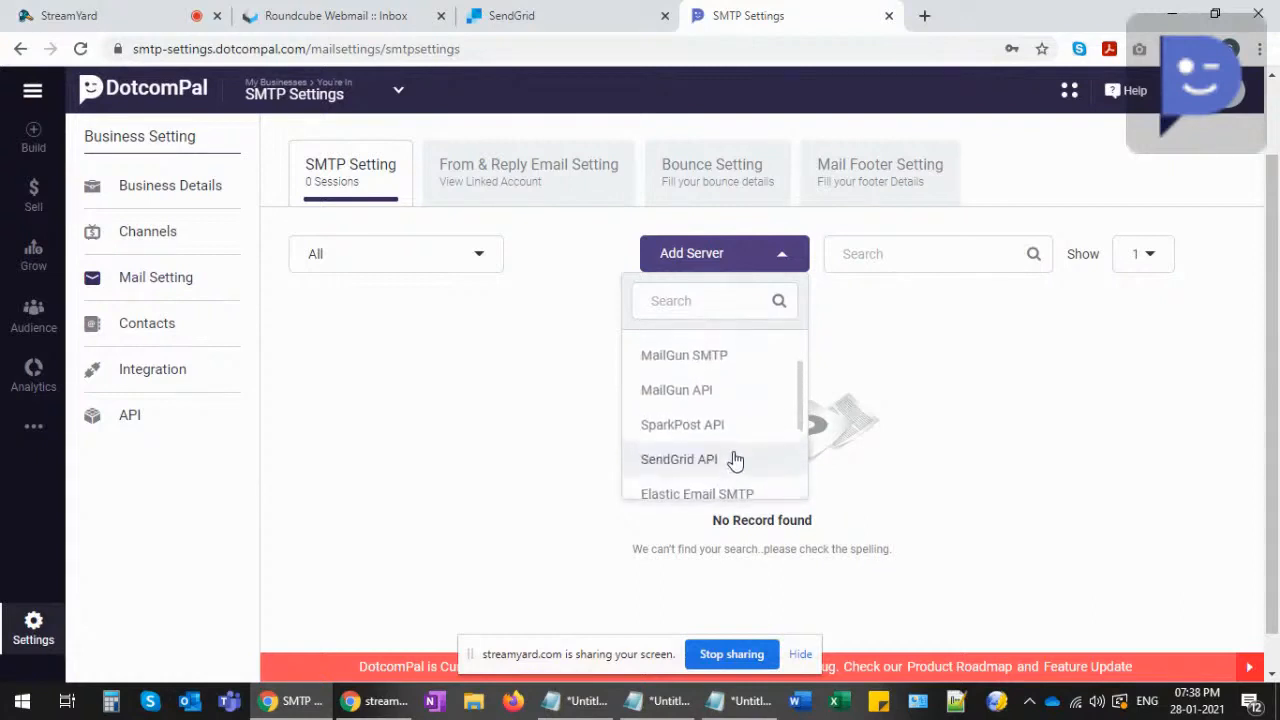
- Pick SendGrid API from the Add Server list to get the empty Add New SMTP form
{"action": "left_click", "coordinate": [680, 461]}
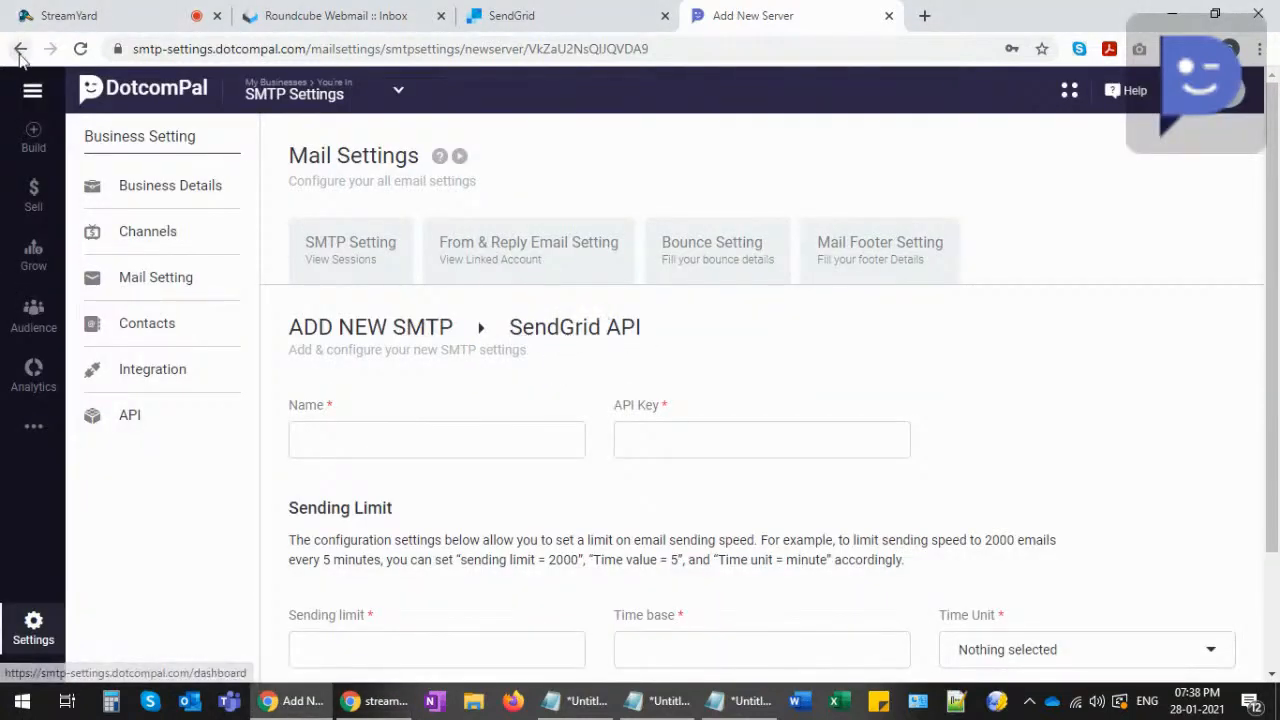
{"action": "left_click", "coordinate": [155, 282]}
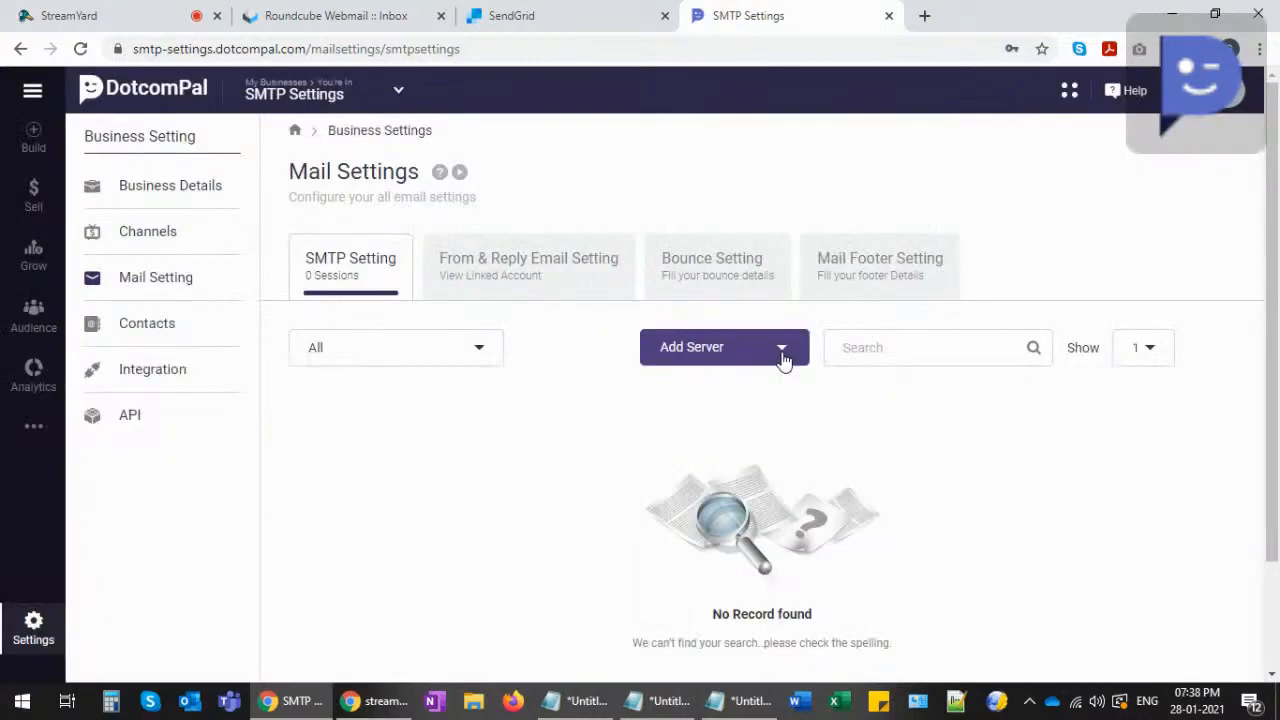
{"action": "left_click", "coordinate": [782, 350]}
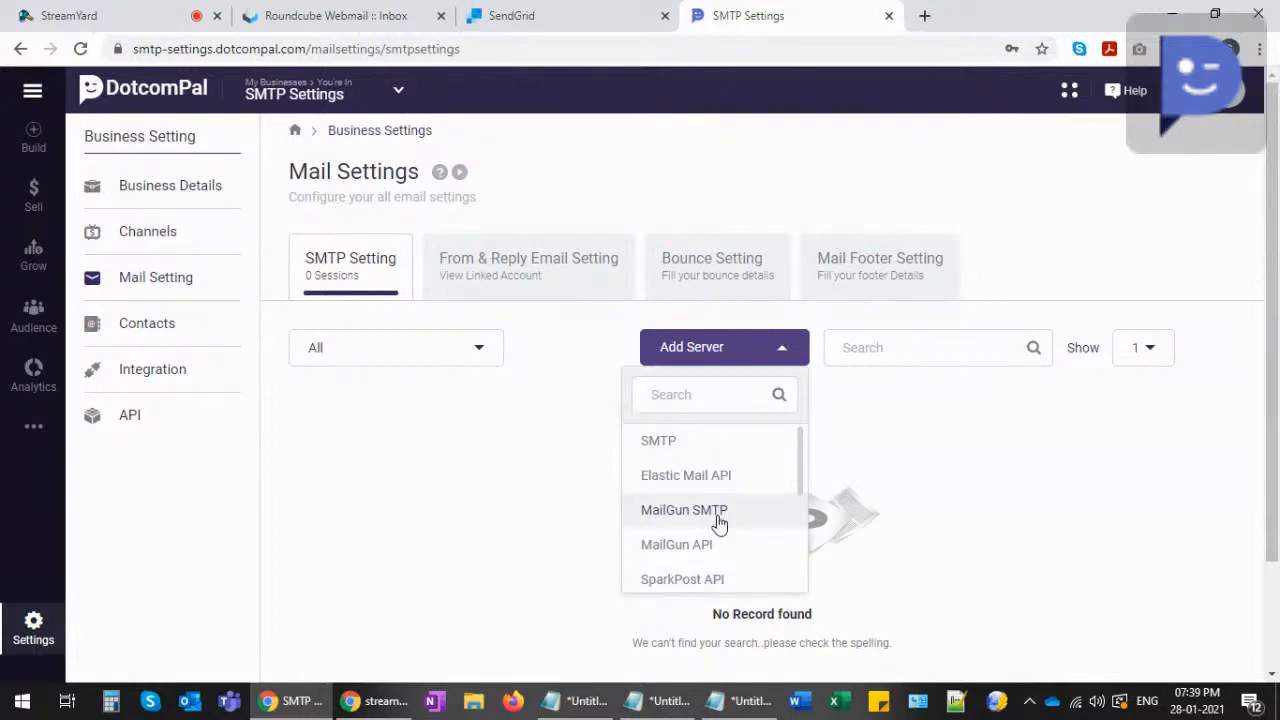
{"action": "scroll", "coordinate": [718, 505], "scroll_direction": "down", "scroll_amount": 4}
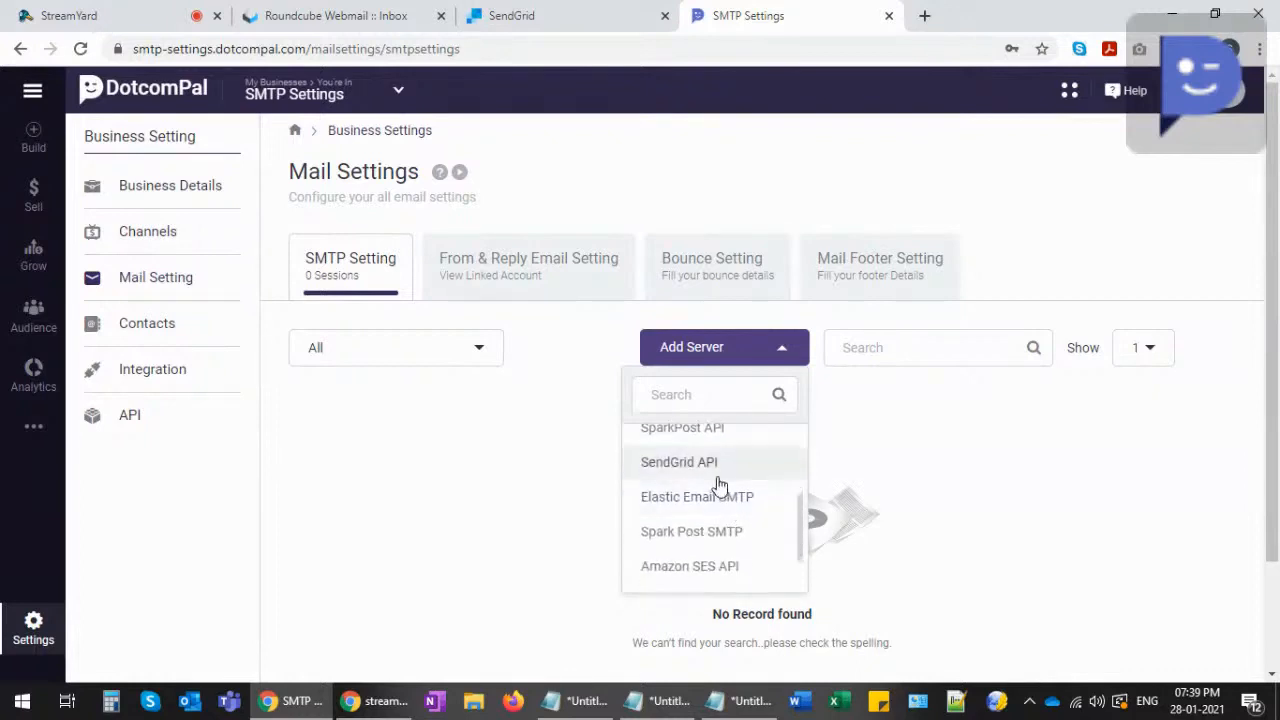
{"action": "left_click", "coordinate": [662, 462]}
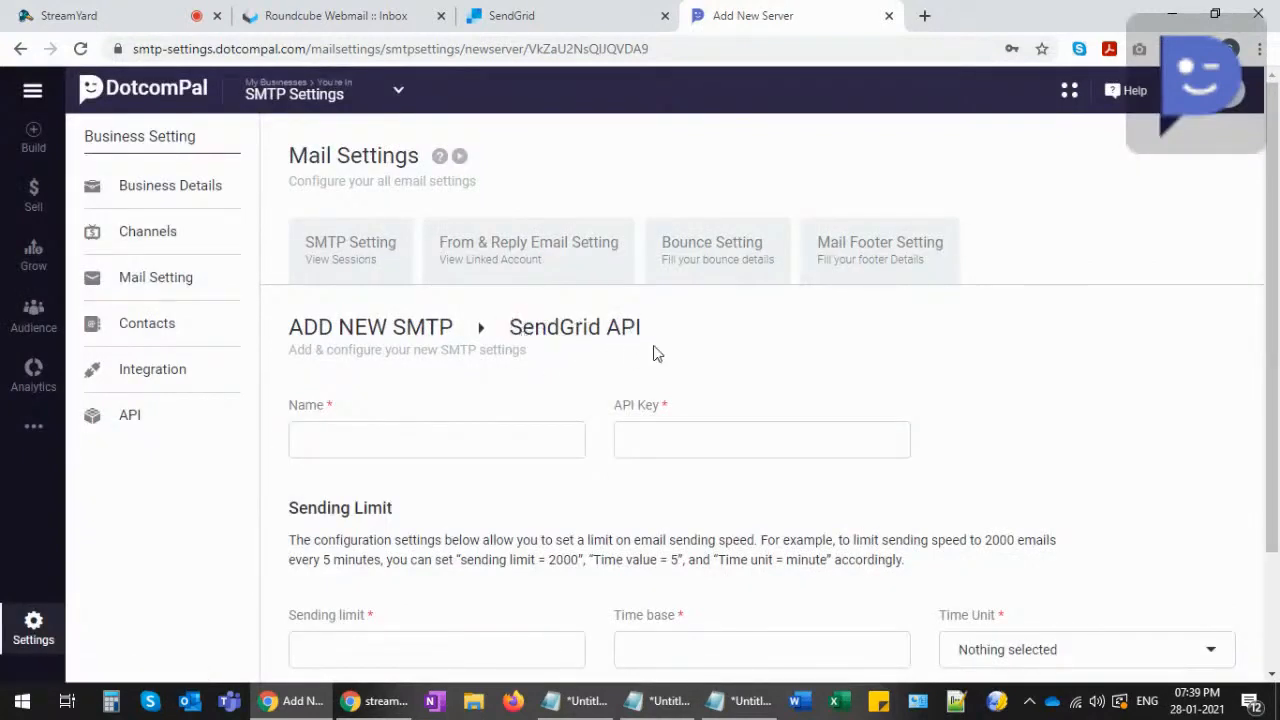
- Enter 'SMTP Demonstration' as the server name, then move to the API Key field
{"action": "left_click", "coordinate": [362, 445]}
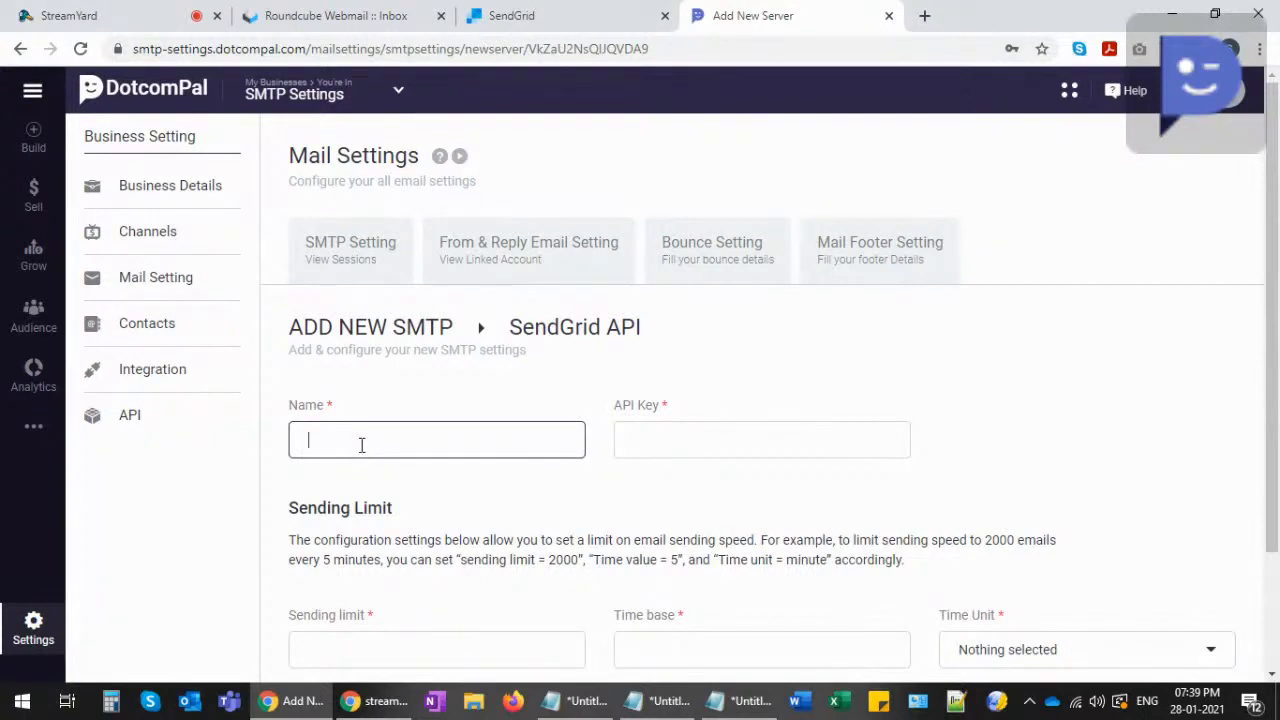
{"action": "type", "text": "SMTP Demonstration"}
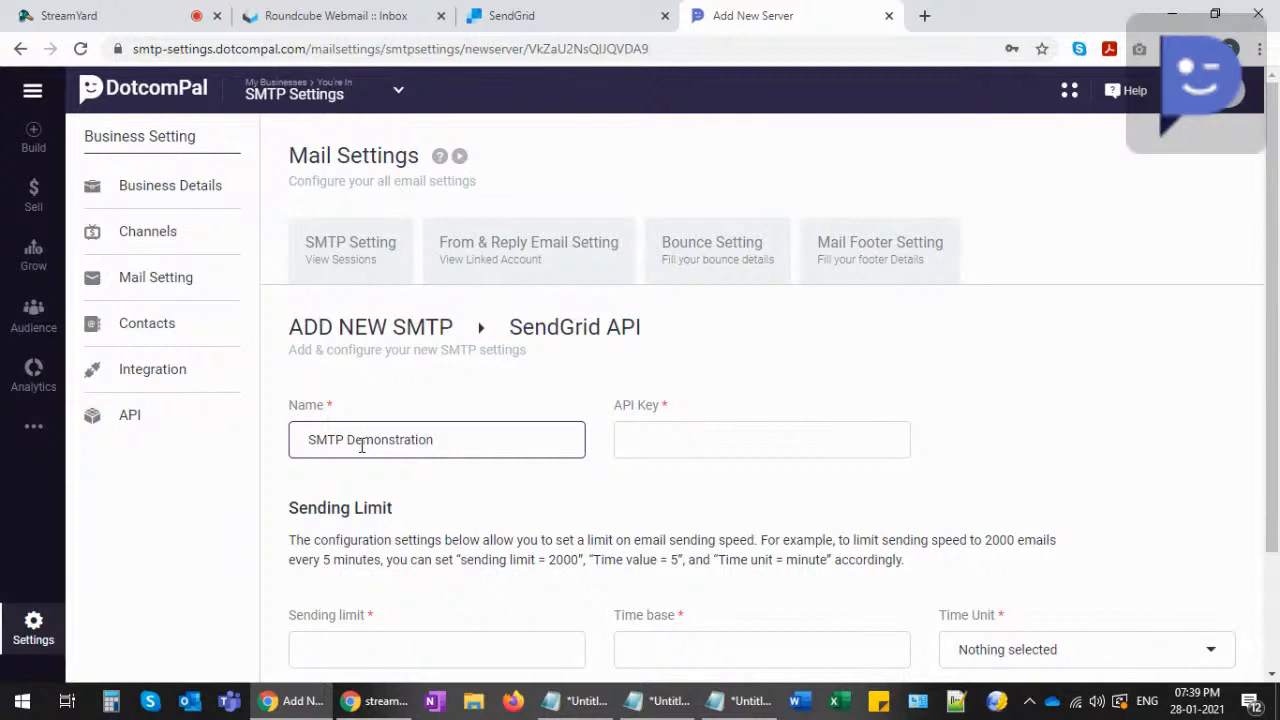
{"action": "left_click", "coordinate": [654, 443]}
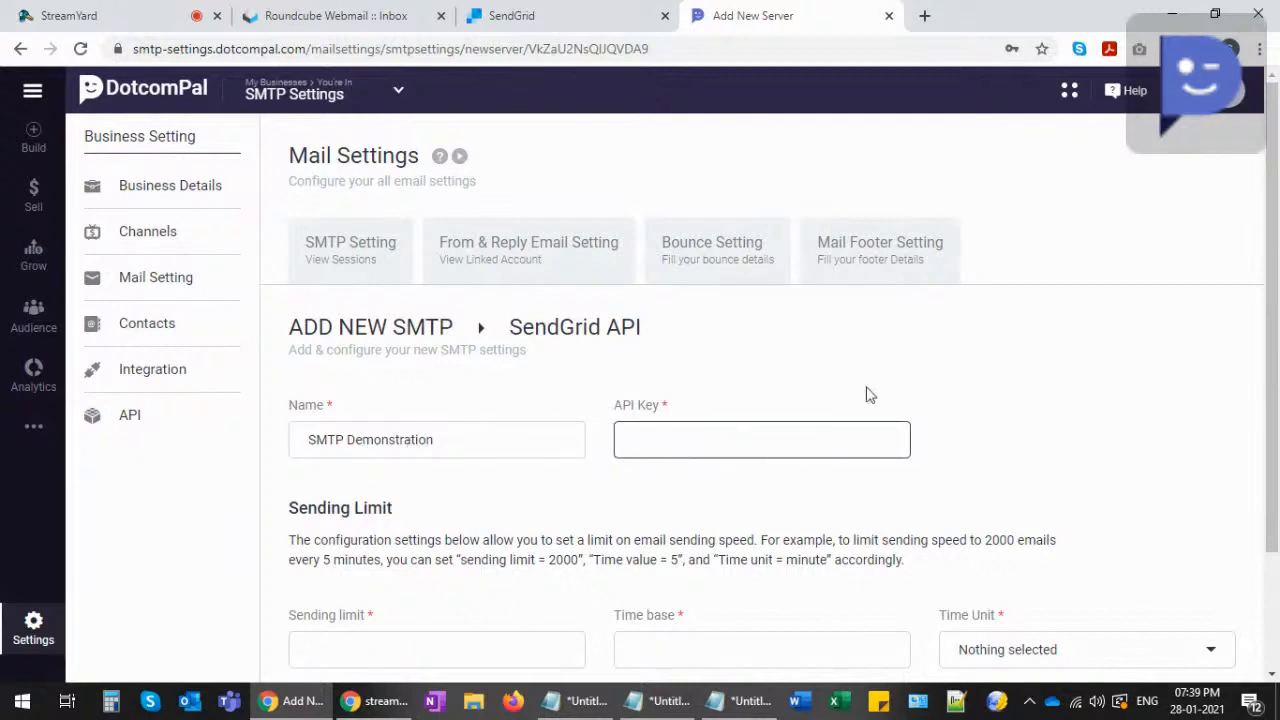
- Go to the API Keys page under SendGrid's account Settings
{"action": "left_click", "coordinate": [530, 28]}
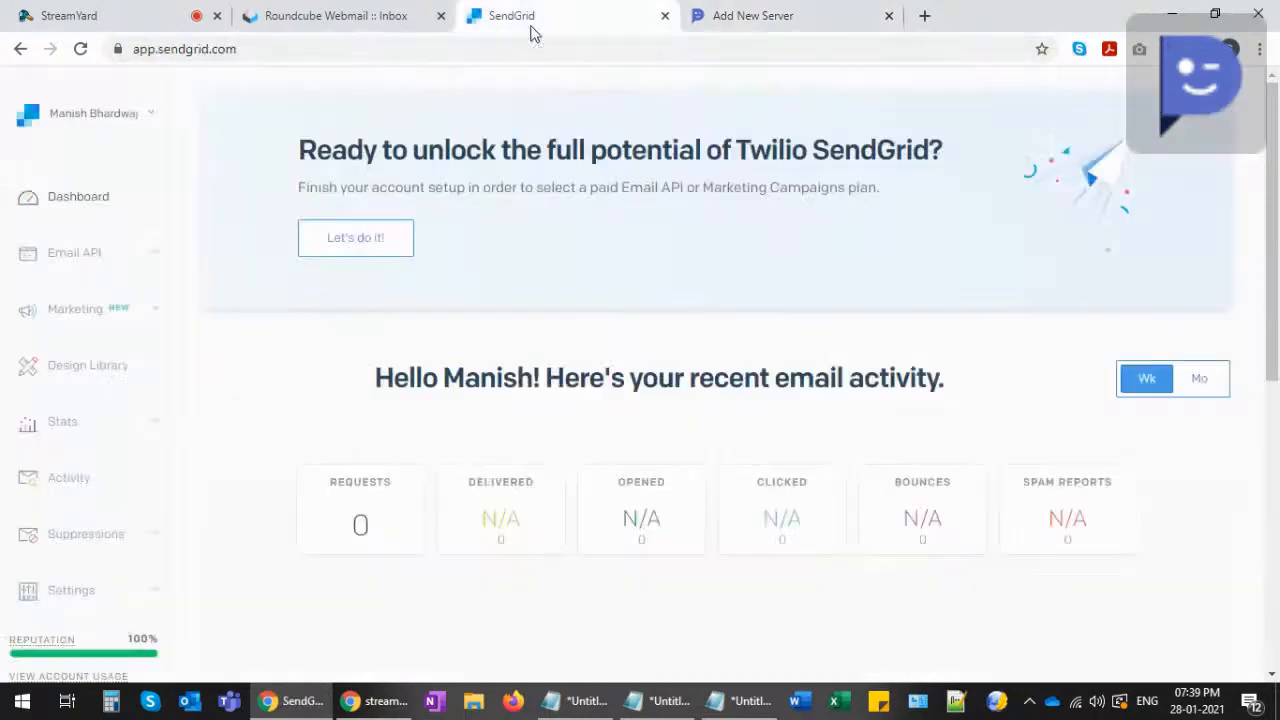
{"action": "scroll", "coordinate": [318, 352], "scroll_direction": "down", "scroll_amount": 2}
{"action": "scroll", "coordinate": [240, 440], "scroll_direction": "down", "scroll_amount": 2}
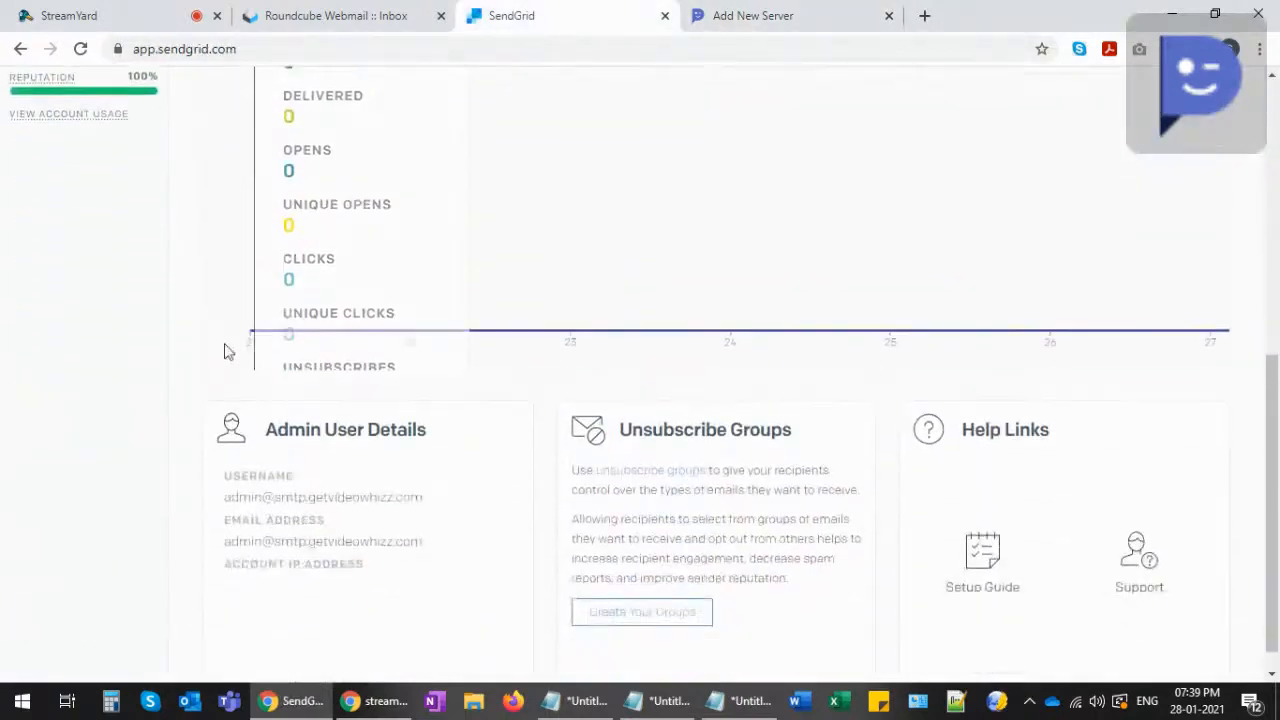
{"action": "scroll", "coordinate": [237, 449], "scroll_direction": "up", "scroll_amount": 6}
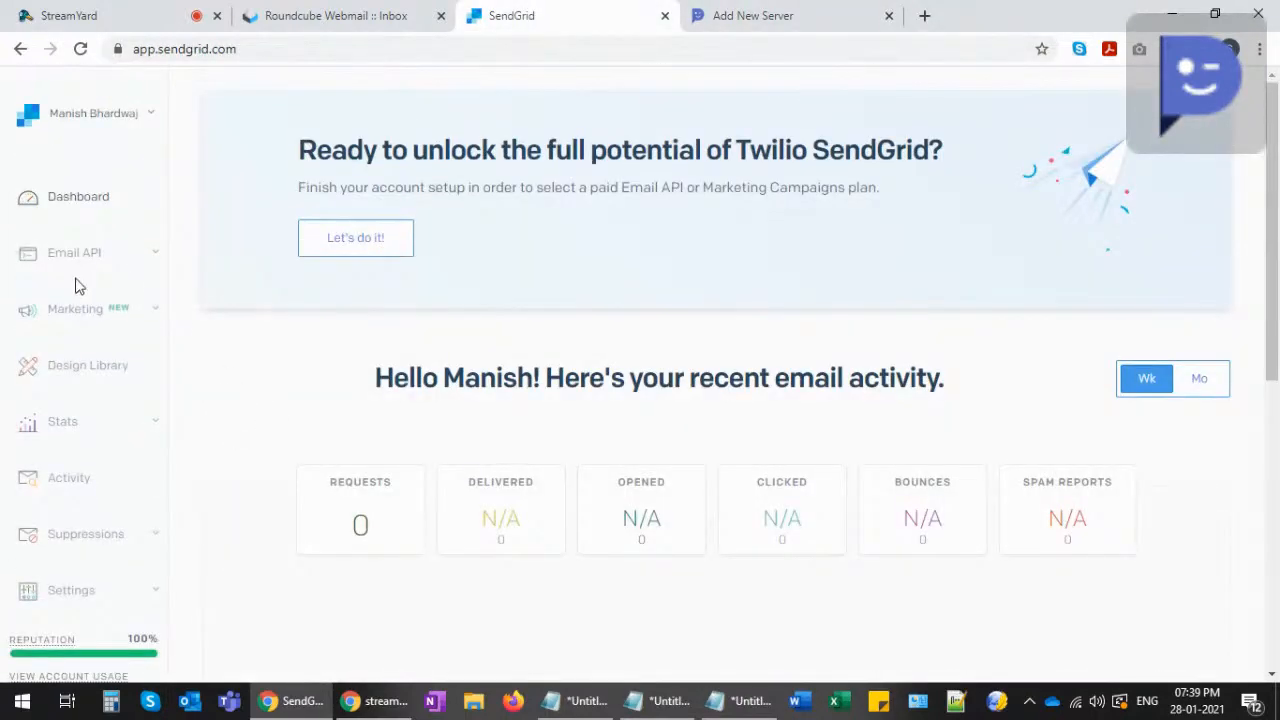
{"action": "scroll", "coordinate": [77, 290], "scroll_direction": "down", "scroll_amount": 3}
{"action": "left_click", "coordinate": [72, 314]}
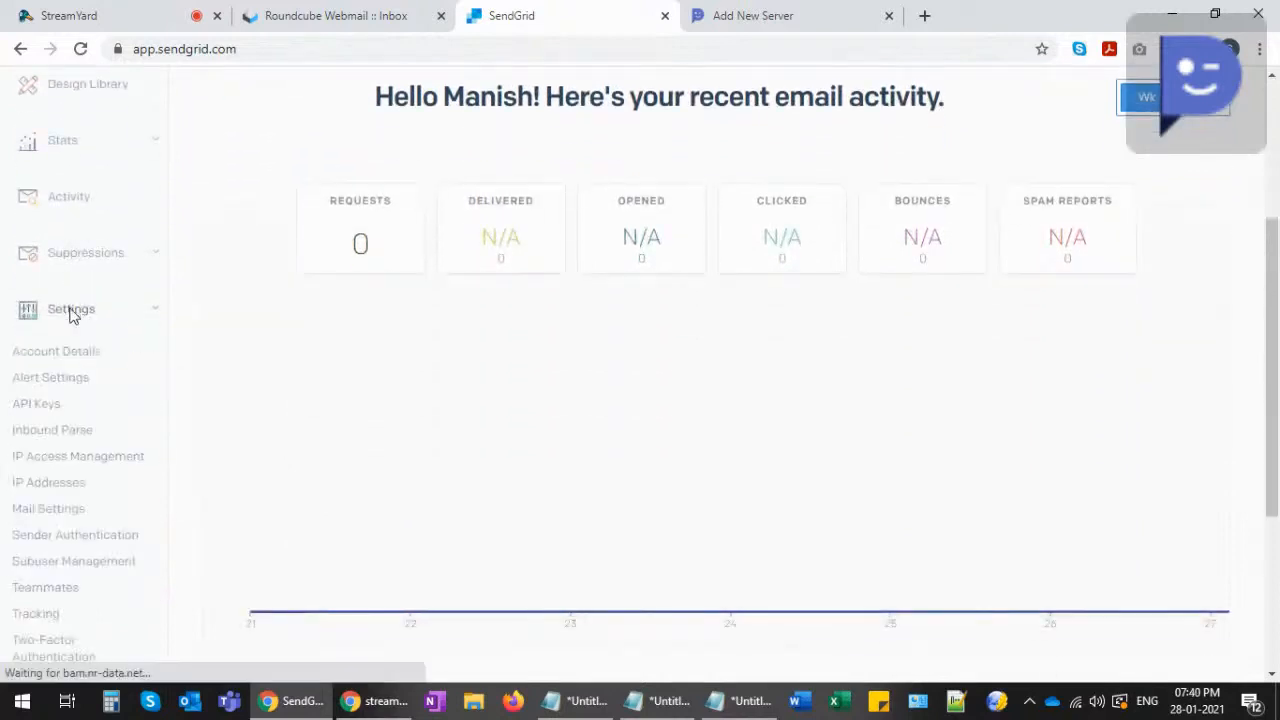
{"action": "left_click", "coordinate": [32, 408]}
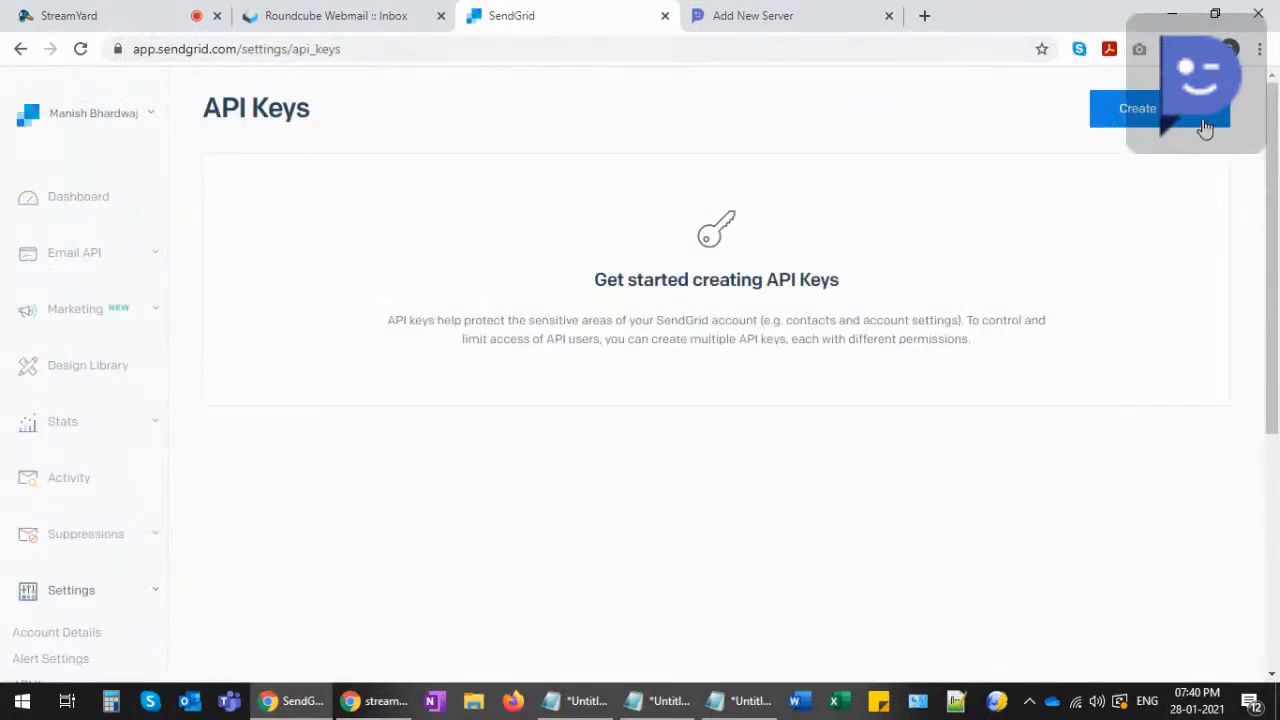
- Create a full-access API key named 'SMTP Demonstration' and view it
{"action": "left_click", "coordinate": [1137, 109]}
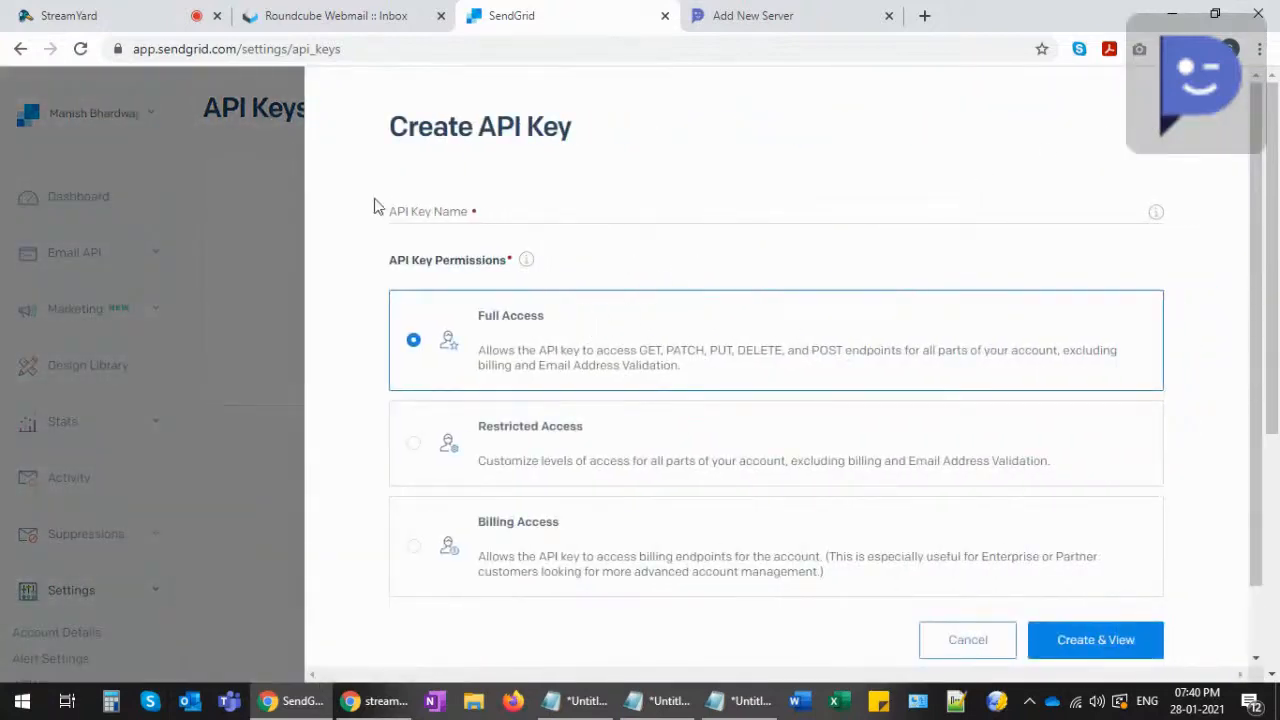
{"action": "left_click", "coordinate": [457, 210]}
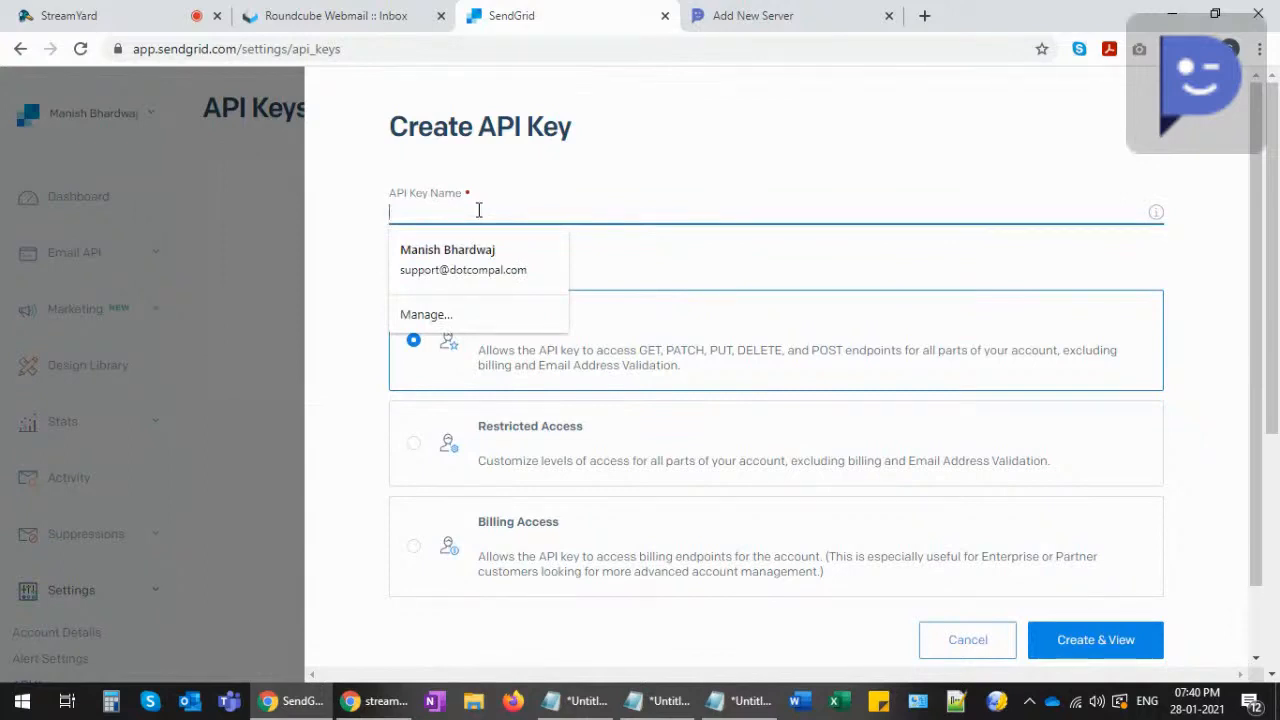
{"action": "type", "text": "SMTP Demonstration"}
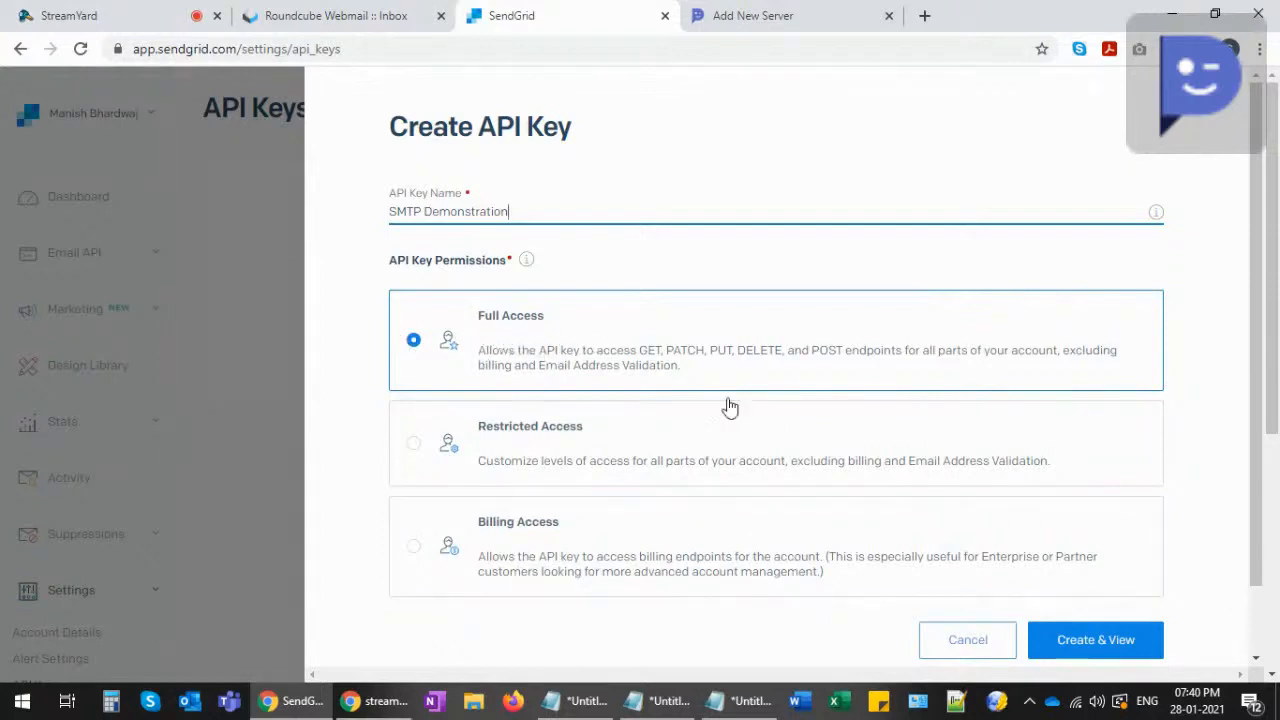
{"action": "left_click", "coordinate": [1080, 637]}
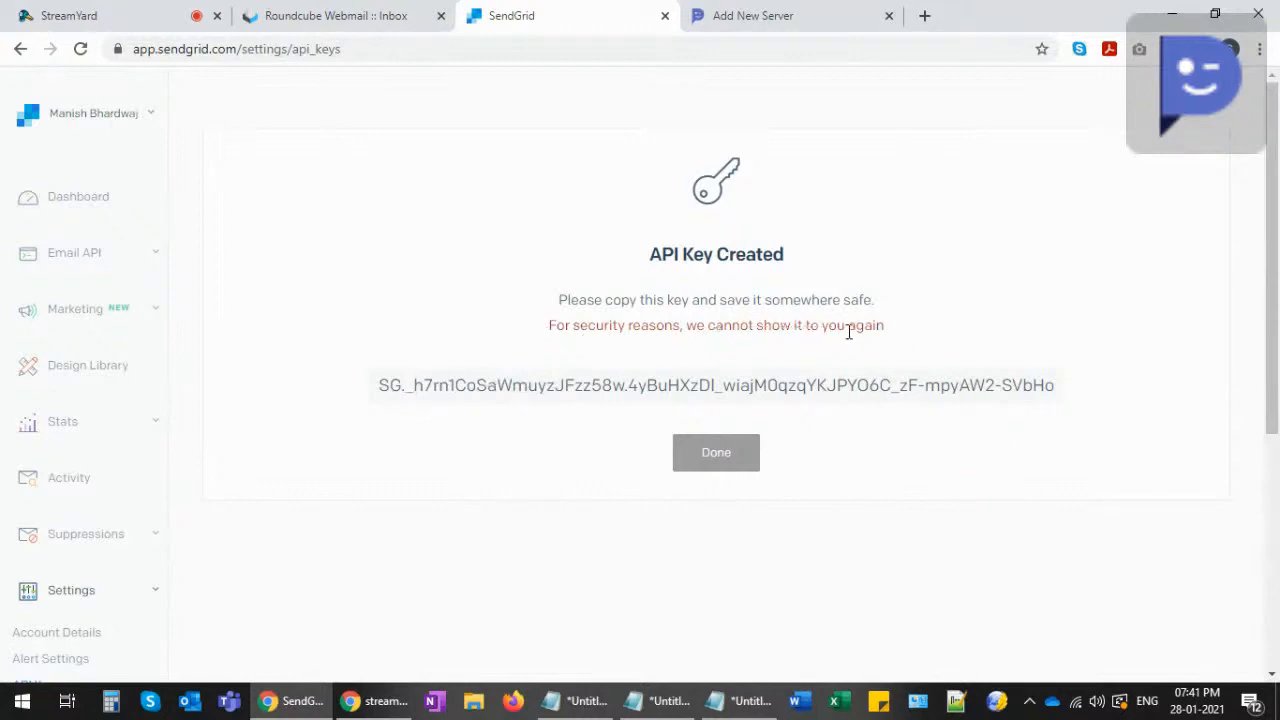
- Copy the new API key, close the key page, and return to DotcomPal's server form
{"action": "left_click", "coordinate": [670, 390]}
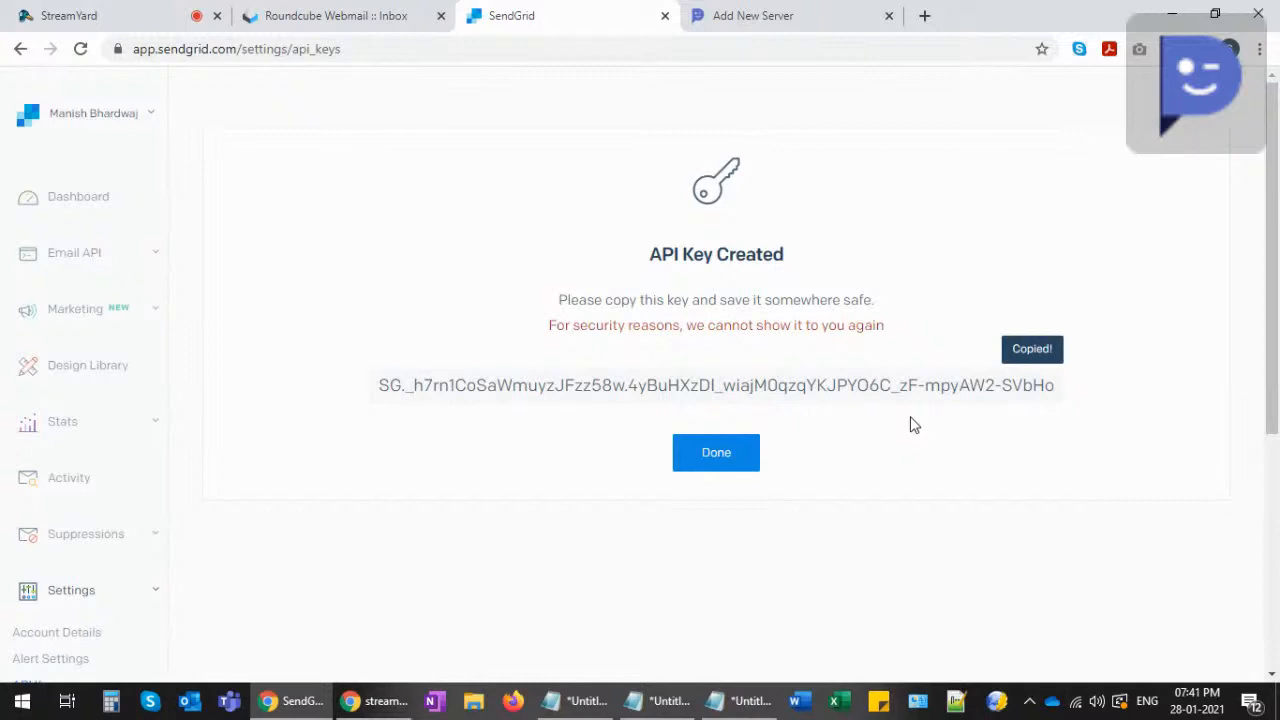
{"action": "left_click", "coordinate": [720, 456]}
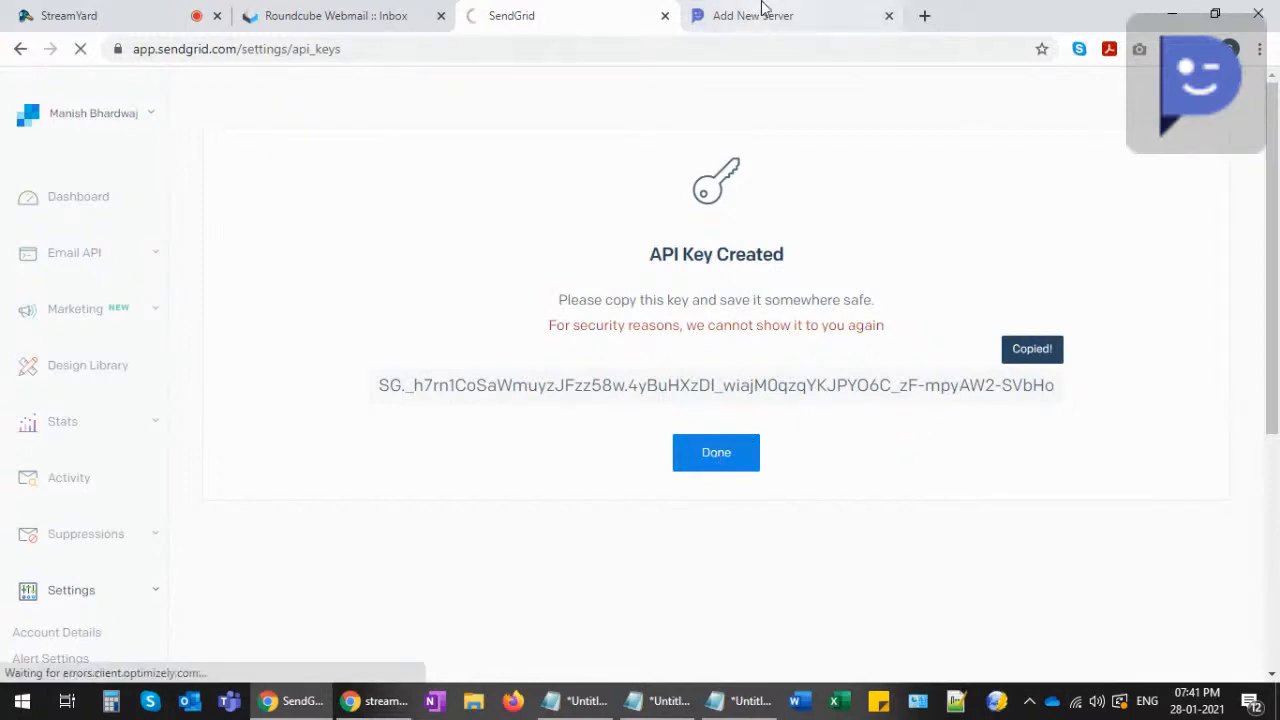
{"action": "left_click", "coordinate": [760, 15]}
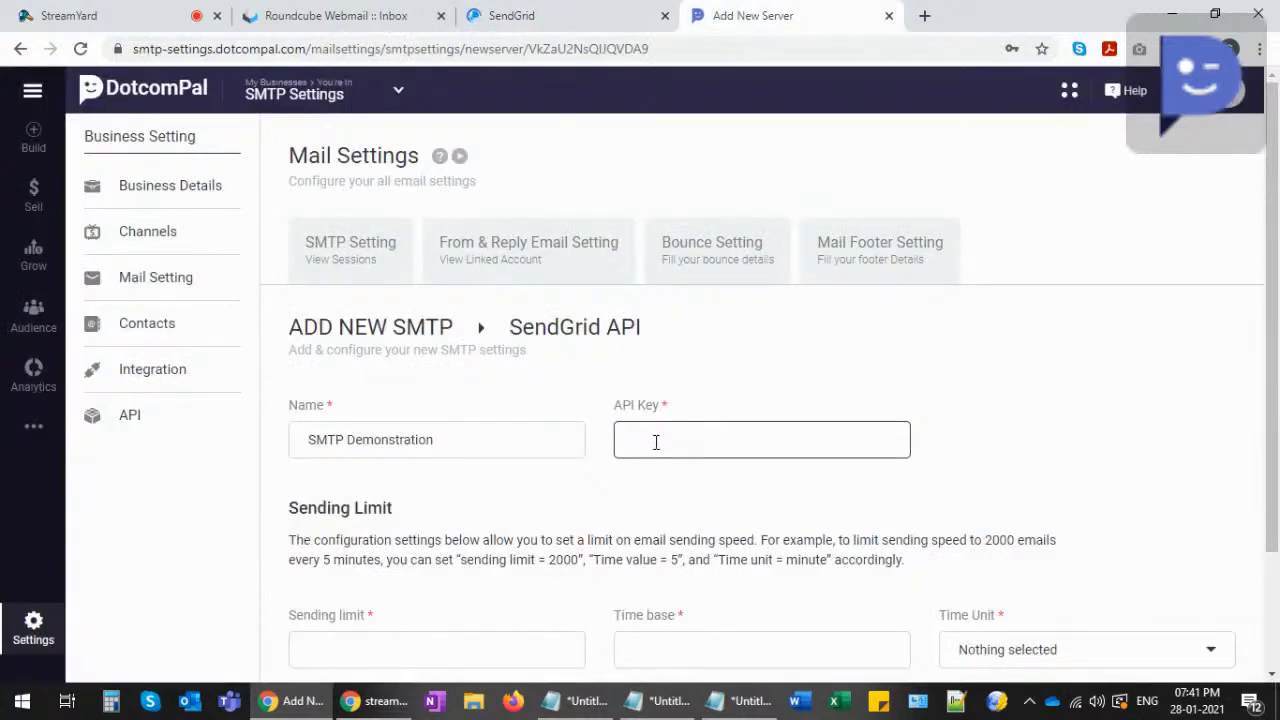
- Paste the copied key into the API Key field and check the SMTP Demonstration entry in SendGrid
{"action": "key", "text": "ctrl+v"}
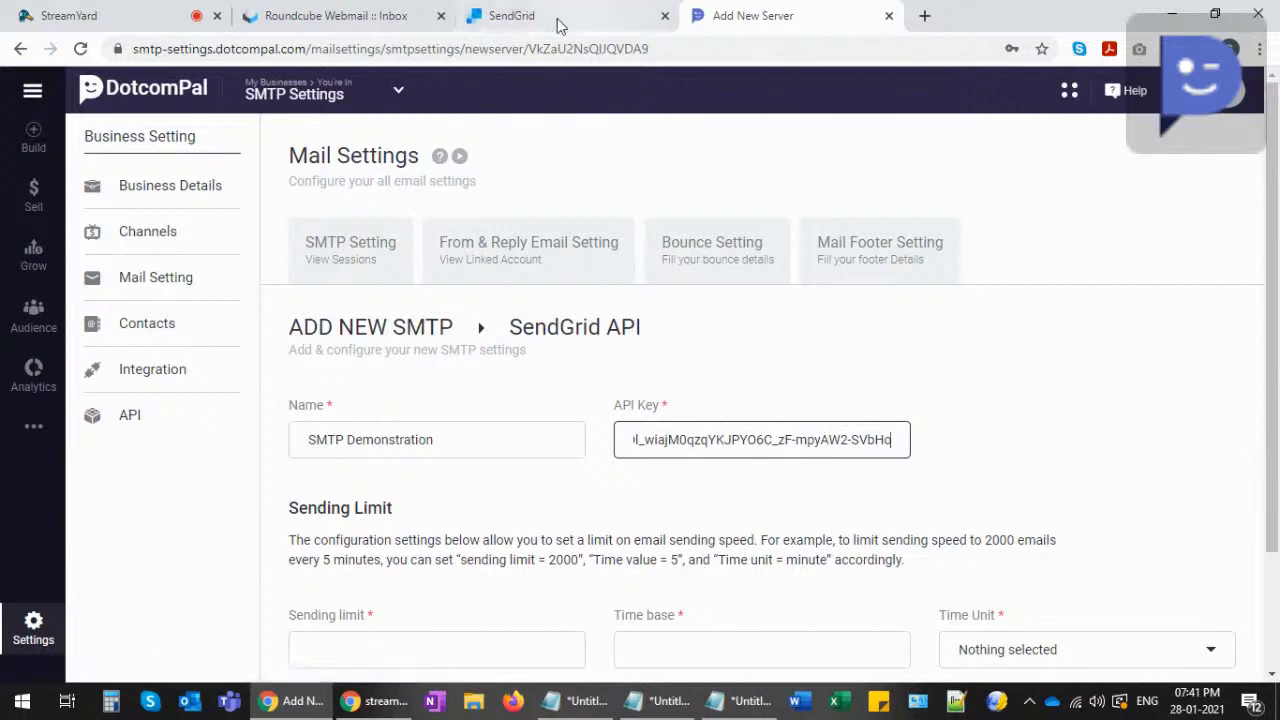
{"action": "left_click", "coordinate": [515, 15]}
{"action": "left_click", "coordinate": [712, 452]}
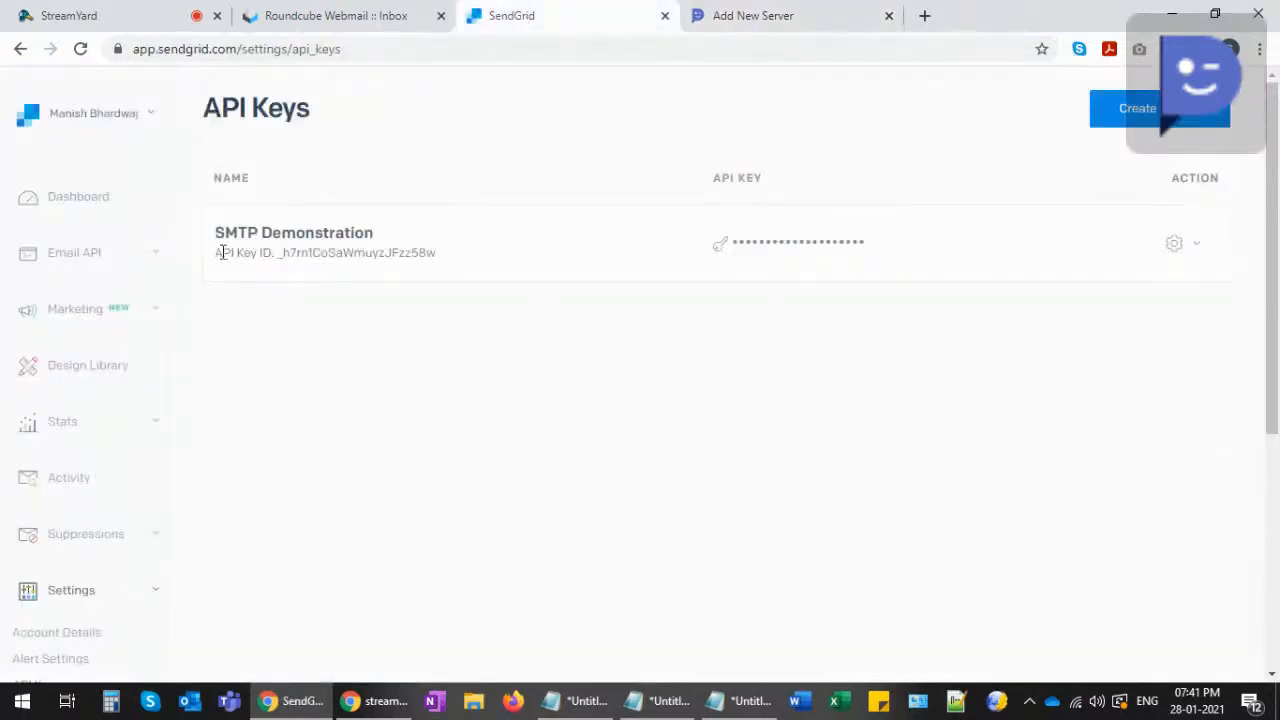
{"action": "left_click_drag", "start_coordinate": [214, 236], "coordinate": [398, 243]}
{"action": "left_click_drag", "start_coordinate": [223, 250], "coordinate": [322, 250]}
{"action": "left_click", "coordinate": [360, 248]}
{"action": "left_click_drag", "start_coordinate": [278, 253], "coordinate": [441, 255]}
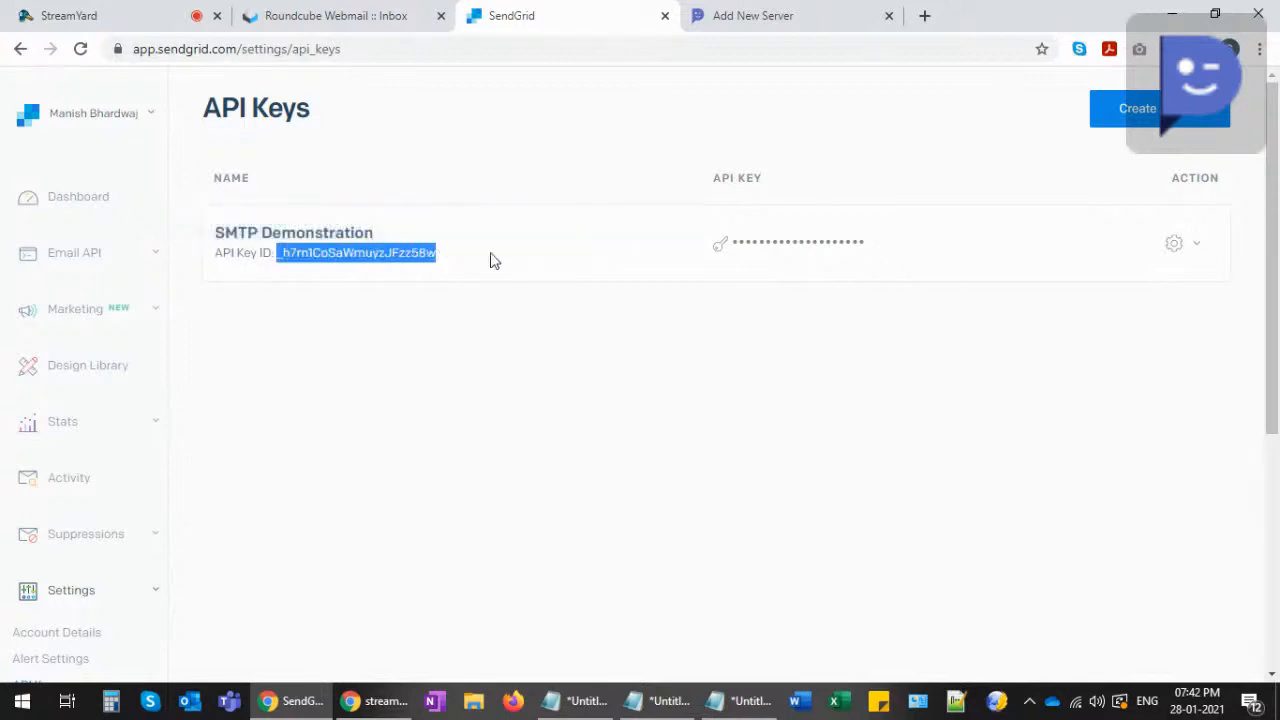
{"action": "left_click_drag", "start_coordinate": [729, 244], "coordinate": [836, 242]}
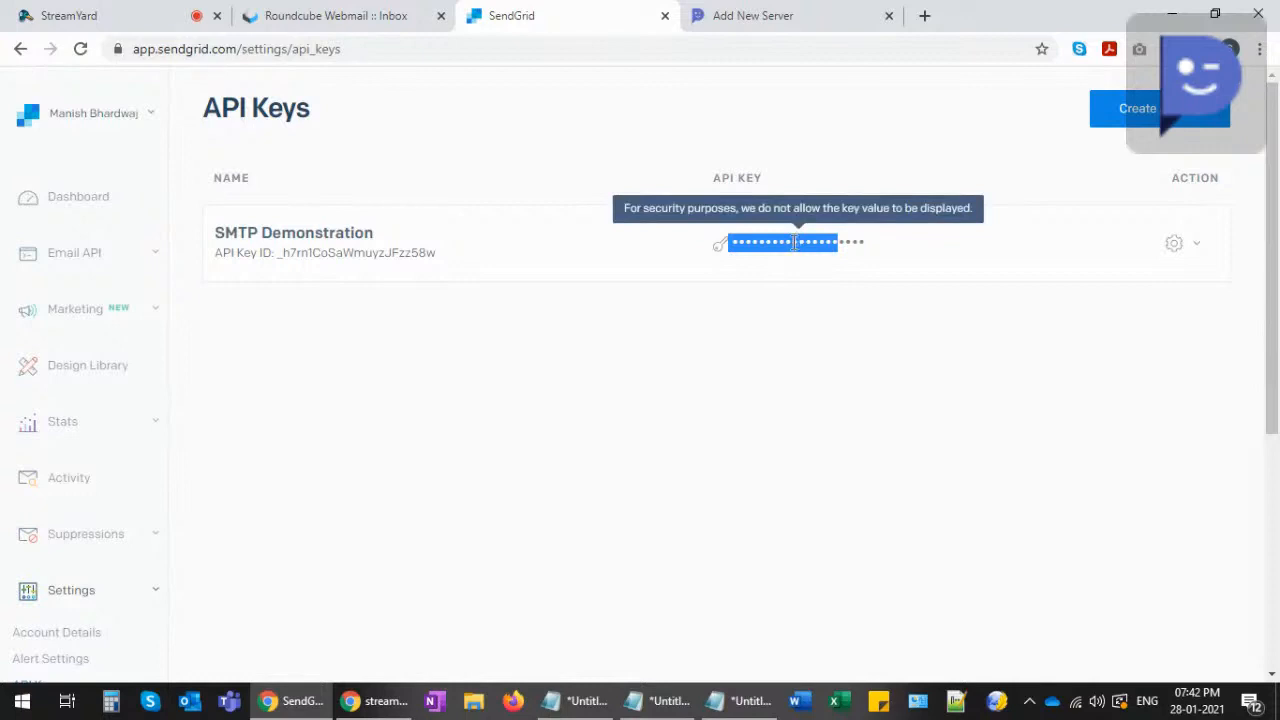
- Look over the filled SendGrid server form in DotcomPal
{"action": "left_click", "coordinate": [763, 18]}
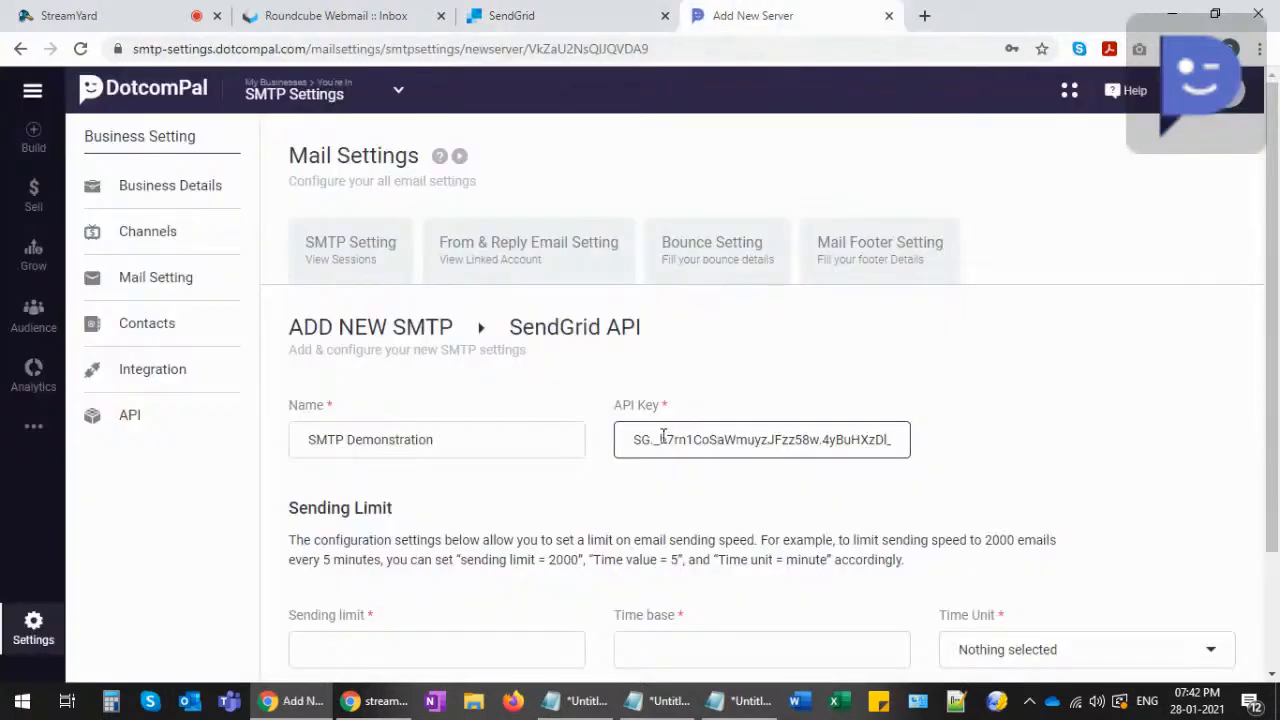
{"action": "left_click_drag", "start_coordinate": [636, 436], "coordinate": [912, 448]}
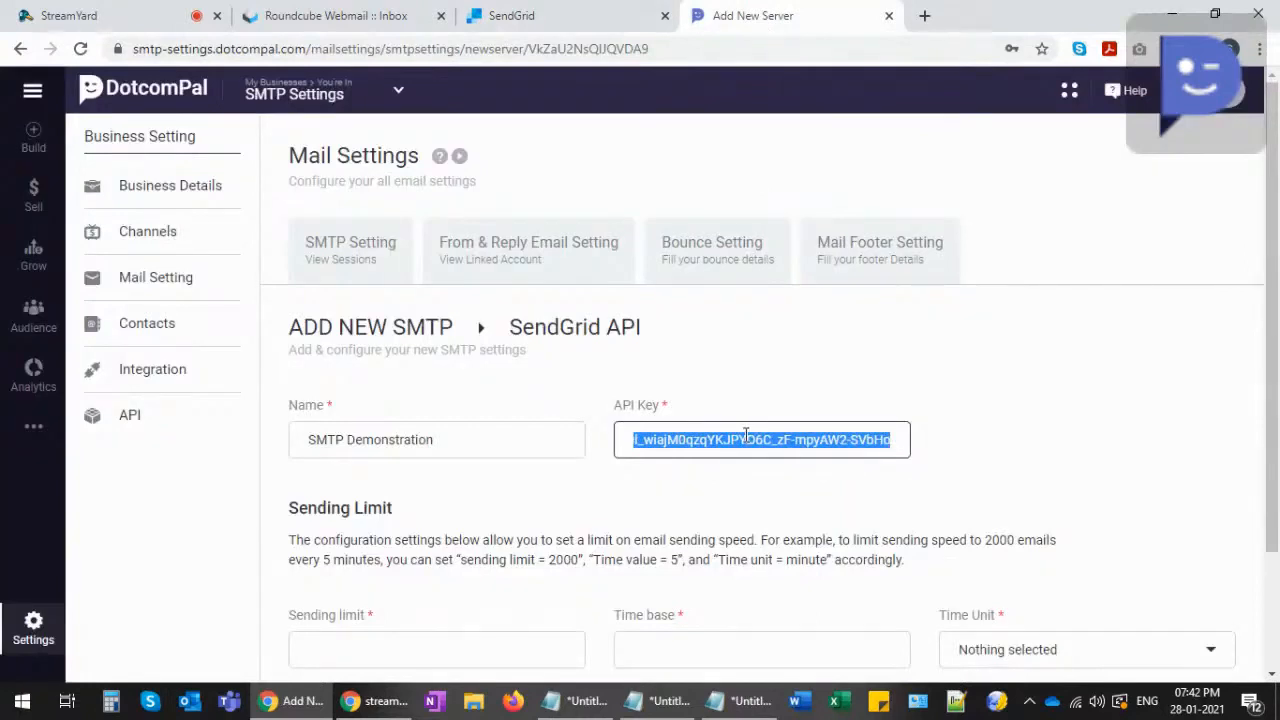
{"action": "scroll", "coordinate": [590, 413], "scroll_direction": "down", "scroll_amount": 1}
{"action": "scroll", "coordinate": [590, 413], "scroll_direction": "down", "scroll_amount": 1}
{"action": "left_click_drag", "start_coordinate": [290, 359], "coordinate": [400, 364]}
{"action": "left_click", "coordinate": [400, 366]}
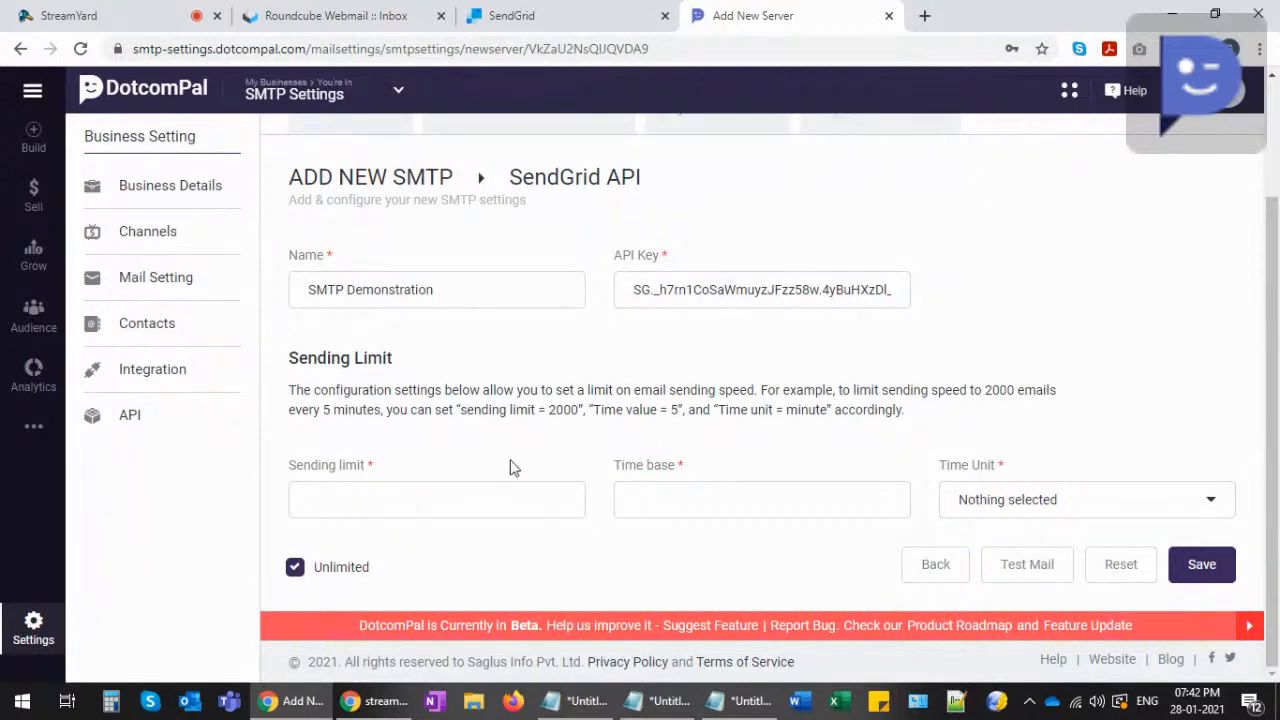
- Open the Time Unit list, close it unchanged, and bring SendGrid's API Keys list back
{"action": "left_click", "coordinate": [1000, 518]}
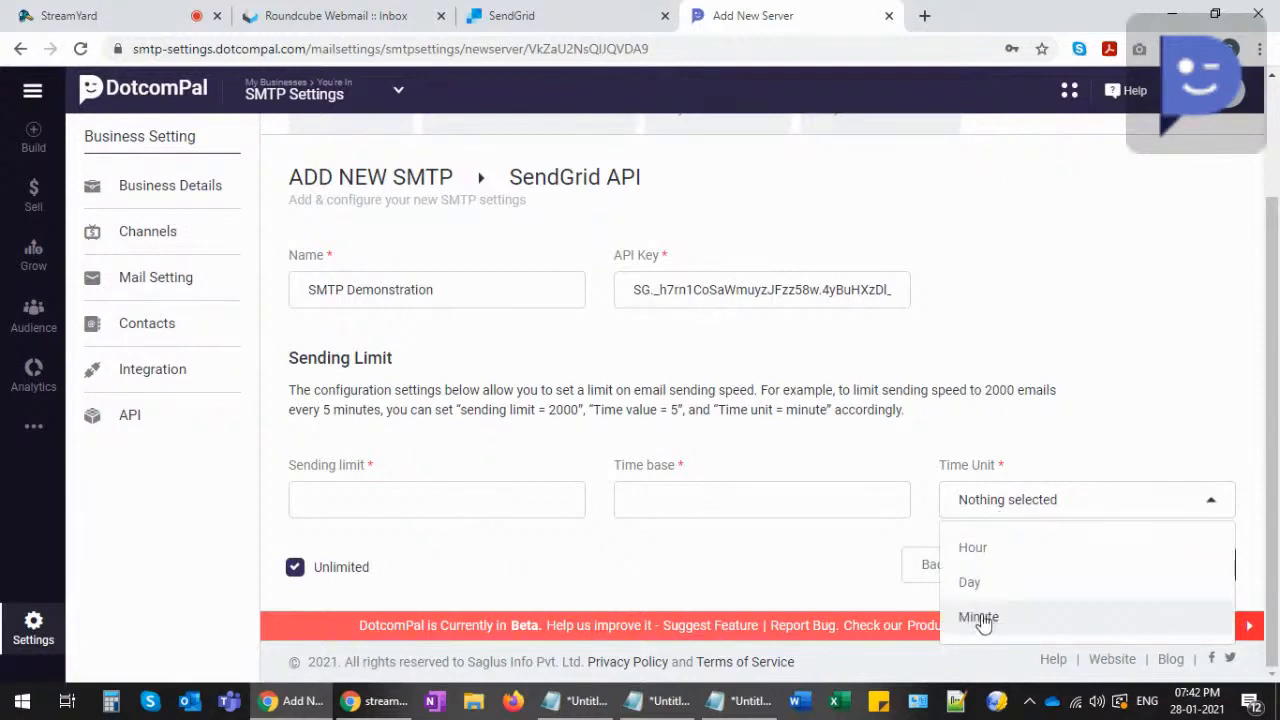
{"action": "left_click", "coordinate": [748, 555]}
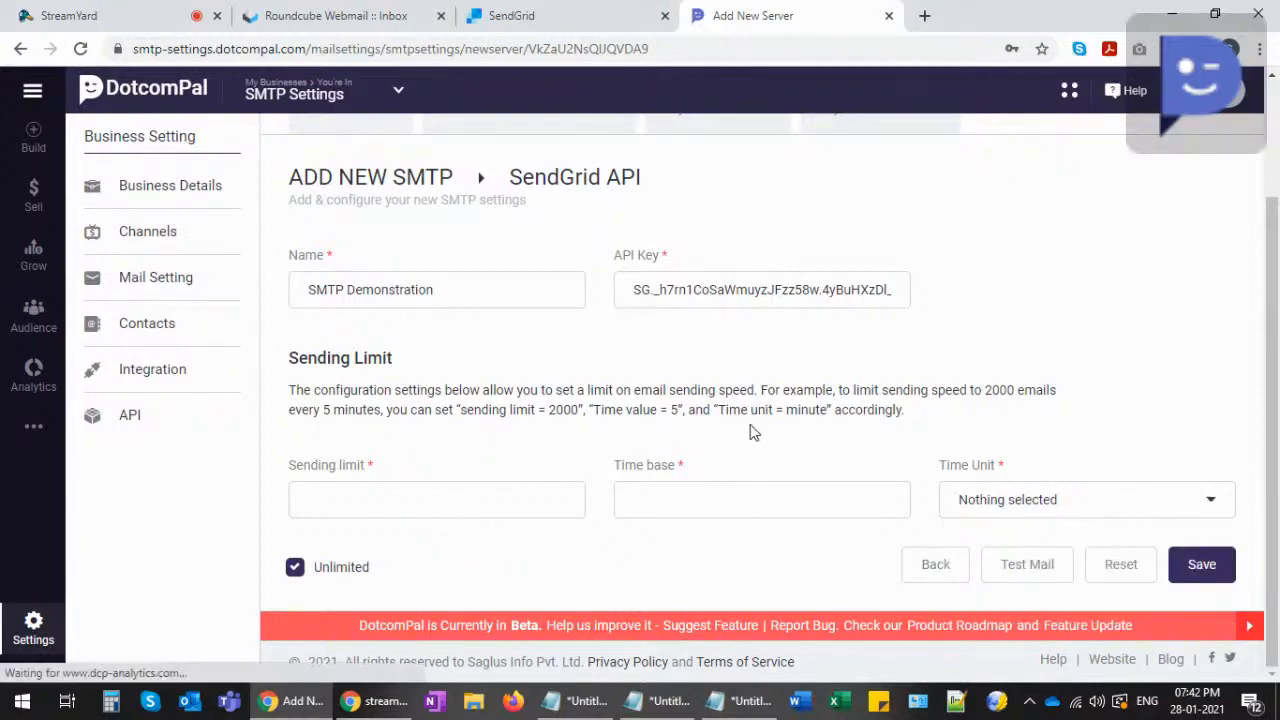
{"action": "key", "text": "ctrl+shift+Tab"}
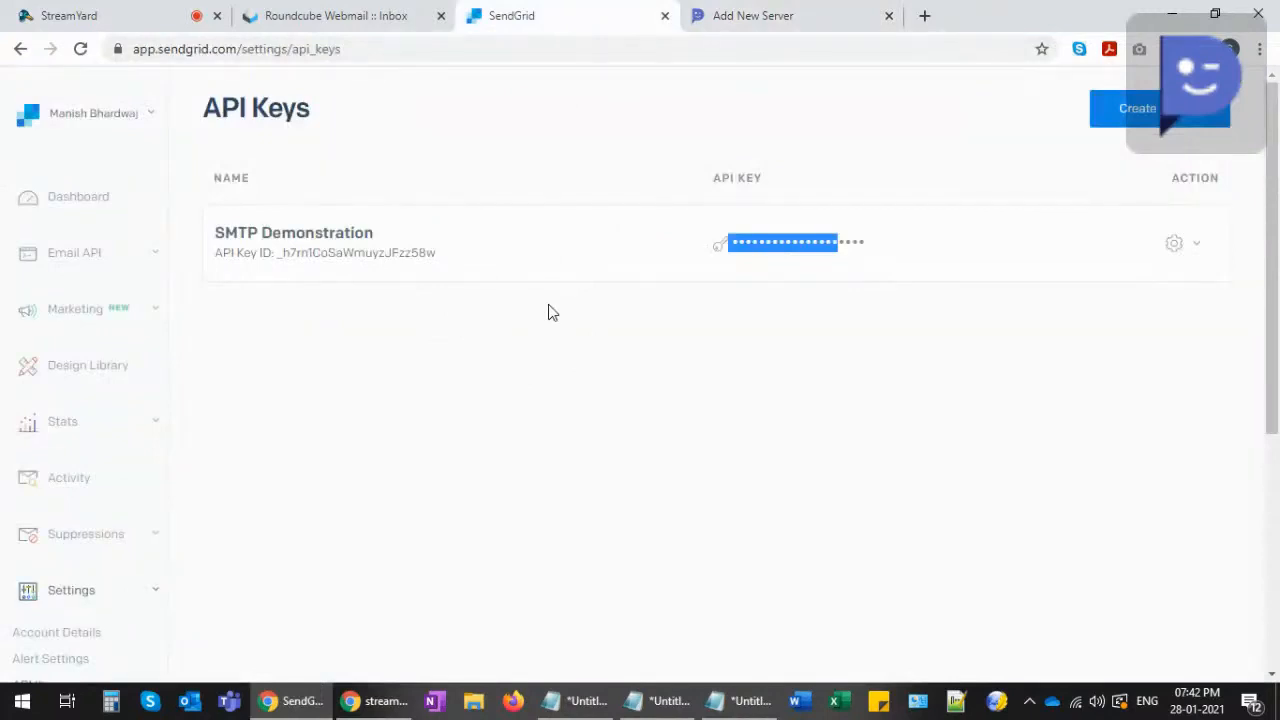
- Return to DotcomPal's Add New Server form for the SendGrid server
{"action": "left_click", "coordinate": [715, 22]}
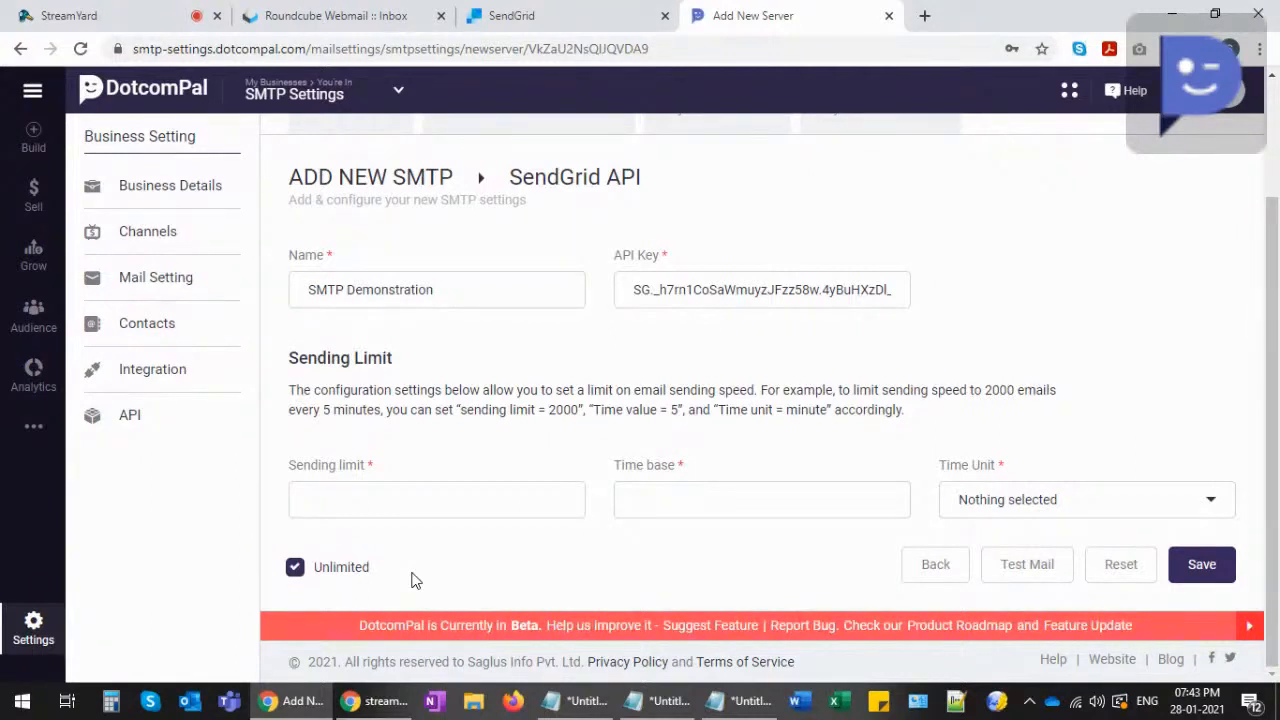
- Enter sending limit 300 and time base 1, trying Day and Hour before choosing Minute
{"action": "left_click", "coordinate": [369, 496]}
{"action": "type", "text": "300"}
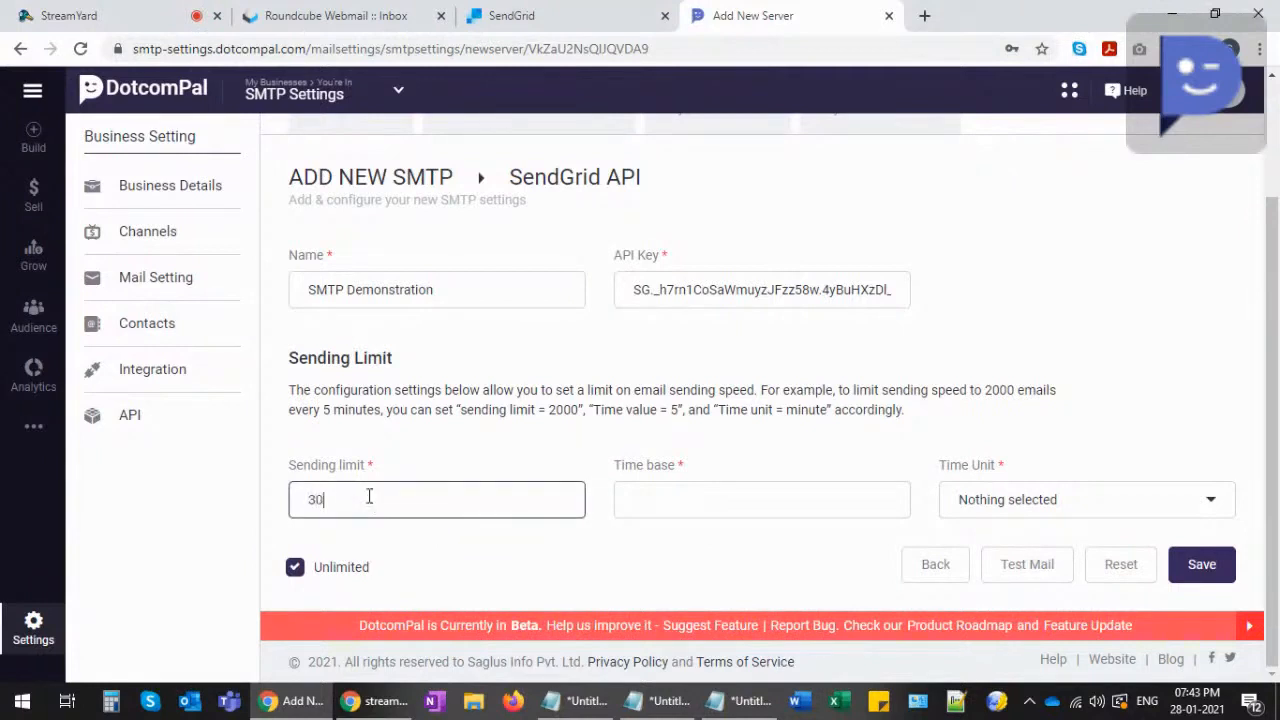
{"action": "left_click", "coordinate": [651, 510]}
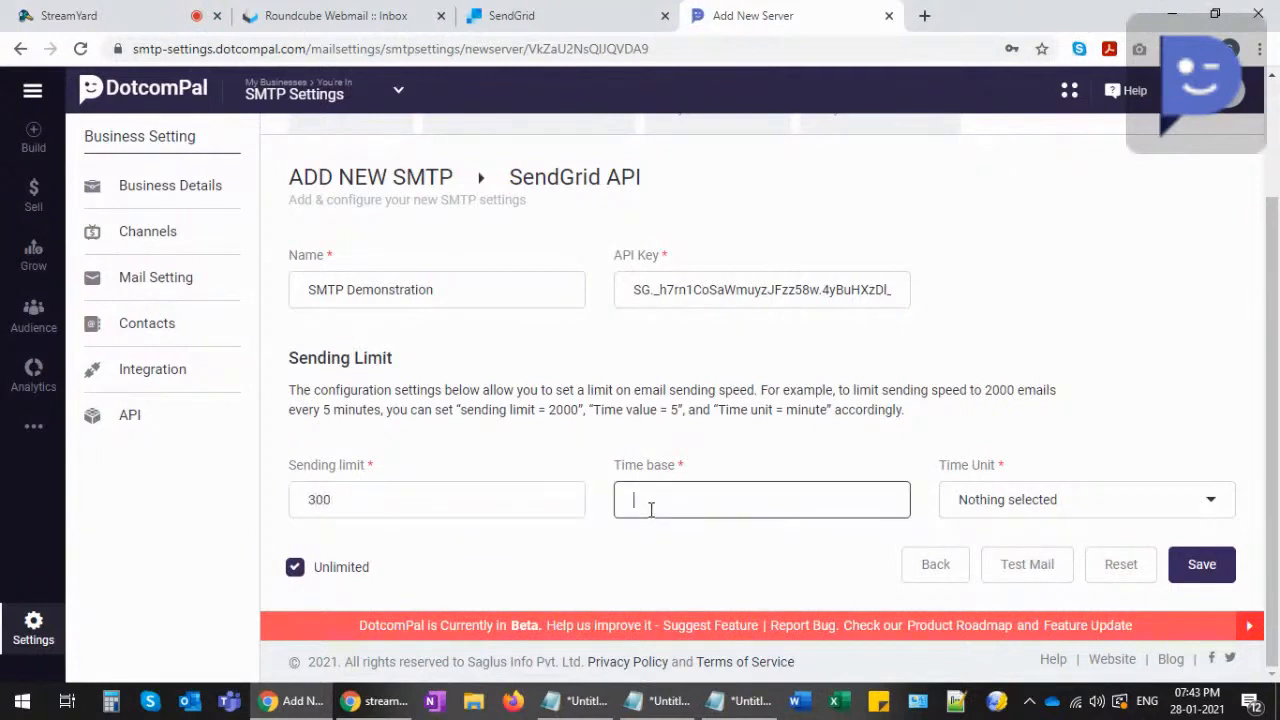
{"action": "type", "text": "1"}
{"action": "left_click", "coordinate": [971, 505]}
{"action": "left_click", "coordinate": [975, 582]}
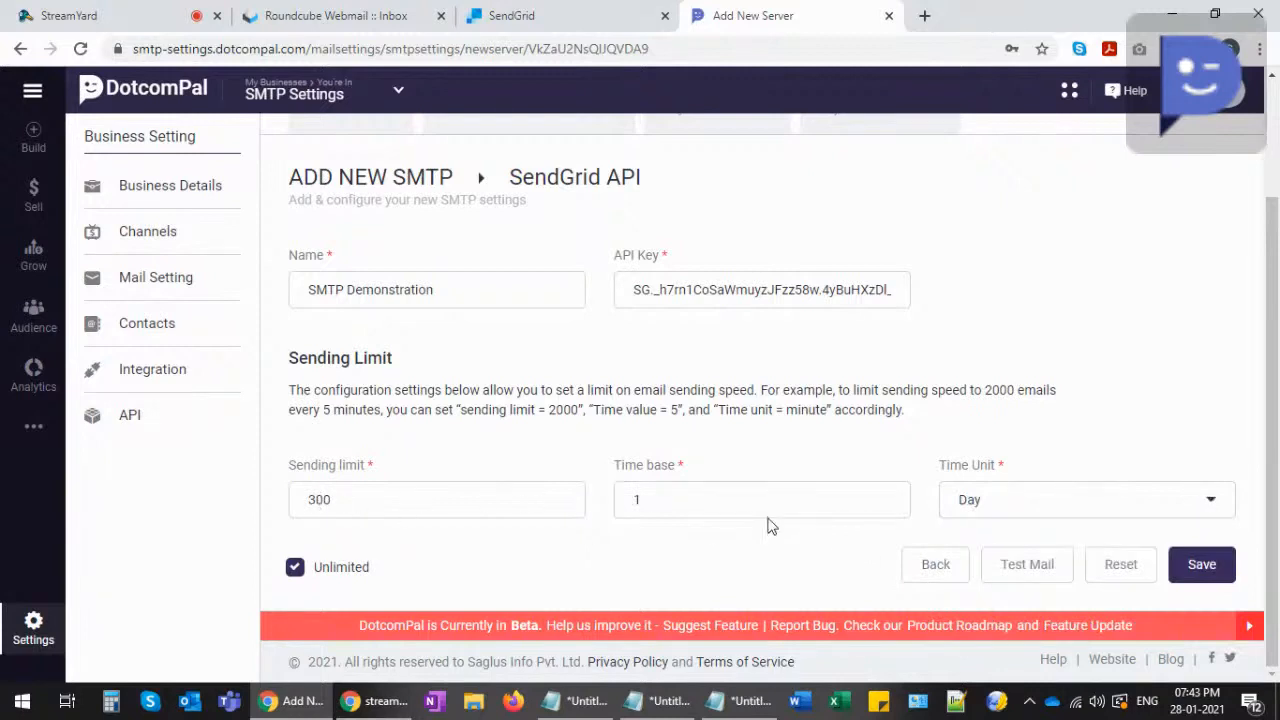
{"action": "left_click", "coordinate": [970, 508]}
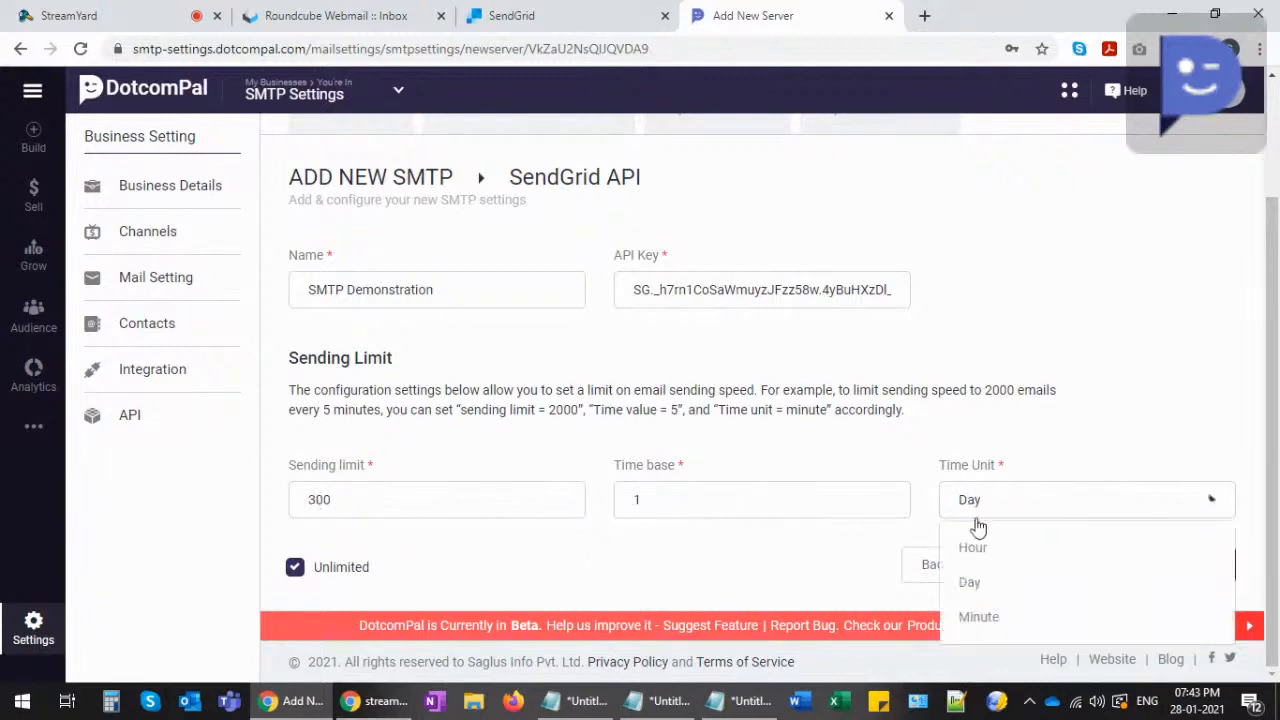
{"action": "left_click", "coordinate": [976, 548]}
{"action": "left_click", "coordinate": [1015, 509]}
{"action": "left_click", "coordinate": [990, 612]}
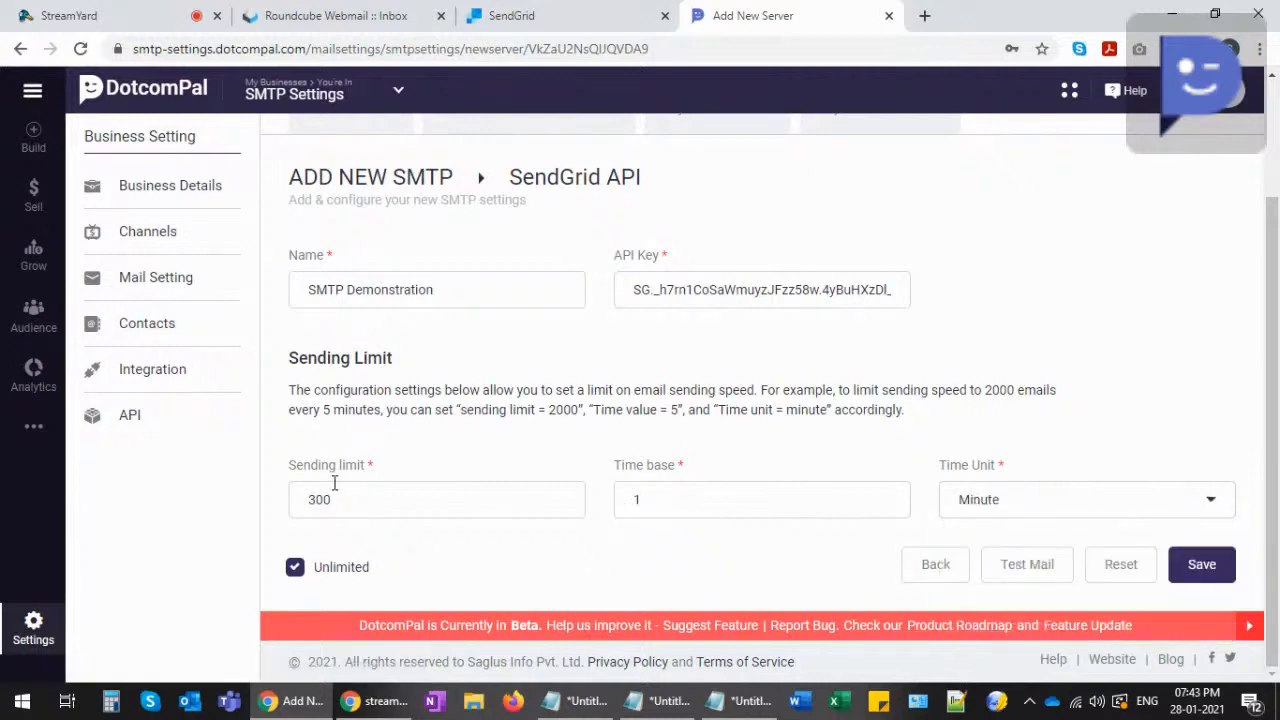
- Clear the sending limit and time base values, keeping Minute as the time unit
{"action": "left_click_drag", "start_coordinate": [346, 503], "coordinate": [277, 511]}
{"action": "key", "text": "BackSpace"}
{"action": "left_click_drag", "start_coordinate": [692, 495], "coordinate": [634, 497]}
{"action": "key", "text": "BackSpace"}
{"action": "left_click", "coordinate": [1047, 499]}
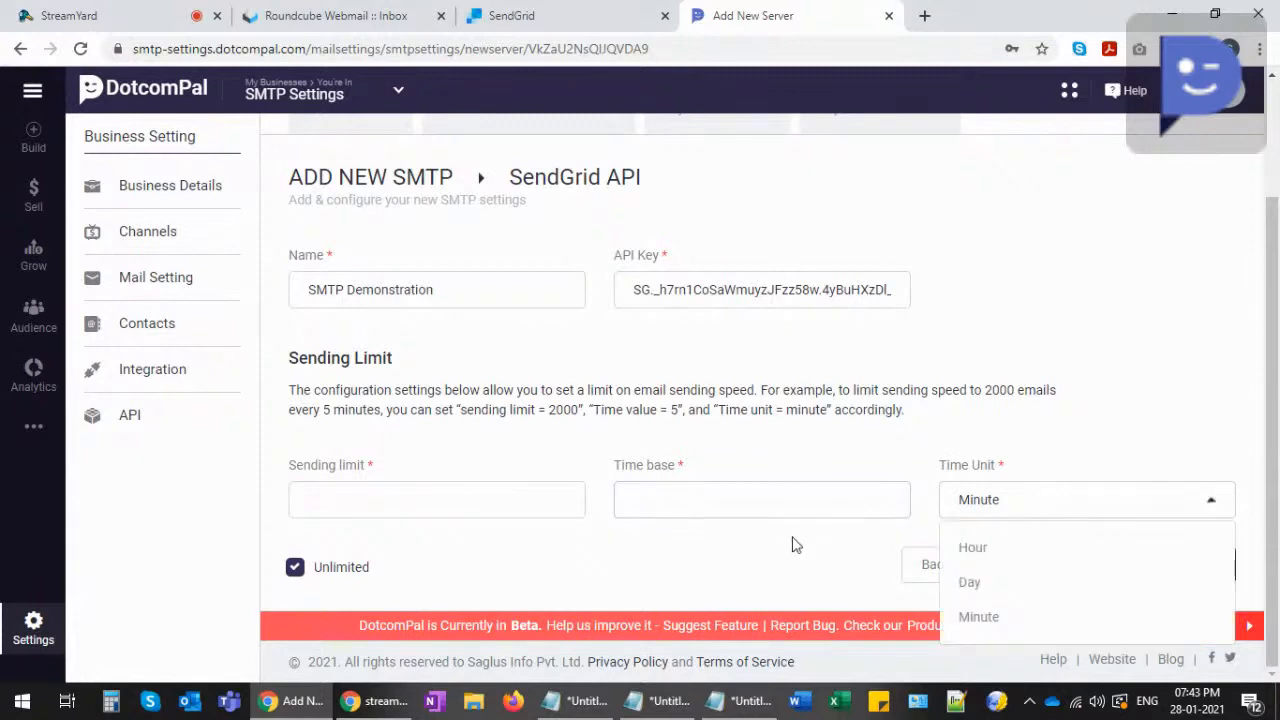
{"action": "left_click", "coordinate": [688, 539]}
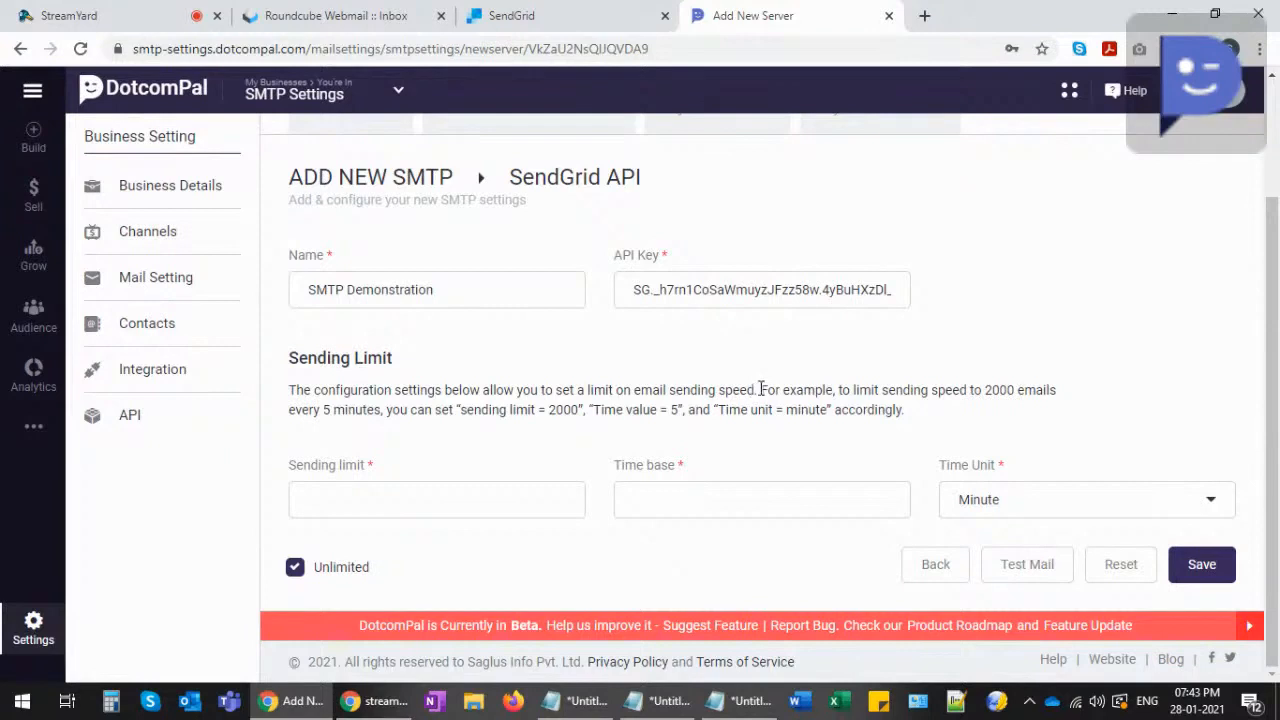
{"action": "left_click", "coordinate": [1026, 566]}
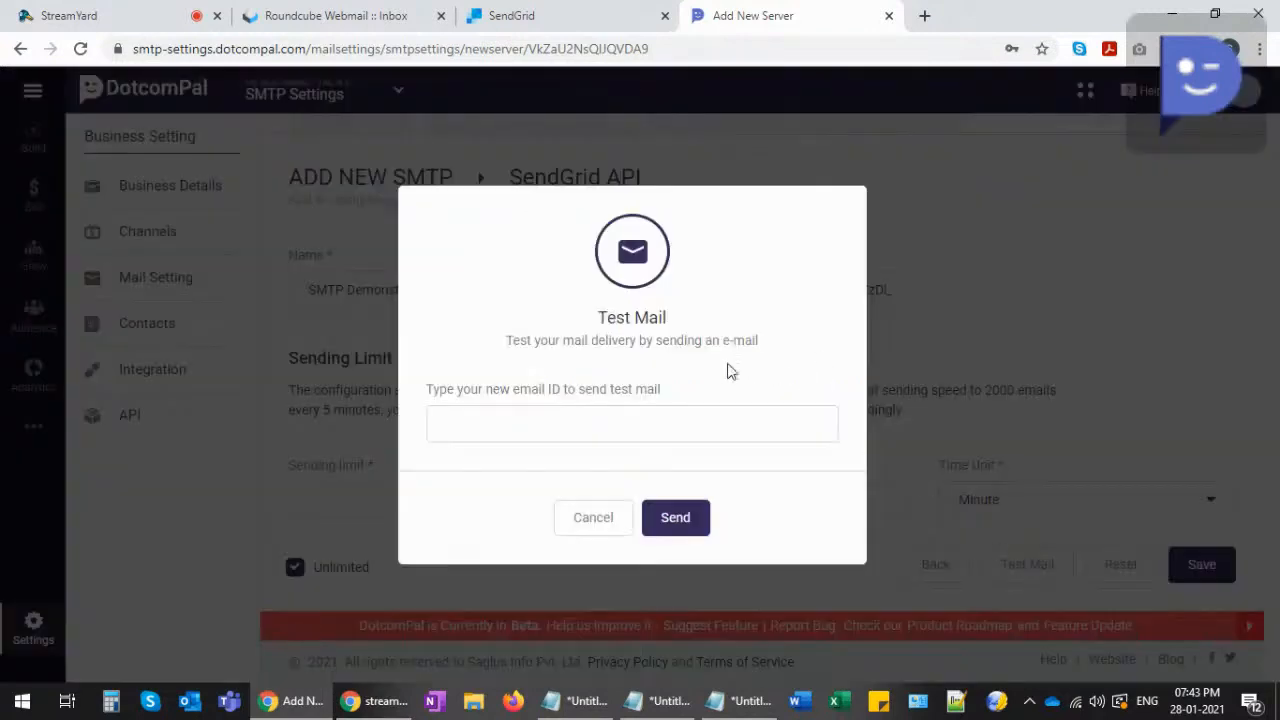
{"action": "left_click", "coordinate": [479, 418]}
{"action": "left_click", "coordinate": [512, 415]}
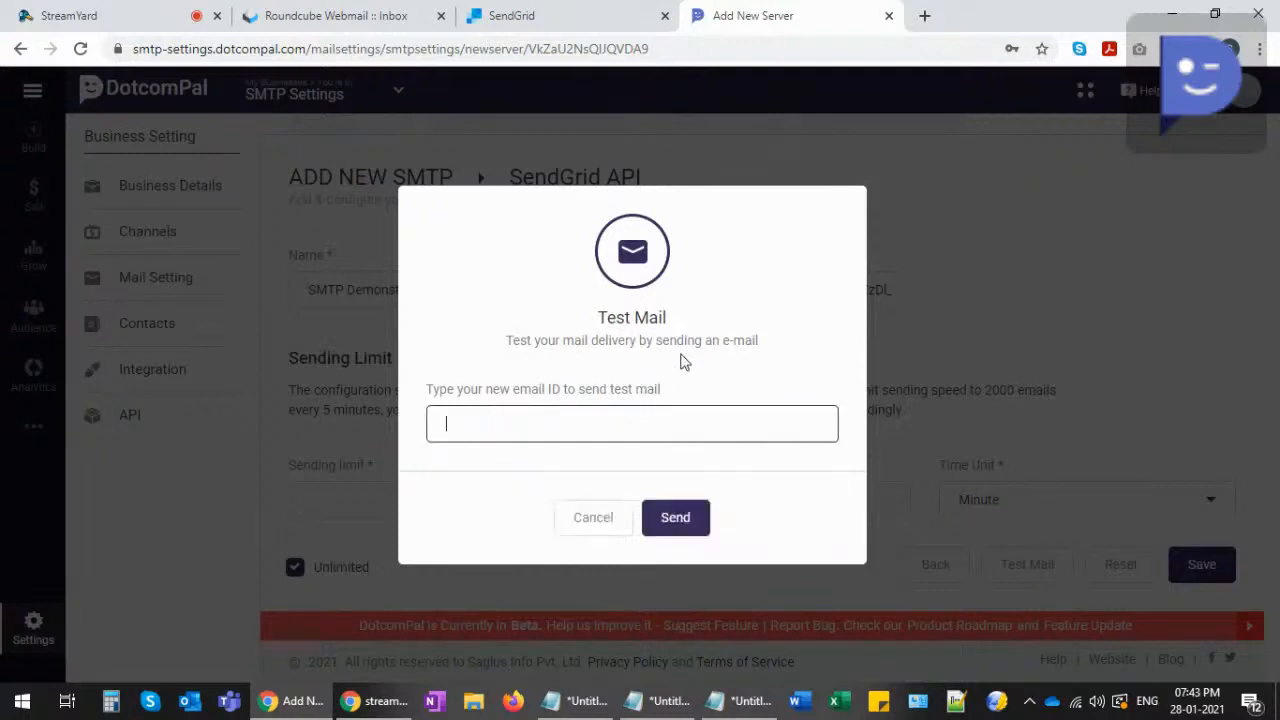
{"action": "left_click", "coordinate": [490, 424]}
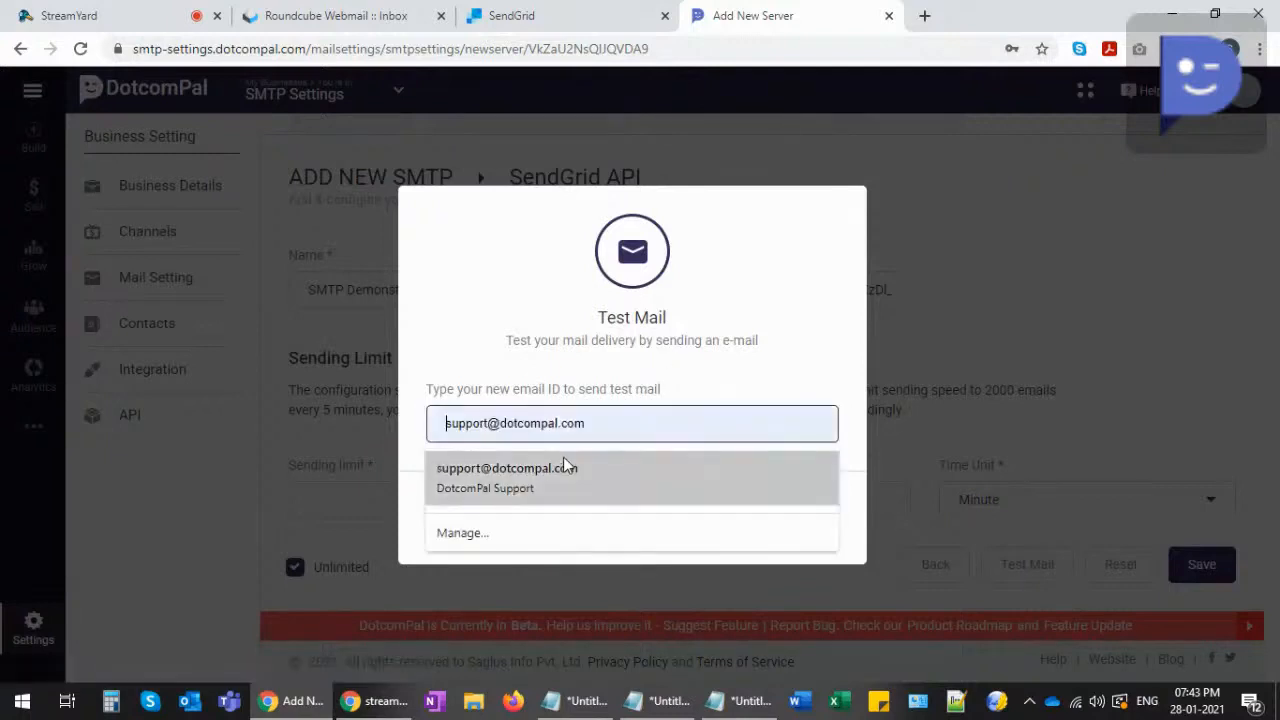
{"action": "left_click", "coordinate": [588, 357]}
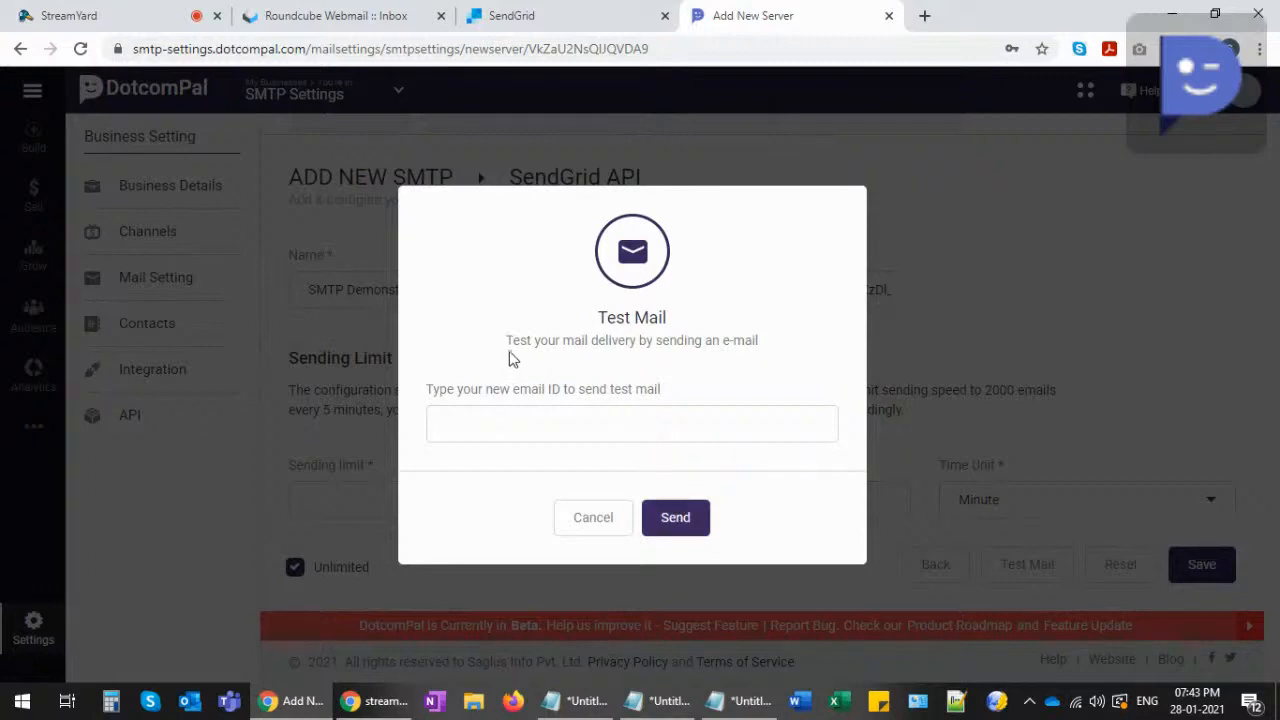
{"action": "left_click", "coordinate": [588, 522]}
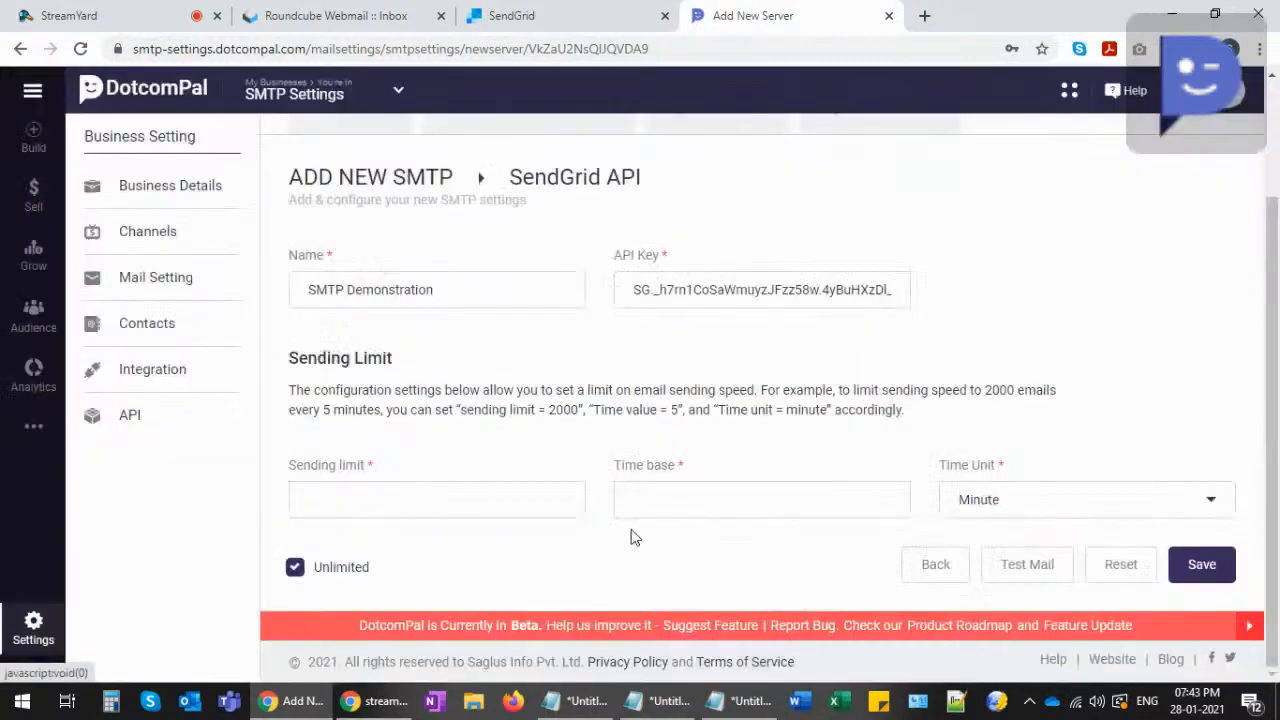
{"action": "left_click", "coordinate": [1203, 565]}
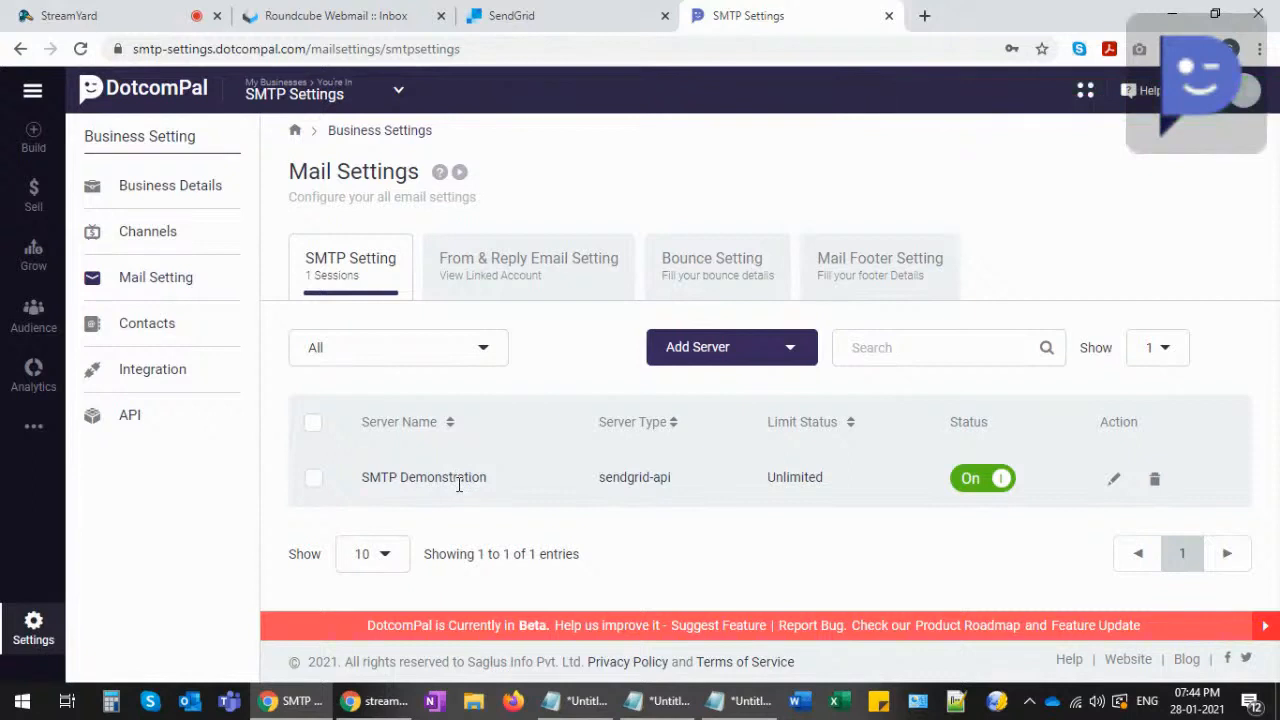
{"action": "left_click_drag", "start_coordinate": [596, 478], "coordinate": [668, 477]}
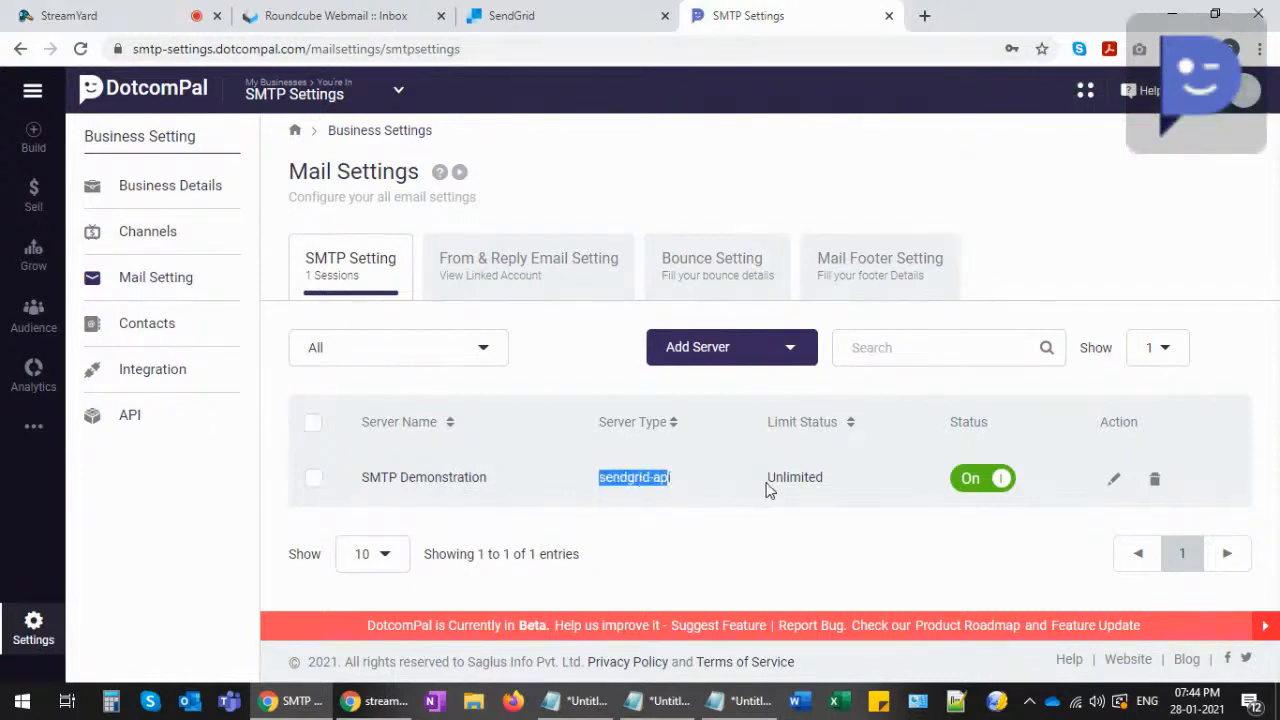
{"action": "left_click_drag", "start_coordinate": [766, 484], "coordinate": [820, 480]}
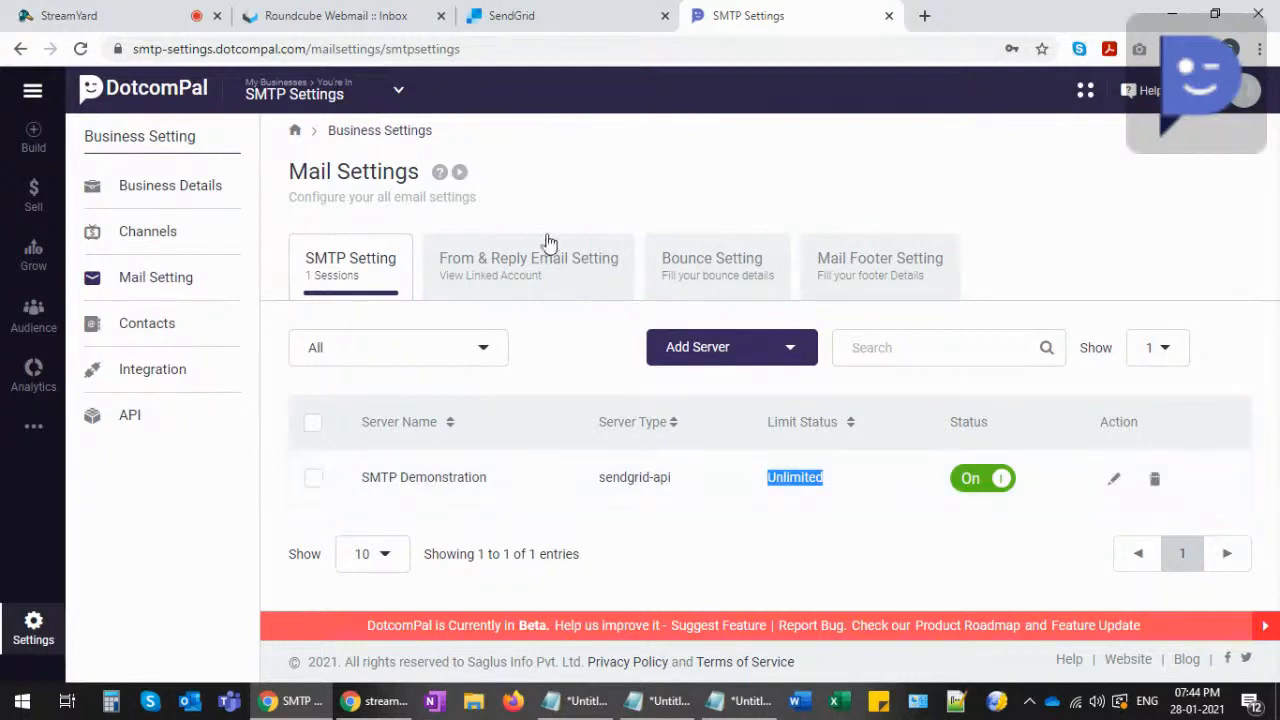
- Show the From & Reply Email Setting tab and check the one active sender's address and name
{"action": "left_click", "coordinate": [506, 259]}
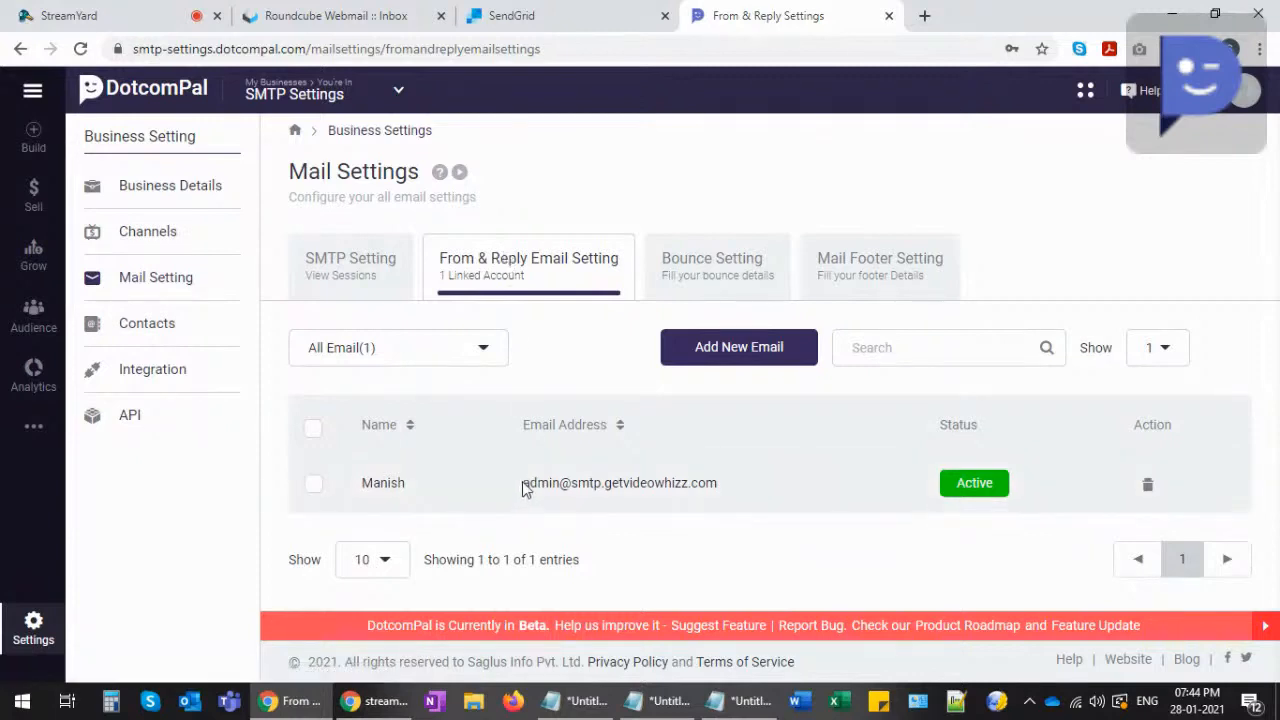
{"action": "left_click_drag", "start_coordinate": [524, 486], "coordinate": [722, 488]}
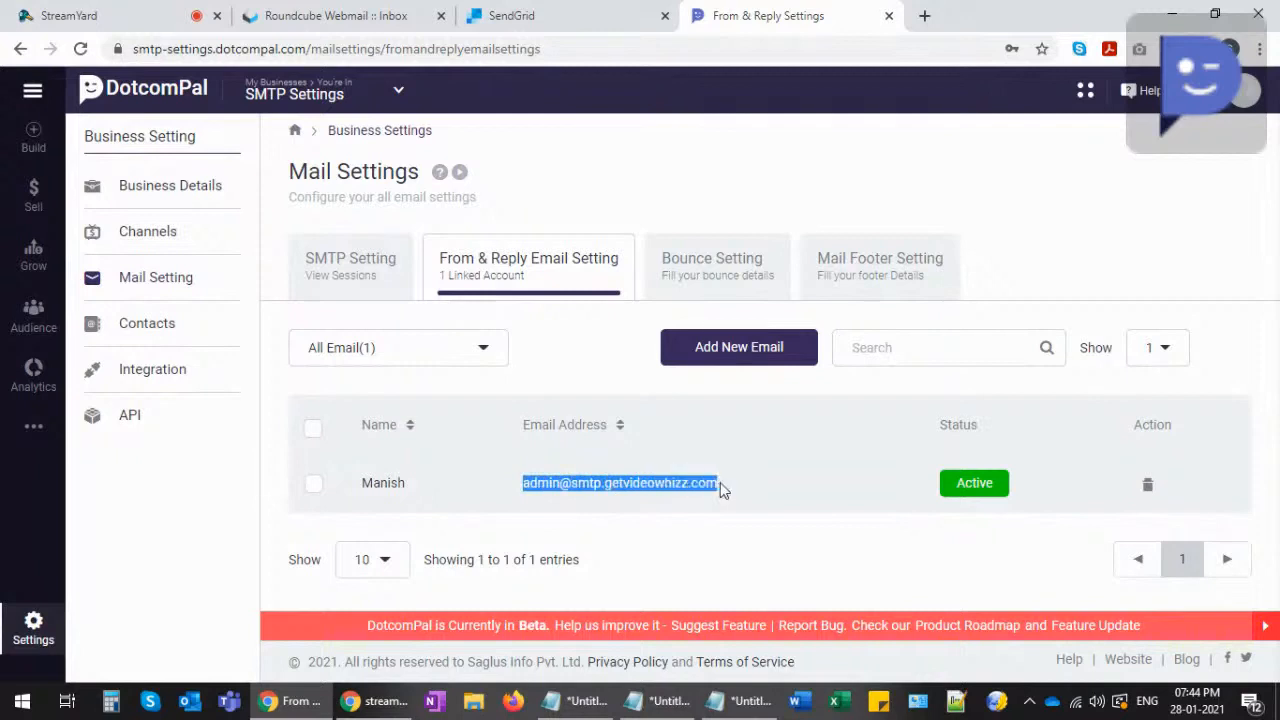
{"action": "left_click", "coordinate": [683, 484]}
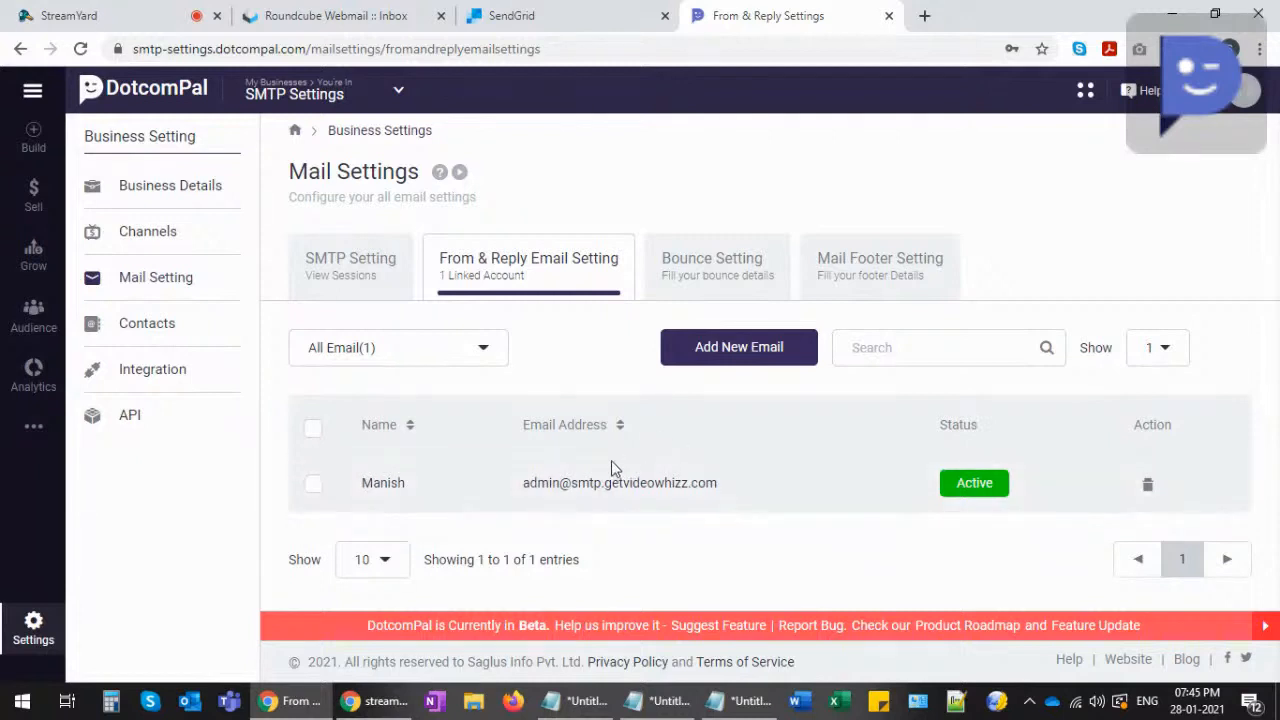
{"action": "double_click", "coordinate": [413, 489]}
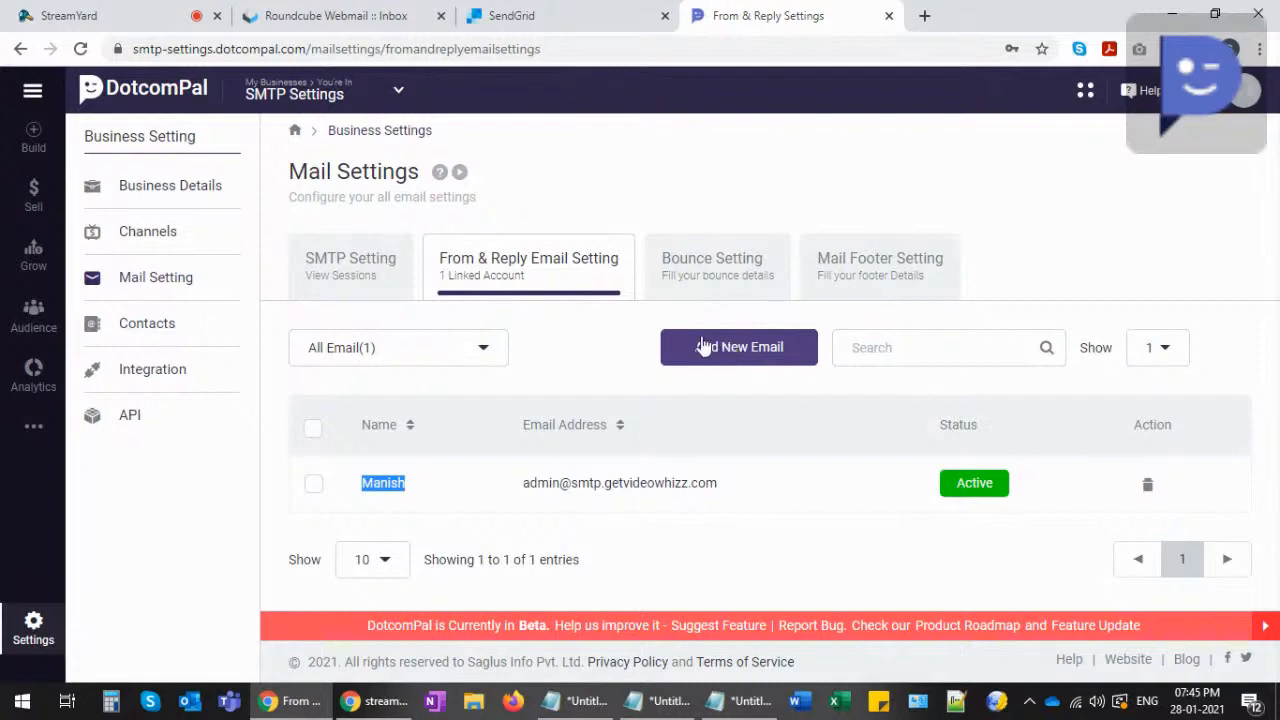
{"action": "left_click", "coordinate": [587, 339]}
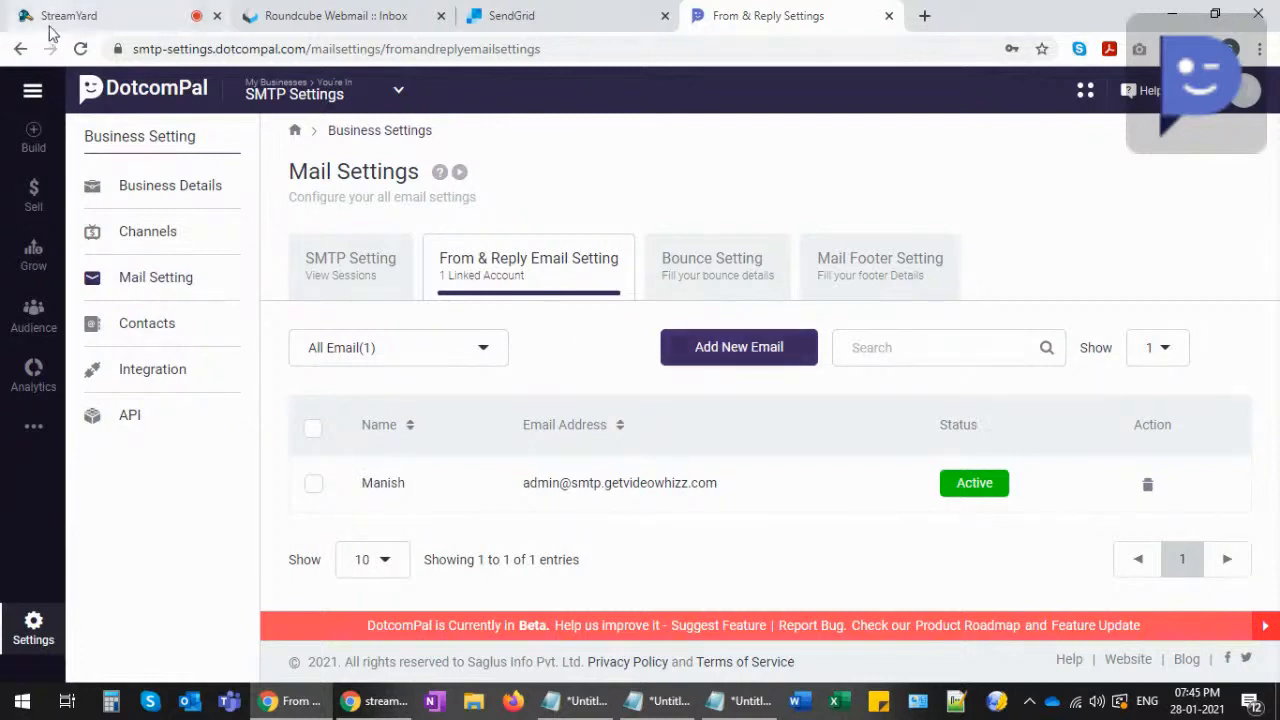
{"action": "left_click", "coordinate": [80, 50]}
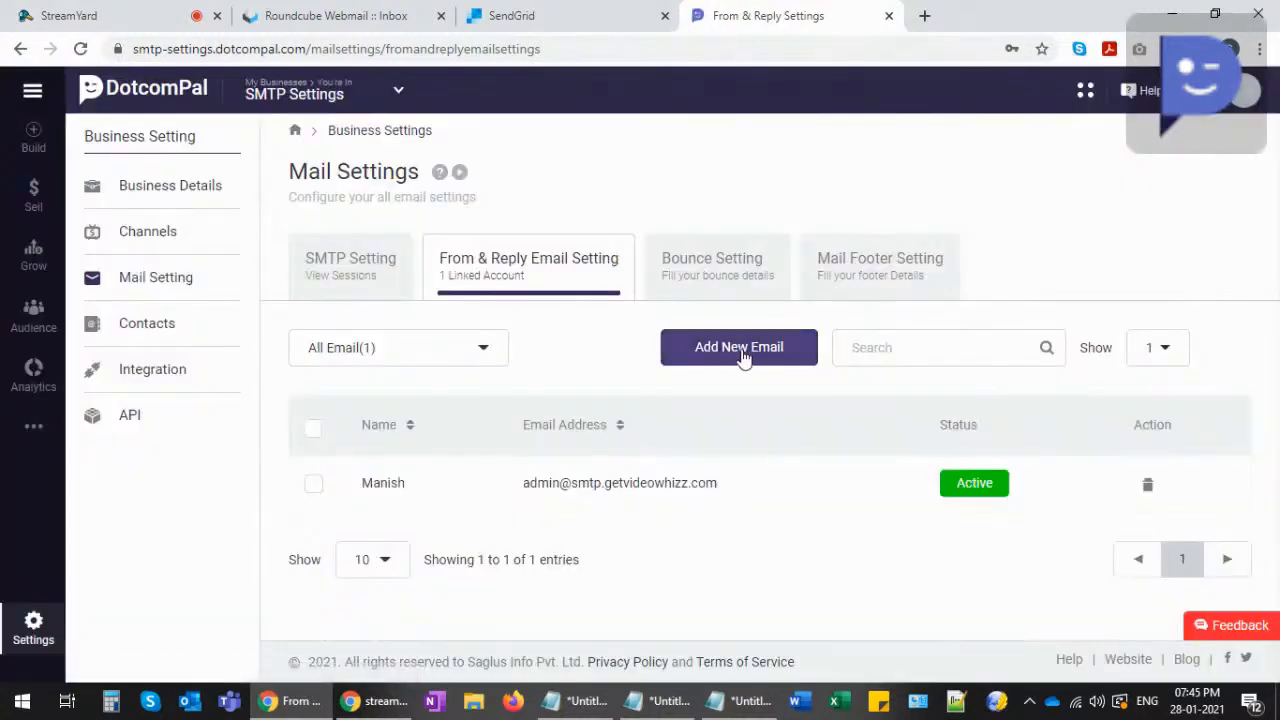
{"action": "left_click", "coordinate": [745, 357]}
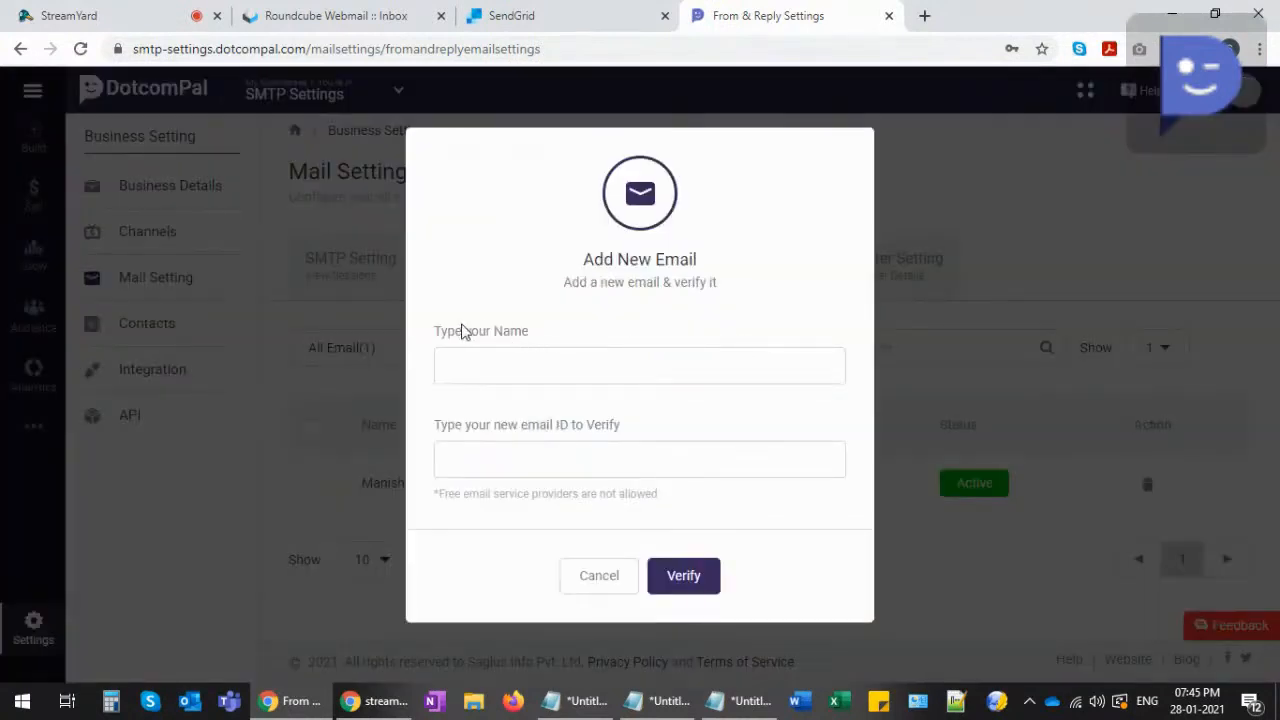
{"action": "left_click", "coordinate": [460, 364]}
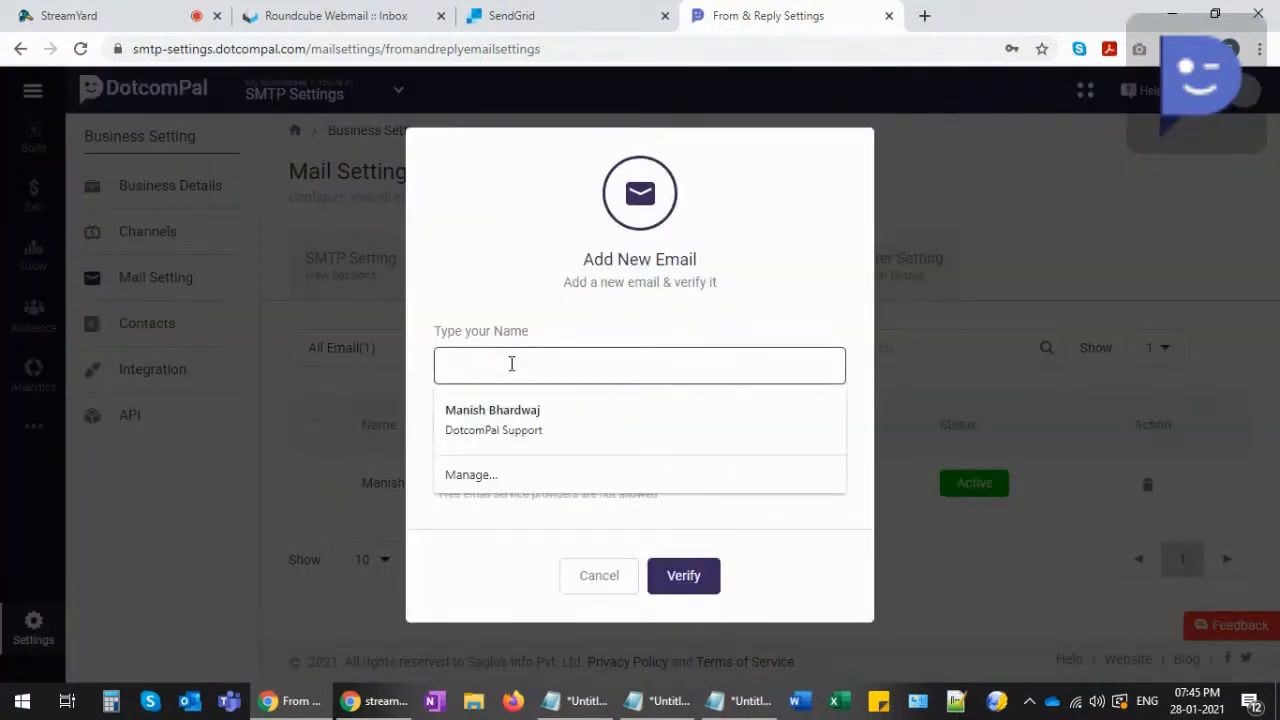
{"action": "left_click", "coordinate": [486, 463]}
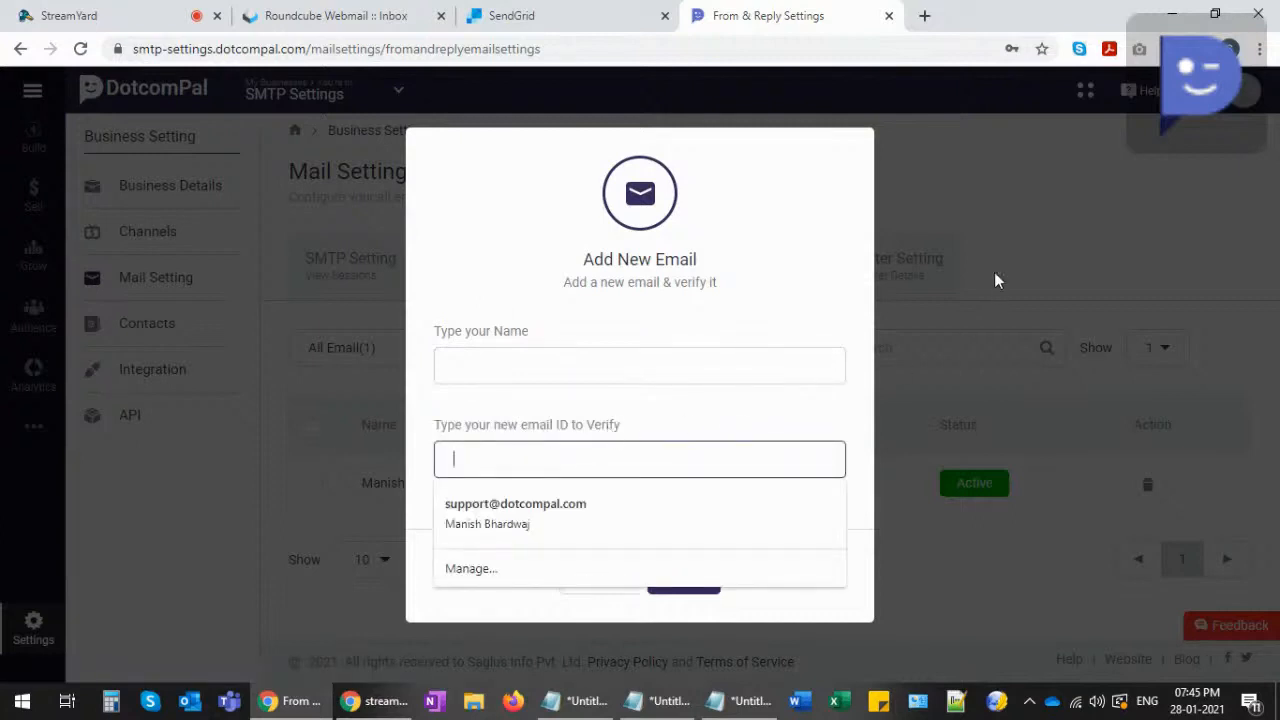
{"action": "left_click", "coordinate": [962, 263]}
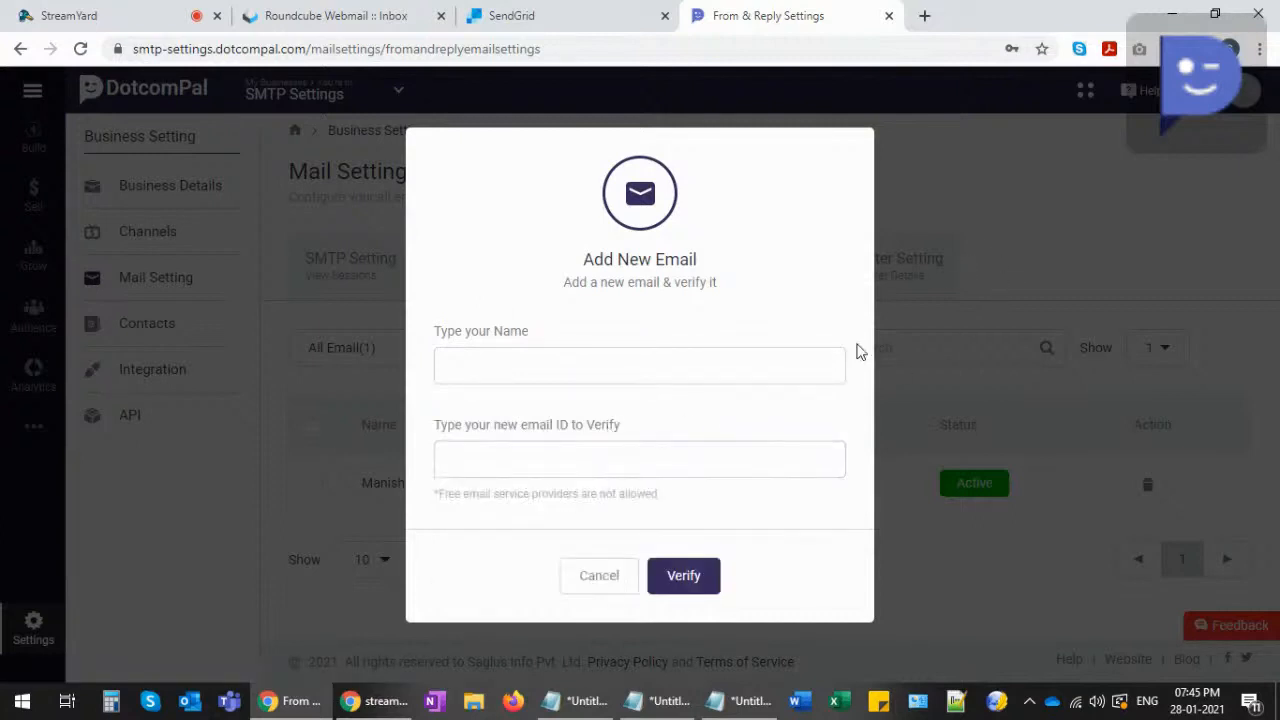
{"action": "left_click", "coordinate": [587, 579]}
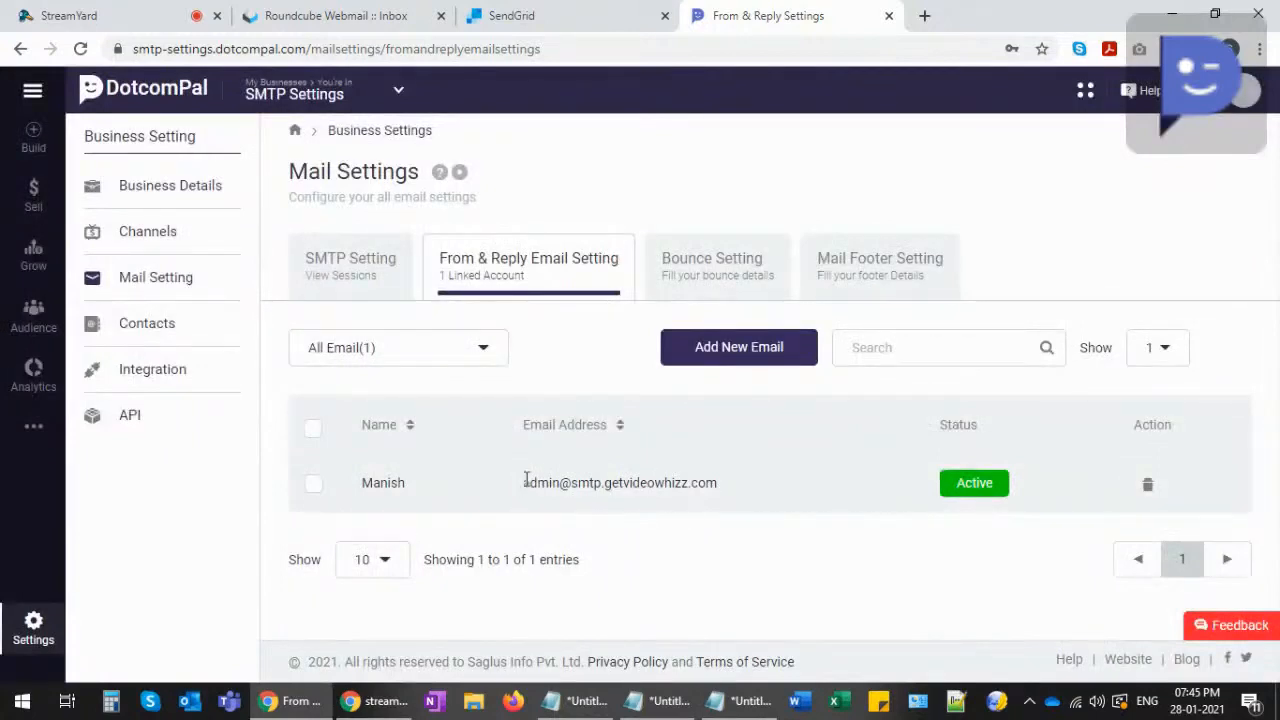
{"action": "left_click_drag", "start_coordinate": [525, 482], "coordinate": [731, 483]}
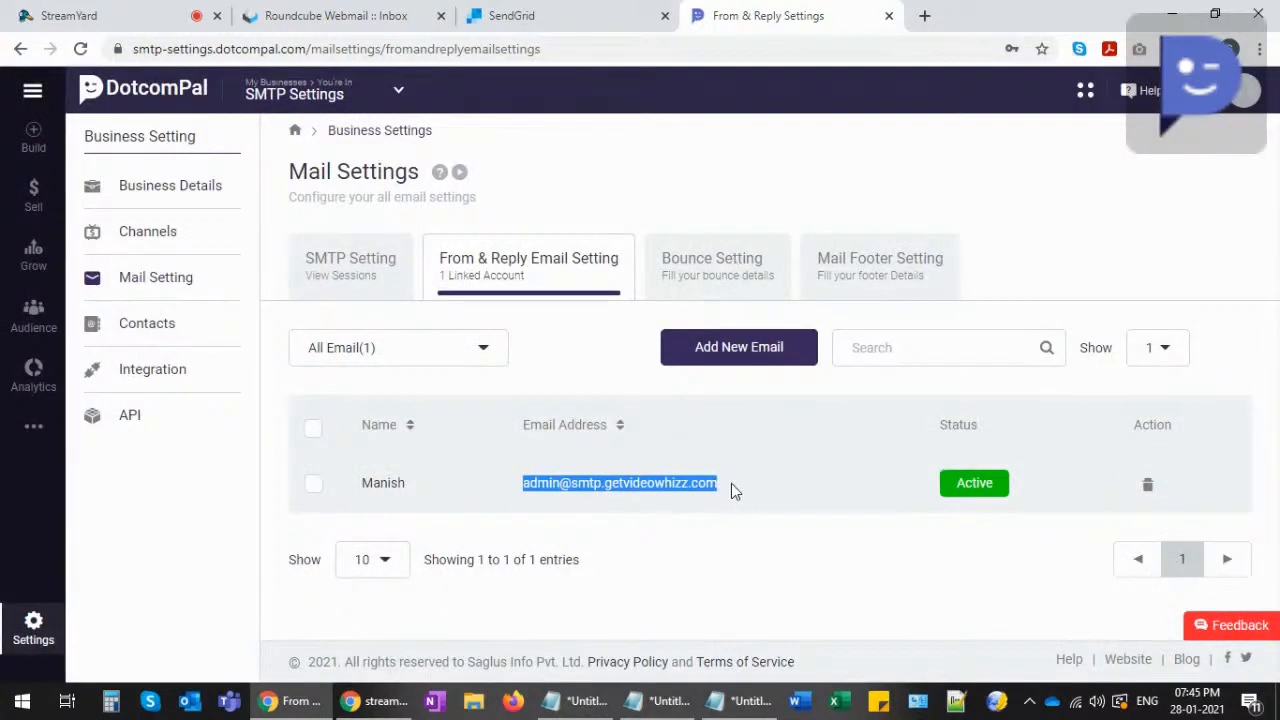
{"action": "left_click", "coordinate": [728, 486]}
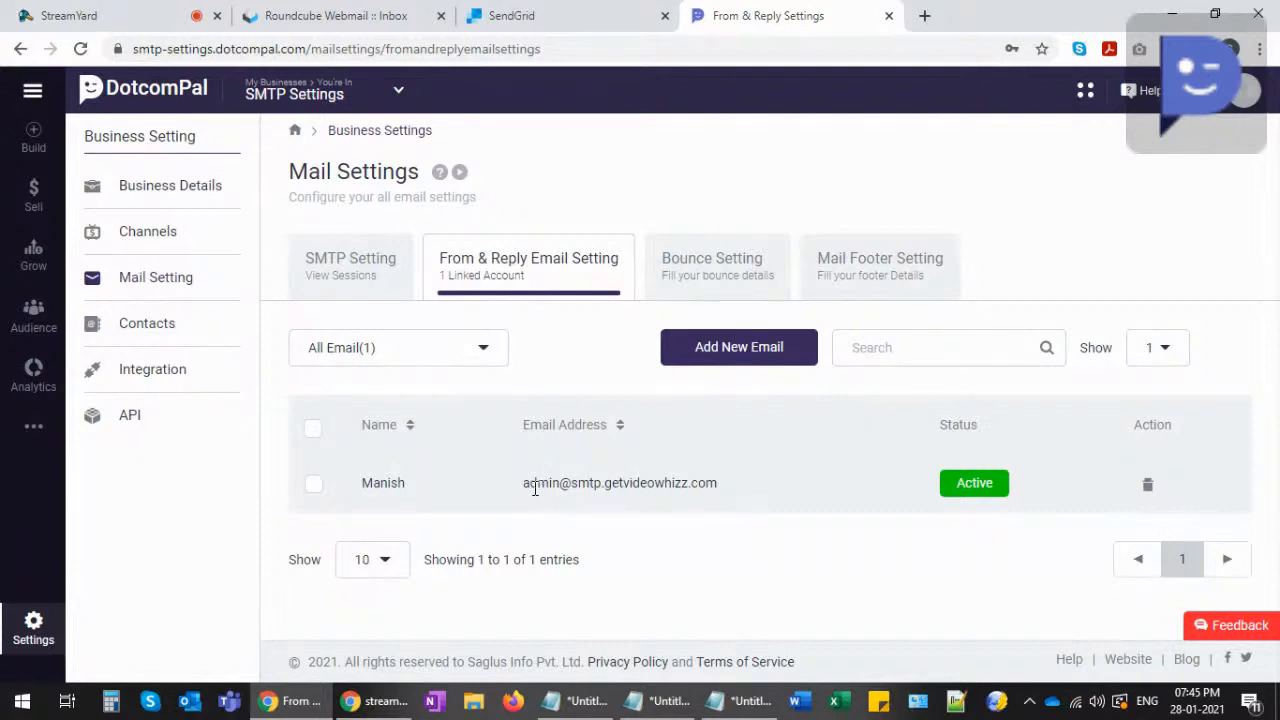
{"action": "left_click_drag", "start_coordinate": [528, 483], "coordinate": [716, 483]}
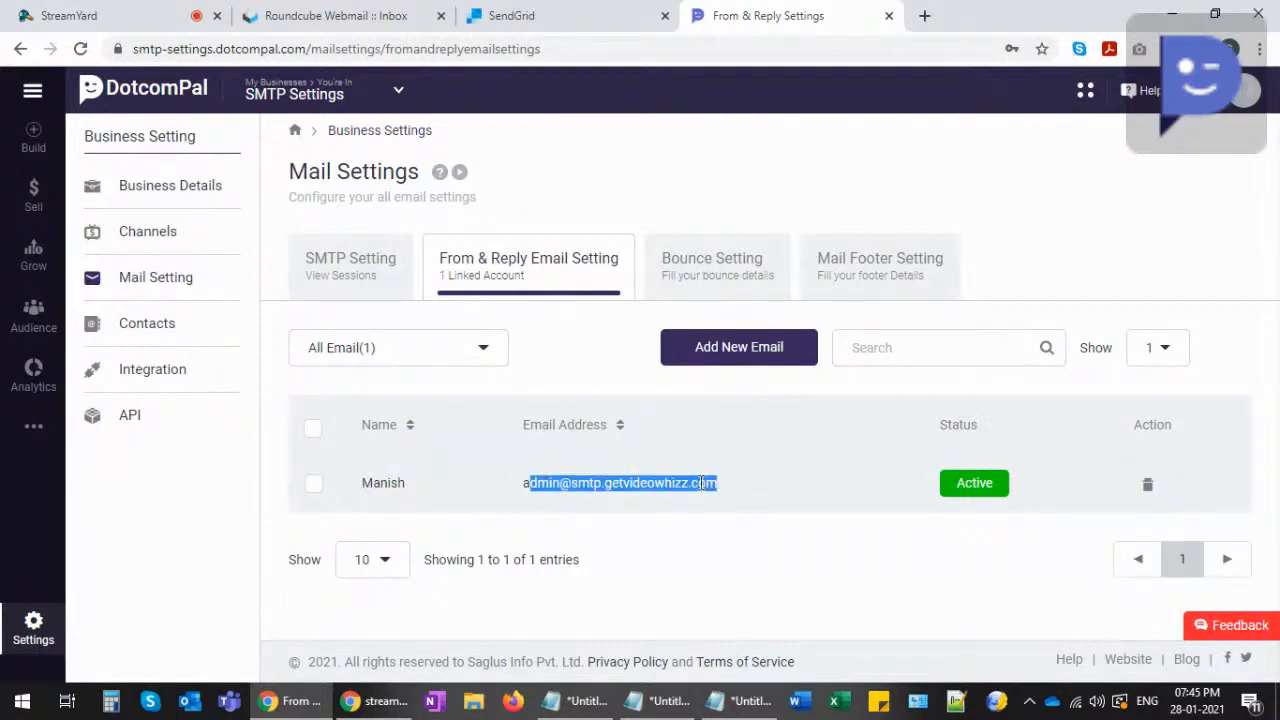
{"action": "left_click", "coordinate": [698, 483]}
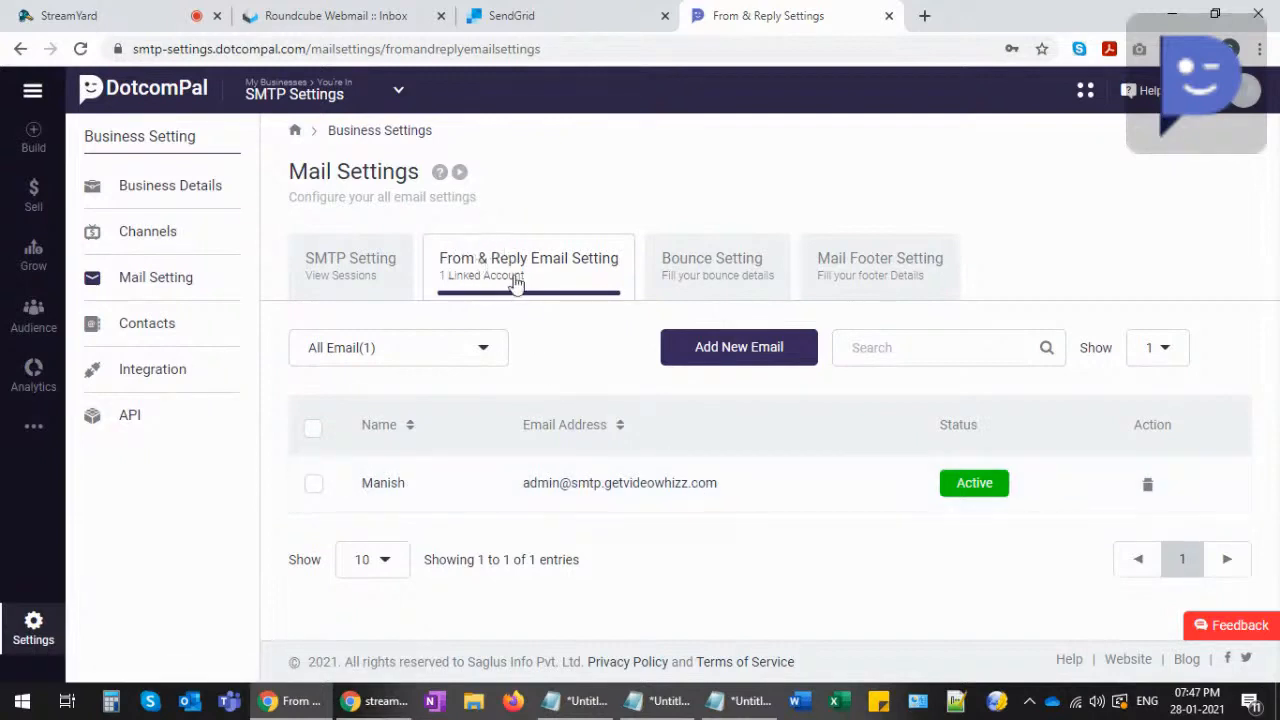
- Switch to the Bounce Setting tab with empty bounce address, server, password and port fields
{"action": "left_click", "coordinate": [723, 265]}
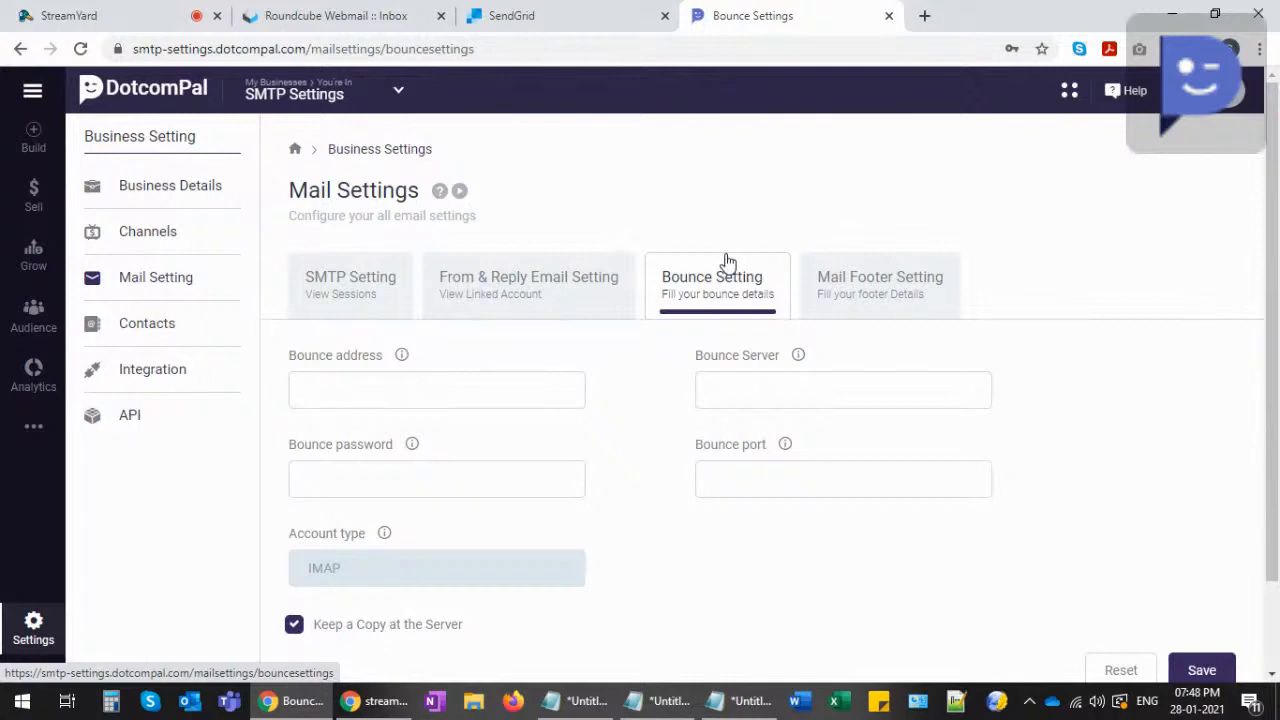
{"action": "left_click", "coordinate": [368, 394]}
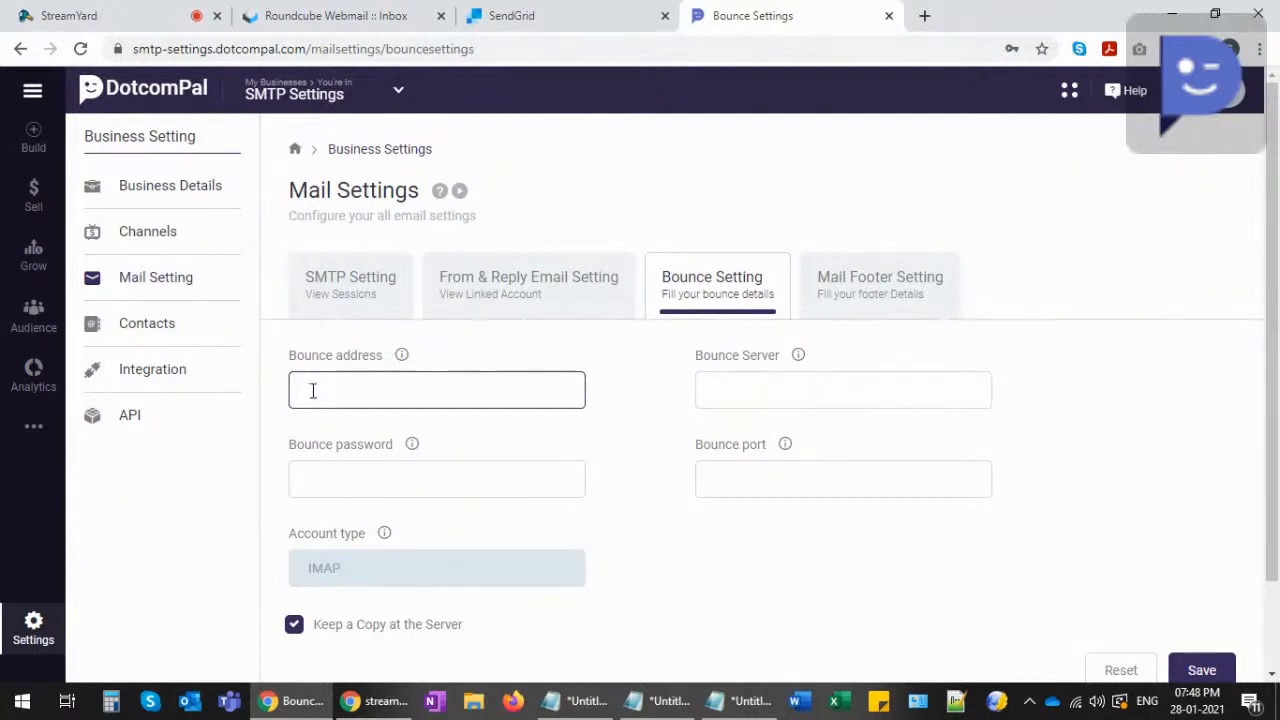
{"action": "left_click", "coordinate": [717, 394]}
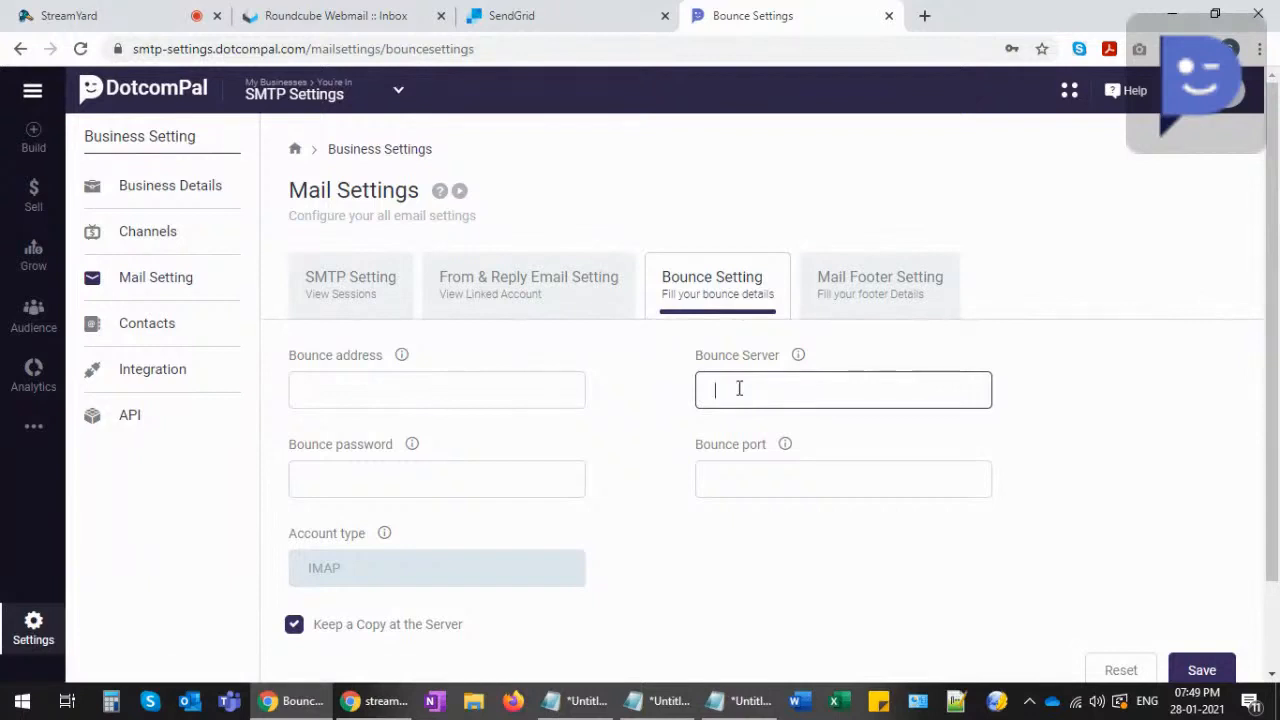
- Move through the bounce address, password and port fields with port 993, ending in Bounce Server
{"action": "left_click", "coordinate": [336, 482]}
{"action": "left_click", "coordinate": [762, 402]}
{"action": "left_click", "coordinate": [362, 385]}
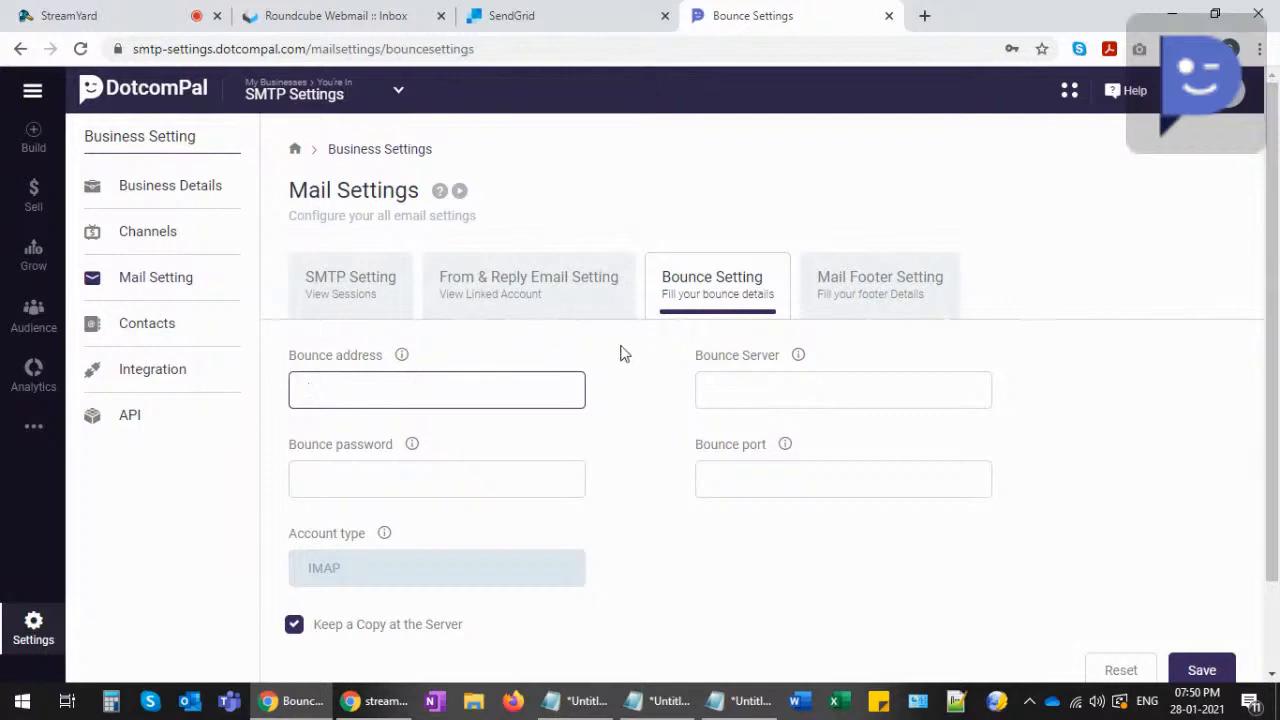
{"action": "left_click", "coordinate": [730, 388]}
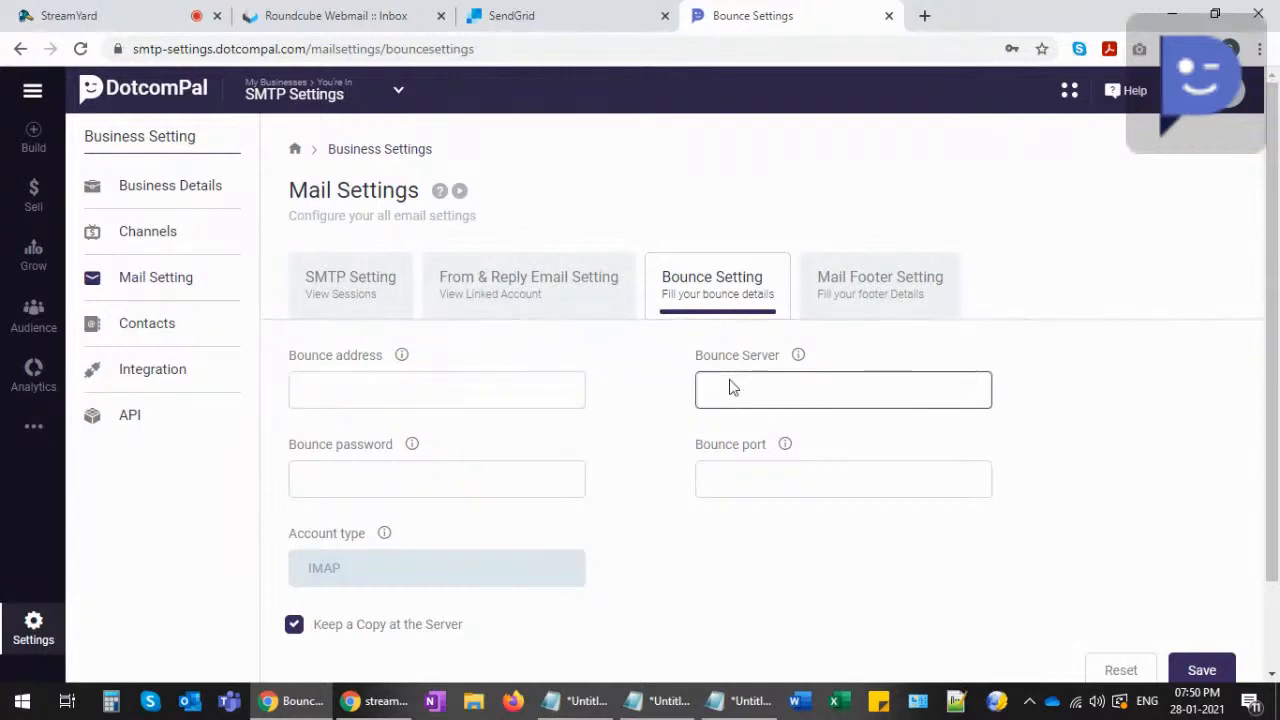
{"action": "left_click", "coordinate": [440, 475]}
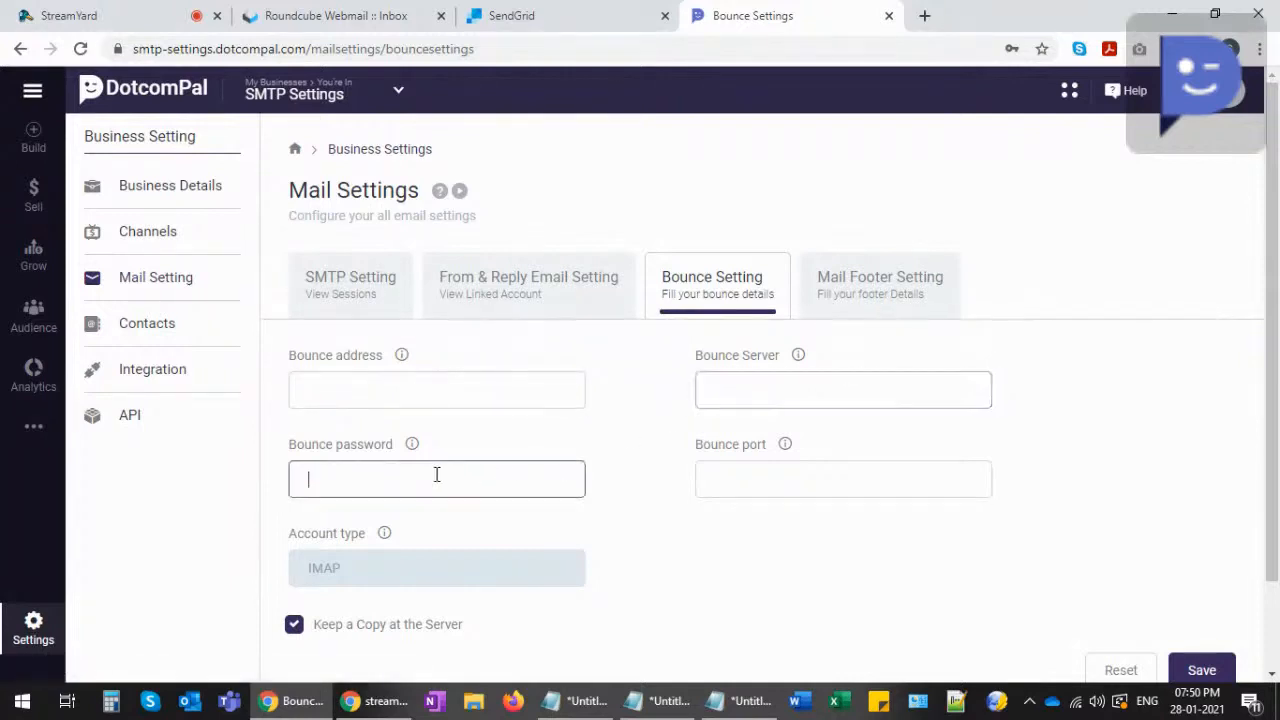
{"action": "left_click", "coordinate": [311, 390]}
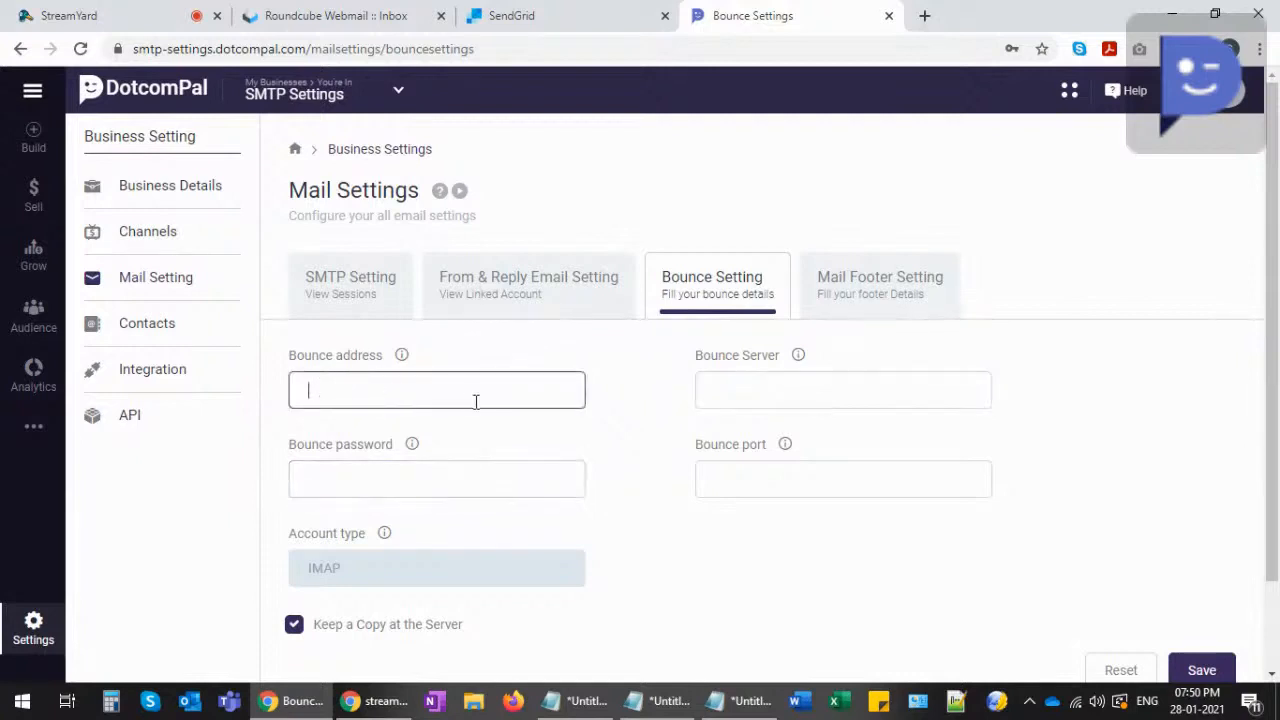
{"action": "left_click", "coordinate": [400, 479]}
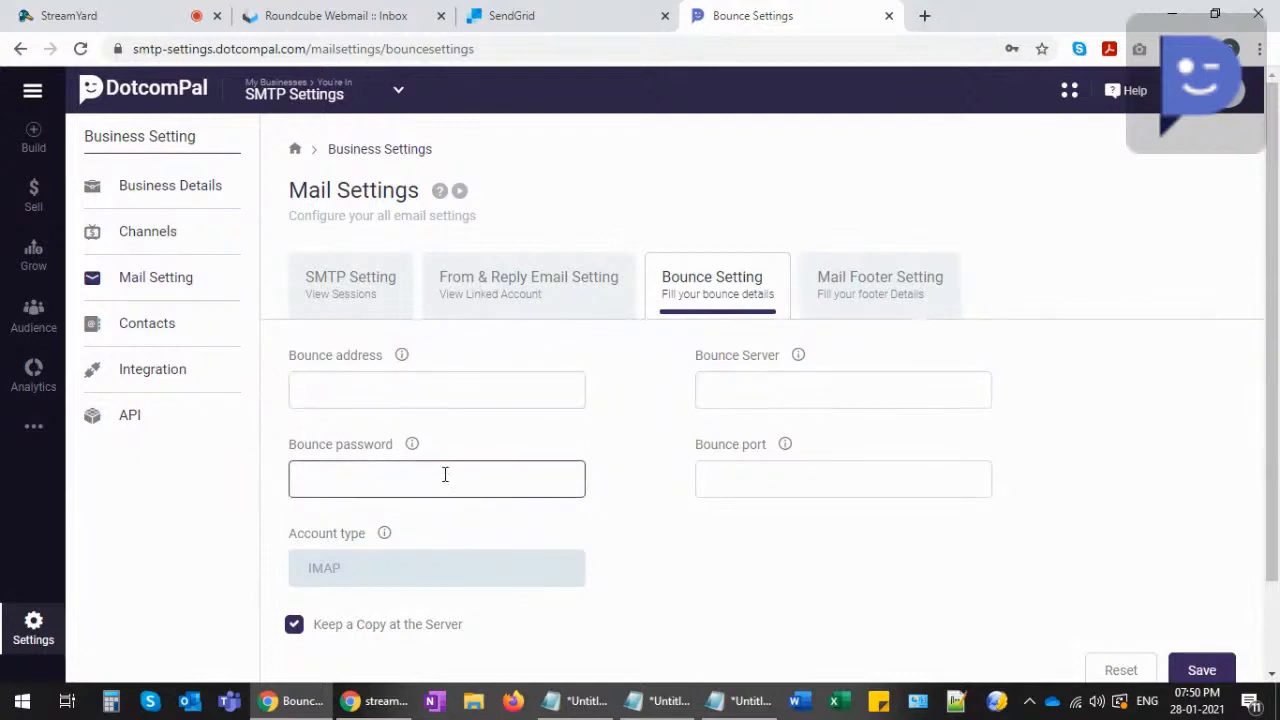
{"action": "left_click", "coordinate": [707, 470]}
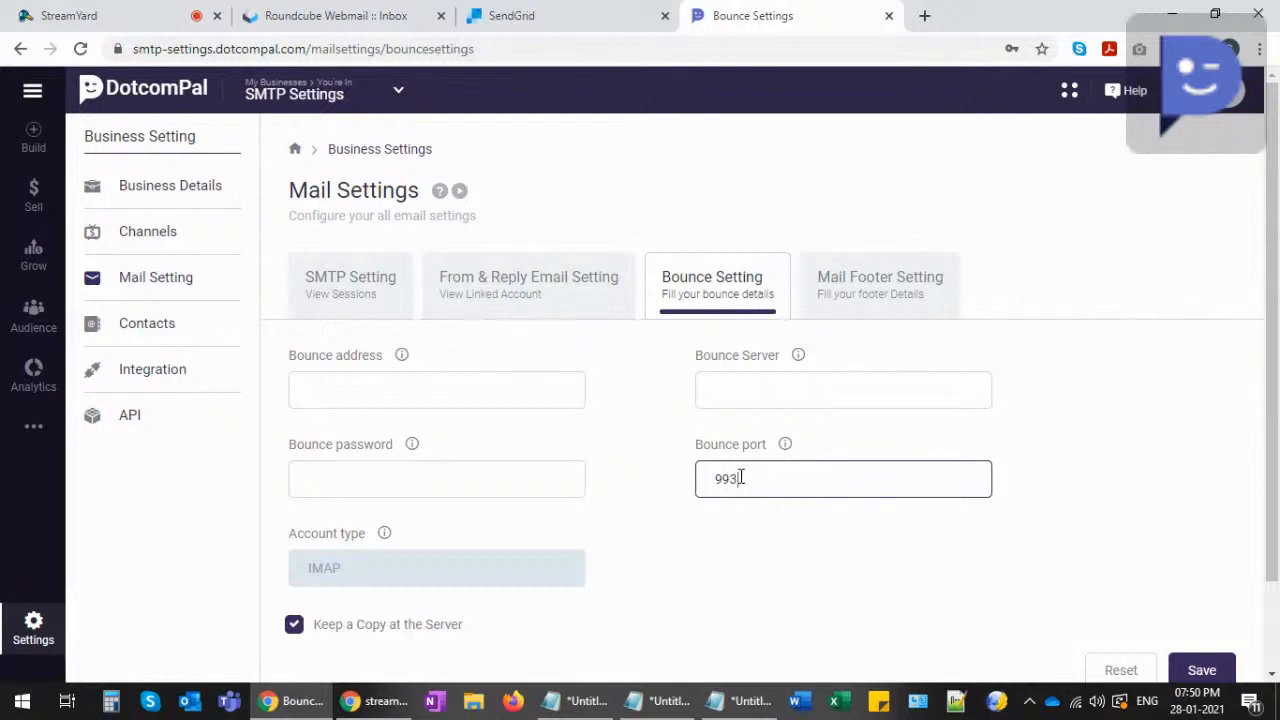
{"action": "left_click", "coordinate": [724, 390]}
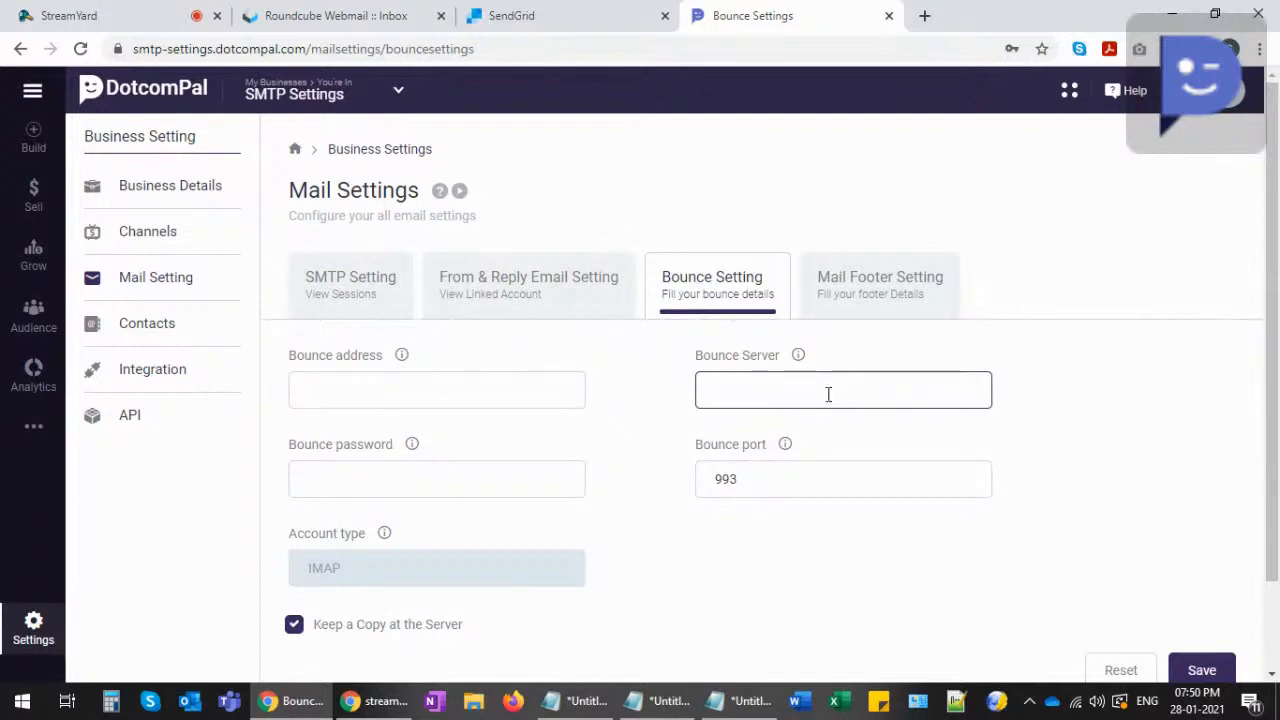
- Search Google for 'imap server details for outlook' and select the server name outlook.office365.com
{"action": "left_click", "coordinate": [924, 16]}
{"action": "type", "text": "g"}
{"action": "key", "text": "Return"}
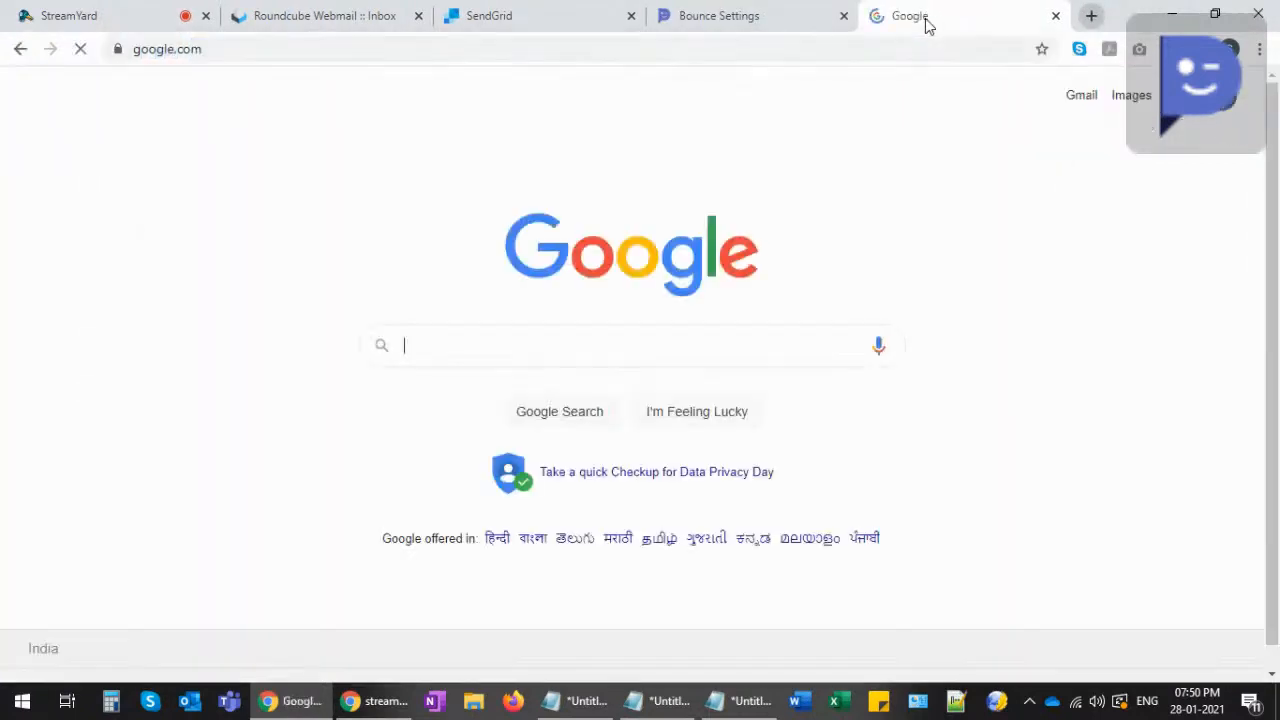
{"action": "type", "text": "imap server"}
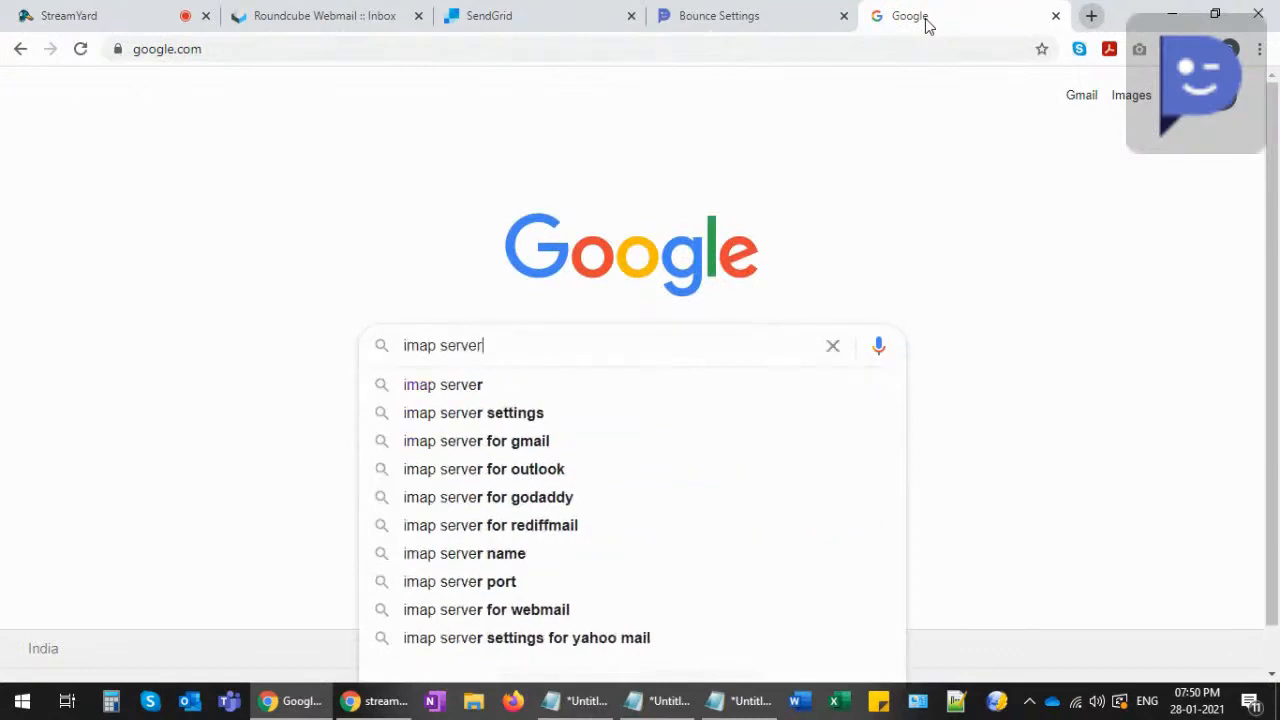
{"action": "type", "text": " details for outlook"}
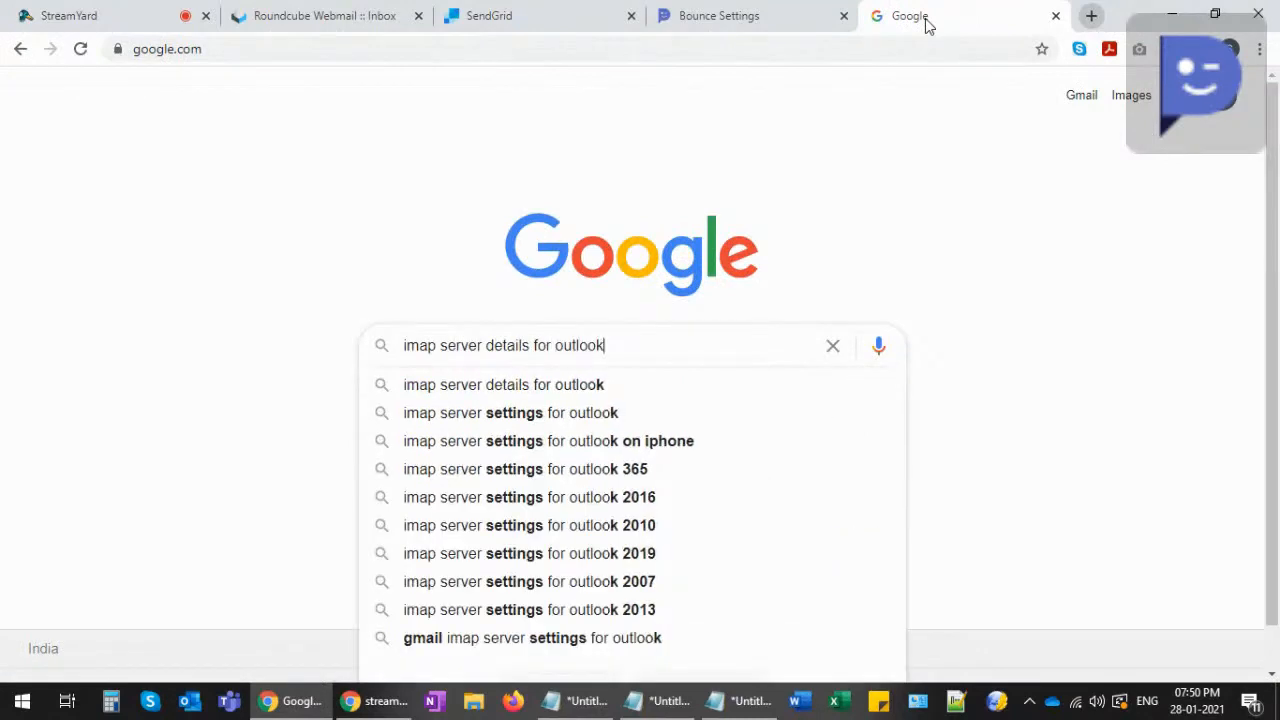
{"action": "key", "text": "Return"}
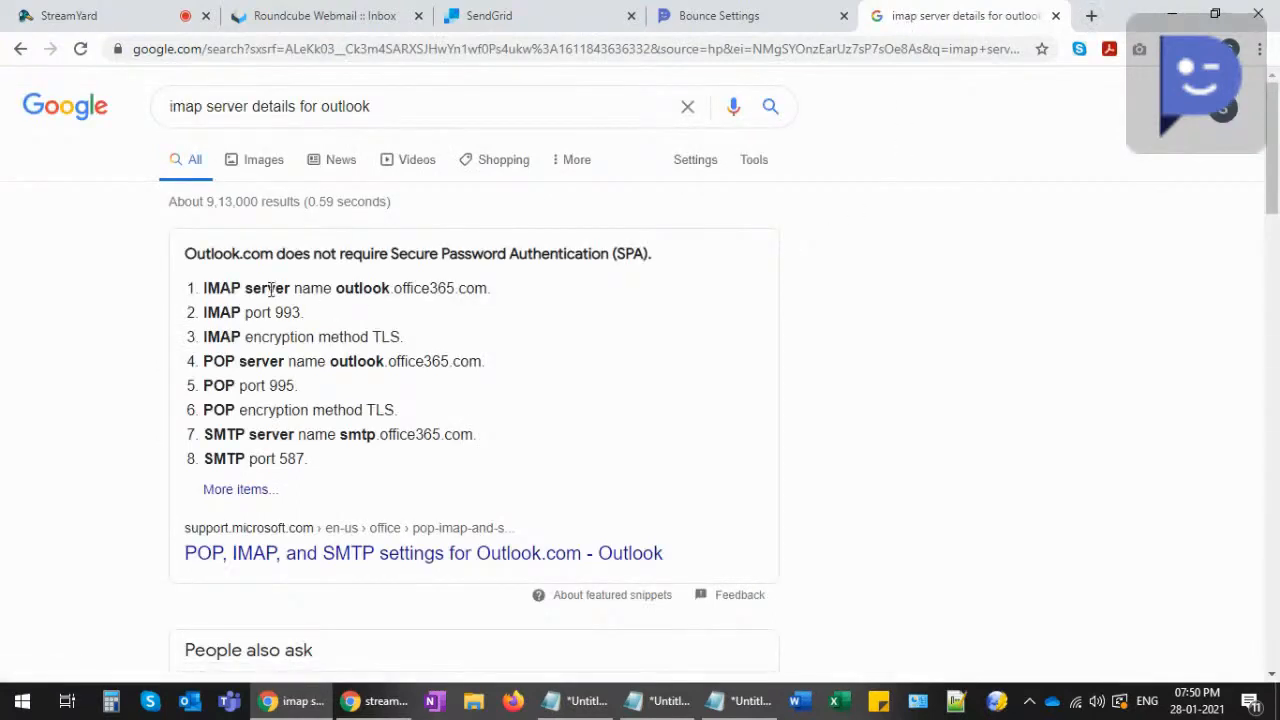
{"action": "left_click_drag", "start_coordinate": [338, 289], "coordinate": [488, 291]}
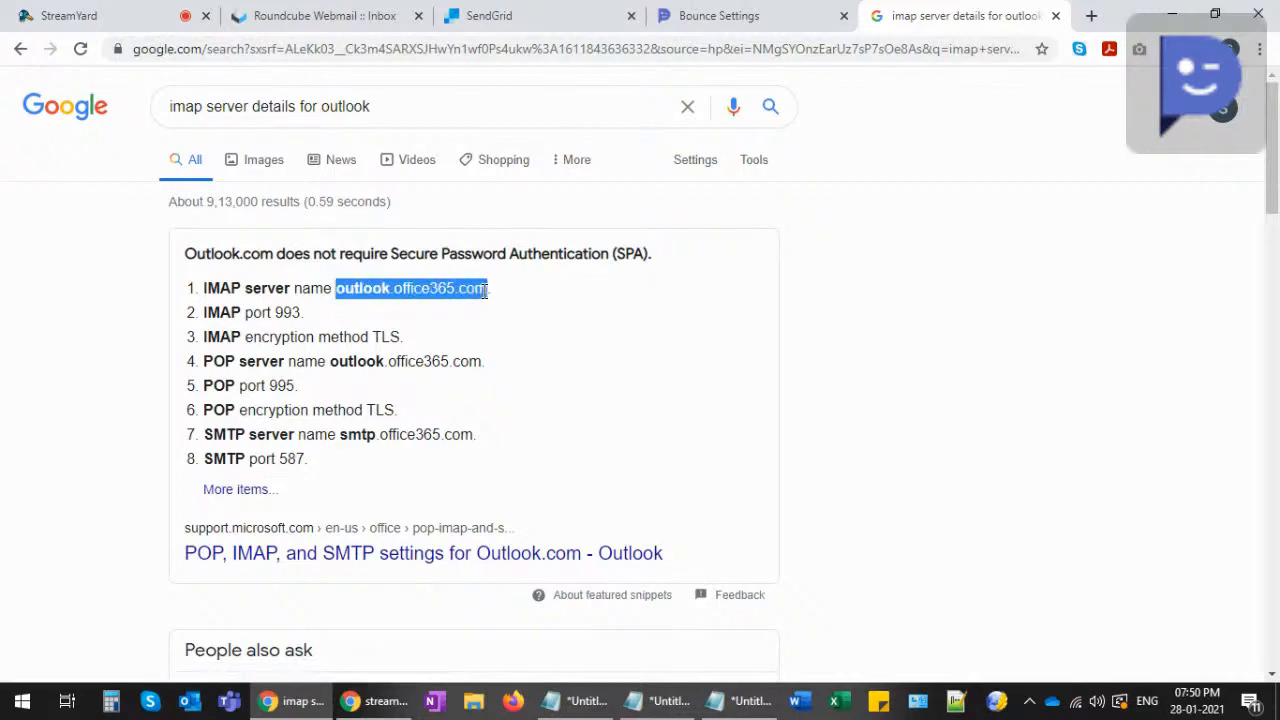
- Paste outlook.office365.com from the search results into Bounce Server and confirm bounce port 993
{"action": "left_click", "coordinate": [686, 15]}
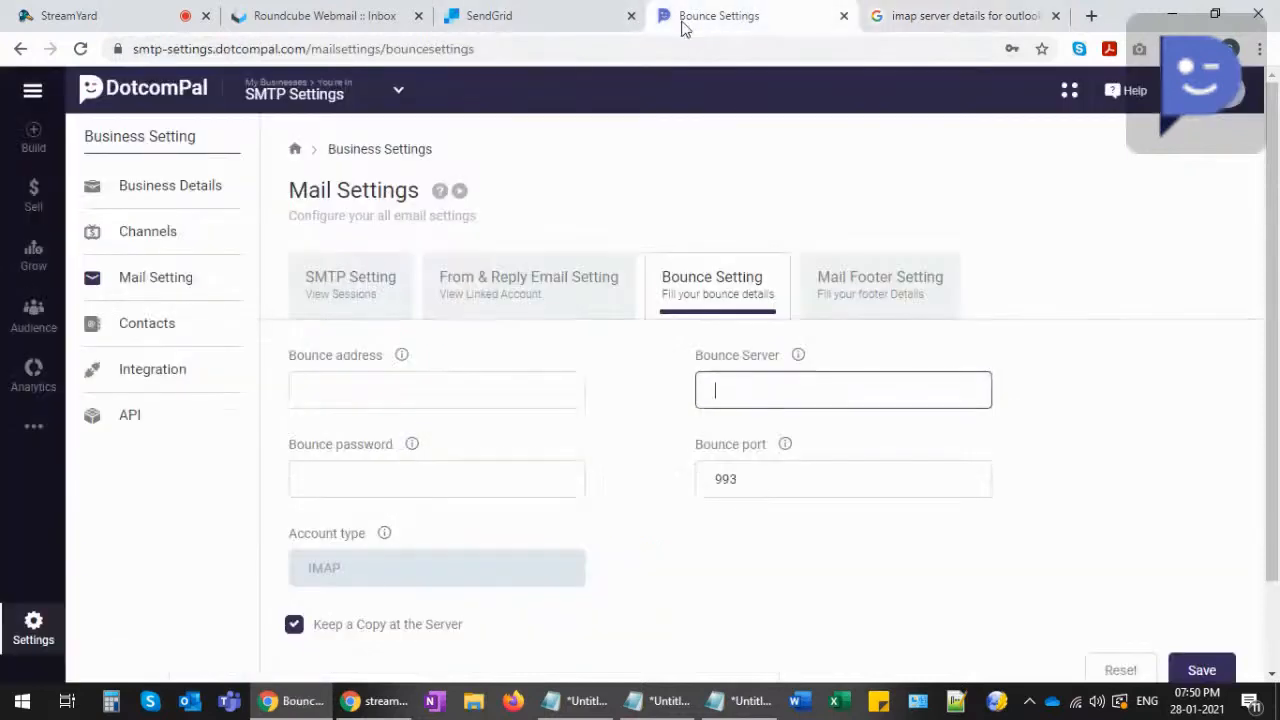
{"action": "left_click", "coordinate": [905, 15]}
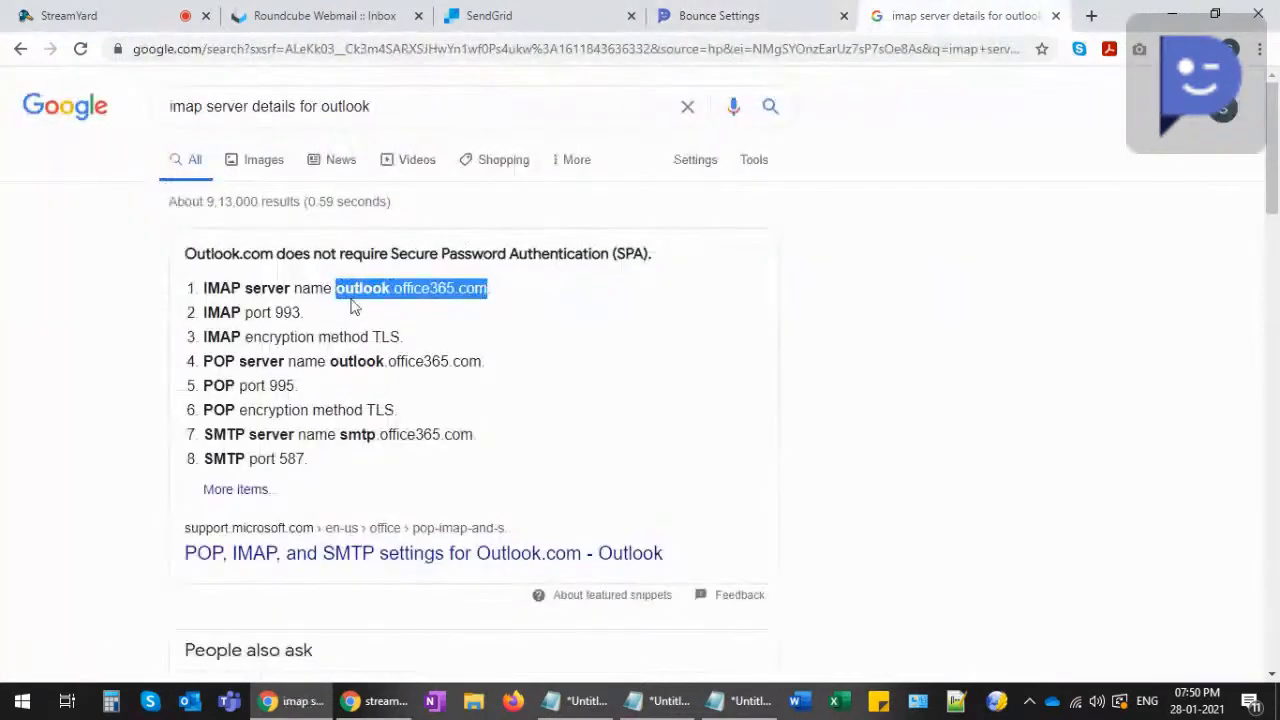
{"action": "double_click", "coordinate": [288, 313]}
{"action": "left_click", "coordinate": [700, 15]}
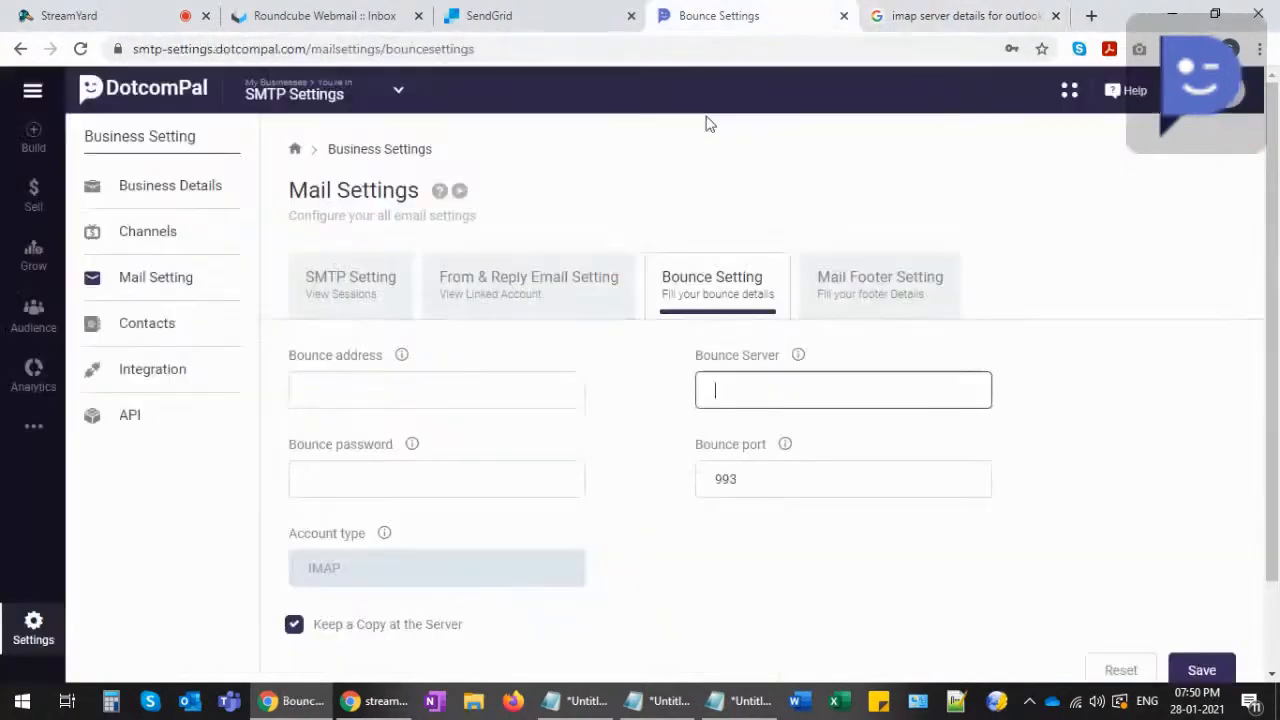
{"action": "left_click", "coordinate": [885, 15]}
{"action": "left_click_drag", "start_coordinate": [336, 288], "coordinate": [484, 291]}
{"action": "key", "text": "ctrl+c"}
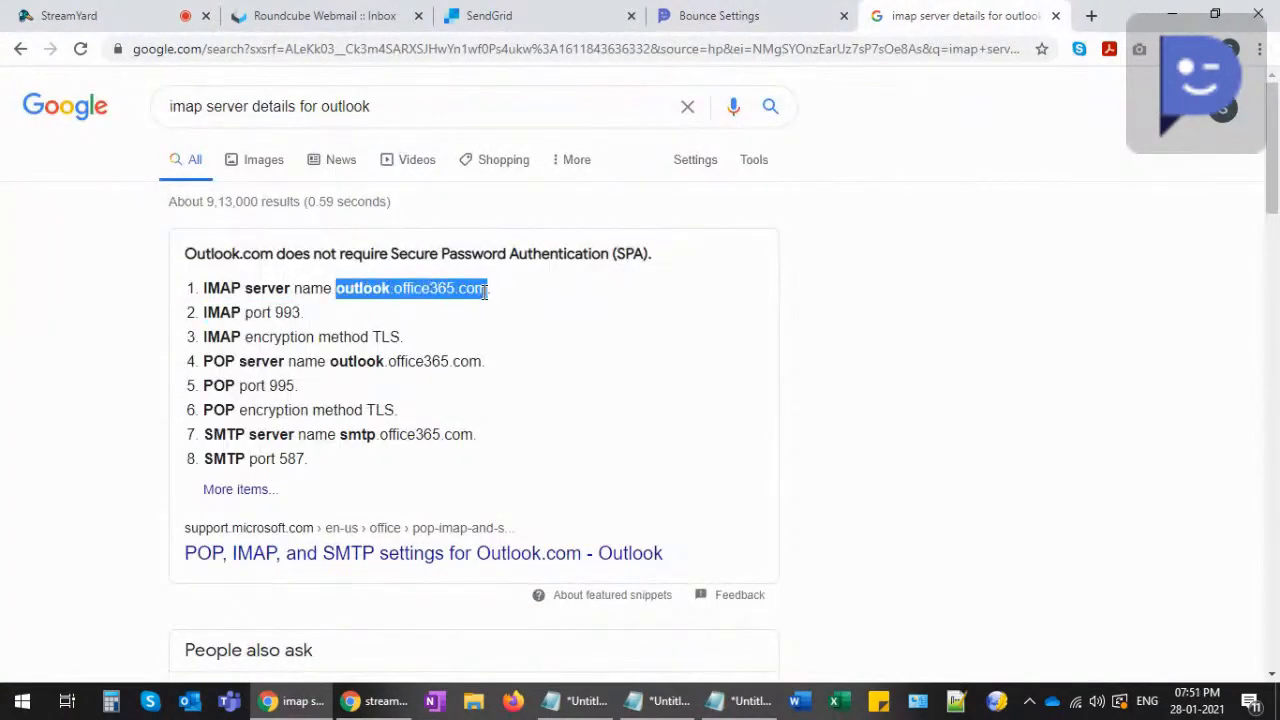
{"action": "left_click", "coordinate": [700, 15]}
{"action": "left_click", "coordinate": [716, 395]}
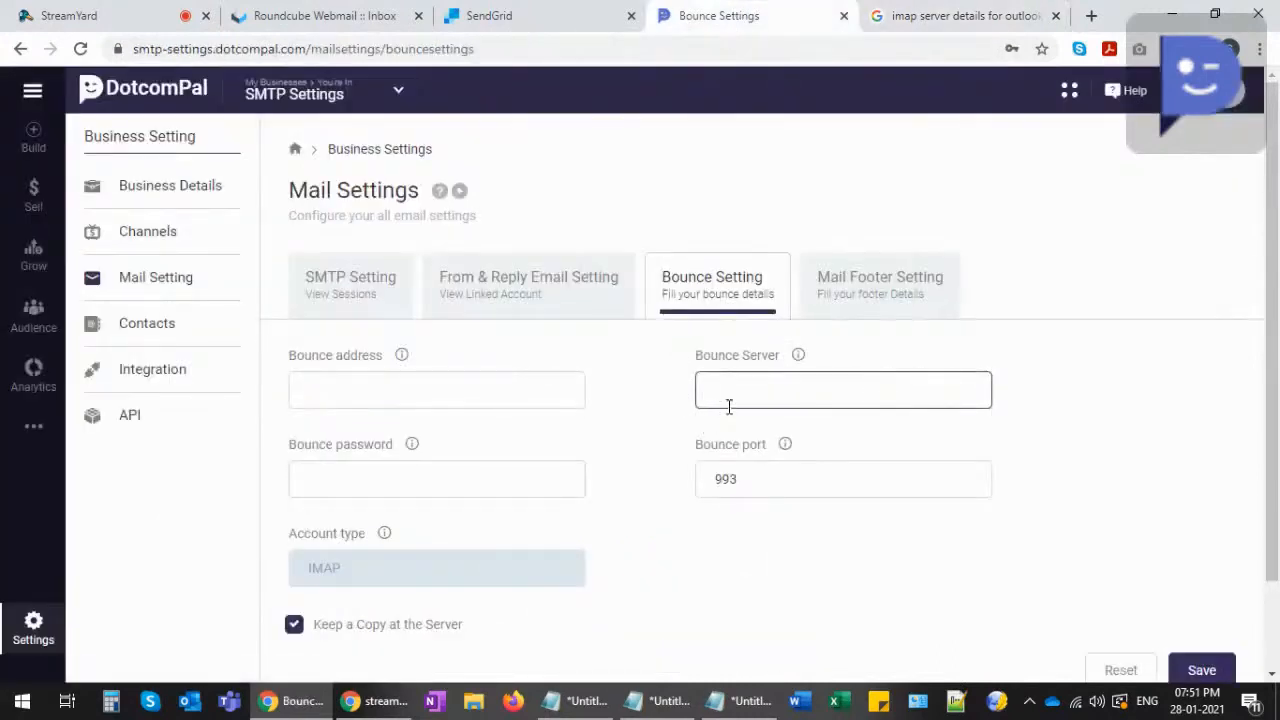
{"action": "key", "text": "ctrl+v"}
{"action": "left_click_drag", "start_coordinate": [723, 395], "coordinate": [847, 395]}
{"action": "left_click_drag", "start_coordinate": [743, 480], "coordinate": [704, 478]}
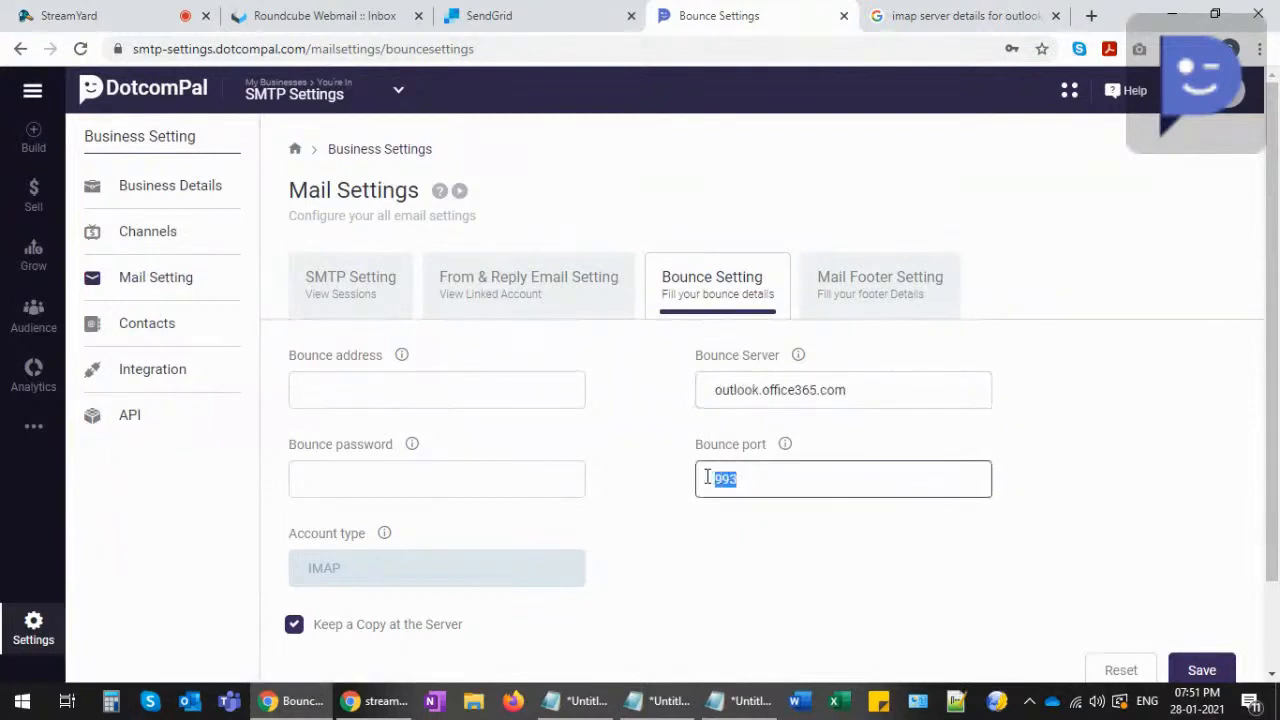
- Enter a sample Outlook bounce address and its password, removing a stray space from the address
{"action": "left_click", "coordinate": [358, 390]}
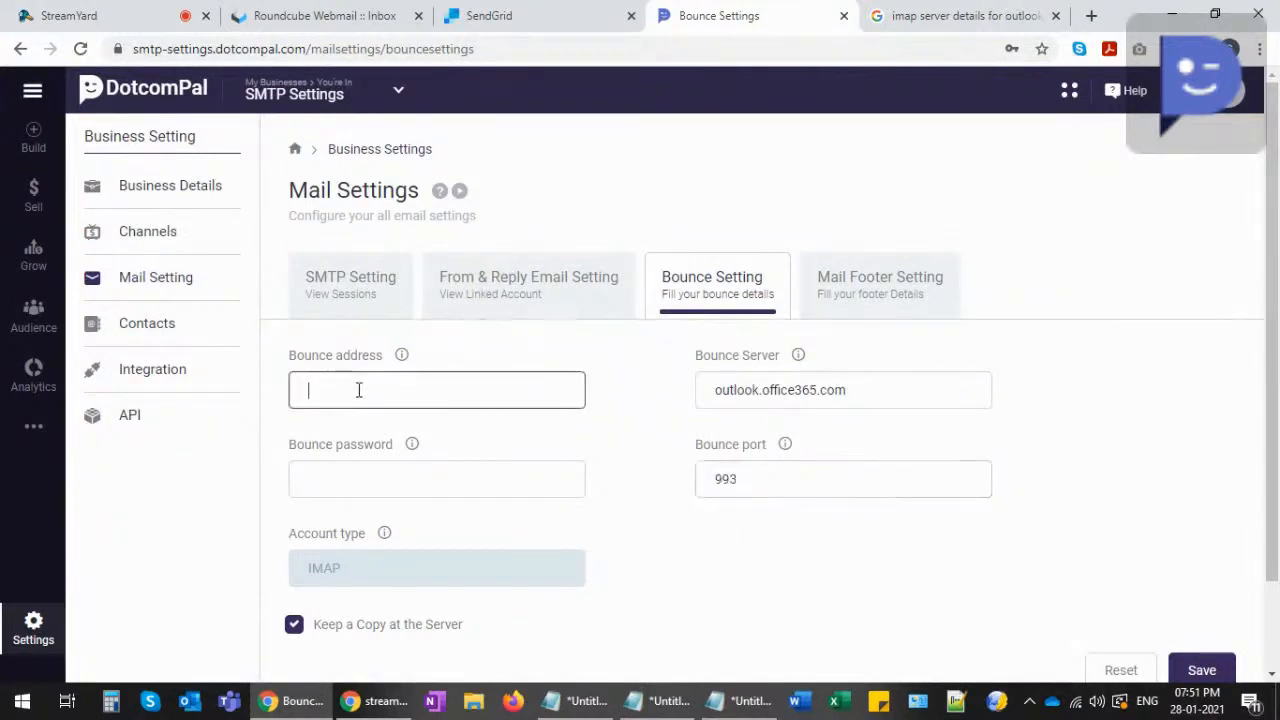
{"action": "type", "text": "your email@ou"}
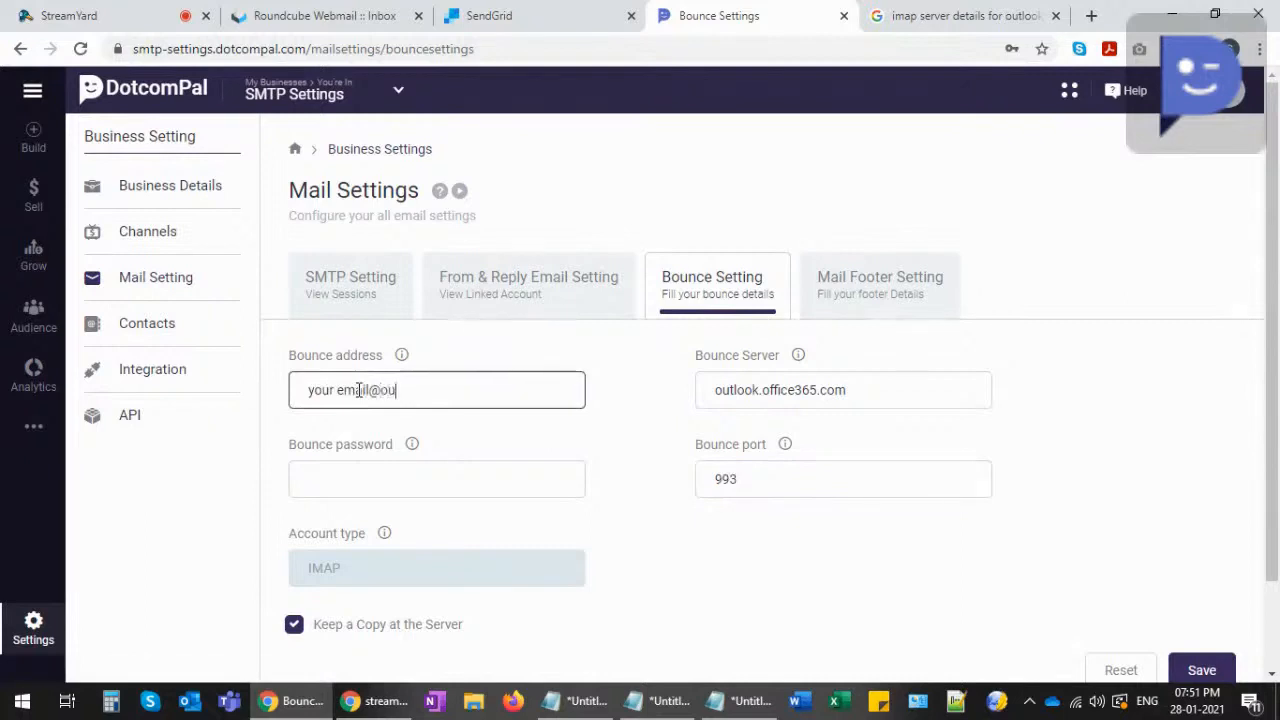
{"action": "type", "text": "tlook.com"}
{"action": "left_click", "coordinate": [354, 480]}
{"action": "type", "text": "********"}
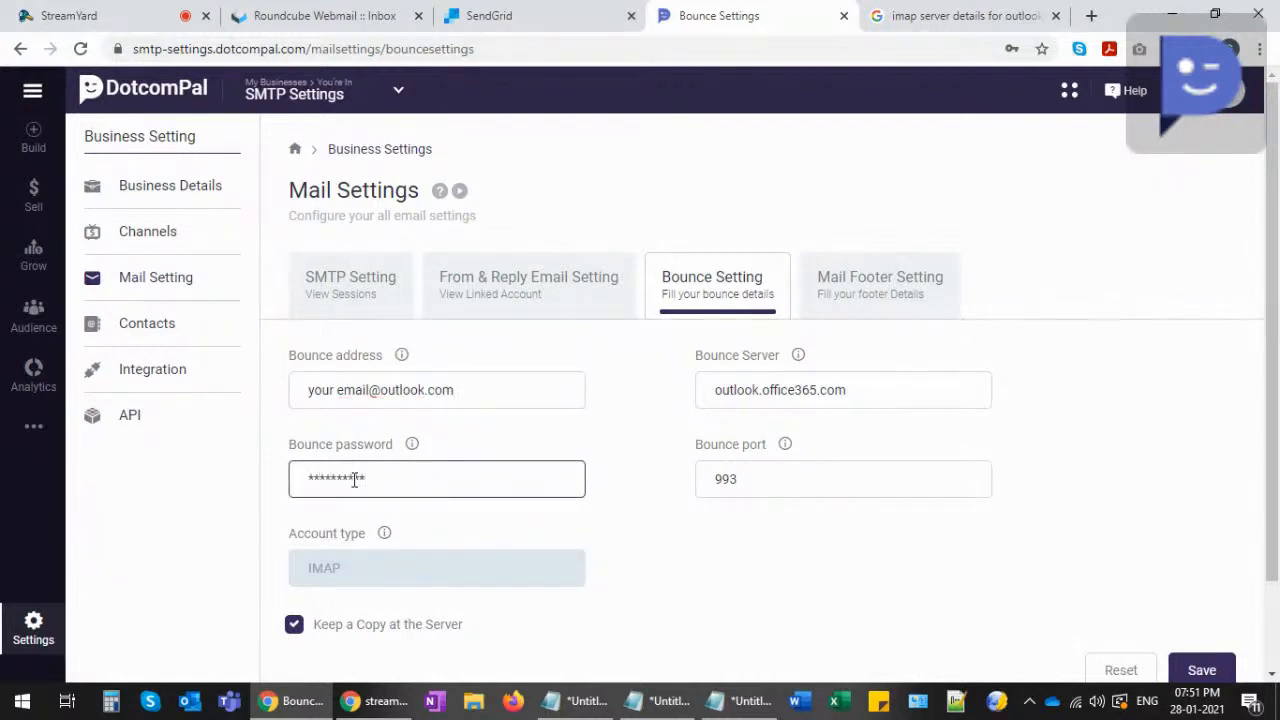
{"action": "left_click", "coordinate": [356, 391]}
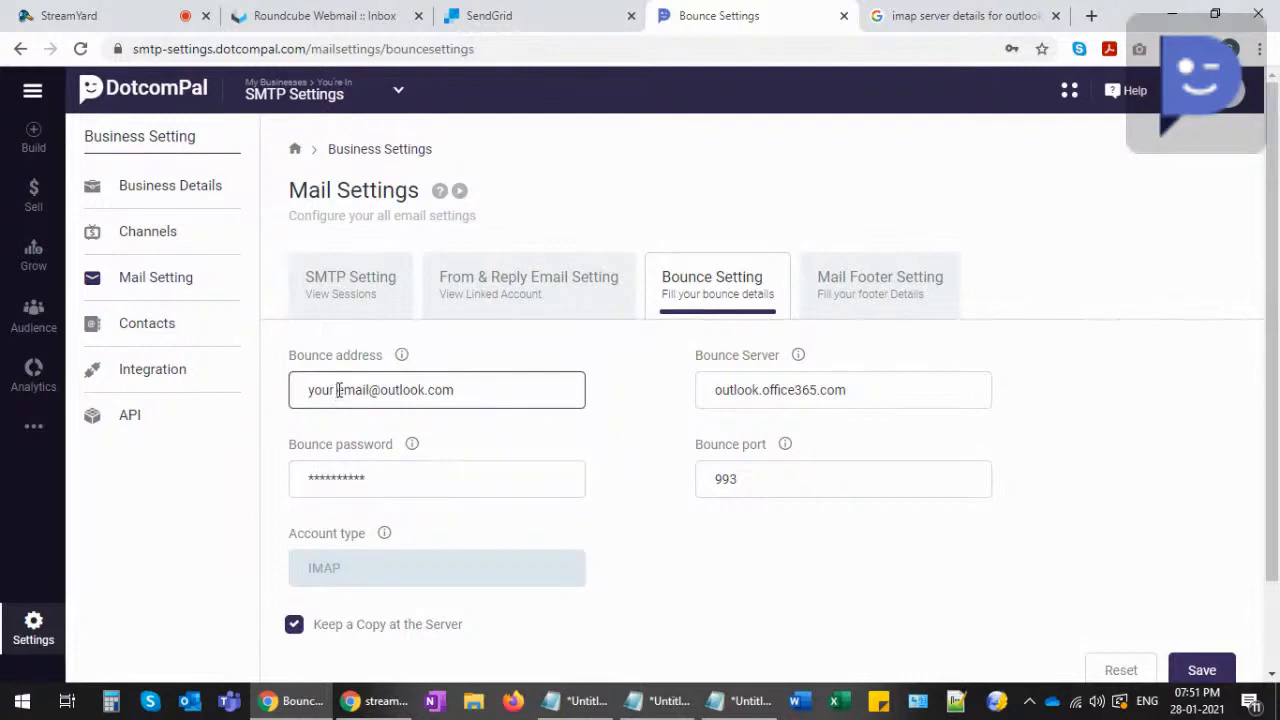
{"action": "left_click", "coordinate": [340, 390]}
{"action": "key", "text": "BackSpace"}
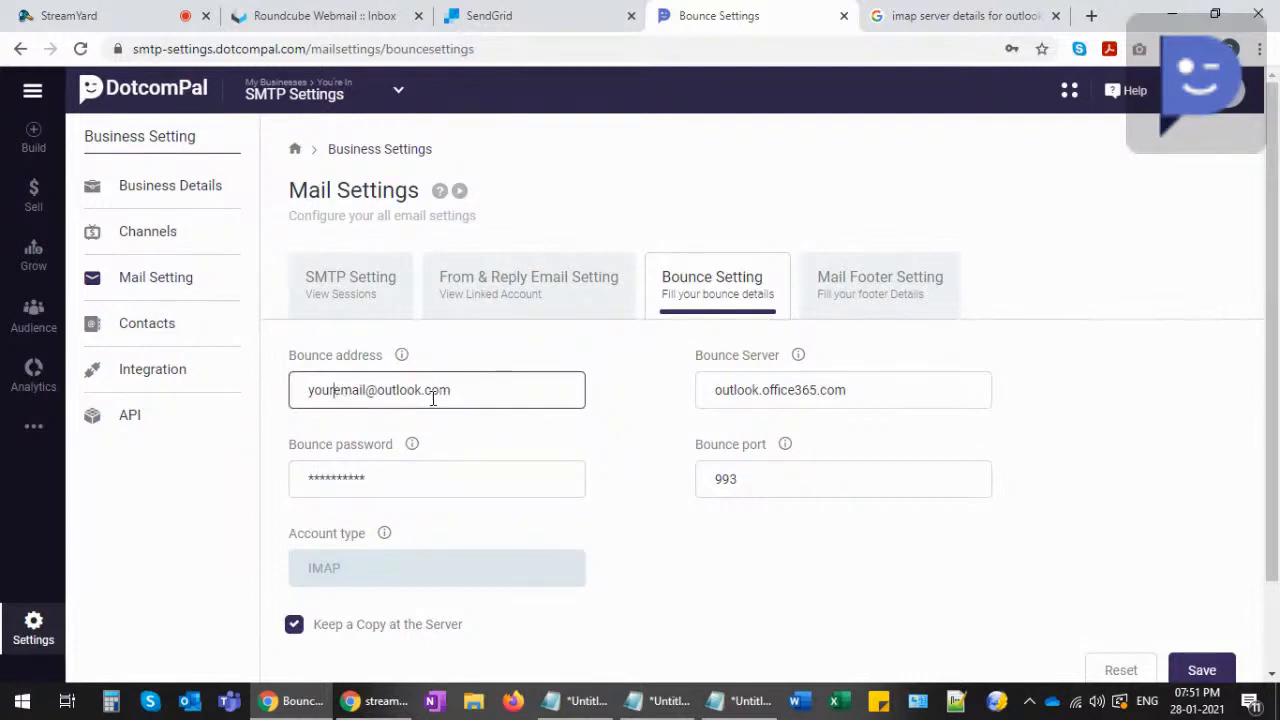
{"action": "left_click_drag", "start_coordinate": [460, 388], "coordinate": [288, 390]}
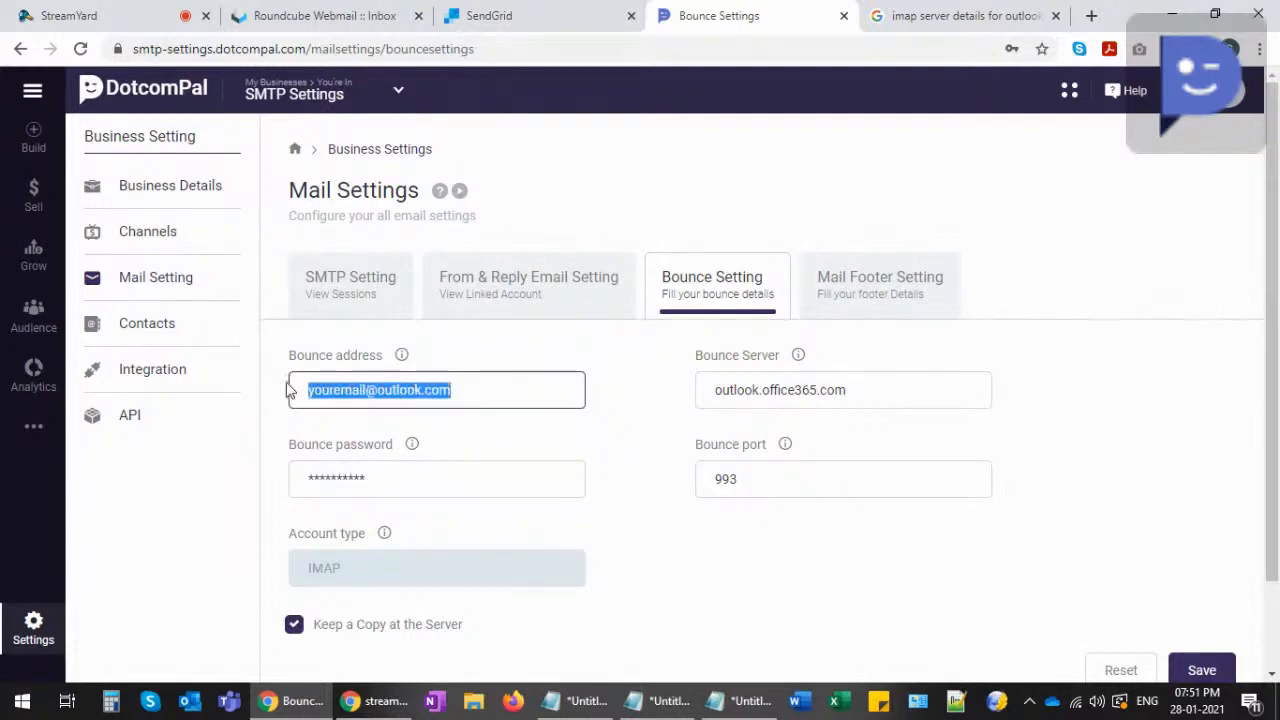
{"action": "left_click_drag", "start_coordinate": [391, 476], "coordinate": [281, 482]}
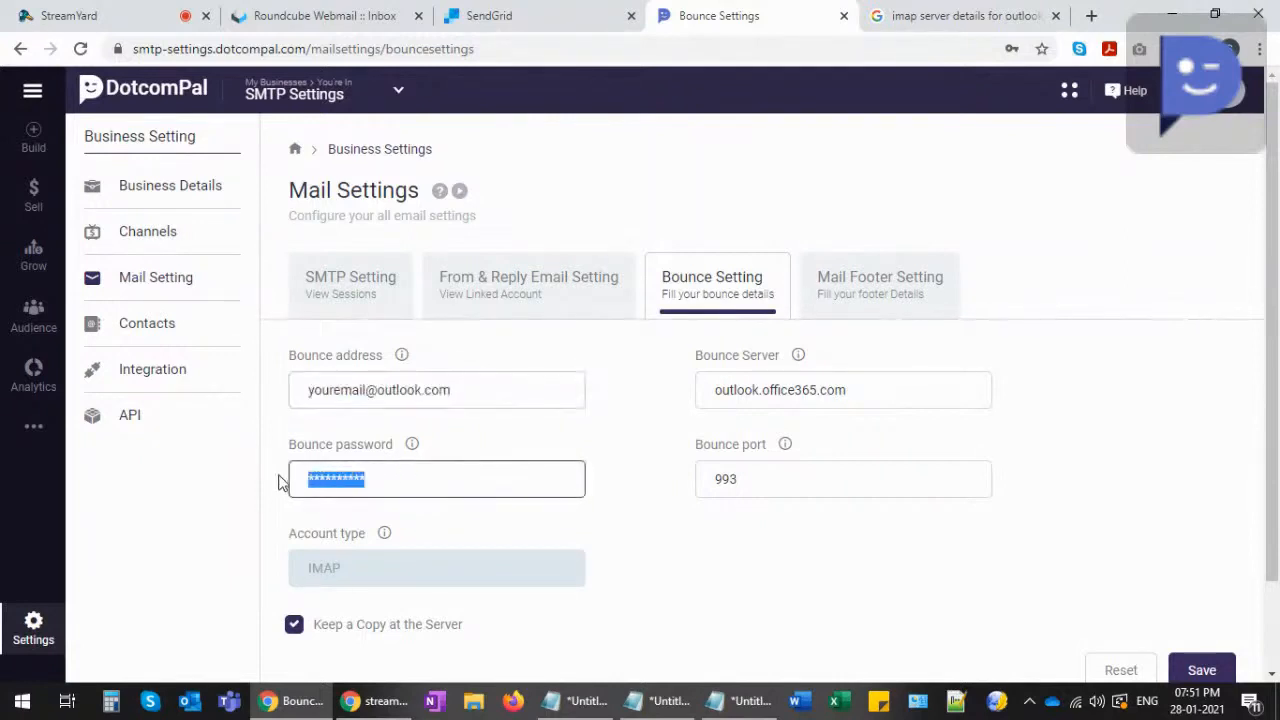
{"action": "left_click_drag", "start_coordinate": [849, 390], "coordinate": [698, 390]}
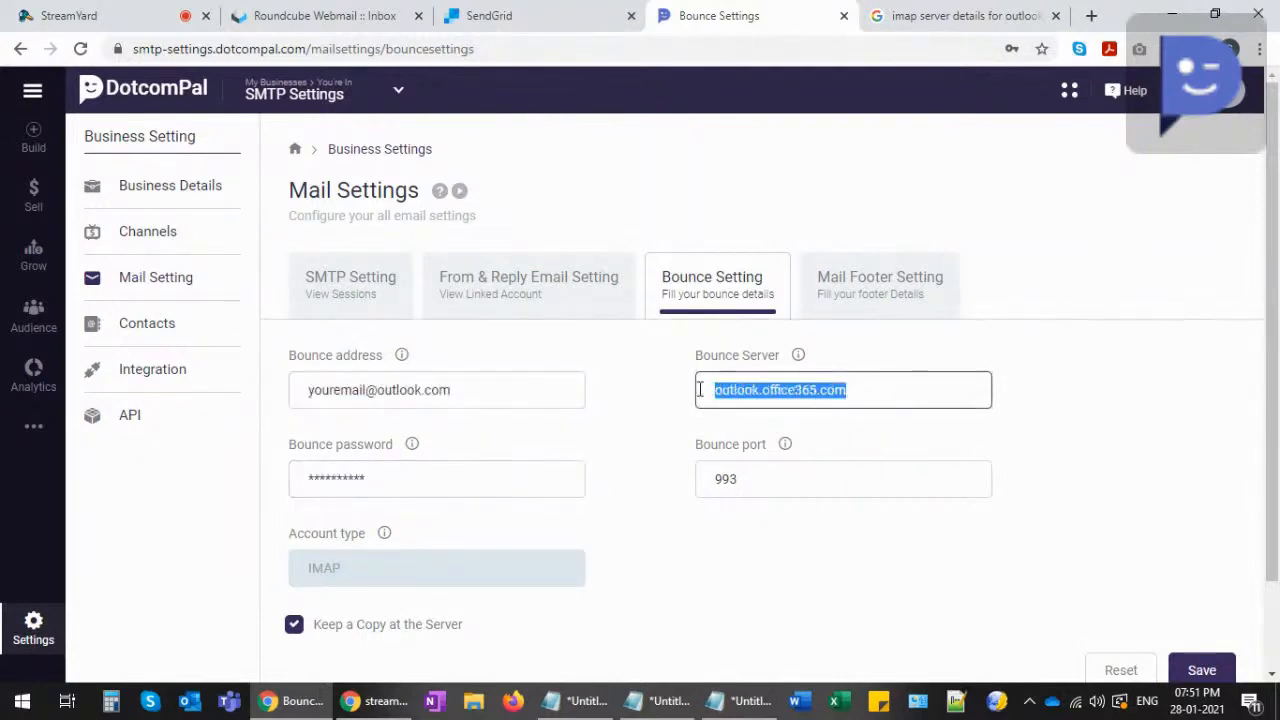
{"action": "left_click_drag", "start_coordinate": [755, 485], "coordinate": [657, 491]}
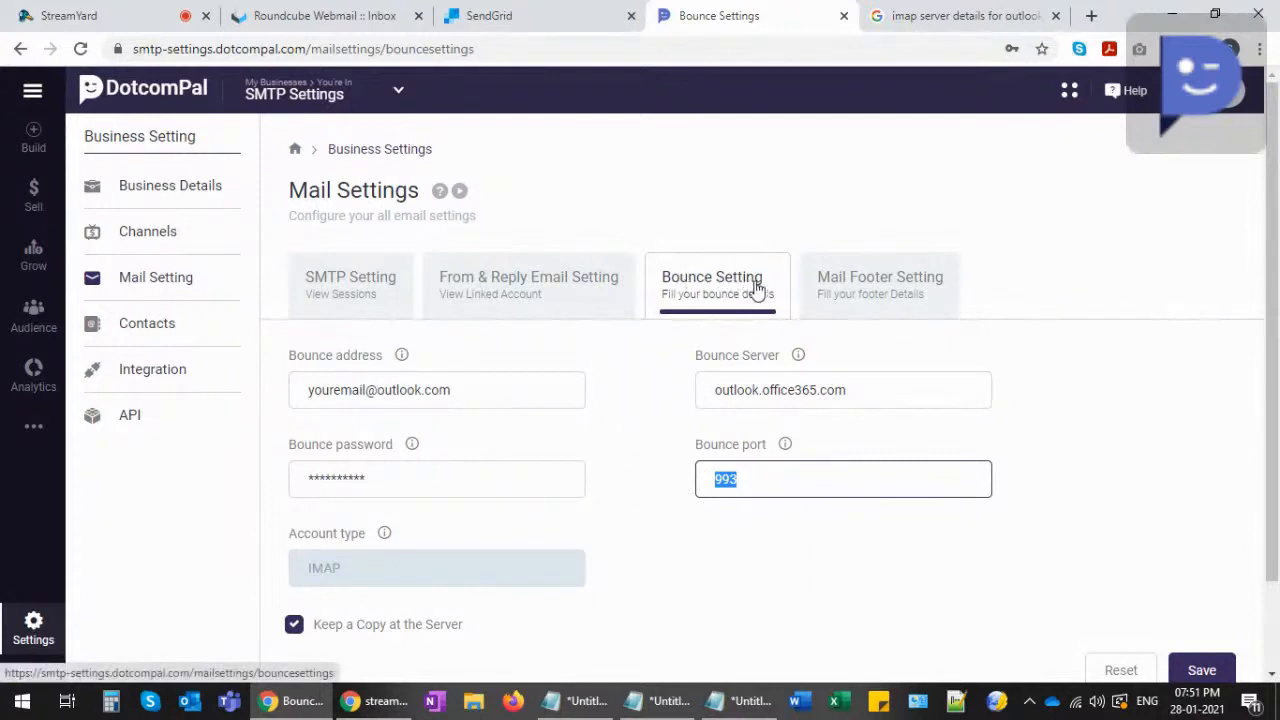
- Bring up the Mail Footer Setting tab and review its Grey colour, business details and footer preview
{"action": "left_click", "coordinate": [880, 288]}
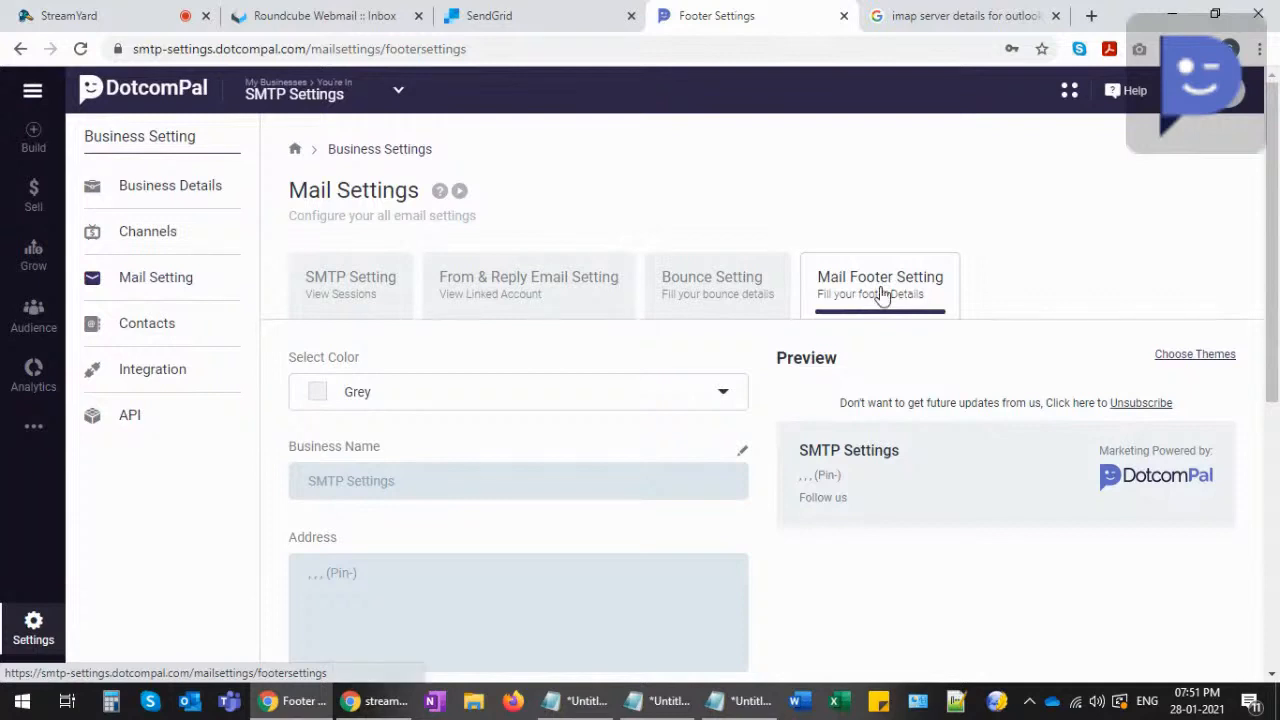
{"action": "scroll", "coordinate": [817, 434], "scroll_direction": "down", "scroll_amount": 2}
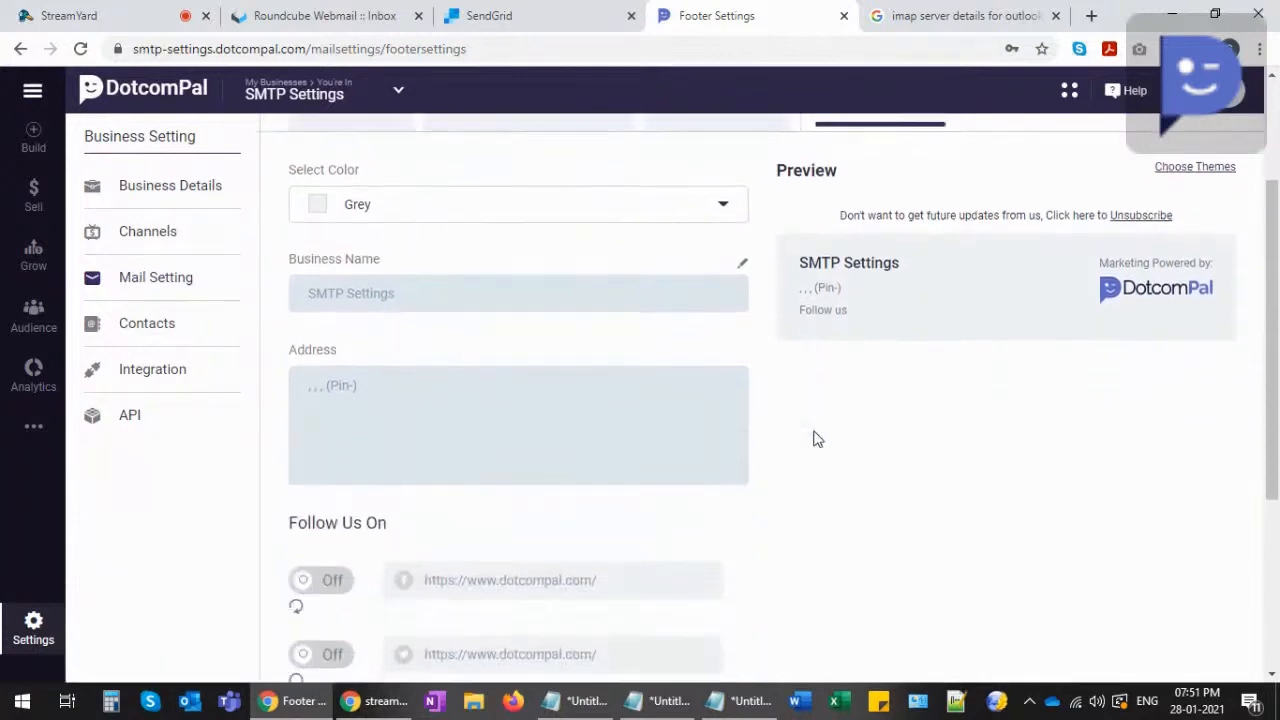
{"action": "scroll", "coordinate": [815, 437], "scroll_direction": "down", "scroll_amount": 2}
{"action": "scroll", "coordinate": [815, 437], "scroll_direction": "up", "scroll_amount": 4}
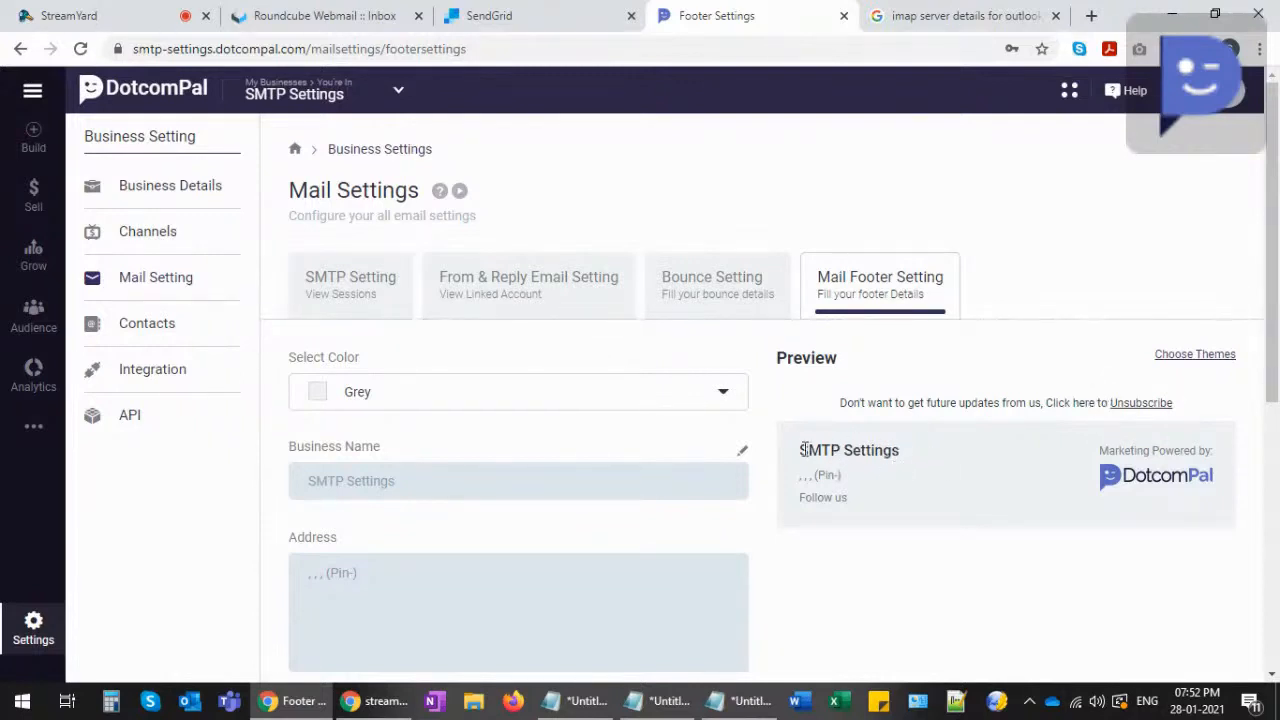
{"action": "left_click_drag", "start_coordinate": [802, 450], "coordinate": [905, 460]}
- Browse the footer themes, cancel without choosing one, and return to the SMTP Setting tab
{"action": "left_click", "coordinate": [1194, 354]}
{"action": "scroll", "coordinate": [500, 300], "scroll_direction": "down", "scroll_amount": 2}
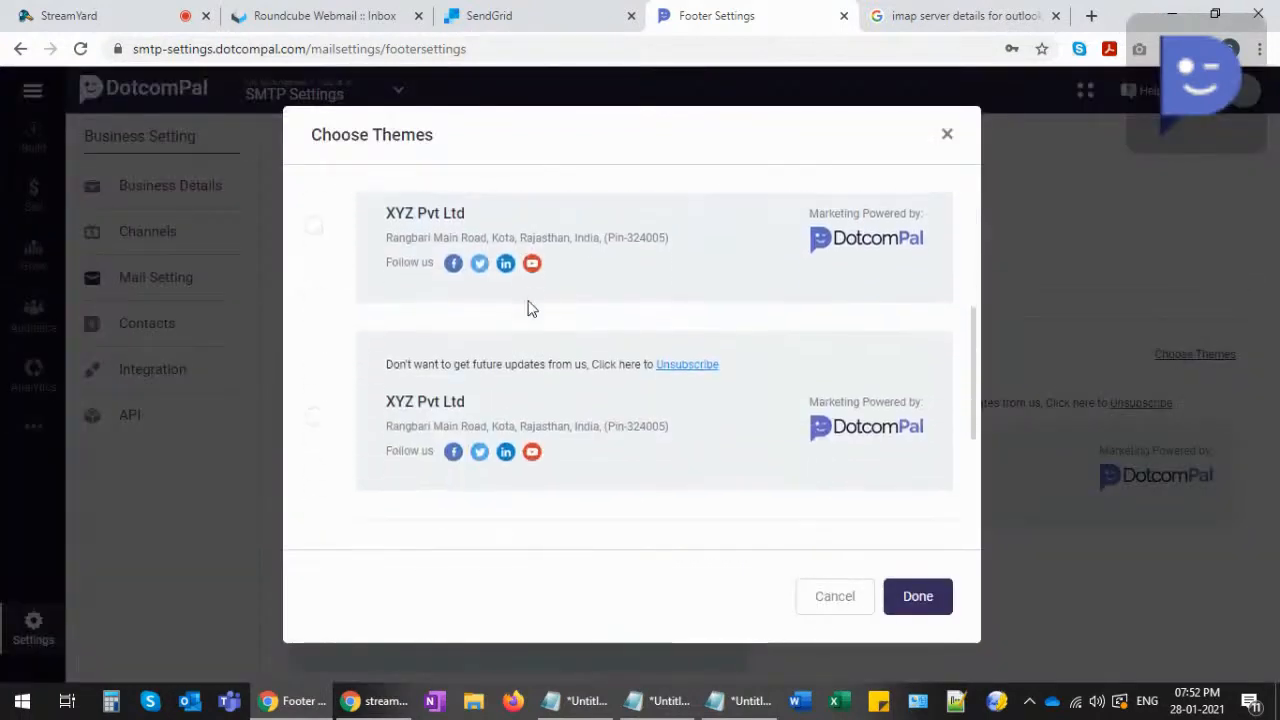
{"action": "scroll", "coordinate": [588, 365], "scroll_direction": "up", "scroll_amount": 2}
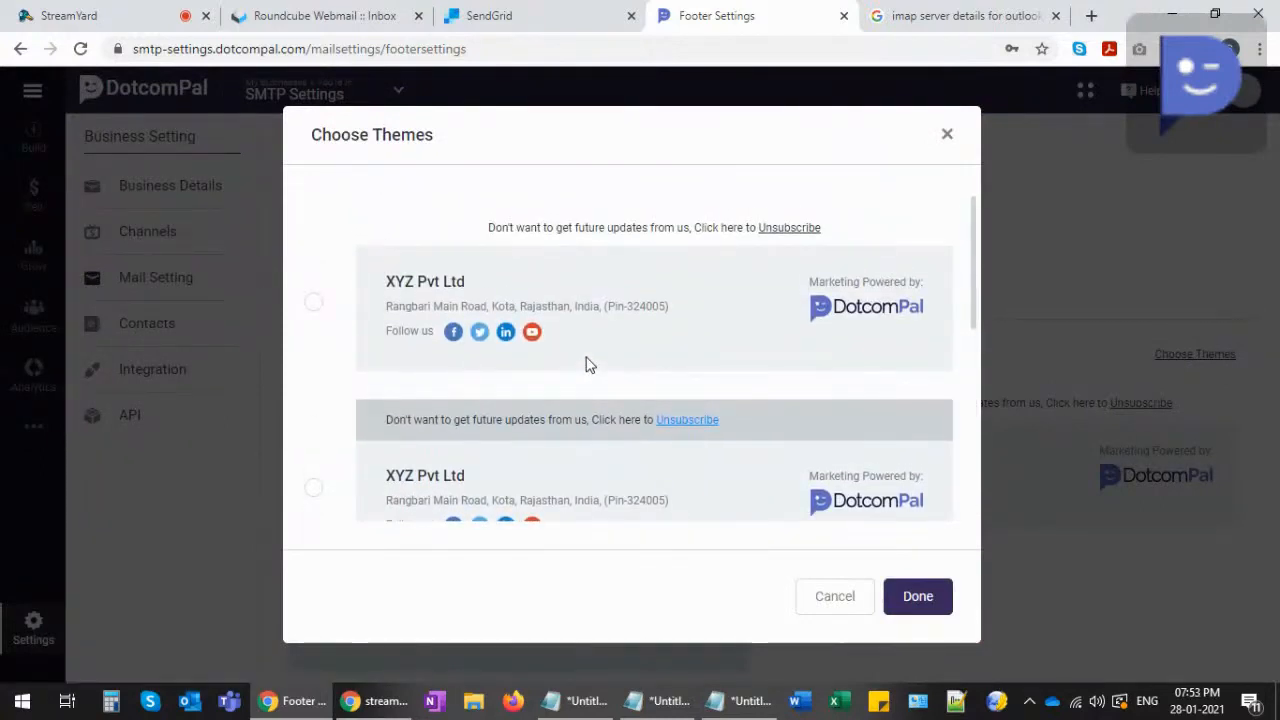
{"action": "scroll", "coordinate": [590, 363], "scroll_direction": "down", "scroll_amount": 7}
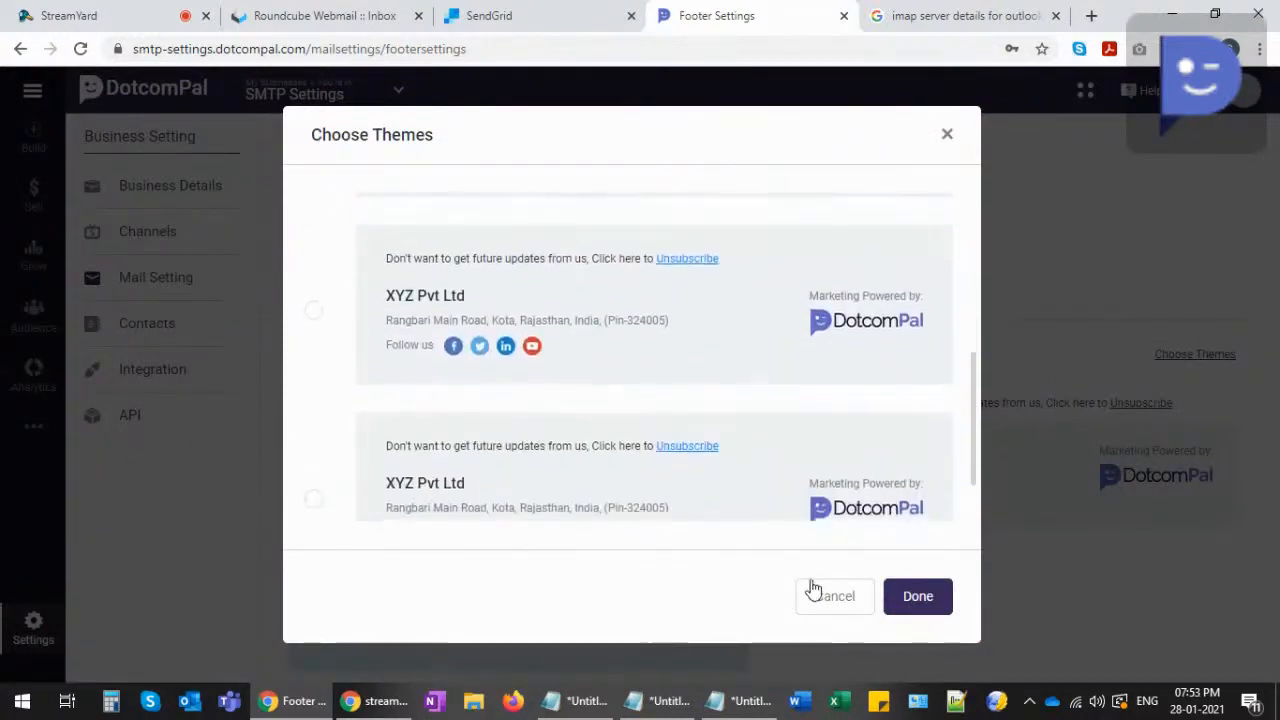
{"action": "left_click", "coordinate": [833, 597]}
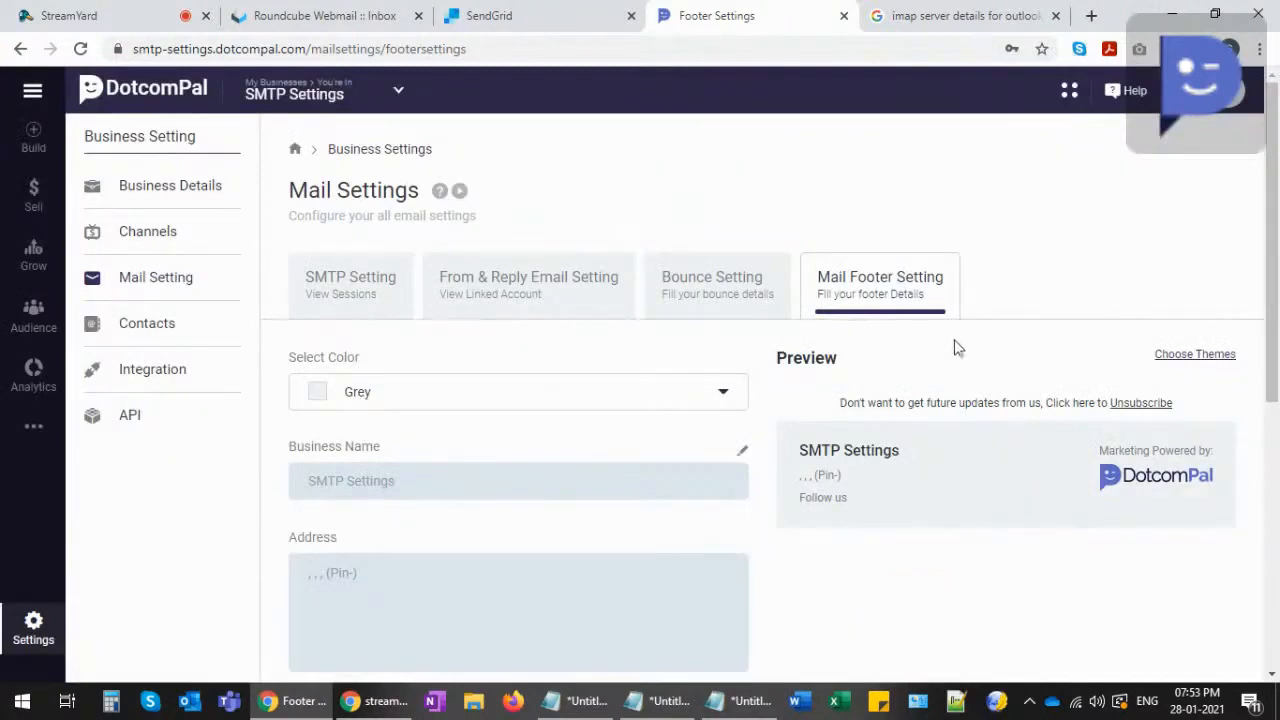
{"action": "left_click", "coordinate": [348, 283]}
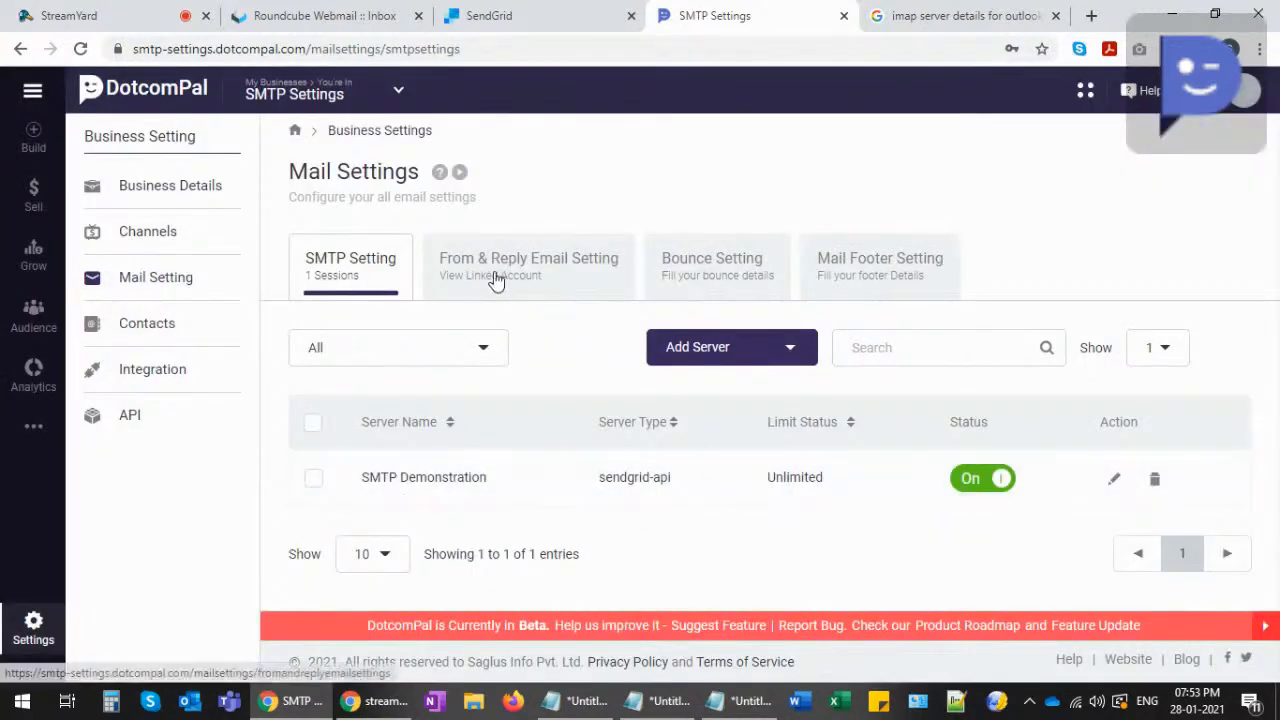
- Begin adding a new sender email on the From & Reply tab, then close it with name and email empty
{"action": "left_click", "coordinate": [494, 278]}
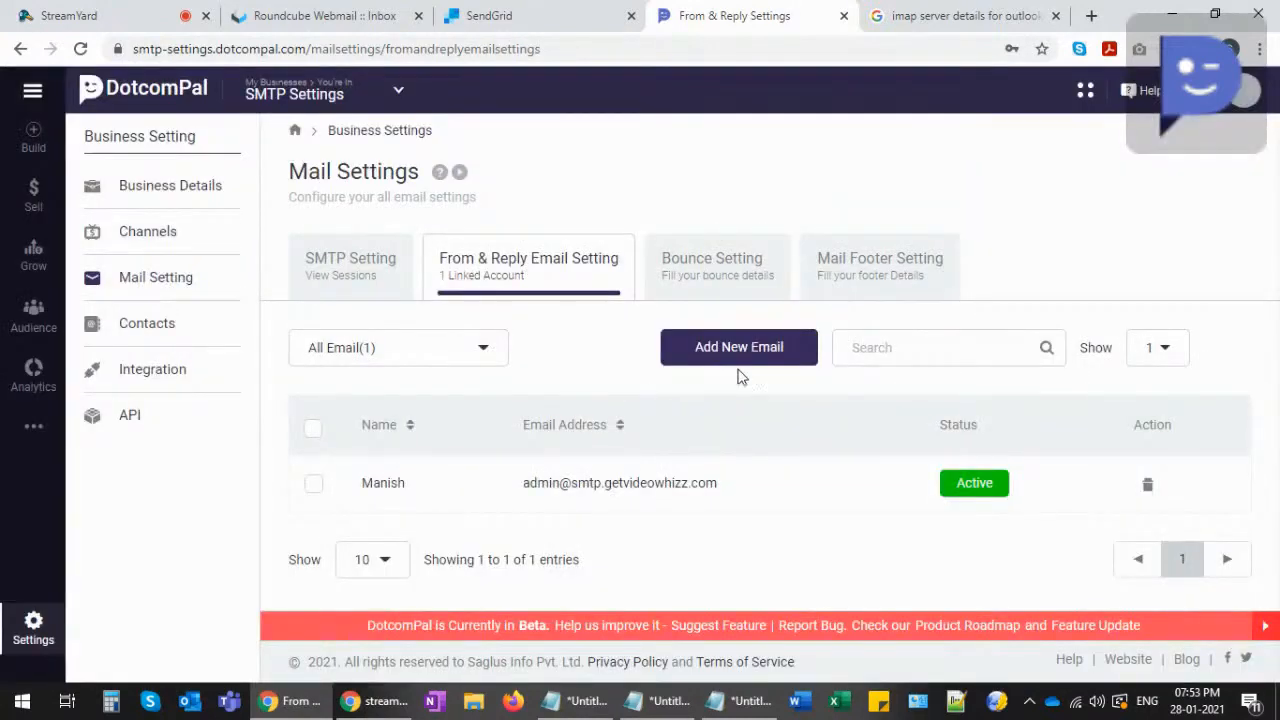
{"action": "left_click", "coordinate": [739, 350]}
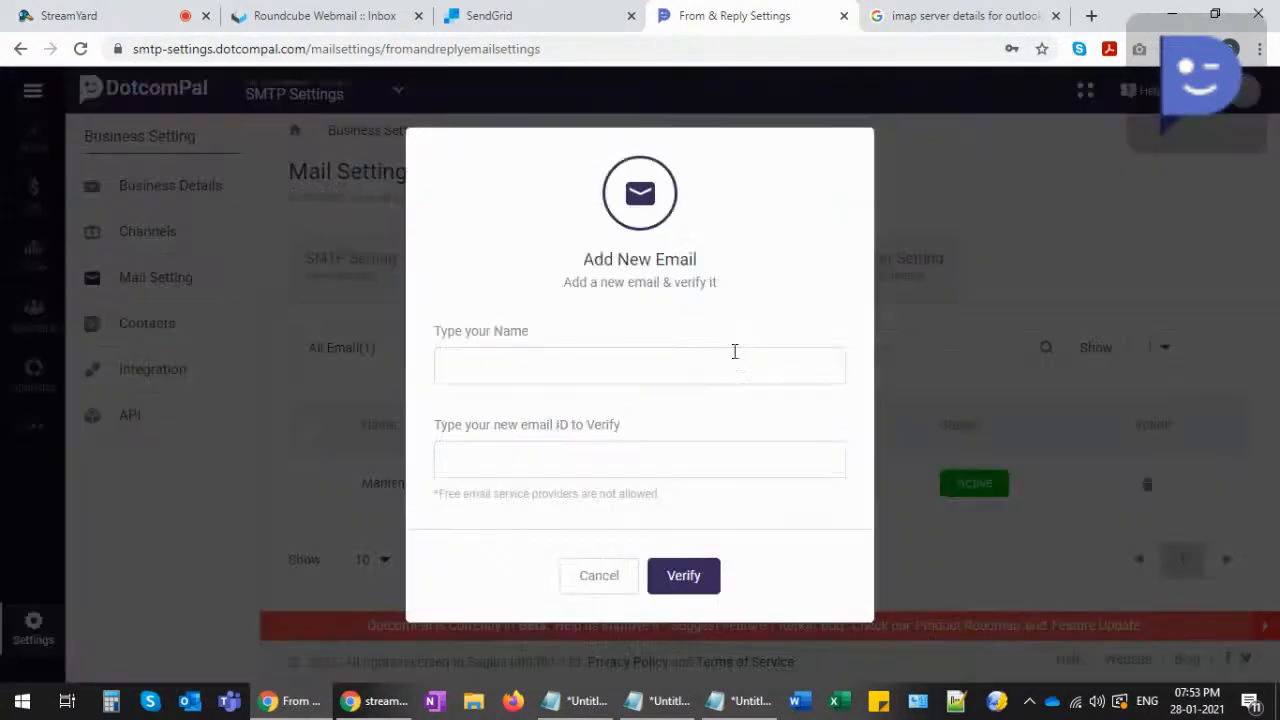
{"action": "left_click", "coordinate": [536, 370]}
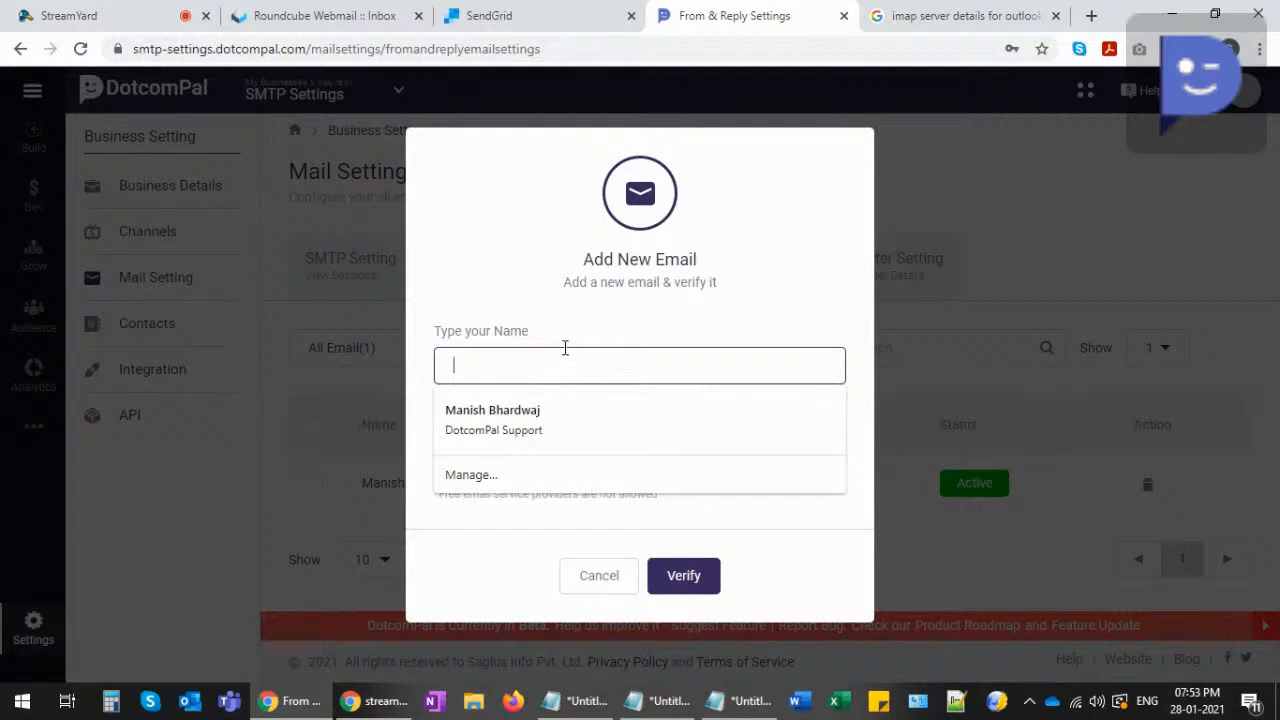
{"action": "left_click", "coordinate": [466, 289]}
{"action": "left_click", "coordinate": [491, 462]}
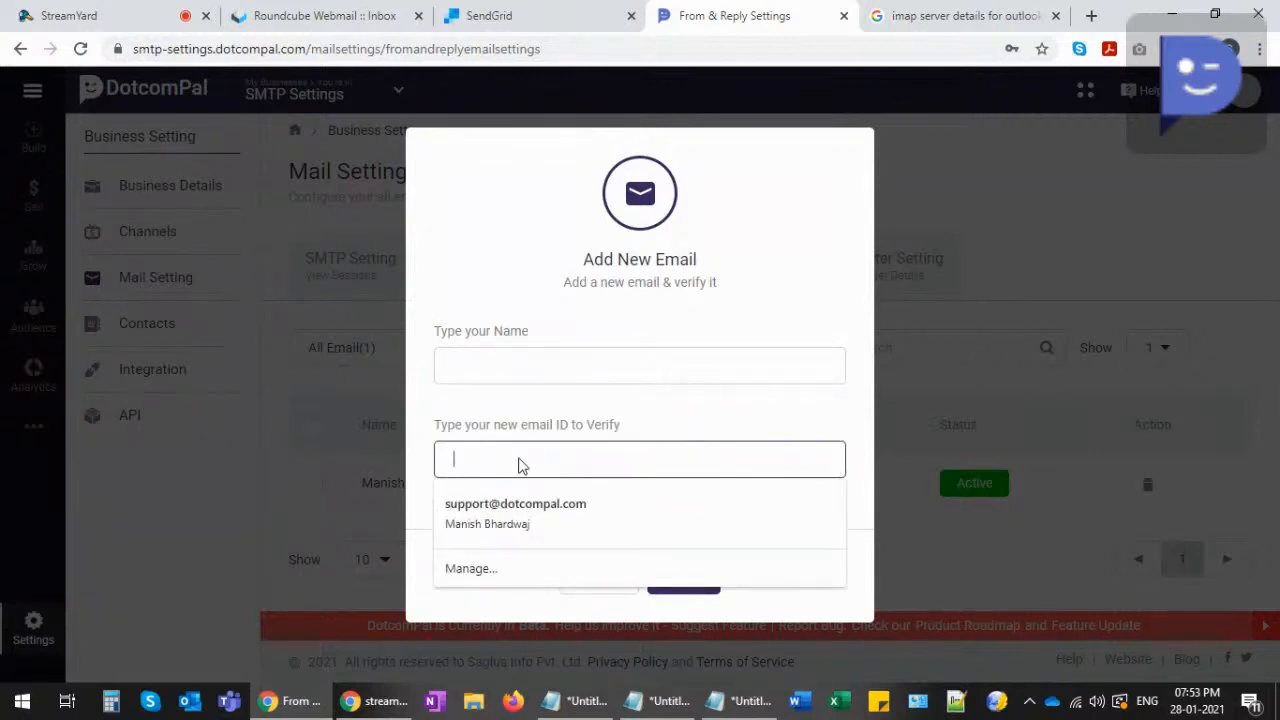
{"action": "left_click", "coordinate": [516, 410]}
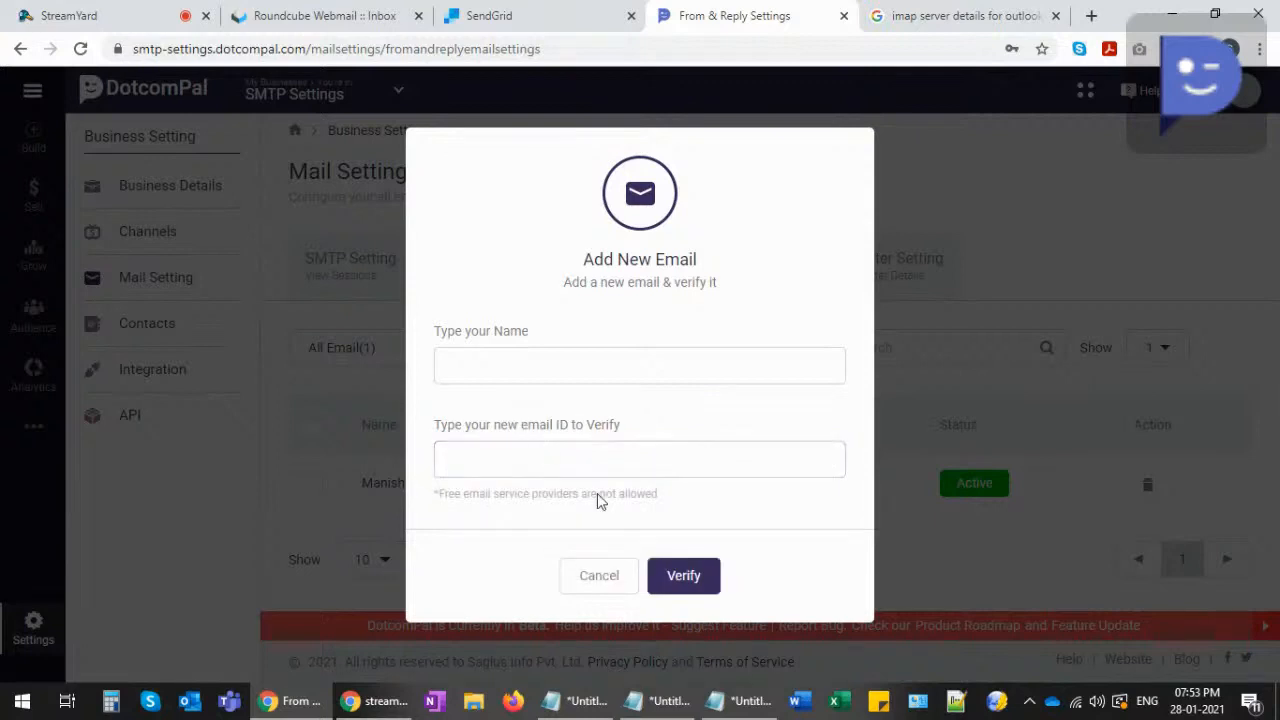
{"action": "left_click", "coordinate": [655, 583]}
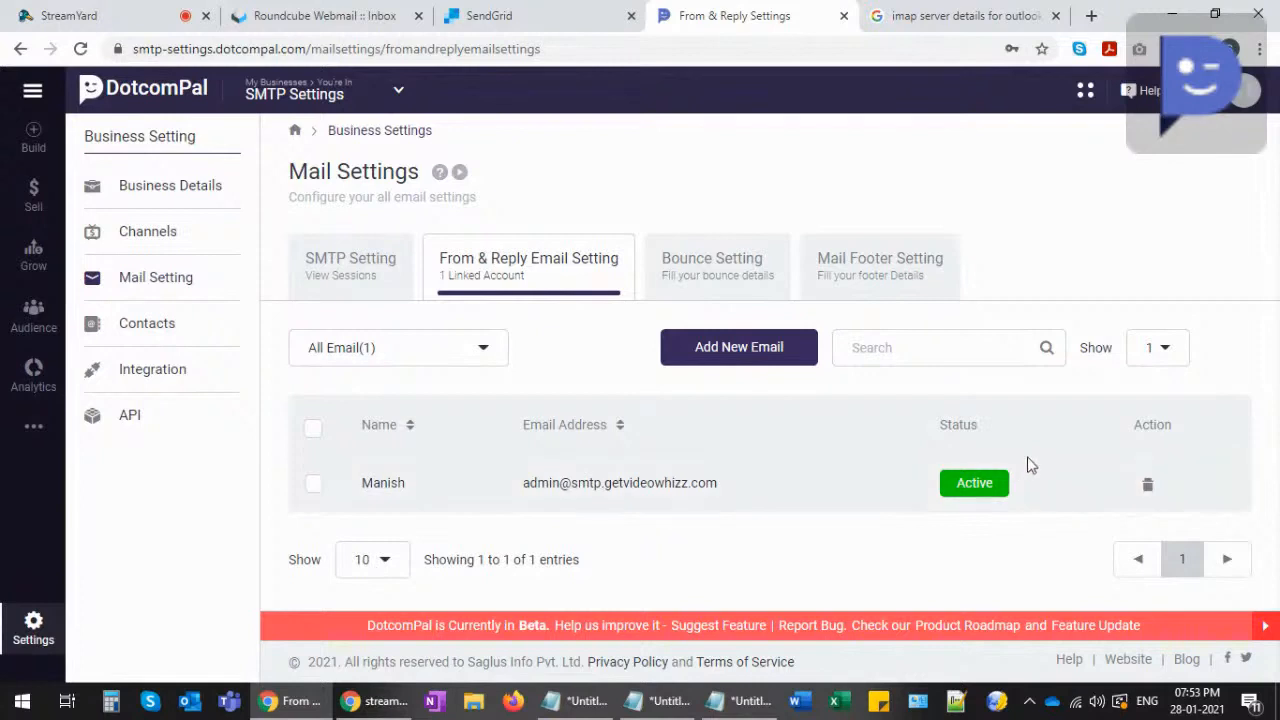
- Go back to the SMTP Setting tab and scroll the Add Server types, such as Amazon SES SMTP
{"action": "left_click", "coordinate": [700, 258]}
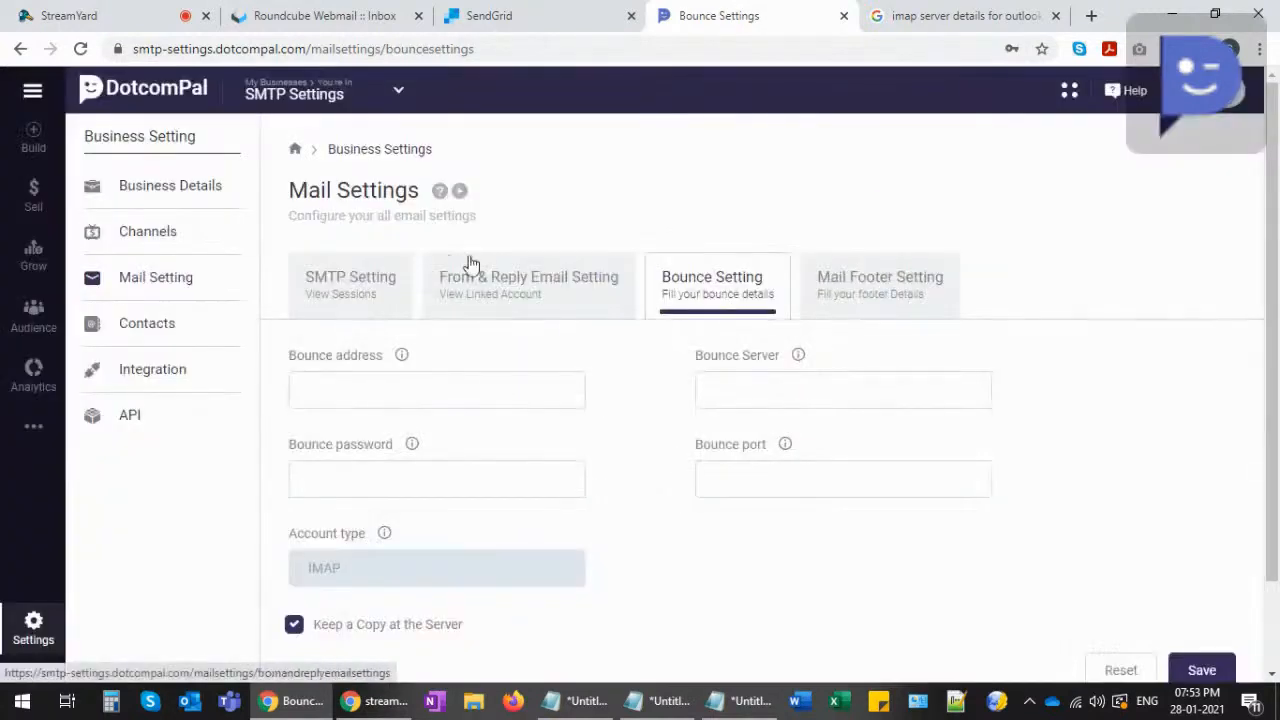
{"action": "left_click", "coordinate": [329, 280]}
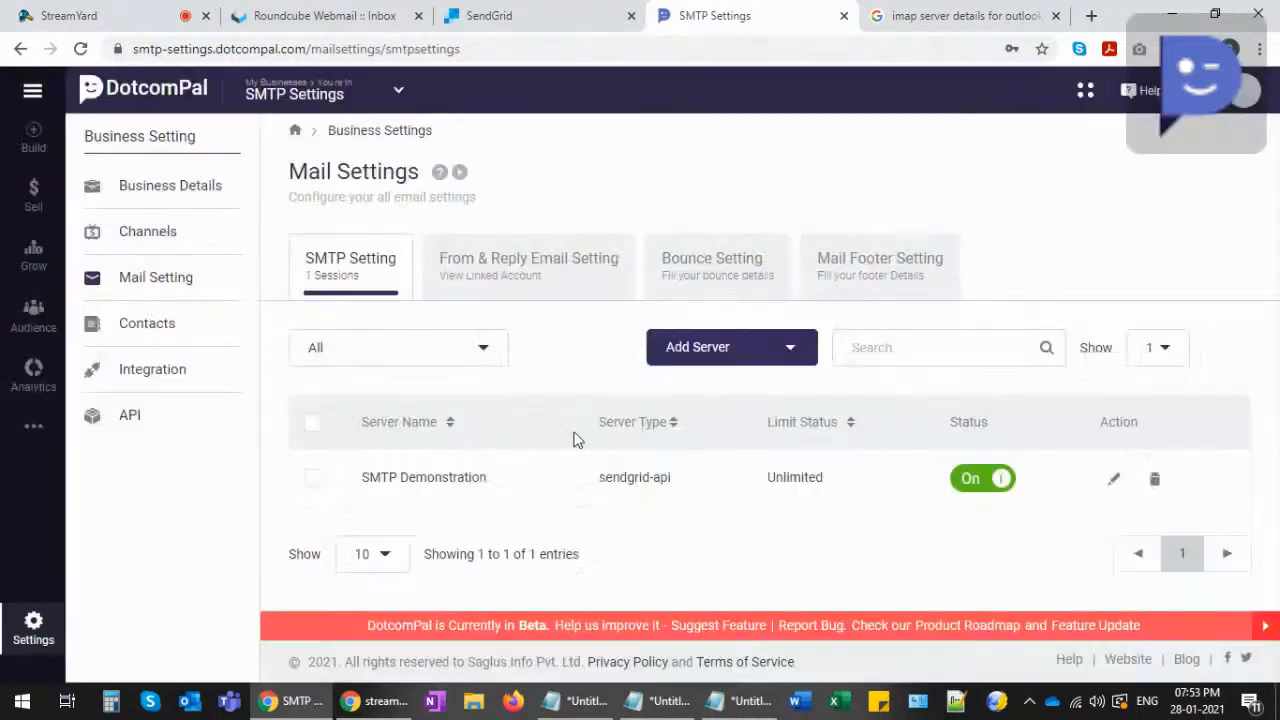
{"action": "left_click", "coordinate": [746, 358]}
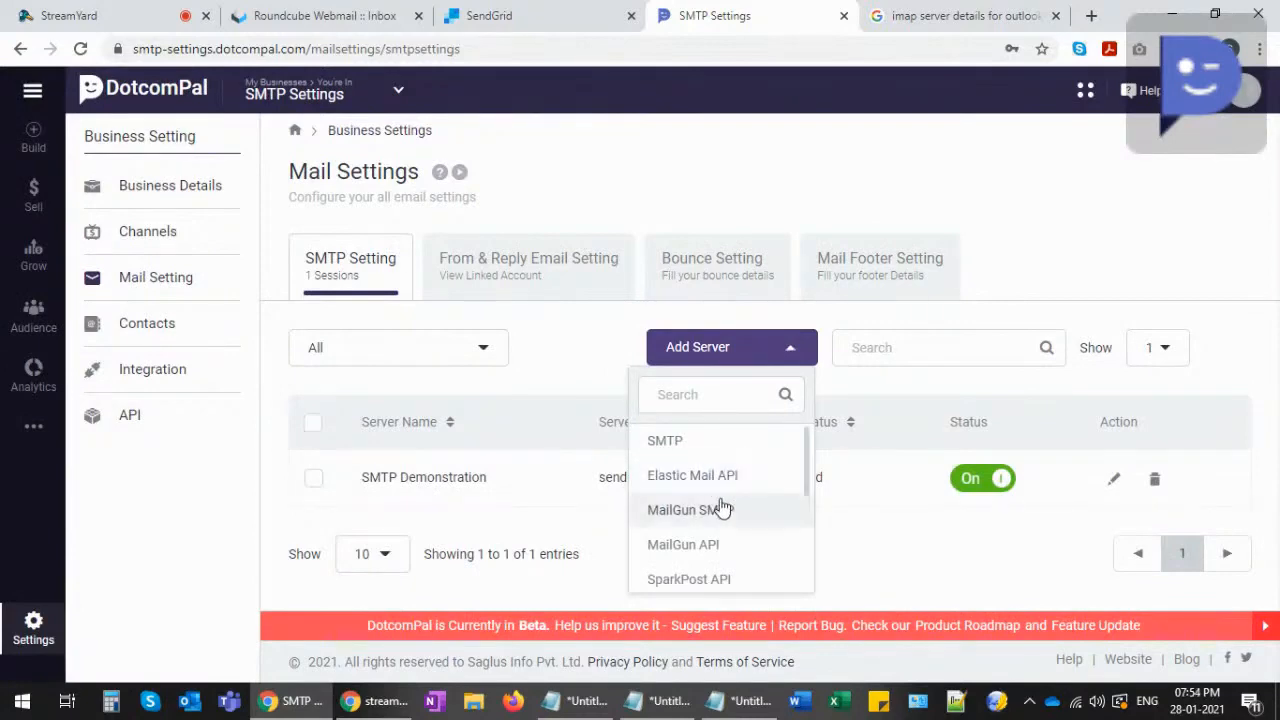
{"action": "scroll", "coordinate": [716, 512], "scroll_direction": "down", "scroll_amount": 4}
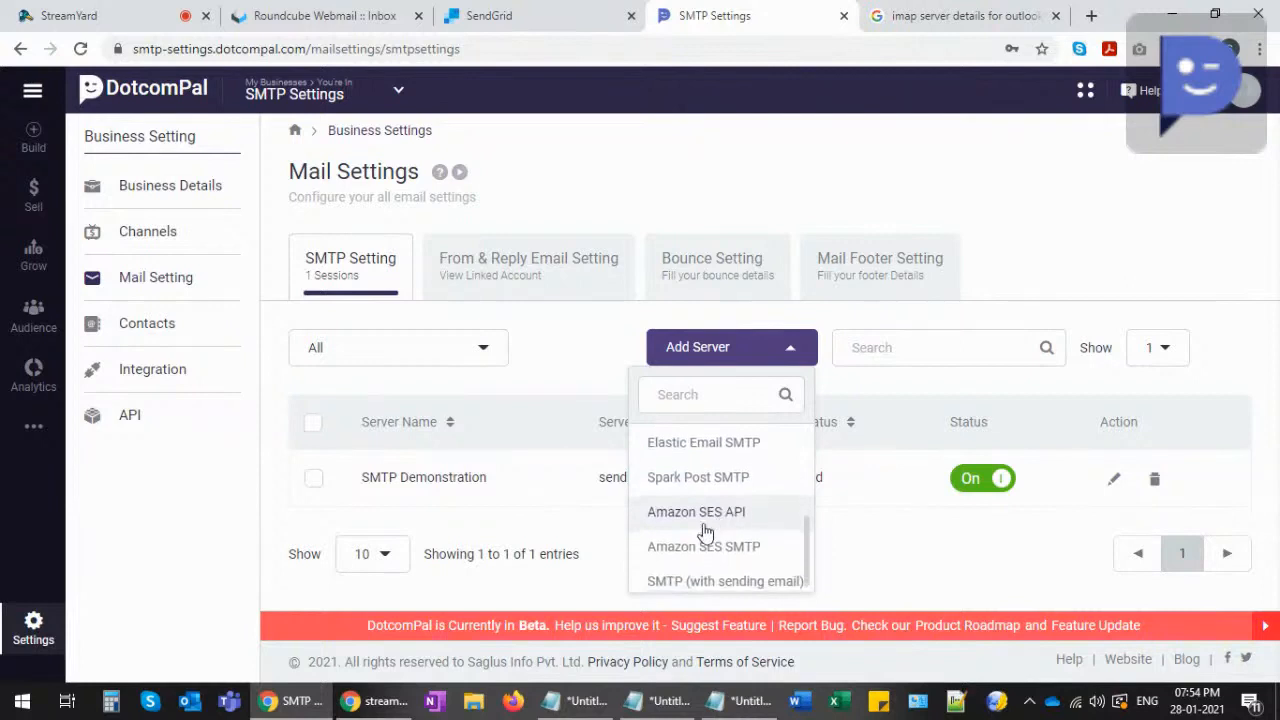
{"action": "scroll", "coordinate": [700, 570], "scroll_direction": "down", "scroll_amount": 1}
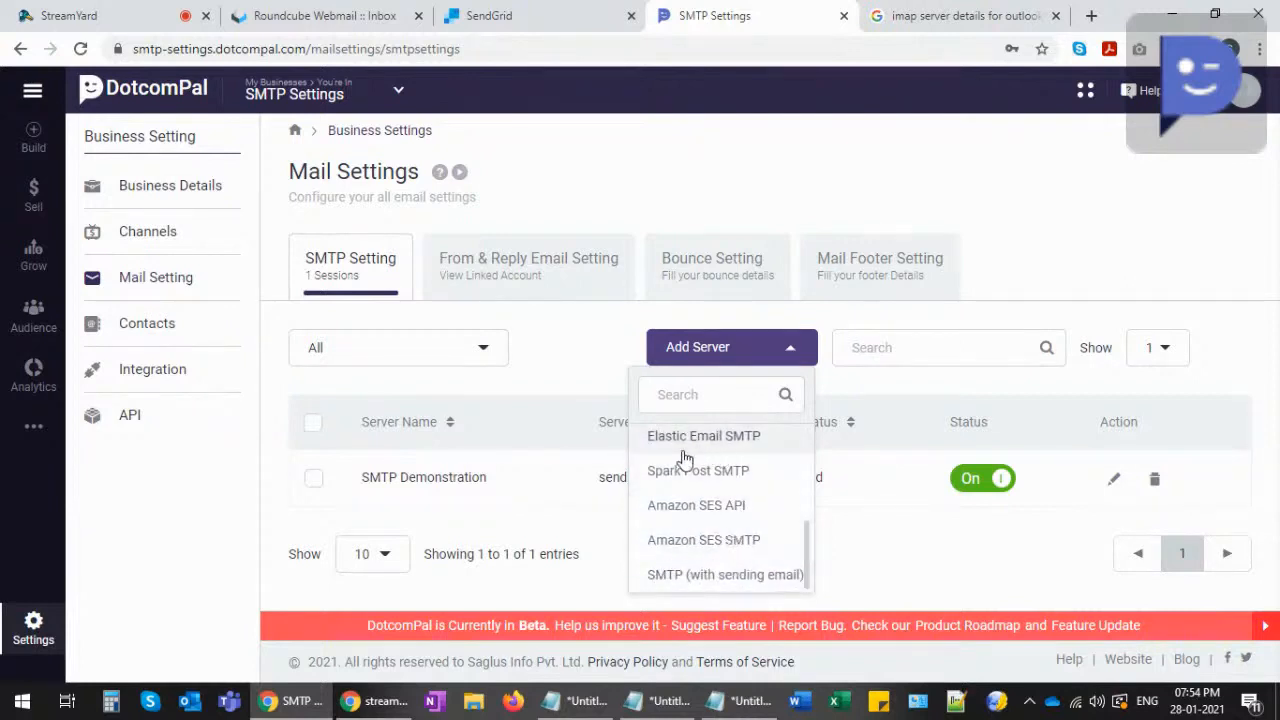
{"action": "scroll", "coordinate": [694, 503], "scroll_direction": "up", "scroll_amount": 4}
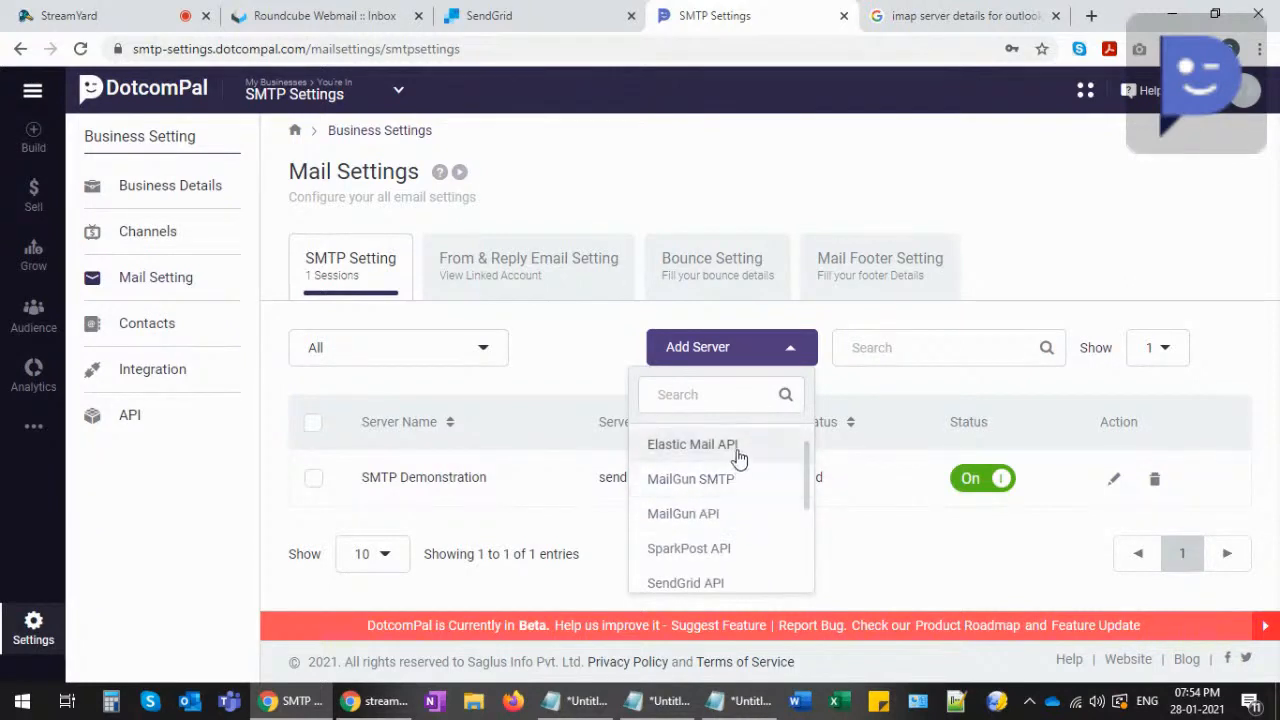
{"action": "left_click", "coordinate": [875, 556]}
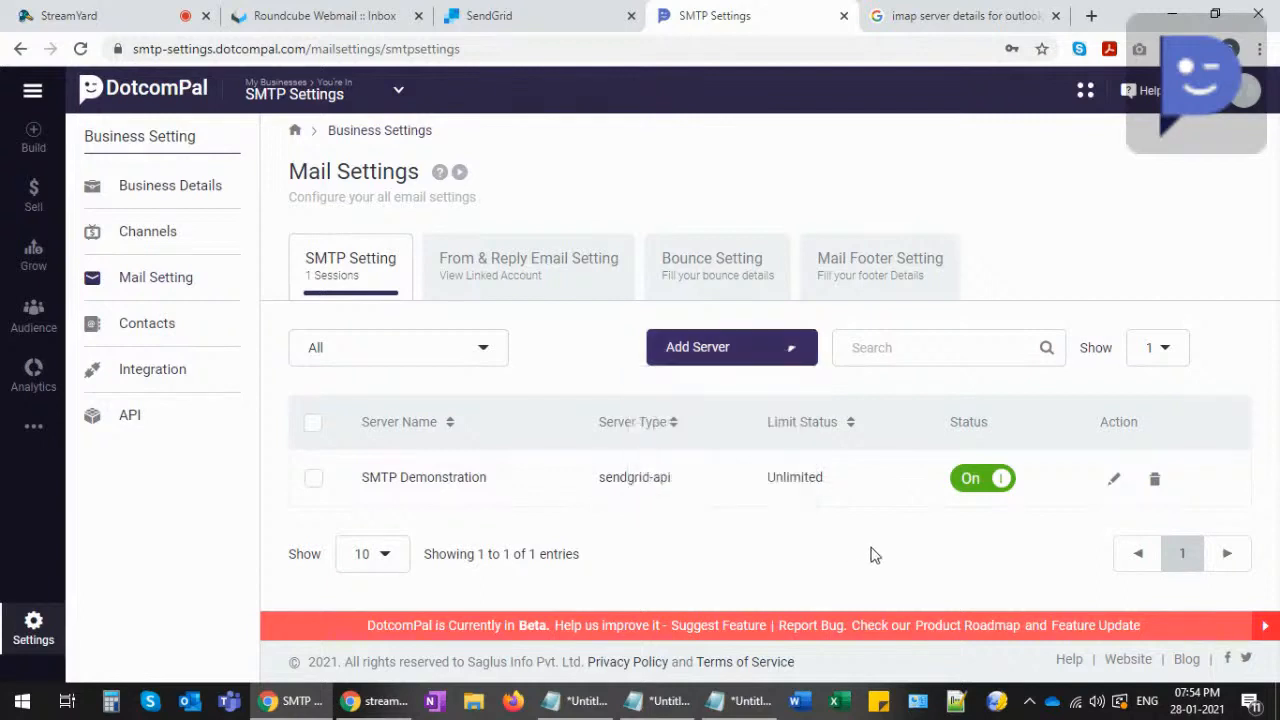
{"action": "left_click", "coordinate": [756, 350]}
{"action": "scroll", "coordinate": [737, 509], "scroll_direction": "down", "scroll_amount": 5}
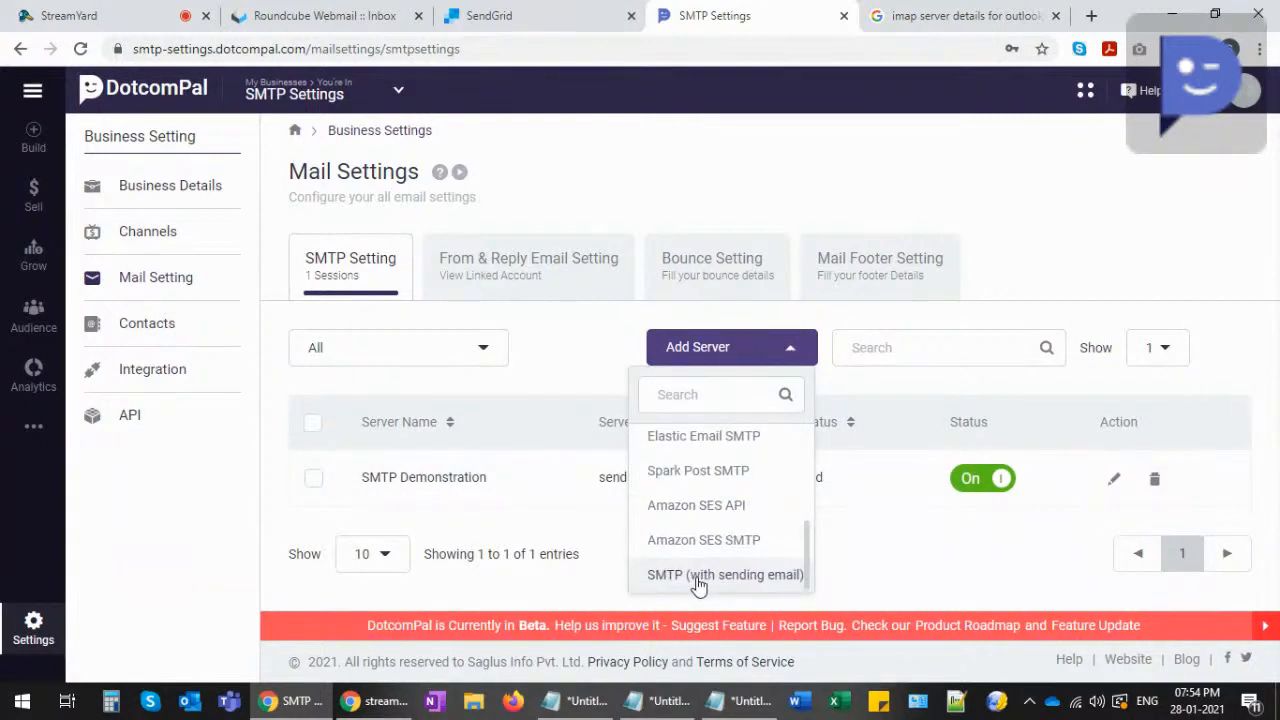
- Add an SMTP (with sending email) server named 'Sendgrid SMTP Integration', leaving host, port and credentials empty
{"action": "left_click", "coordinate": [698, 576]}
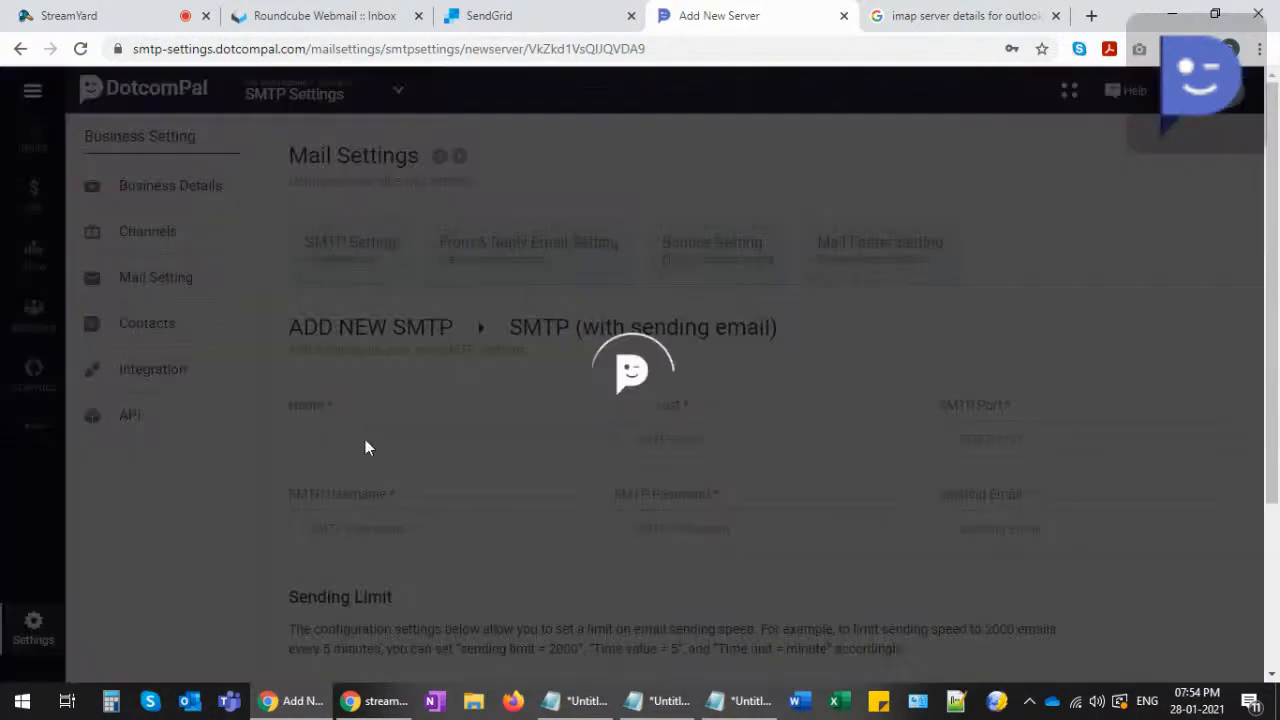
{"action": "left_click", "coordinate": [386, 440]}
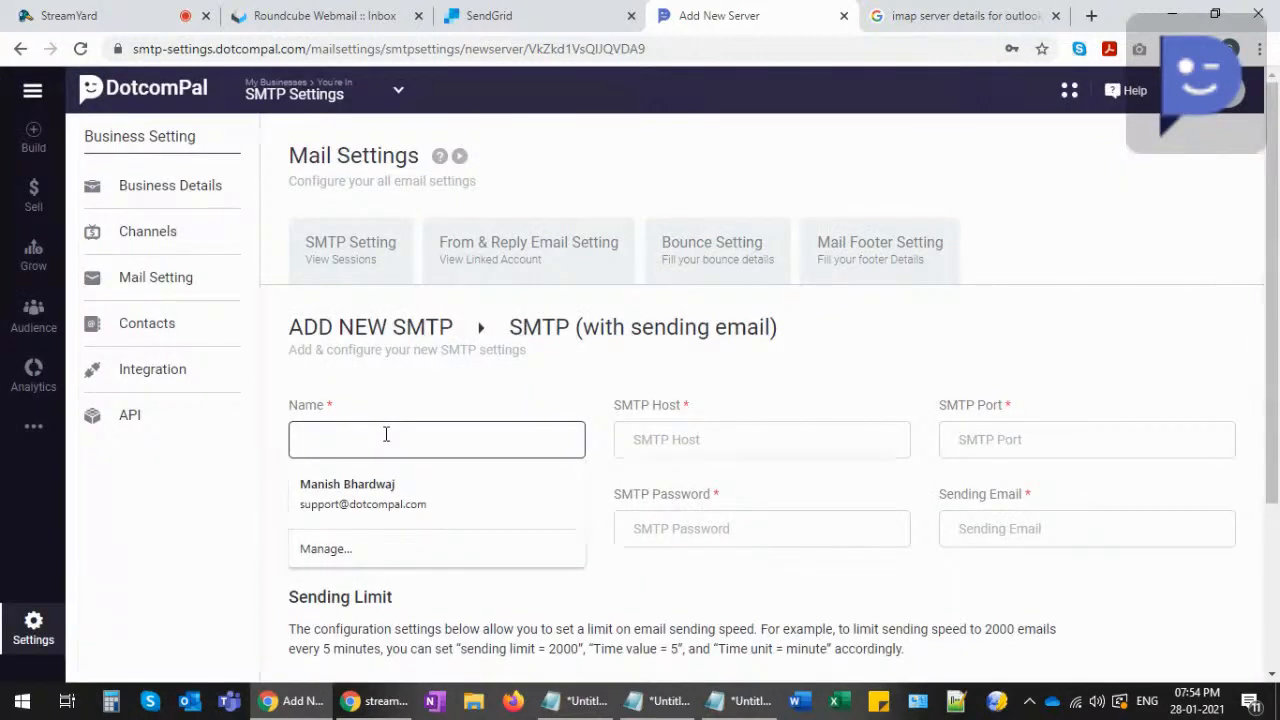
{"action": "type", "text": "Send"}
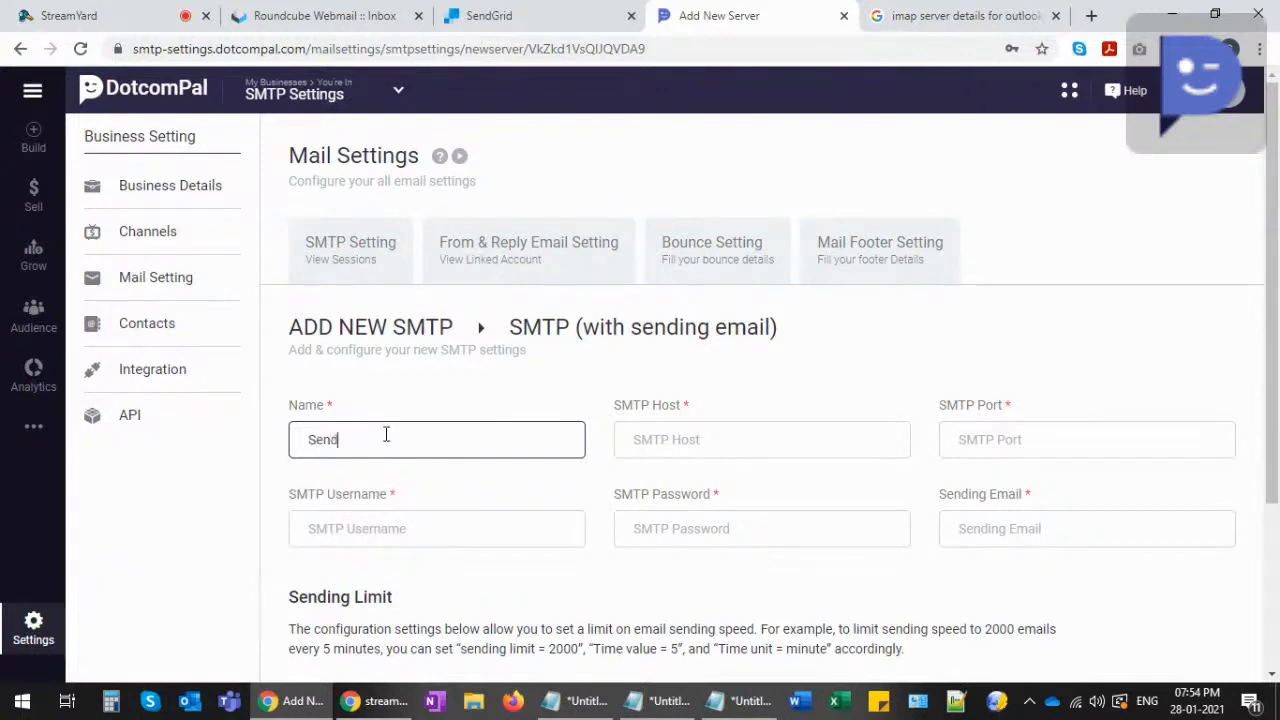
{"action": "type", "text": "grid SMTP Integration"}
{"action": "left_click", "coordinate": [656, 444]}
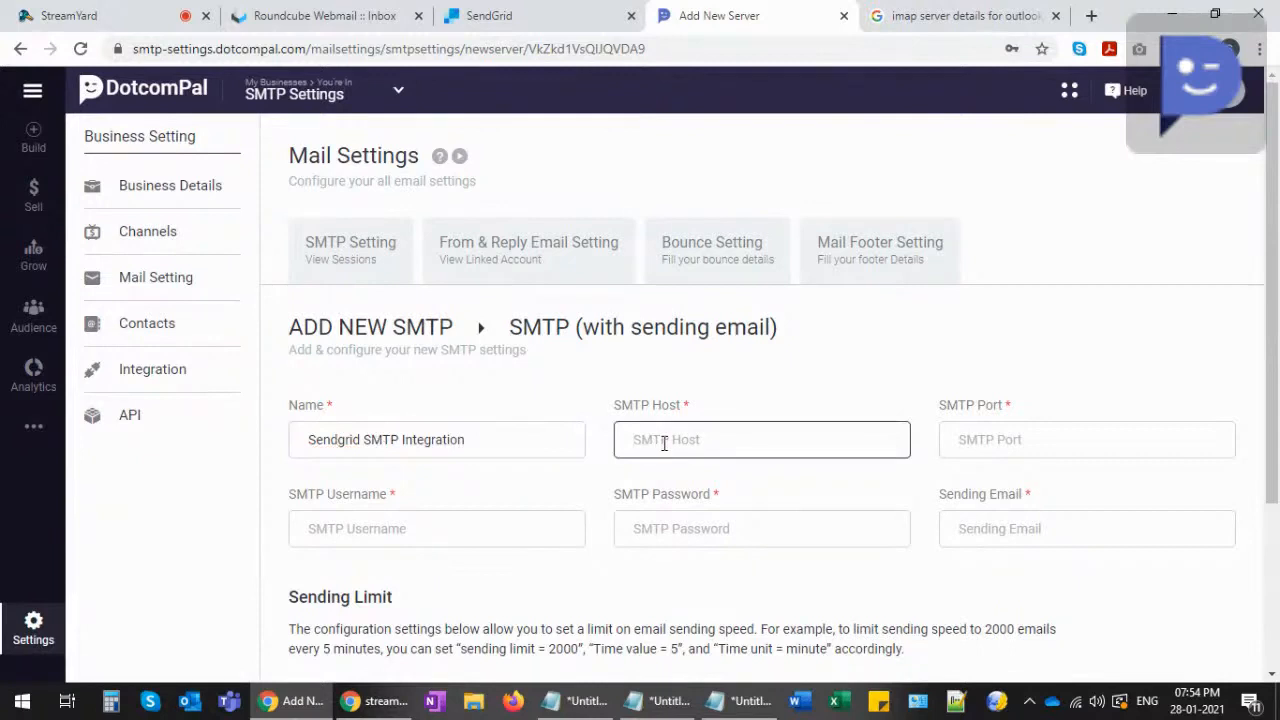
{"action": "left_click", "coordinate": [1021, 440]}
{"action": "left_click", "coordinate": [377, 533]}
{"action": "left_click", "coordinate": [697, 529]}
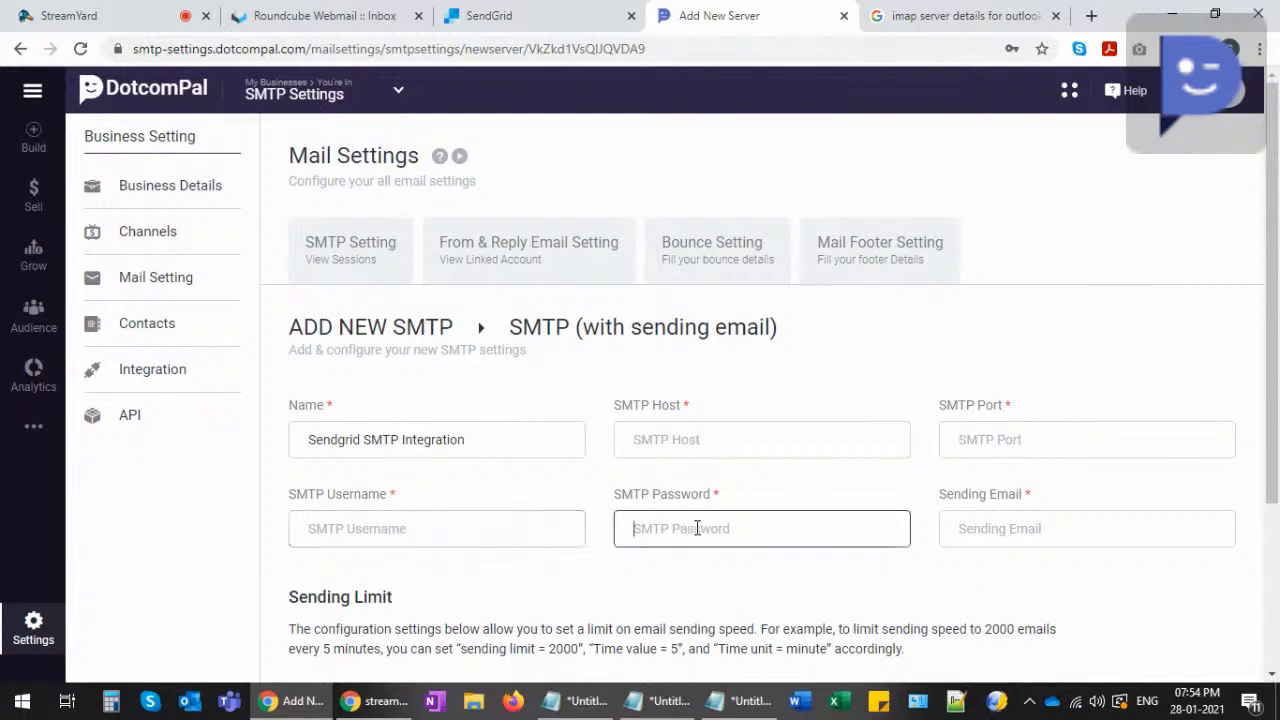
{"action": "left_click", "coordinate": [962, 526]}
{"action": "scroll", "coordinate": [910, 516], "scroll_direction": "down", "scroll_amount": 1}
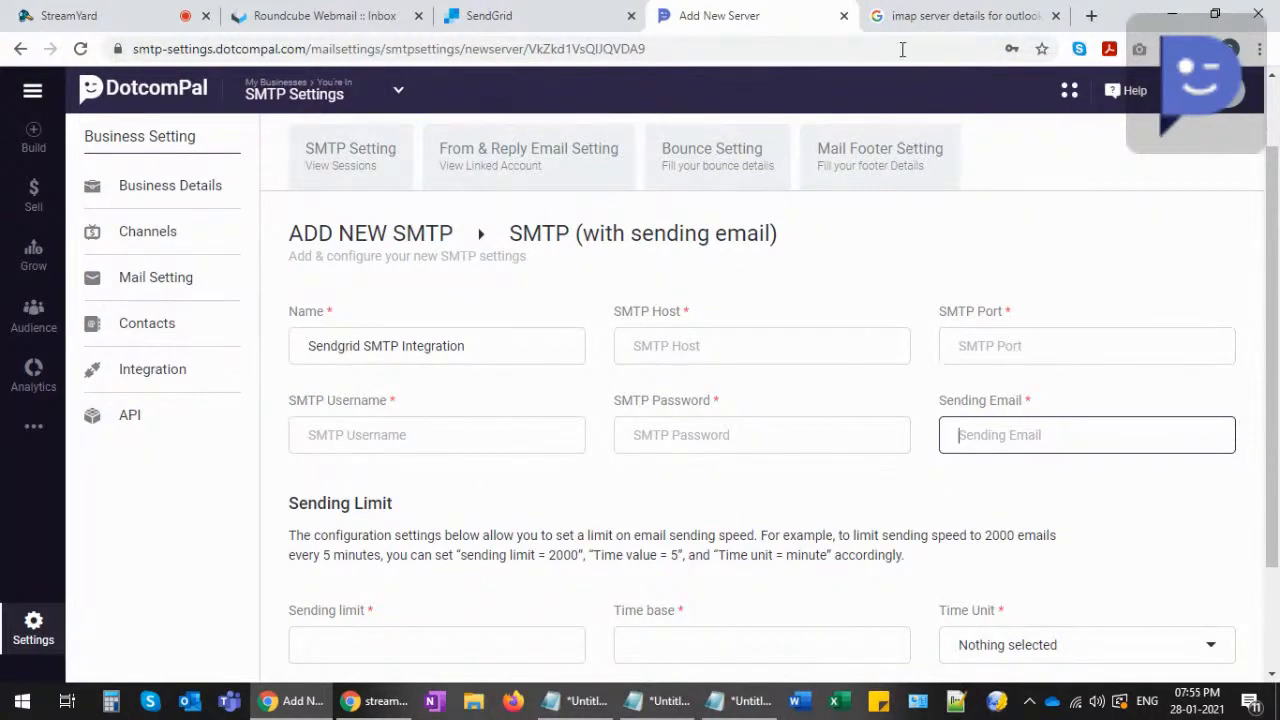
- Open SendGrid's Integration Guide under Email API and choose SMTP Relay as the setup method
{"action": "left_click", "coordinate": [520, 25]}
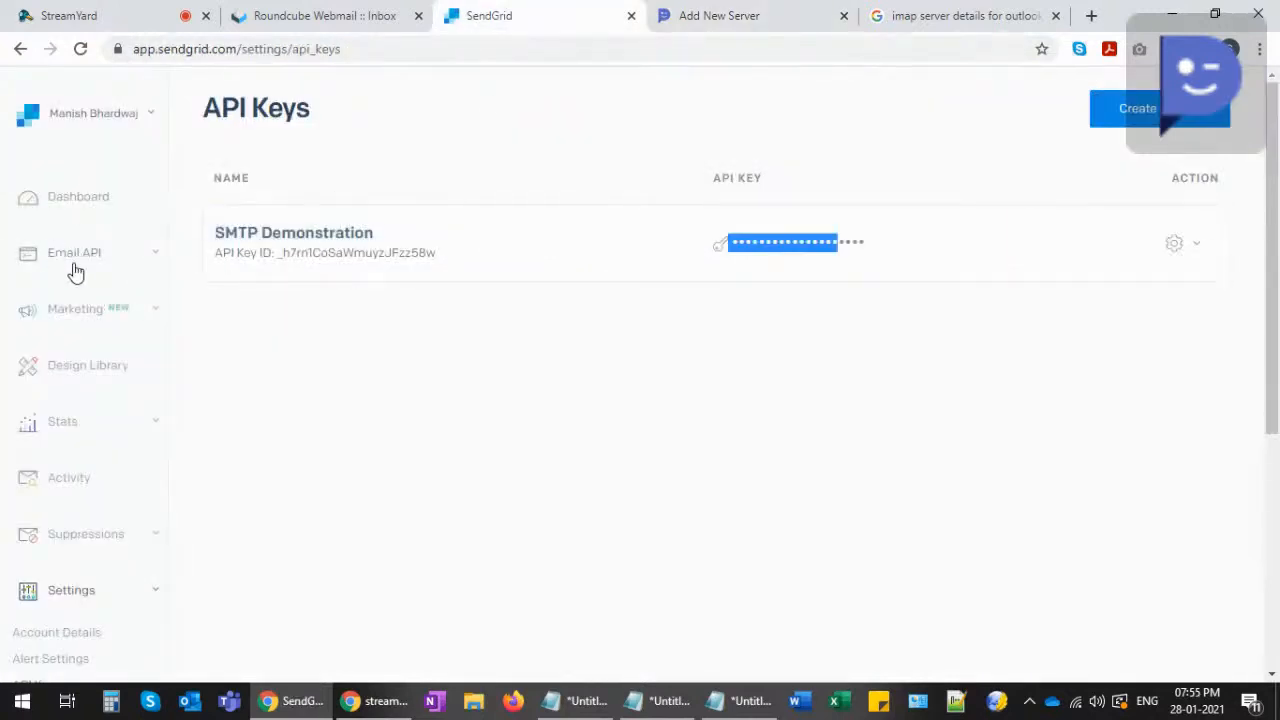
{"action": "left_click", "coordinate": [78, 197]}
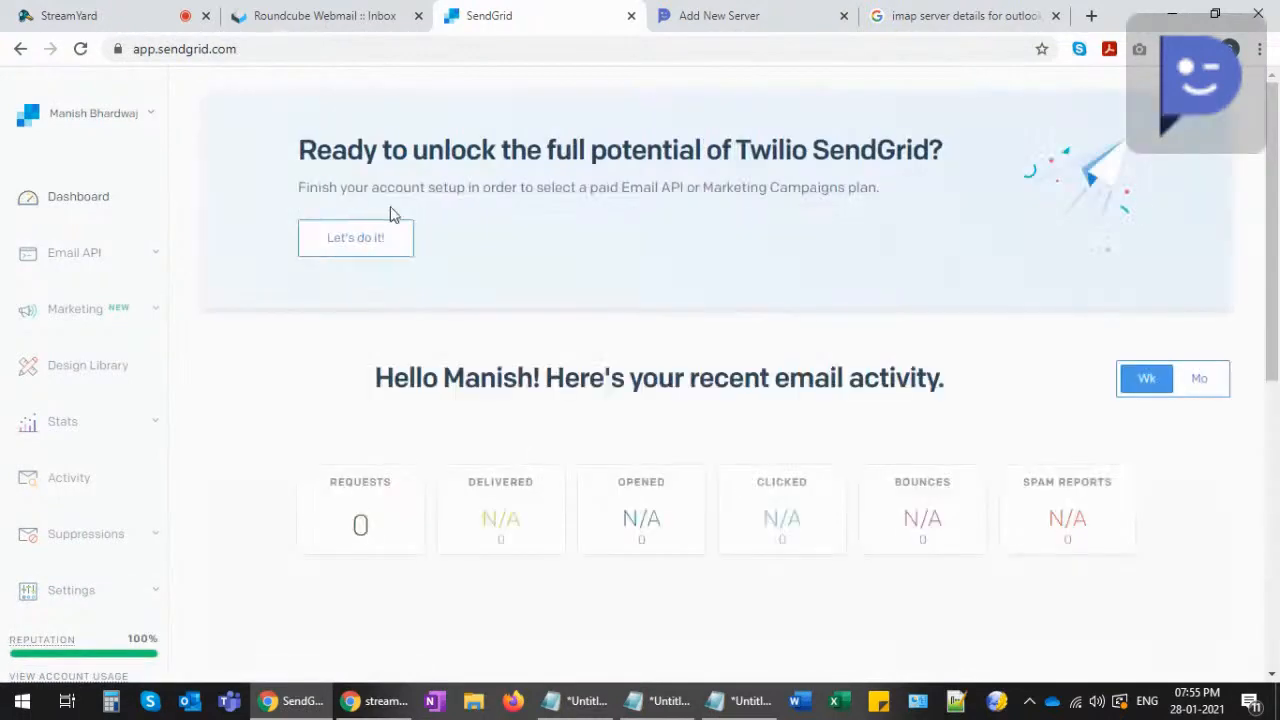
{"action": "left_click", "coordinate": [86, 258]}
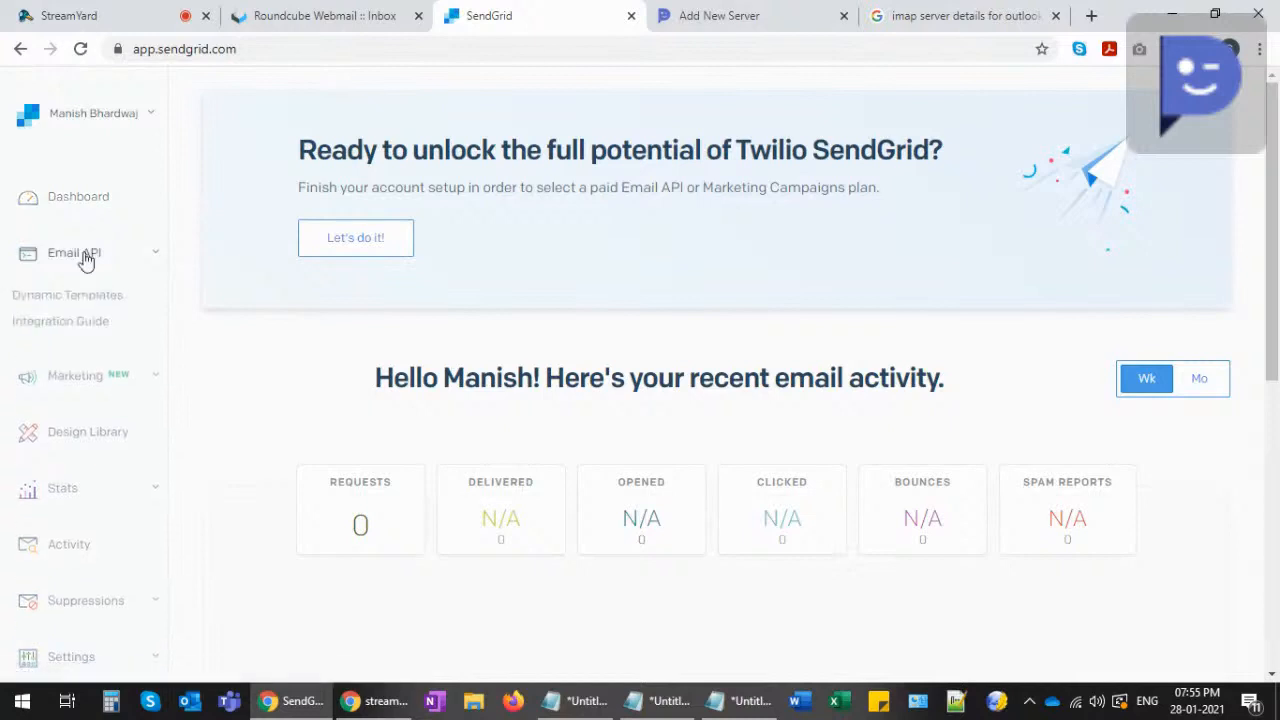
{"action": "left_click", "coordinate": [56, 326]}
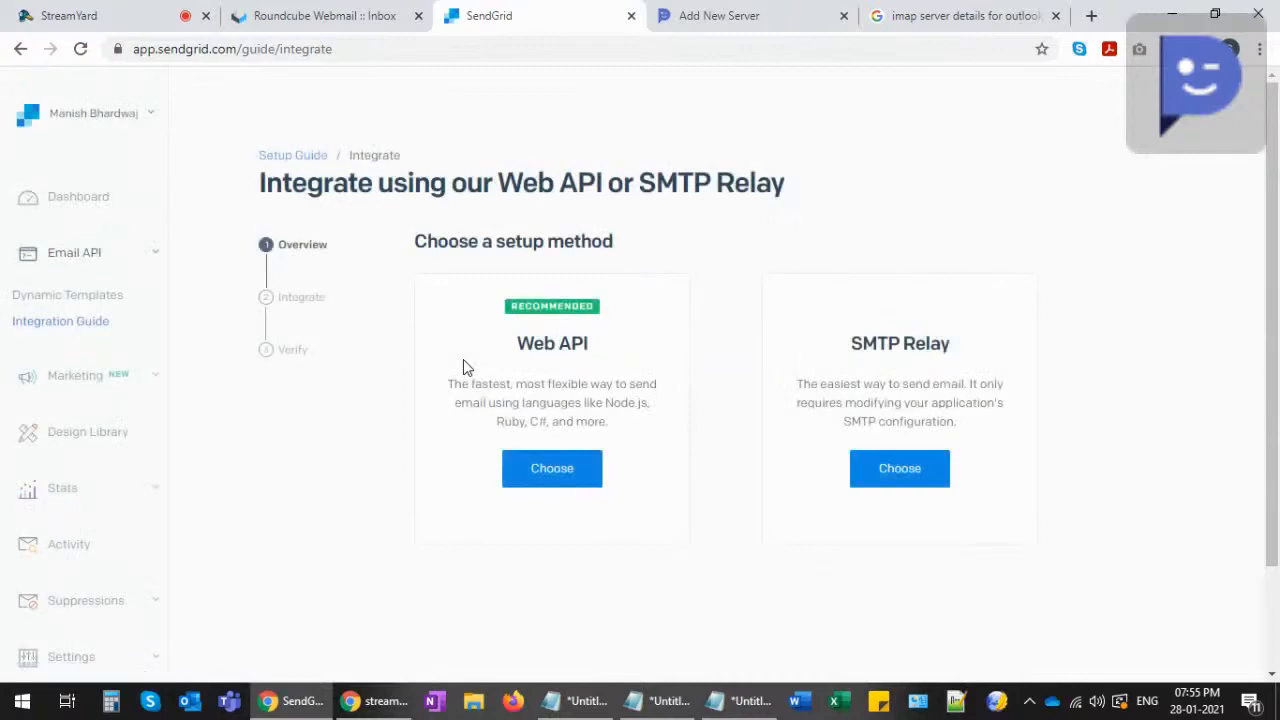
{"action": "left_click", "coordinate": [901, 476]}
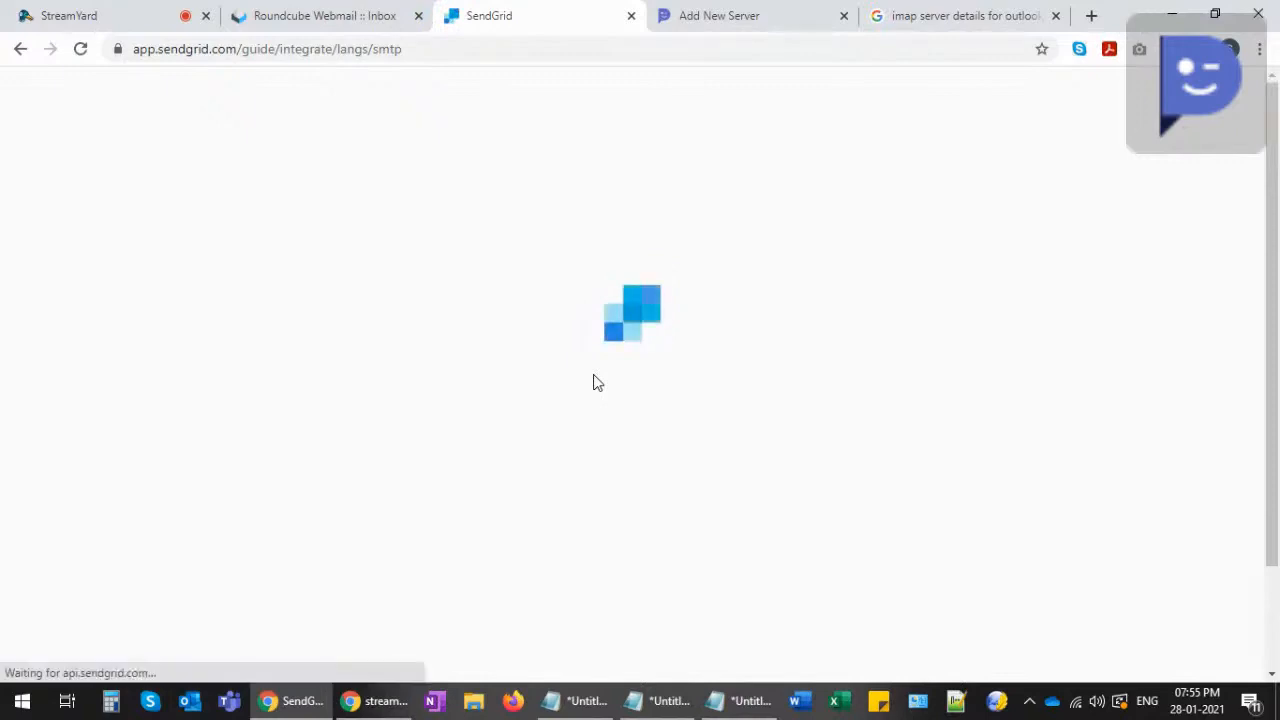
- Copy the relay server smtp.sendgrid.net from SendGrid into DotcomPal's SMTP Host field
{"action": "scroll", "coordinate": [400, 418], "scroll_direction": "down", "scroll_amount": 3}
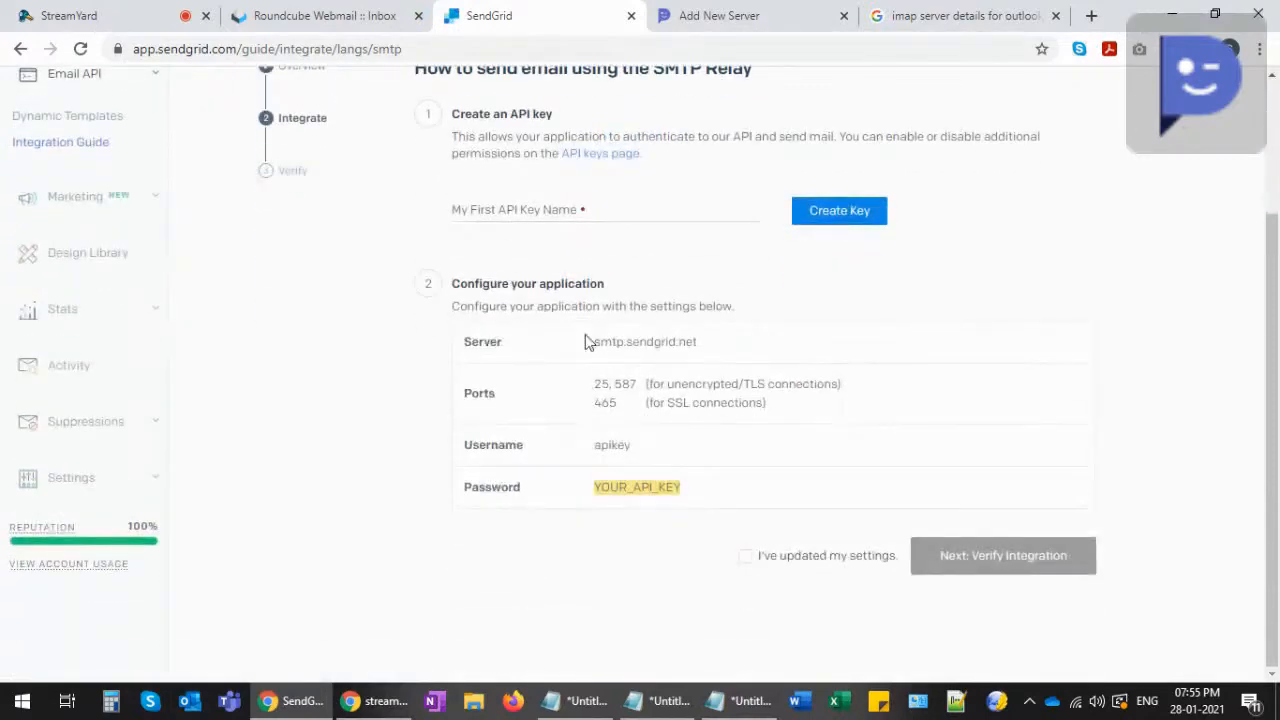
{"action": "left_click_drag", "start_coordinate": [473, 278], "coordinate": [634, 291]}
{"action": "left_click_drag", "start_coordinate": [451, 306], "coordinate": [732, 311]}
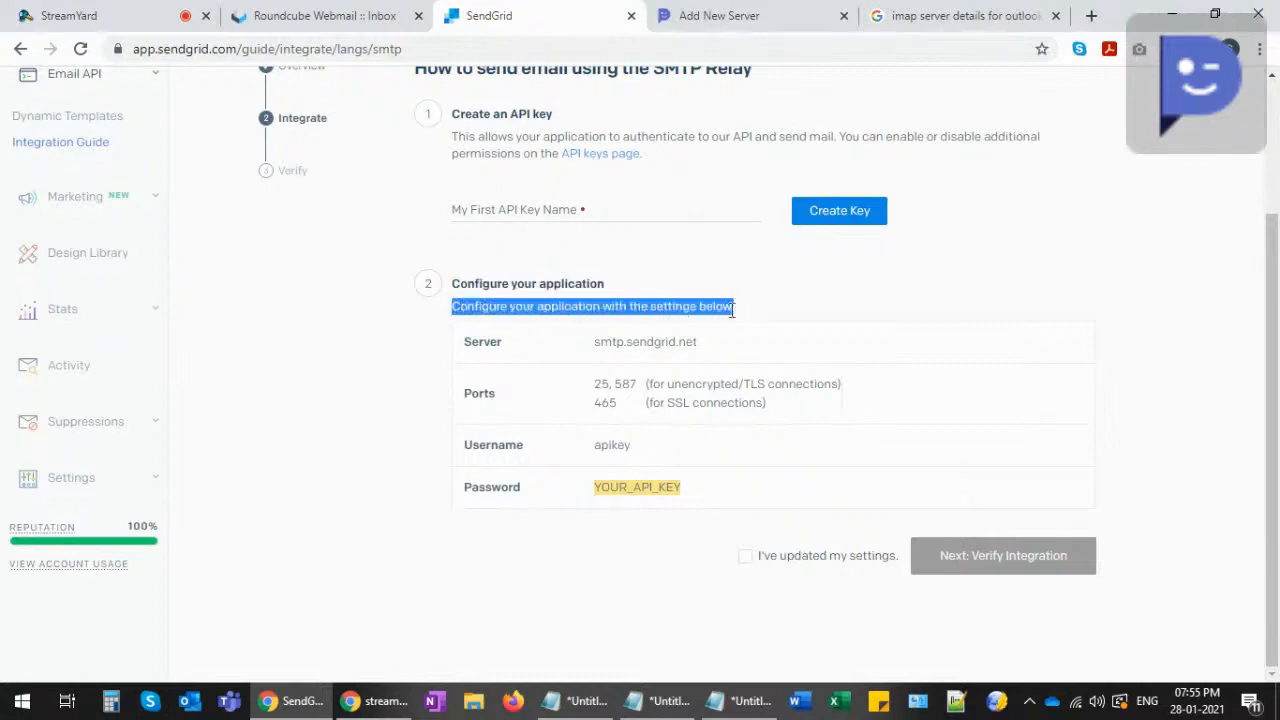
{"action": "left_click", "coordinate": [751, 28]}
{"action": "mouse_move", "coordinate": [310, 347]}
{"action": "left_mouse_down"}
{"action": "mouse_move", "coordinate": [502, 350]}
{"action": "mouse_move", "coordinate": [308, 343]}
{"action": "left_mouse_up"}
{"action": "left_click", "coordinate": [481, 350]}
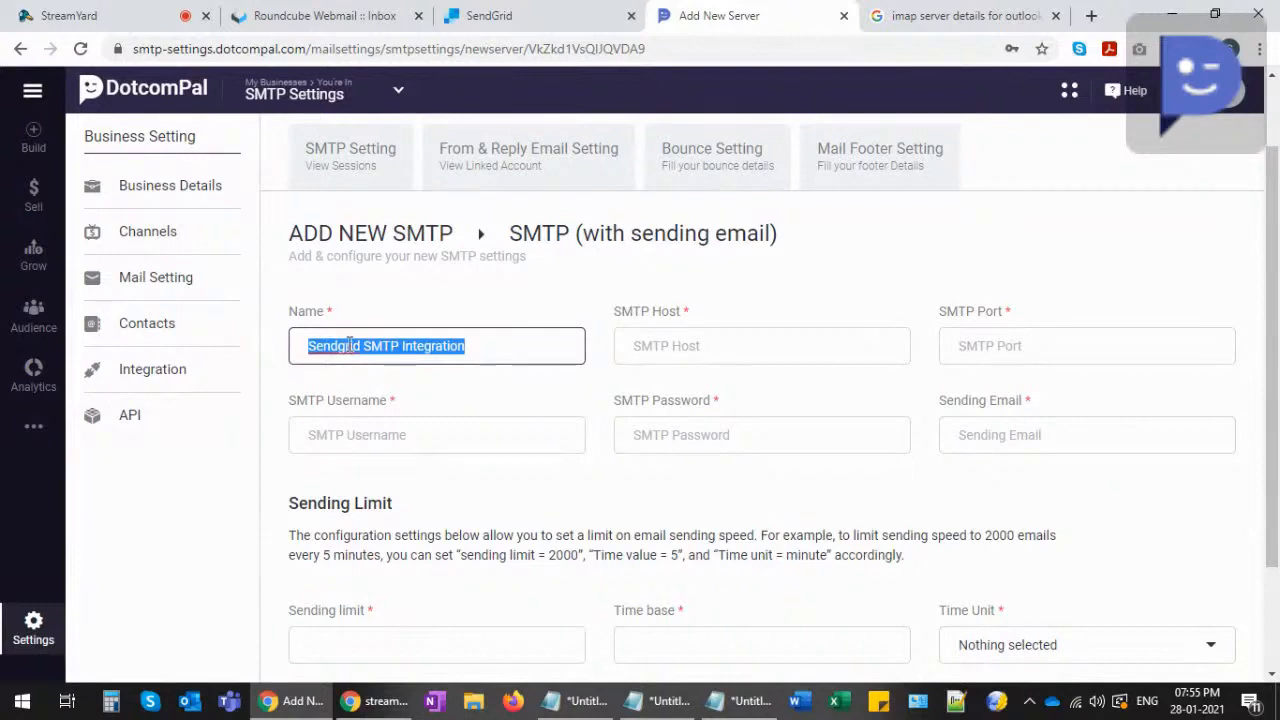
{"action": "left_click", "coordinate": [679, 348]}
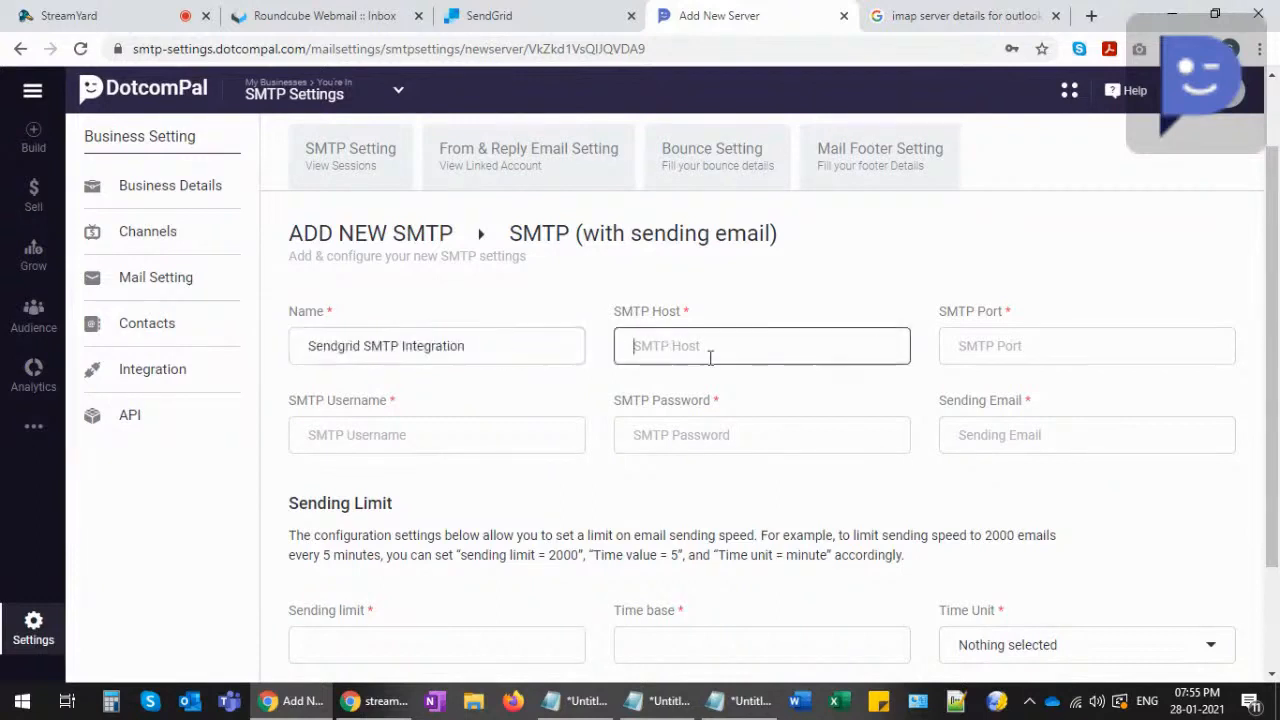
{"action": "left_click", "coordinate": [543, 17]}
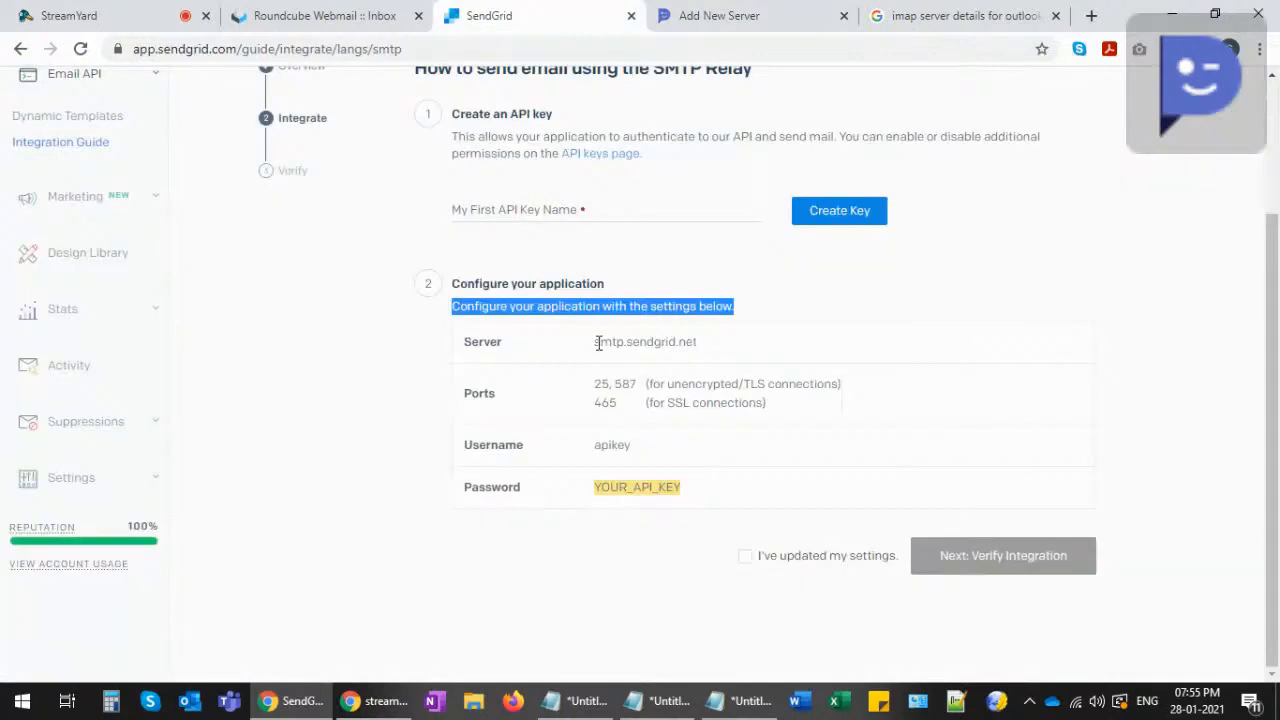
{"action": "left_click_drag", "start_coordinate": [596, 343], "coordinate": [695, 341]}
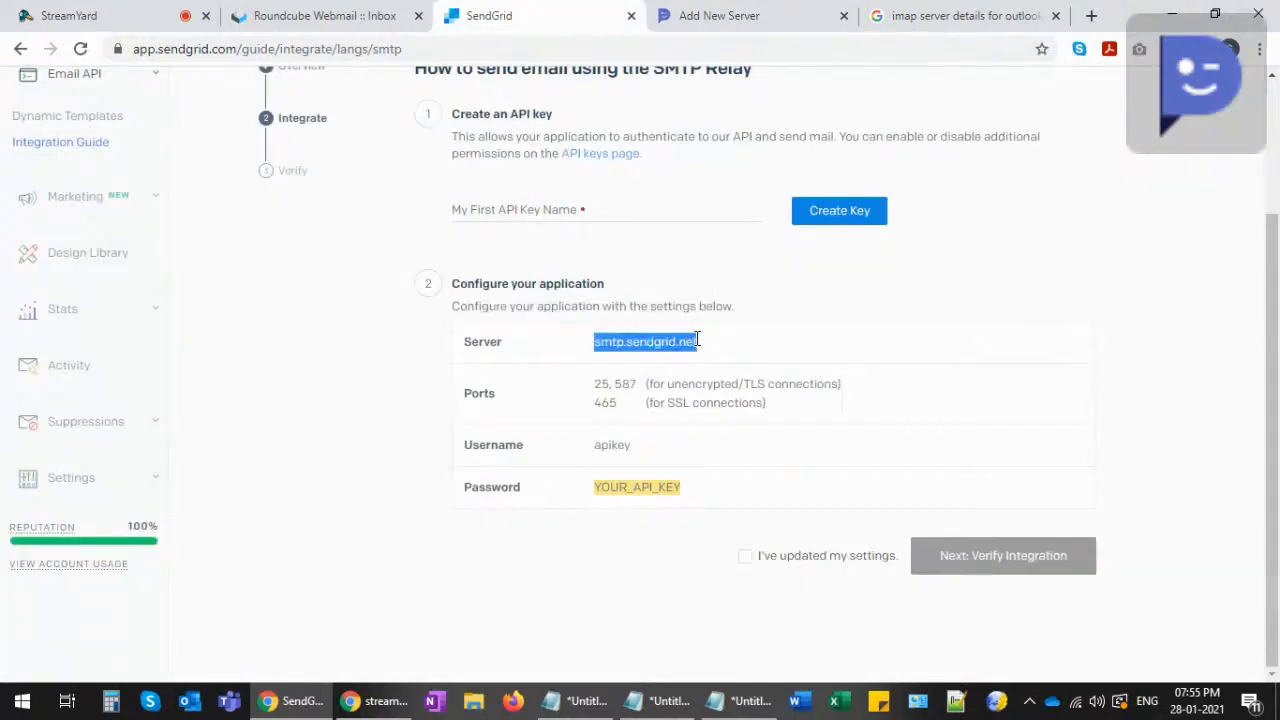
{"action": "left_click", "coordinate": [728, 16]}
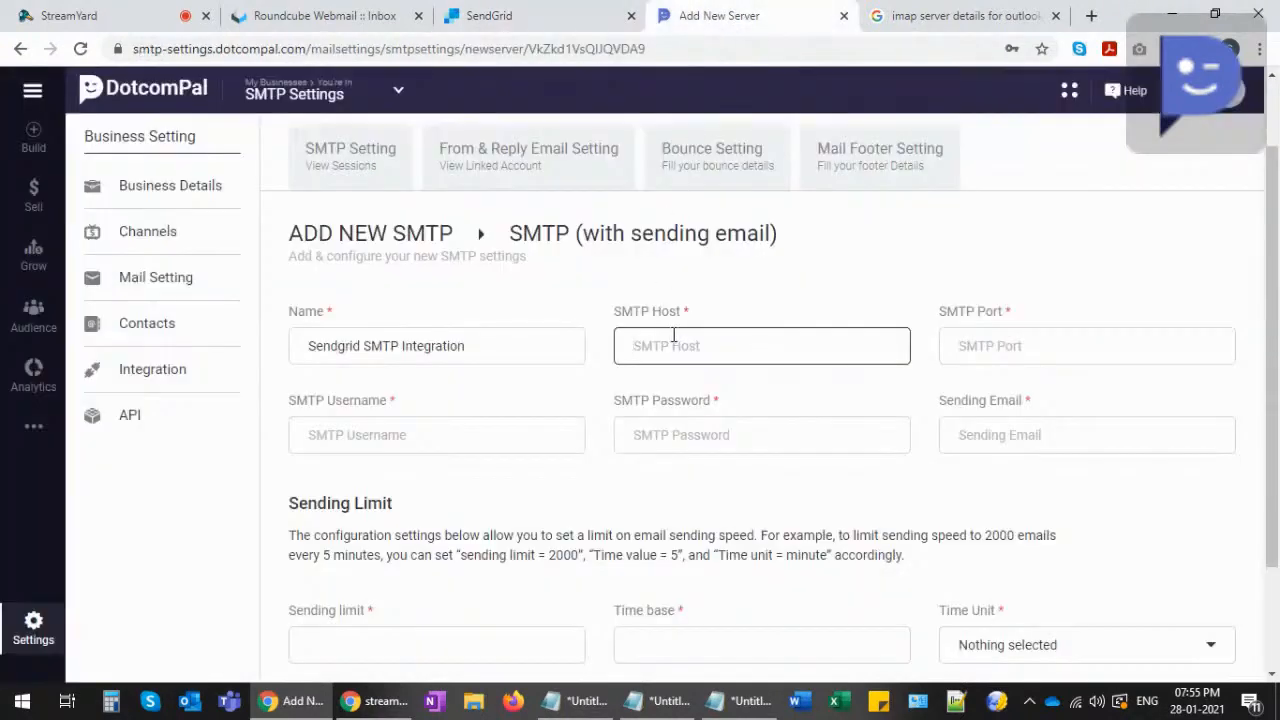
{"action": "type", "text": "smtp.sendgrid.net"}
- Enter port 587 and paste the username apikey into DotcomPal's SMTP form
{"action": "left_click", "coordinate": [996, 347]}
{"action": "left_click", "coordinate": [545, 24]}
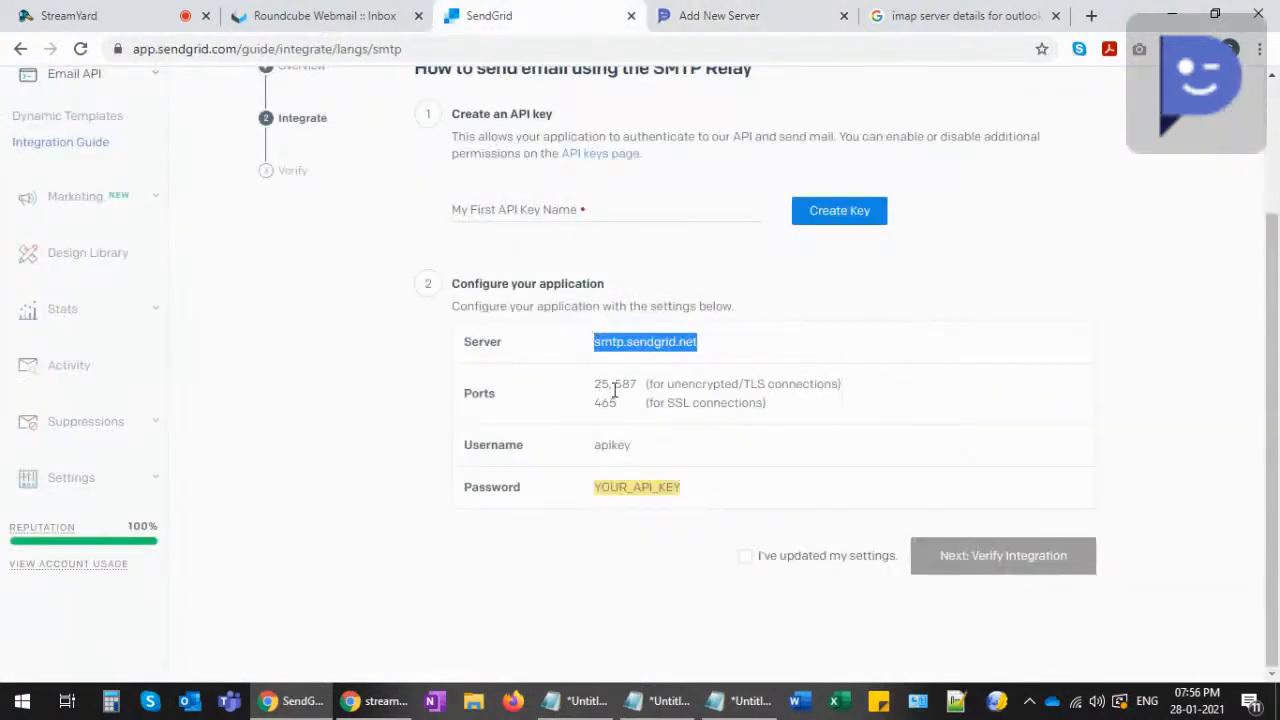
{"action": "left_click", "coordinate": [705, 14]}
{"action": "type", "text": "587"}
{"action": "left_click", "coordinate": [353, 434]}
{"action": "left_click", "coordinate": [530, 22]}
{"action": "left_click_drag", "start_coordinate": [593, 445], "coordinate": [632, 444]}
{"action": "key", "text": "ctrl+c"}
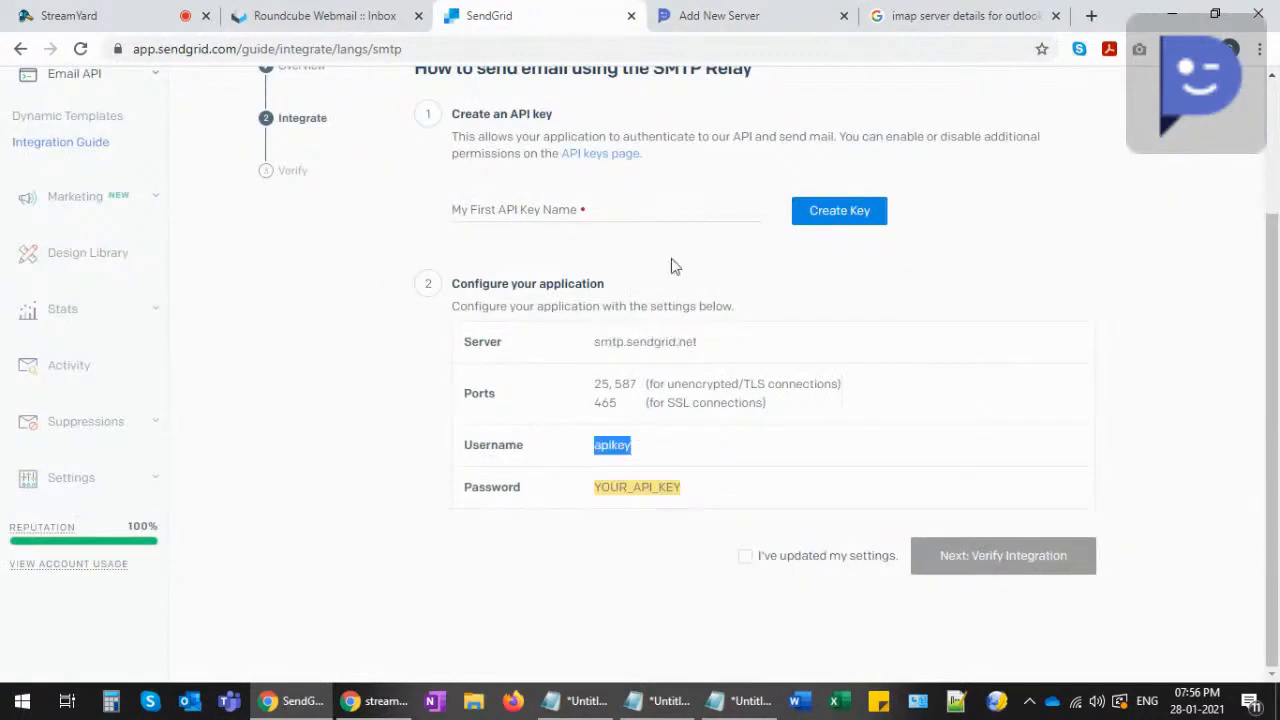
{"action": "left_click", "coordinate": [758, 15]}
{"action": "key", "text": "ctrl+v"}
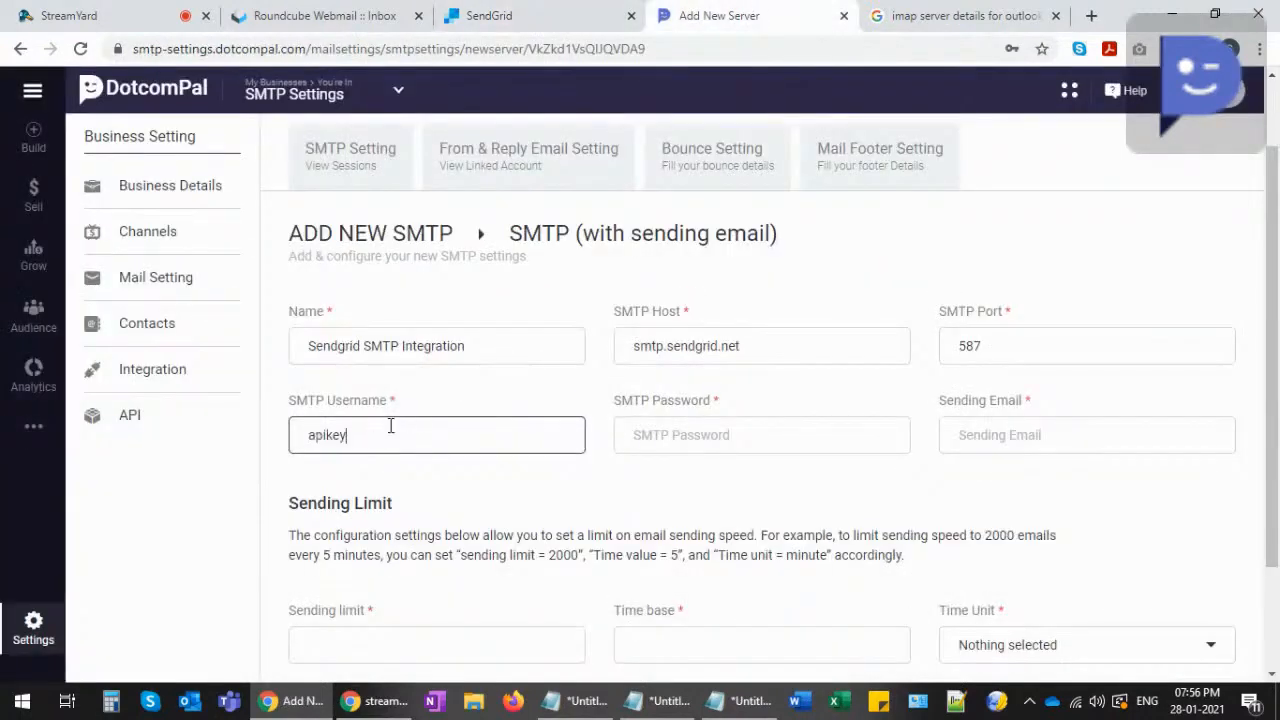
- Select SendGrid's YOUR_API_KEY password placeholder and expand its account settings menu
{"action": "left_click", "coordinate": [677, 440]}
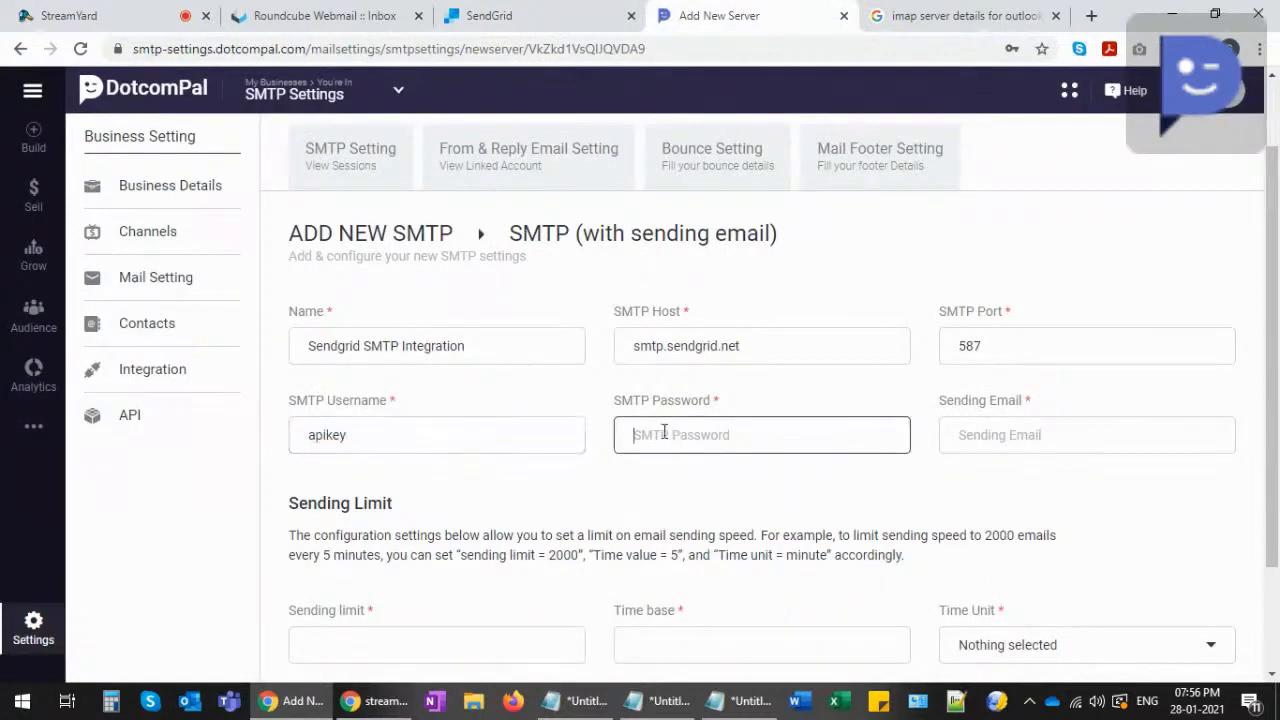
{"action": "left_click", "coordinate": [563, 14]}
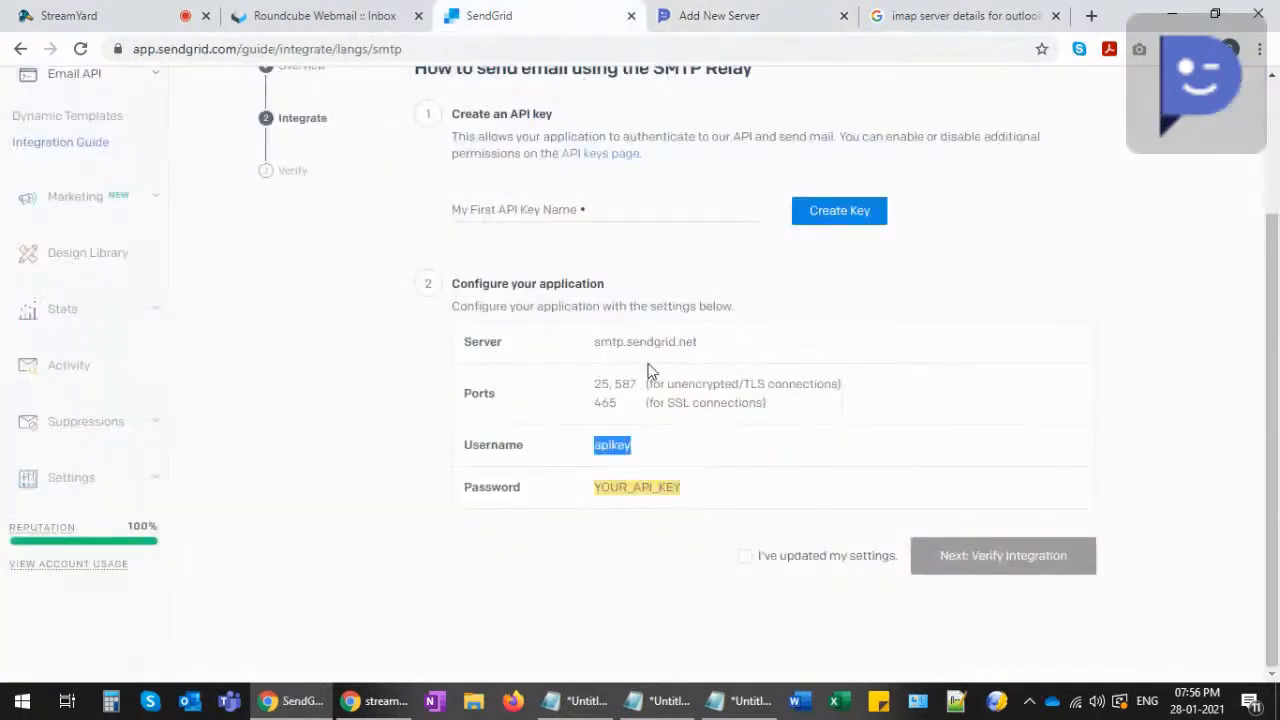
{"action": "left_click_drag", "start_coordinate": [596, 488], "coordinate": [671, 486]}
{"action": "scroll", "coordinate": [668, 437], "scroll_direction": "up", "scroll_amount": 1}
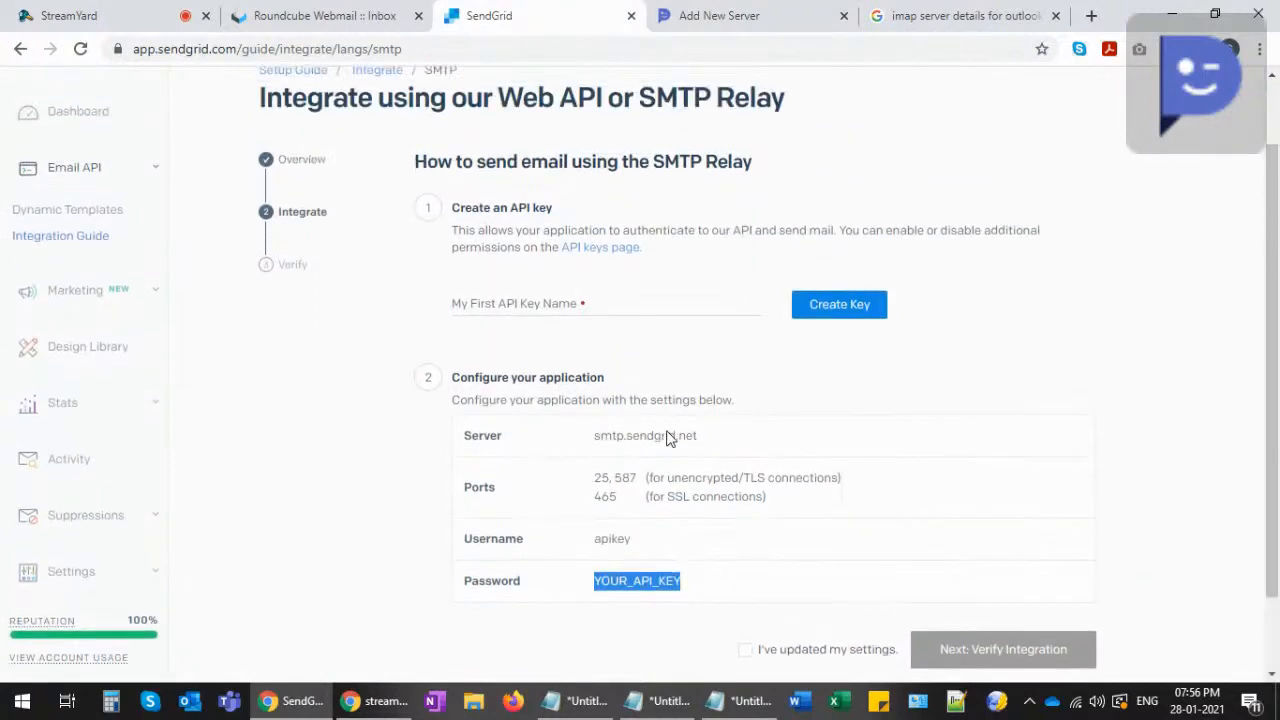
{"action": "scroll", "coordinate": [134, 412], "scroll_direction": "down", "scroll_amount": 1}
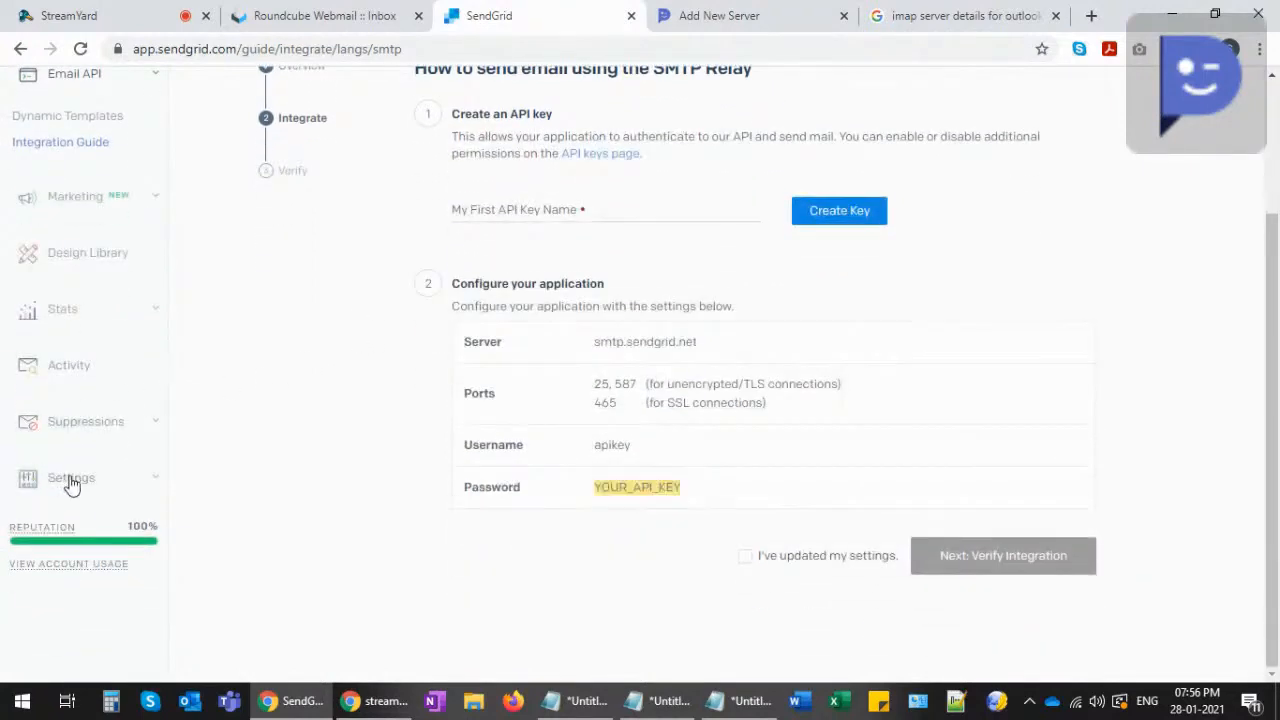
{"action": "left_click", "coordinate": [69, 484]}
{"action": "scroll", "coordinate": [106, 440], "scroll_direction": "down", "scroll_amount": 3}
- Create a full-access SendGrid API key named 'For SMTP' and copy the generated key
{"action": "left_click", "coordinate": [38, 318]}
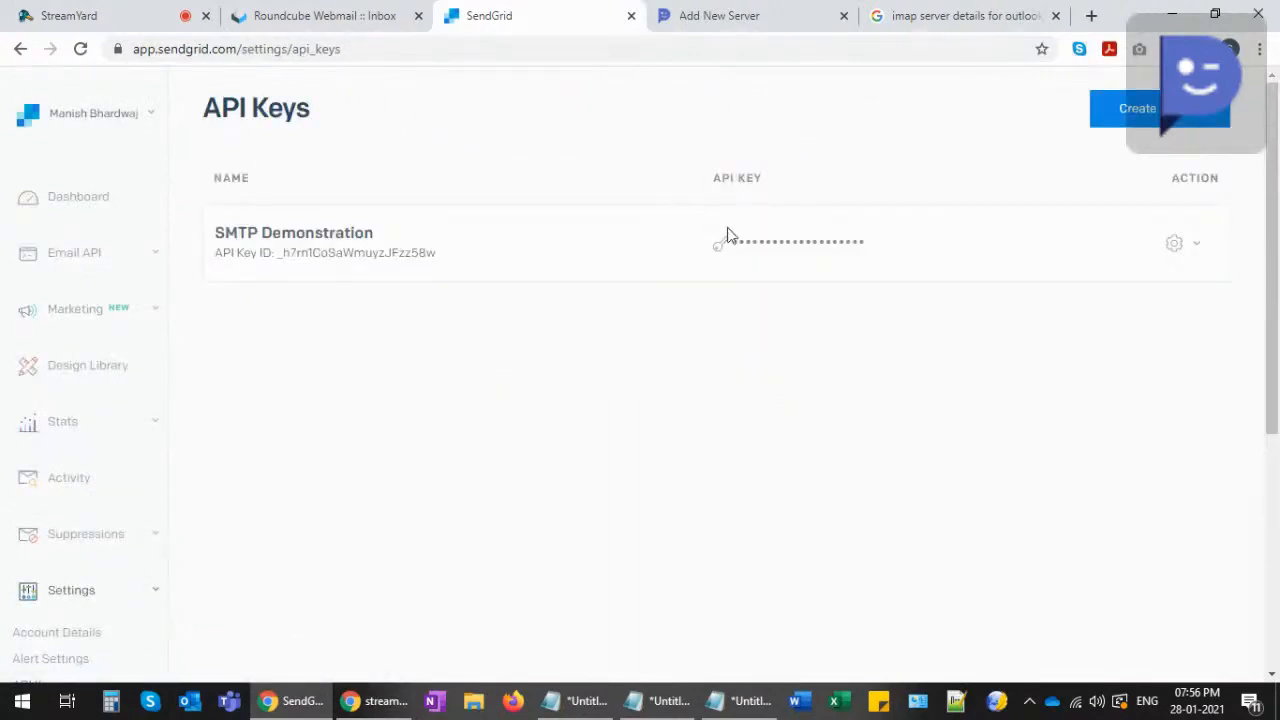
{"action": "mouse_move", "coordinate": [726, 234]}
{"action": "left_click", "coordinate": [1107, 117]}
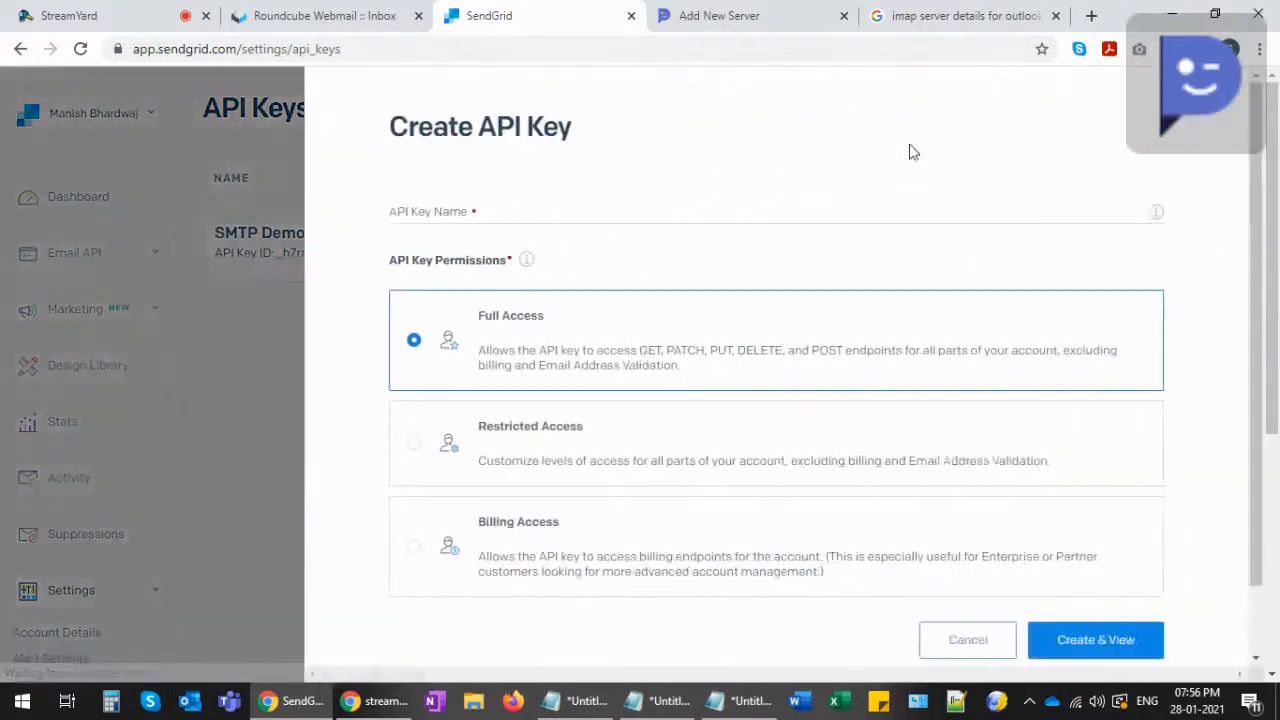
{"action": "left_click", "coordinate": [395, 210]}
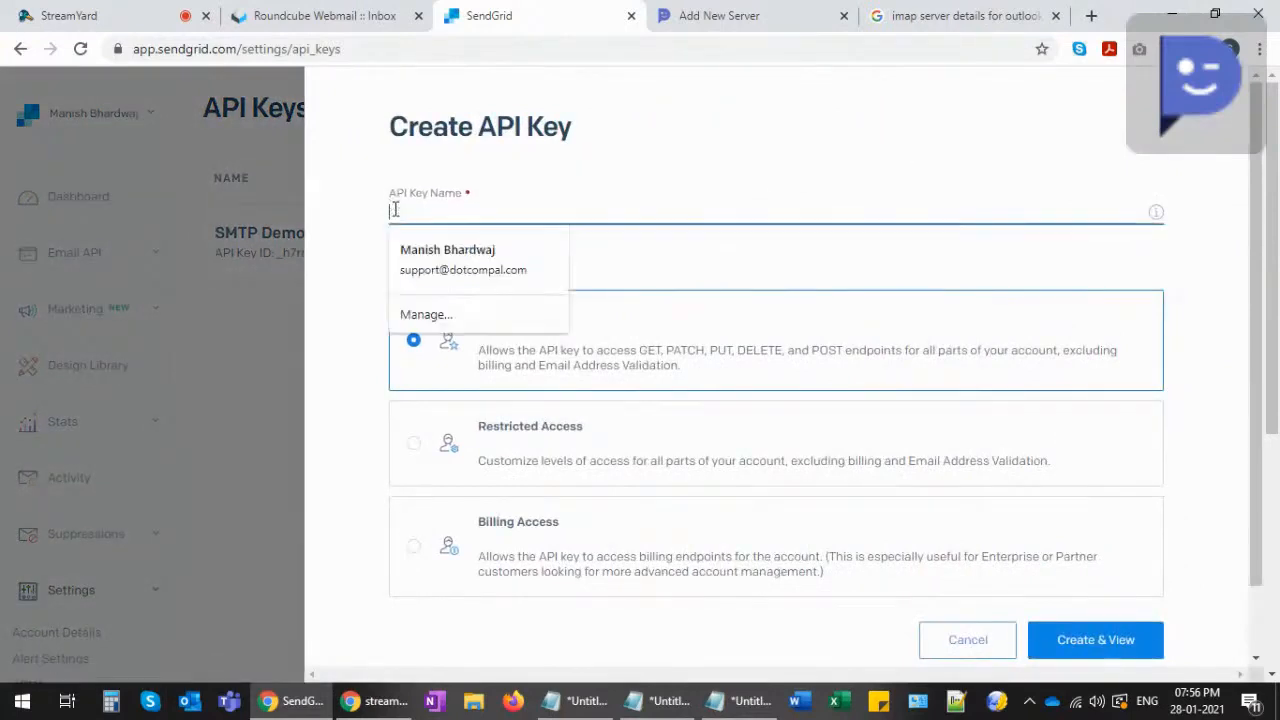
{"action": "type", "text": "Eor SMTP"}
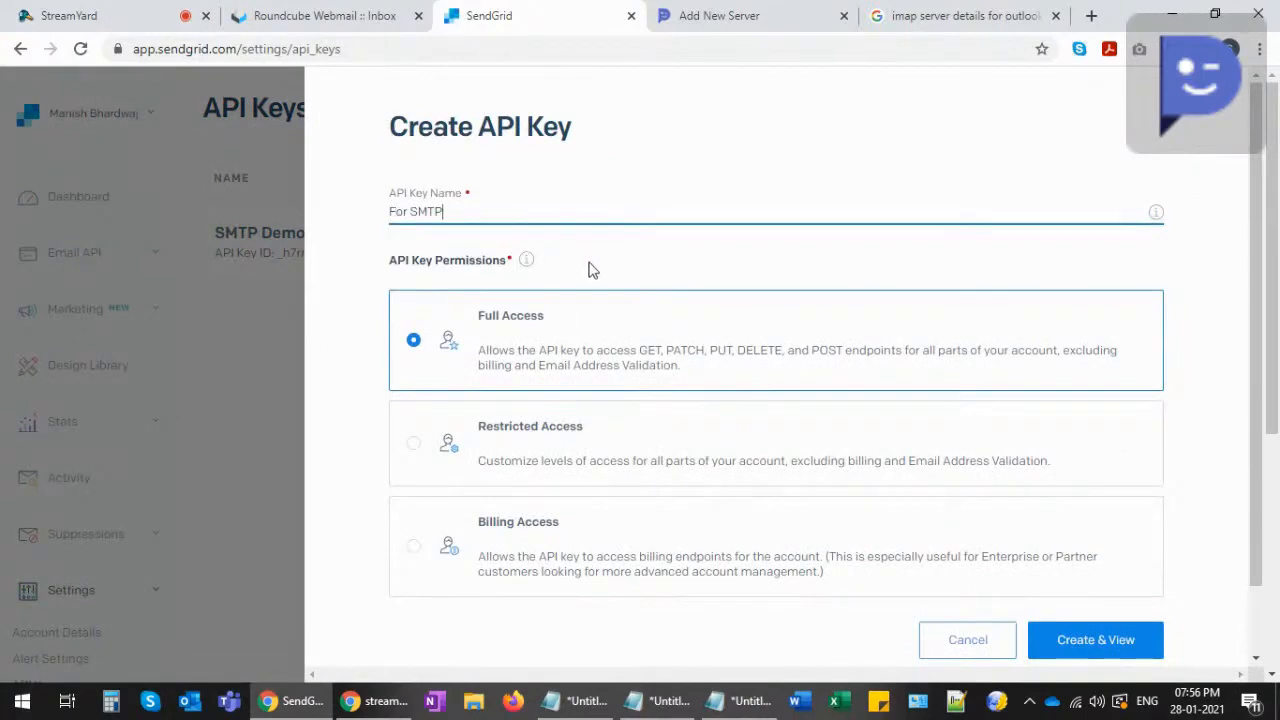
{"action": "left_click", "coordinate": [765, 370]}
{"action": "key", "text": "Return"}
{"action": "left_click", "coordinate": [726, 389]}
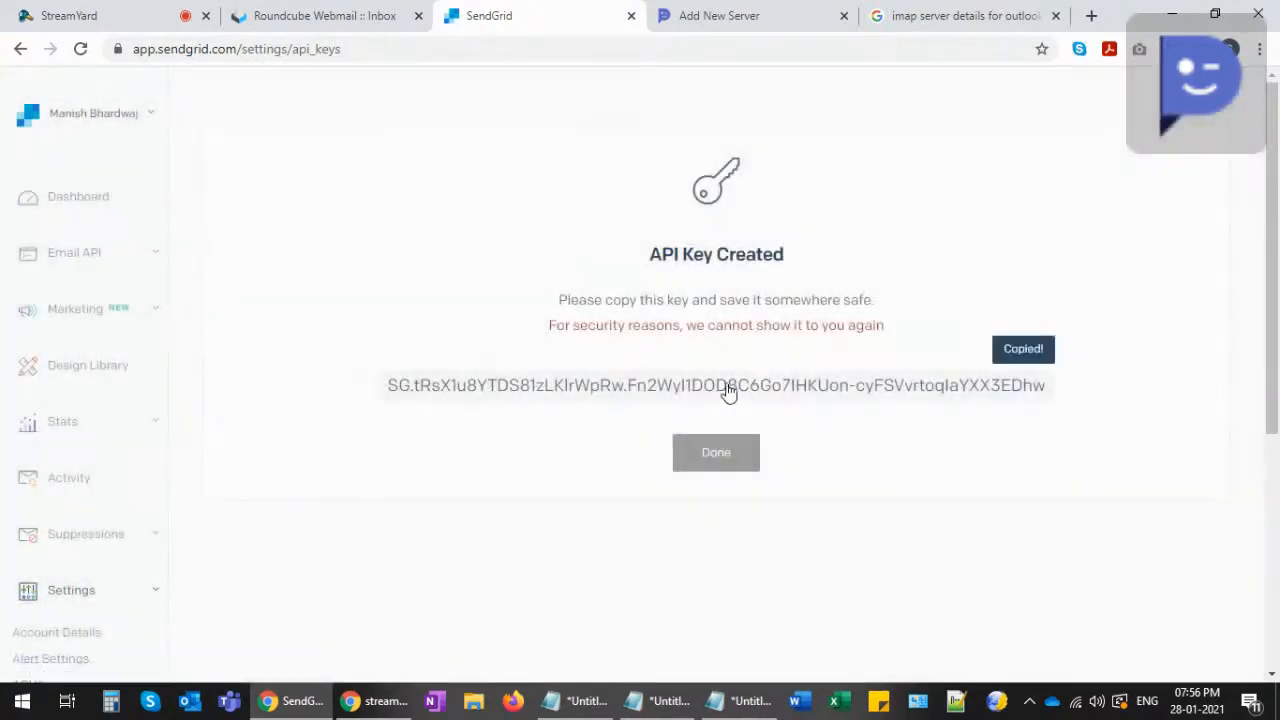
{"action": "left_click", "coordinate": [705, 16]}
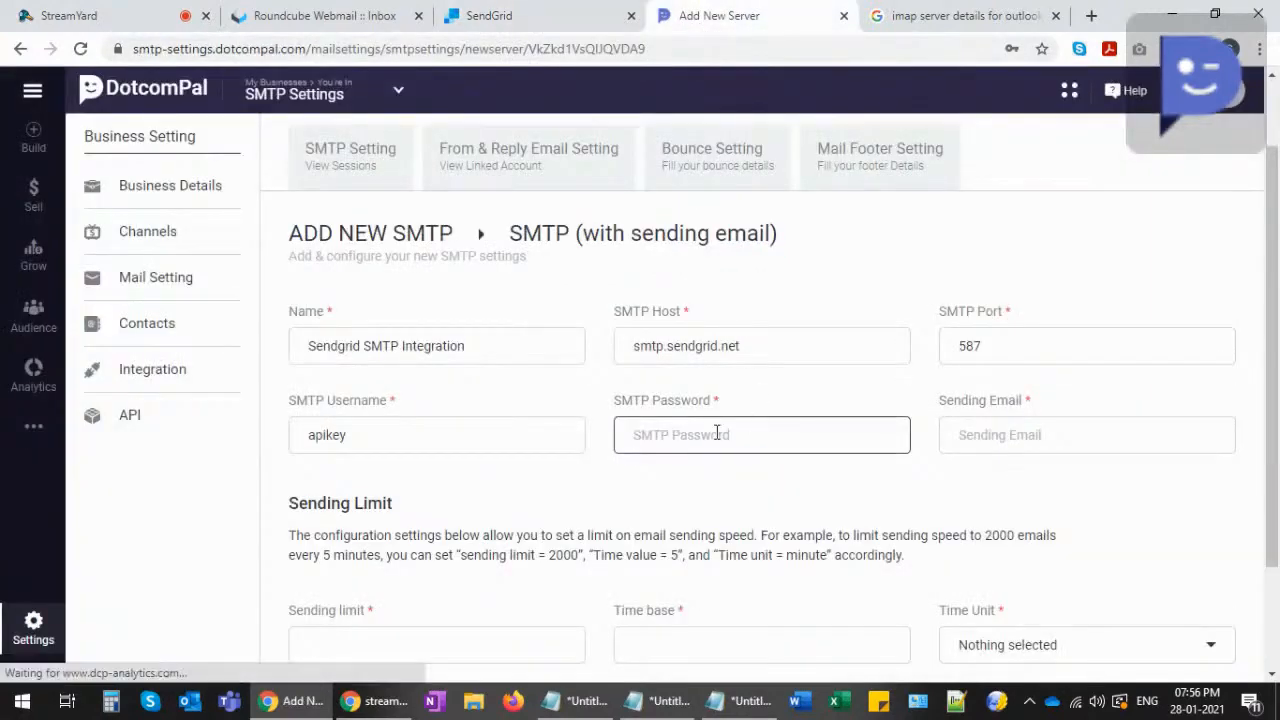
- Paste the API key as SMTP password, enter the sending email address, and save the server
{"action": "key", "text": "ctrl+v"}
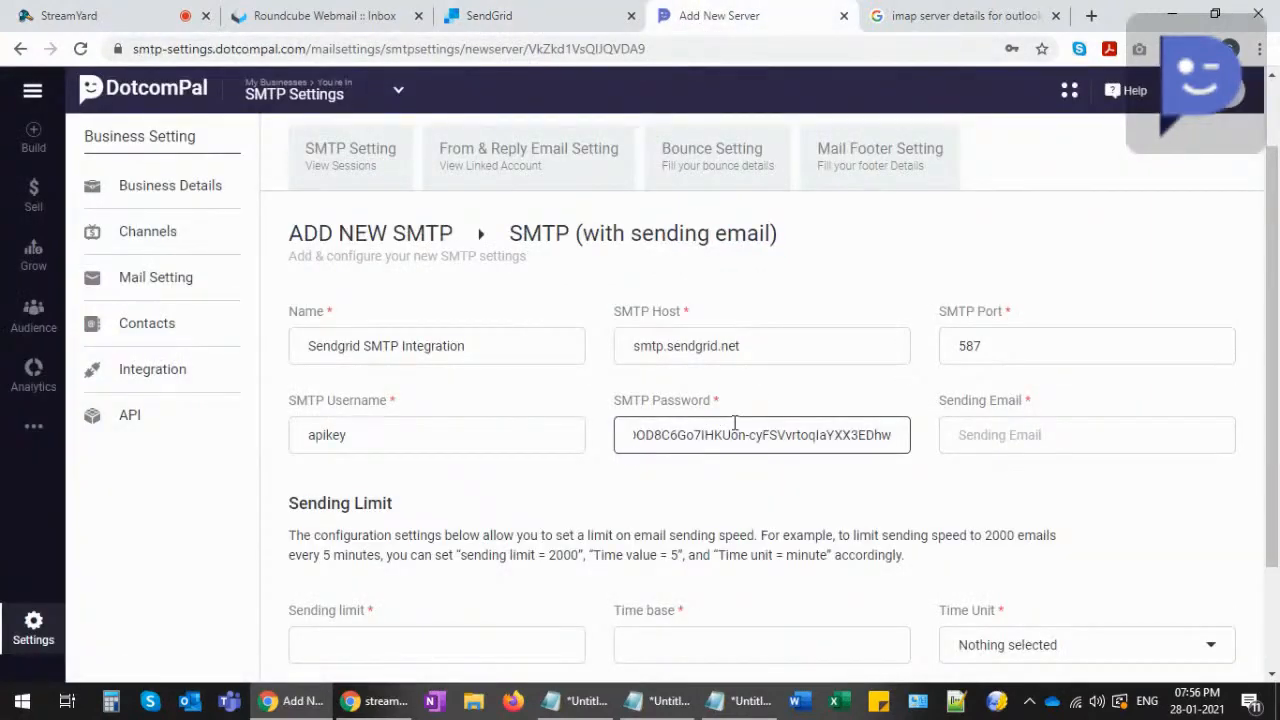
{"action": "left_click", "coordinate": [984, 432]}
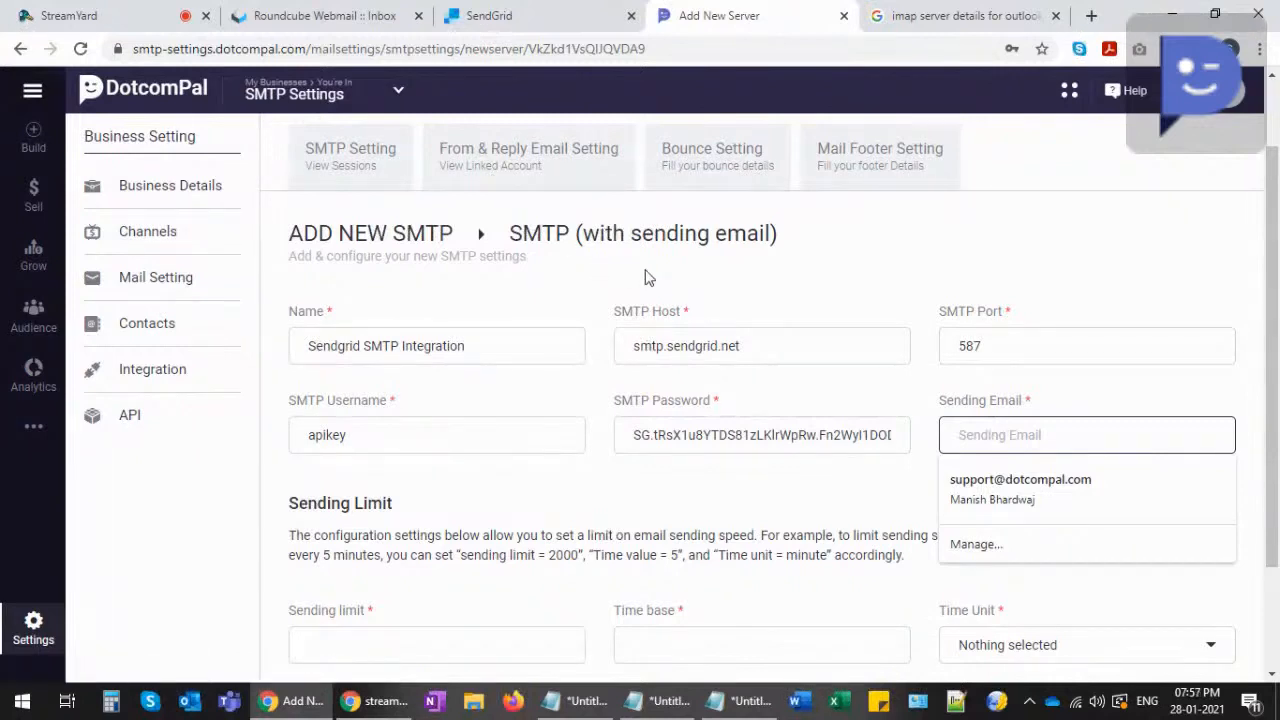
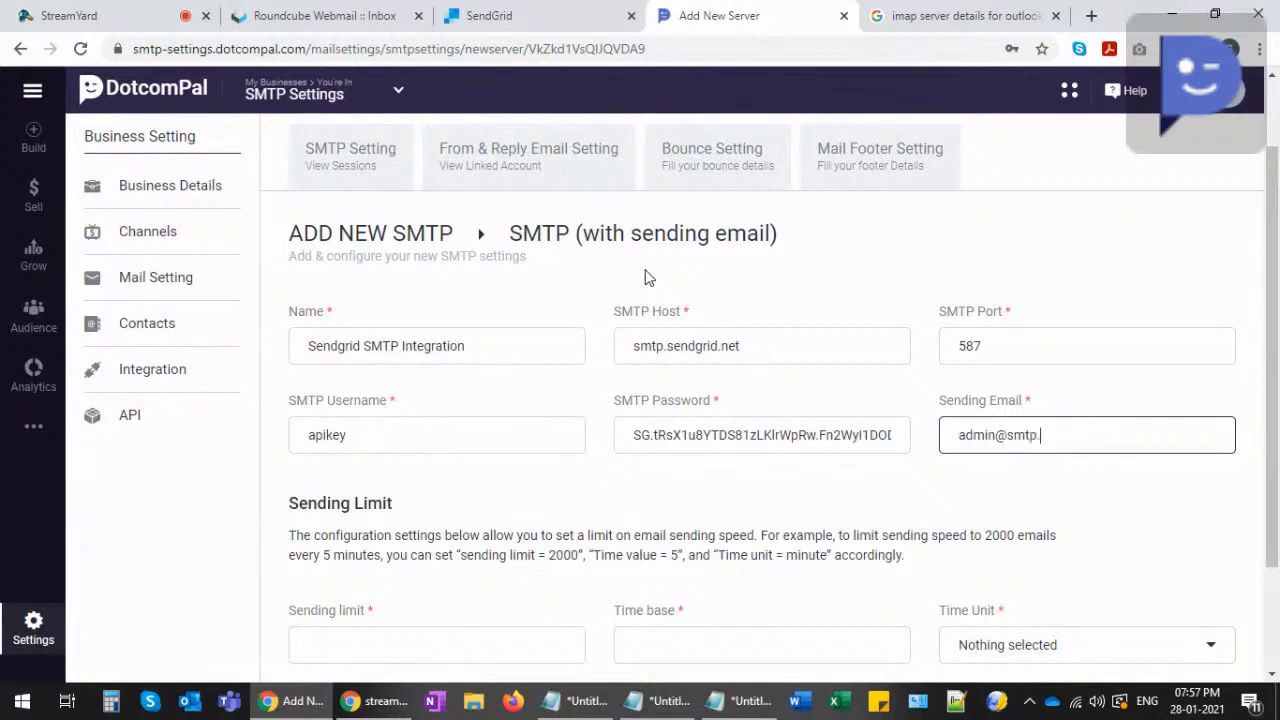
{"action": "left_click", "coordinate": [880, 488]}
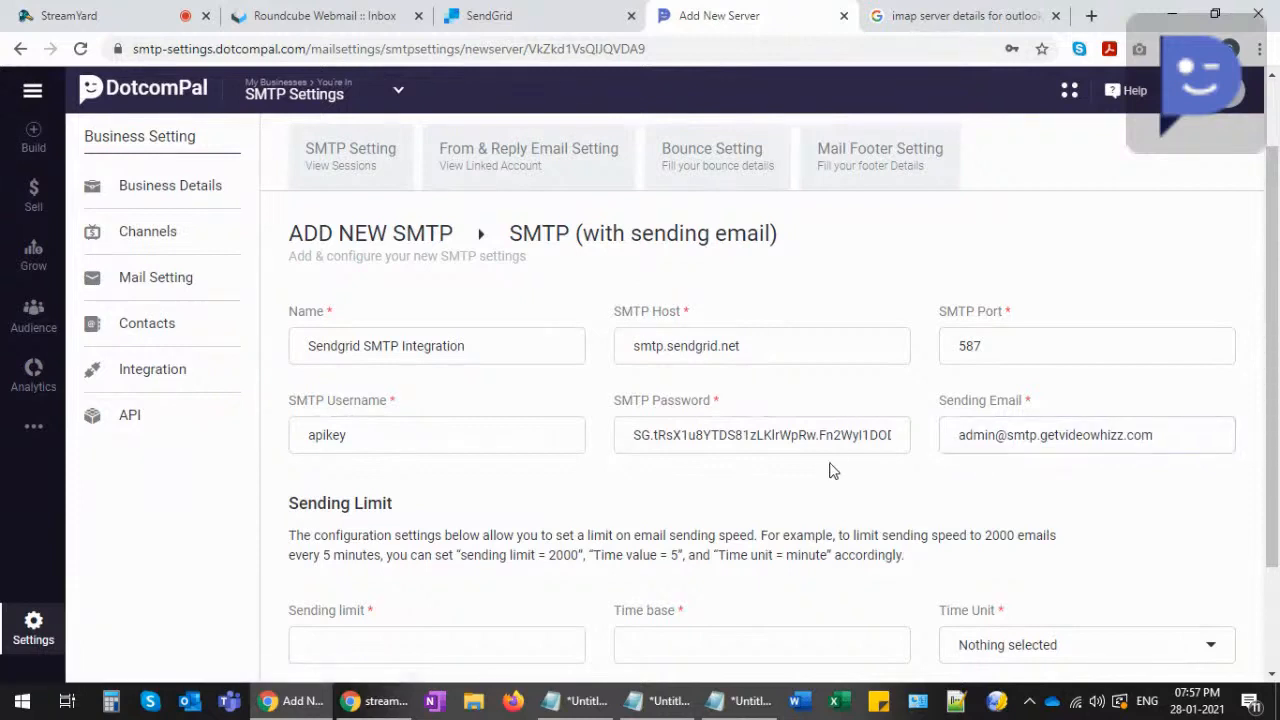
{"action": "scroll", "coordinate": [829, 466], "scroll_direction": "down", "scroll_amount": 1}
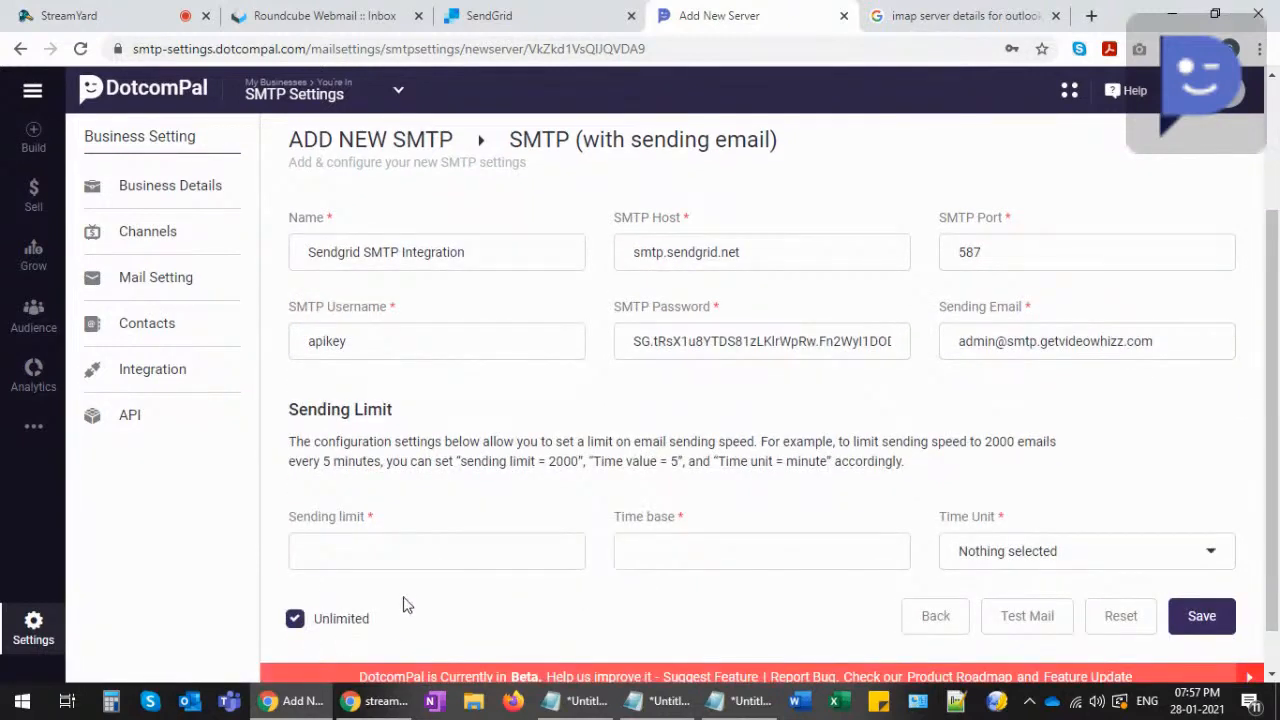
{"action": "left_click", "coordinate": [1198, 614]}
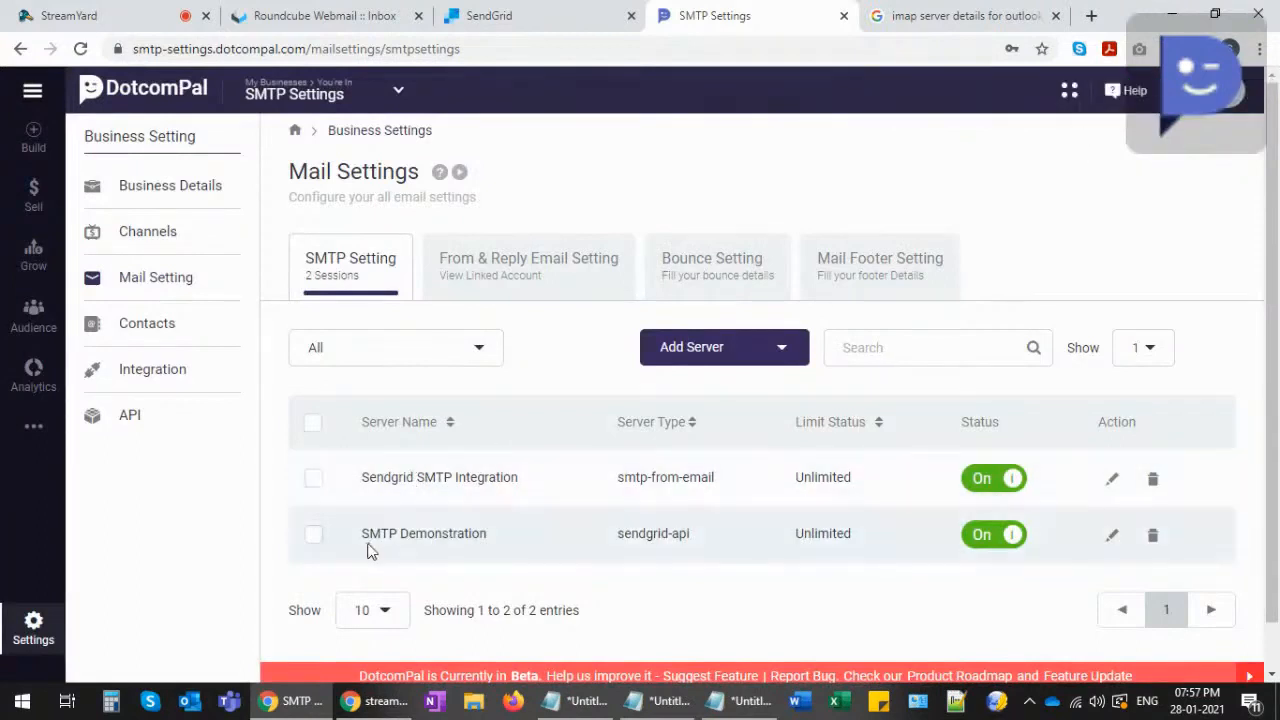
- Review the SMTP server list and browse the available server types without adding one
{"action": "left_click_drag", "start_coordinate": [368, 533], "coordinate": [488, 533]}
{"action": "left_click_drag", "start_coordinate": [376, 479], "coordinate": [506, 479]}
{"action": "left_click", "coordinate": [405, 481]}
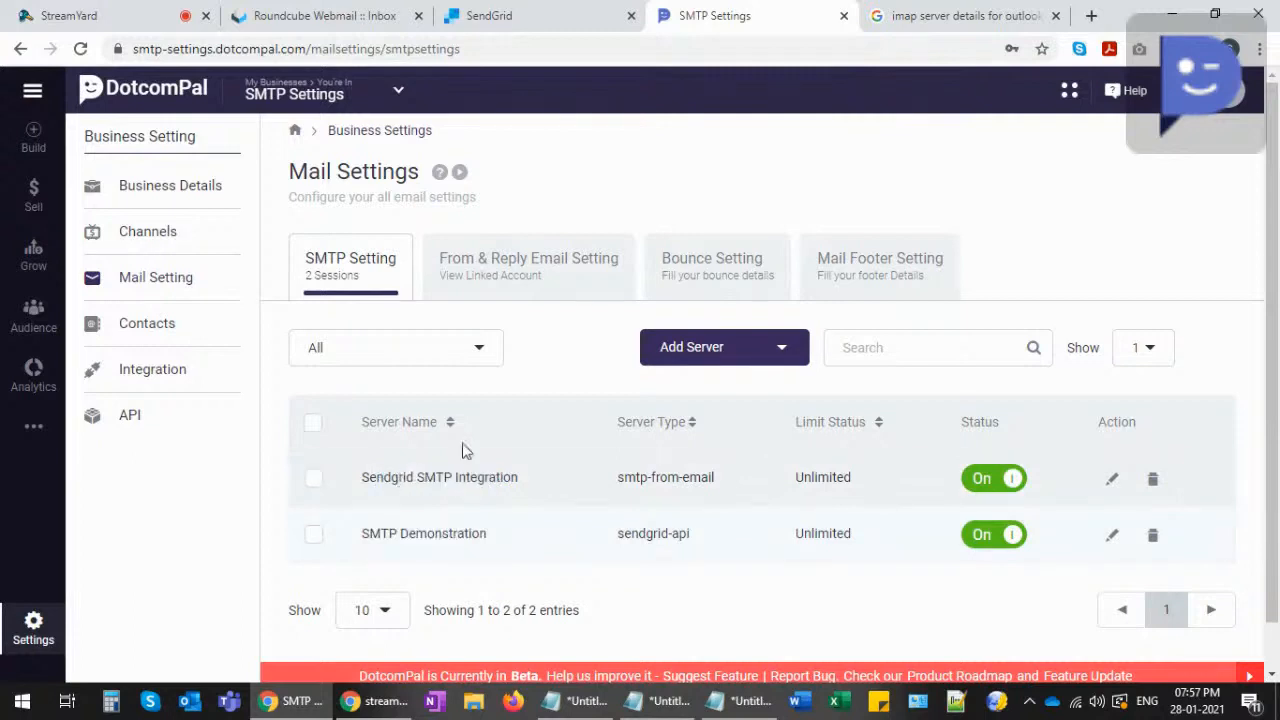
{"action": "left_click", "coordinate": [784, 349]}
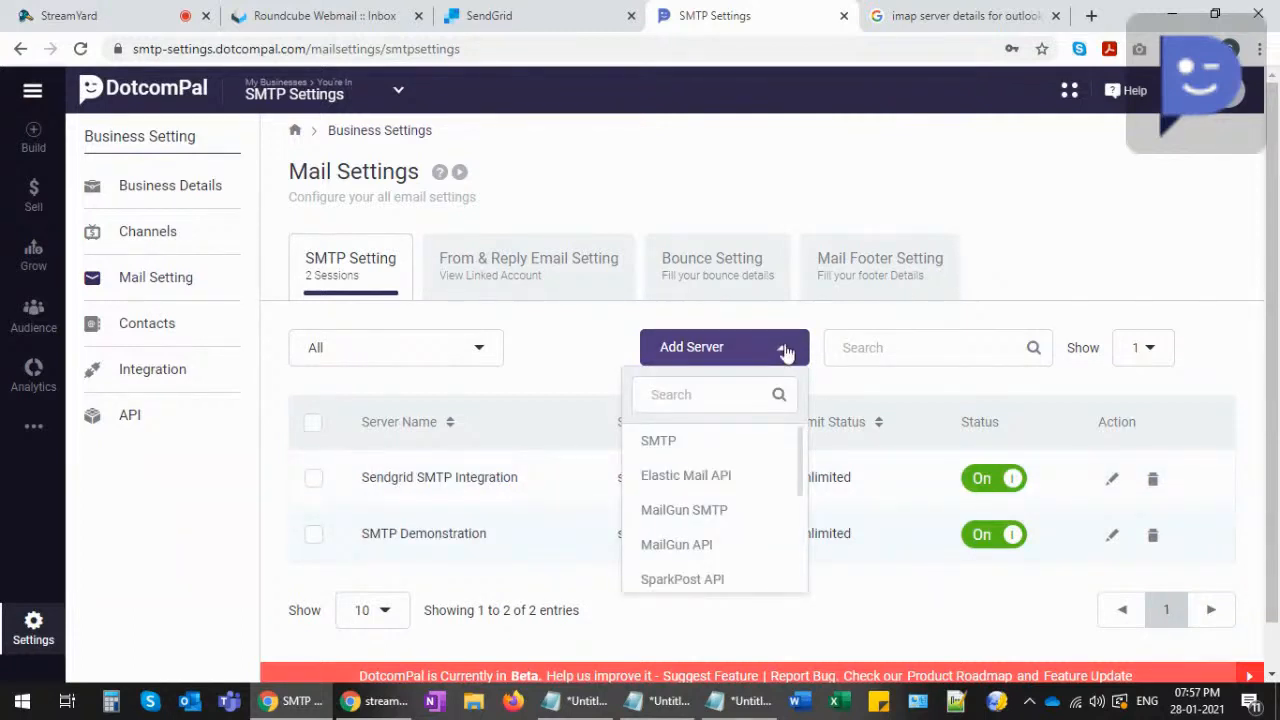
{"action": "scroll", "coordinate": [720, 495], "scroll_direction": "down", "scroll_amount": 3}
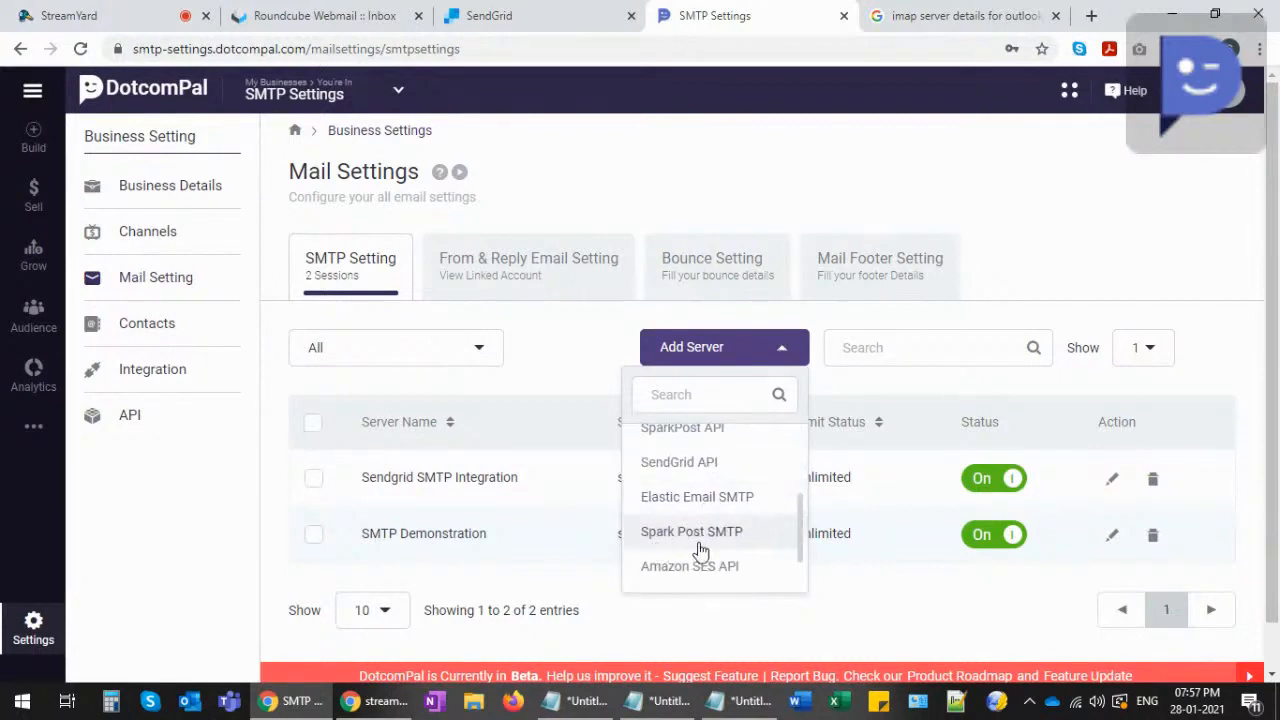
{"action": "scroll", "coordinate": [703, 543], "scroll_direction": "up", "scroll_amount": 3}
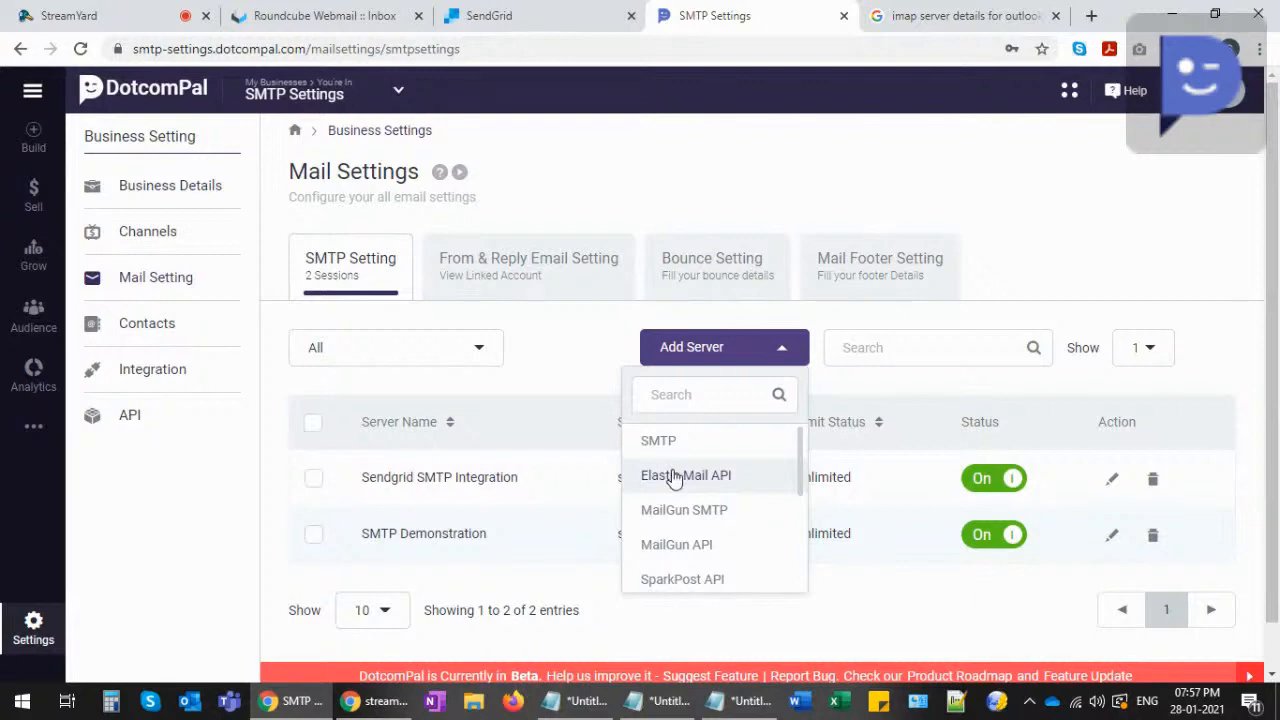
{"action": "left_click", "coordinate": [589, 362]}
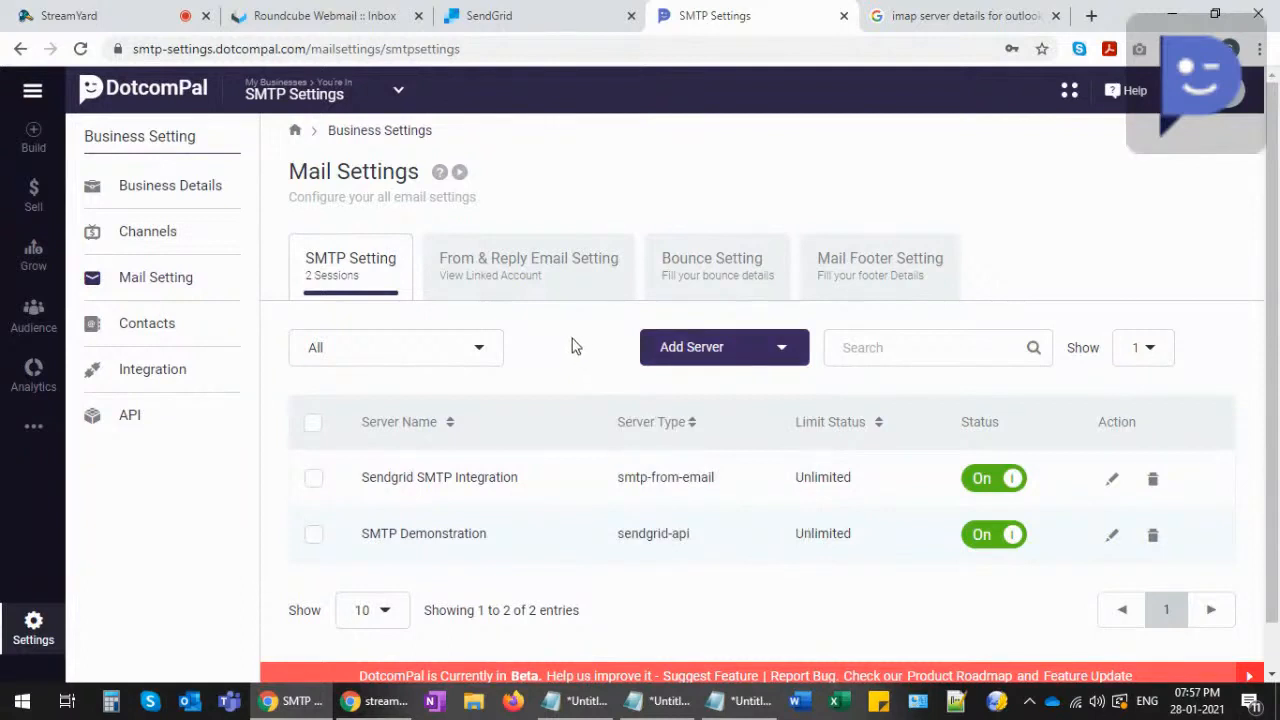
- Close the imap search tab and open Audience Contacts in a new tab
{"action": "left_click", "coordinate": [1055, 16]}
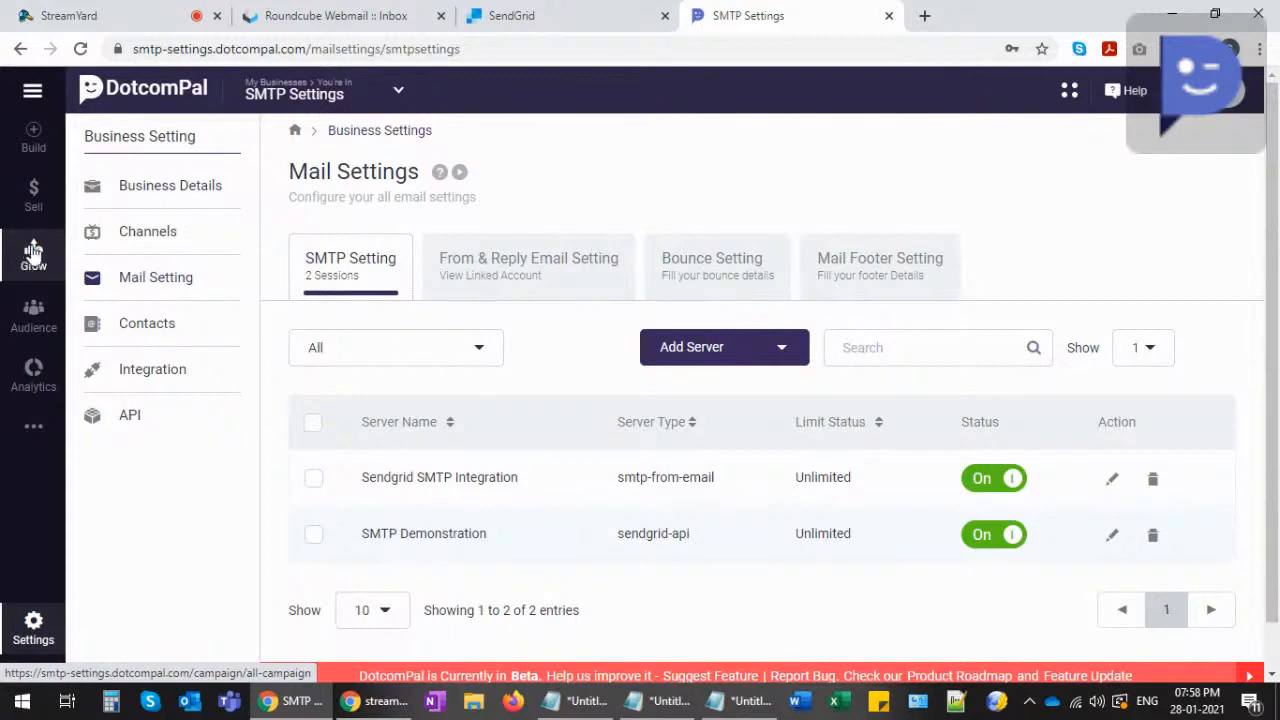
{"action": "middle_click", "coordinate": [33, 312]}
{"action": "left_click", "coordinate": [908, 12]}
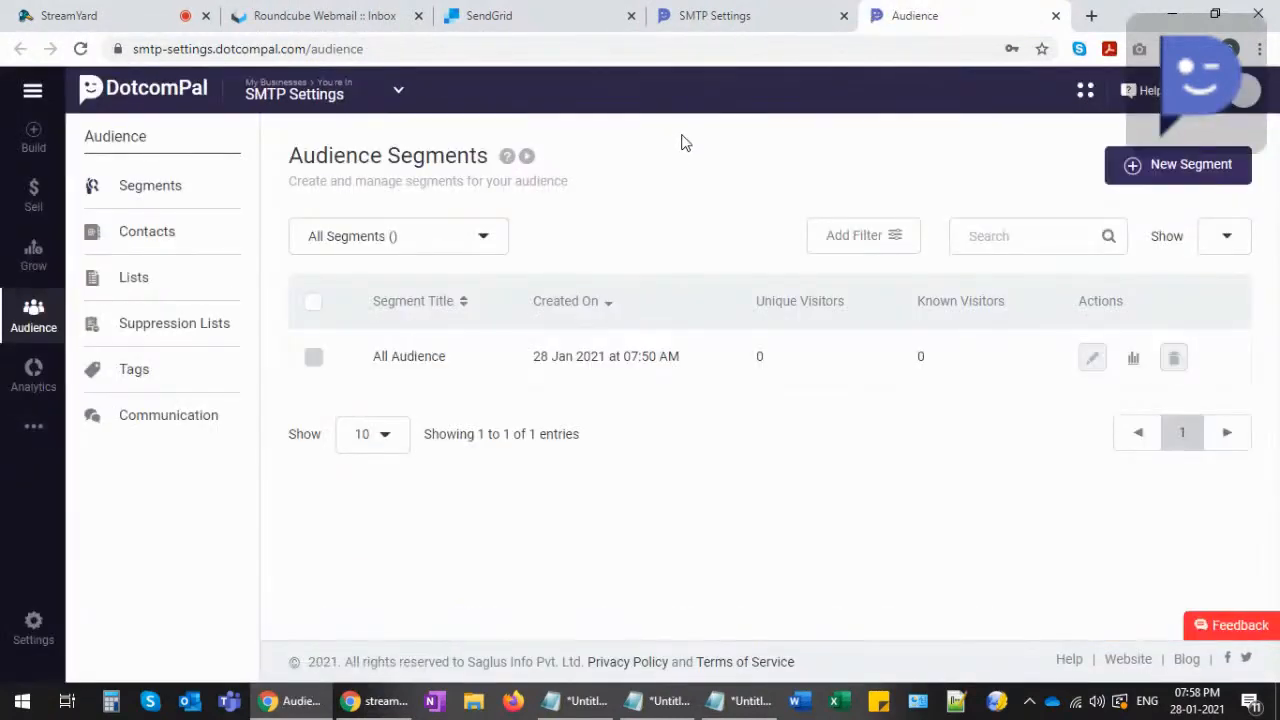
{"action": "left_click", "coordinate": [131, 229]}
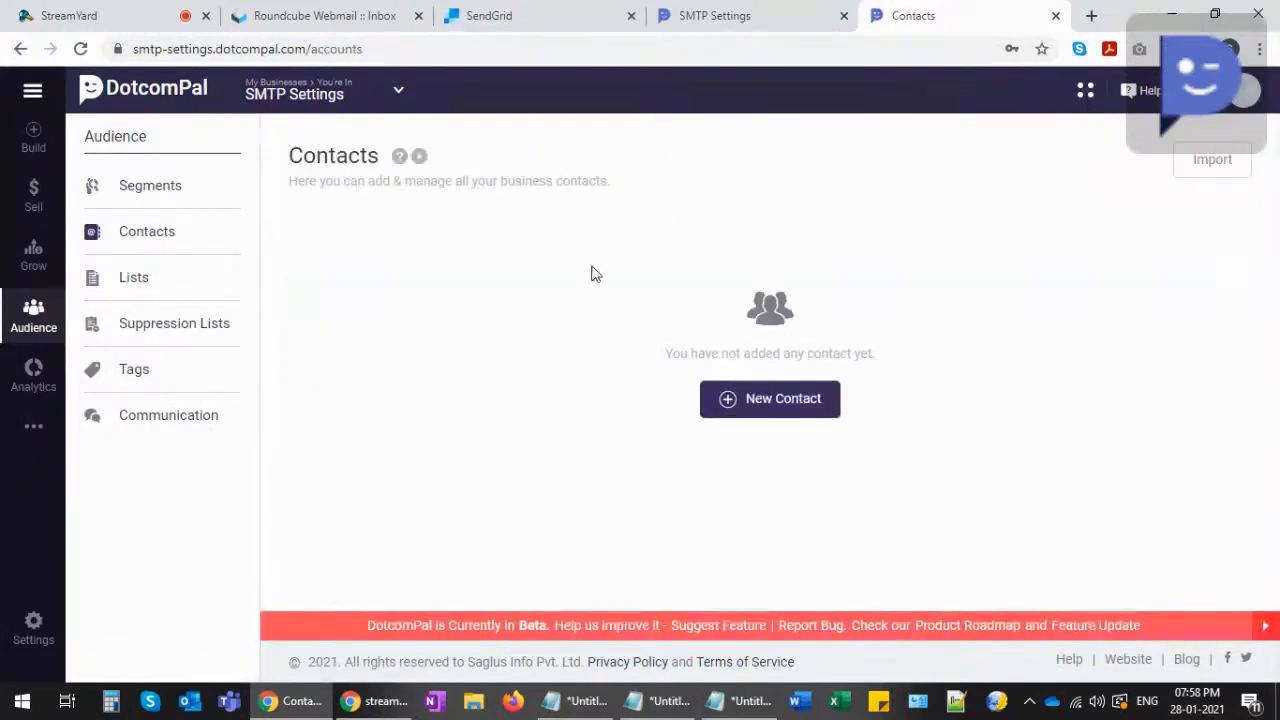
- Start a new contact and enter the test person's full name and Gmail address
{"action": "left_click", "coordinate": [765, 406]}
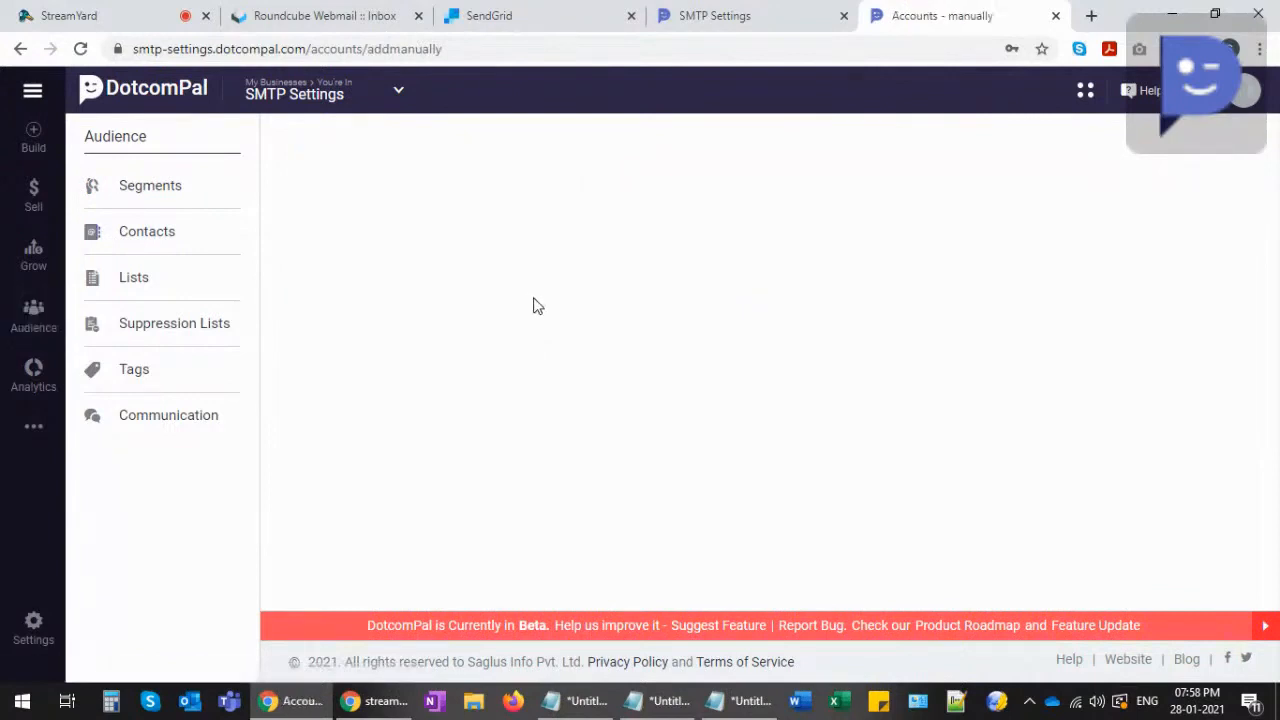
{"action": "left_click", "coordinate": [600, 325]}
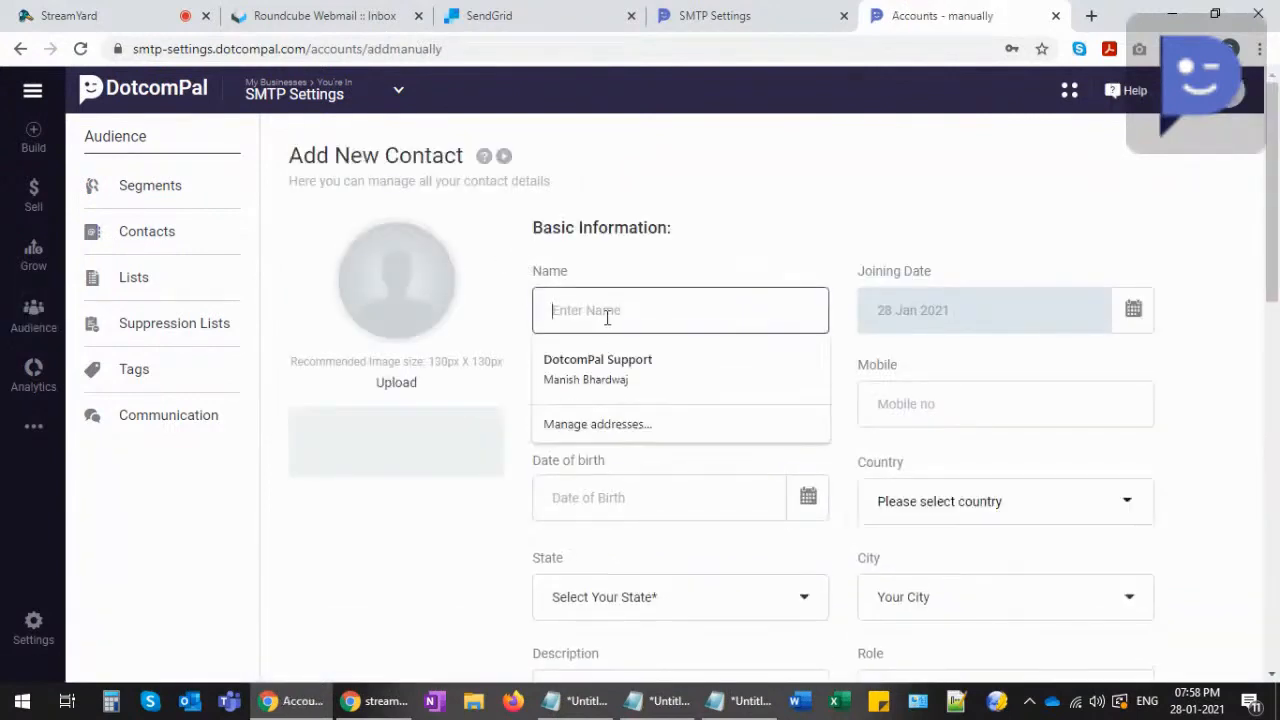
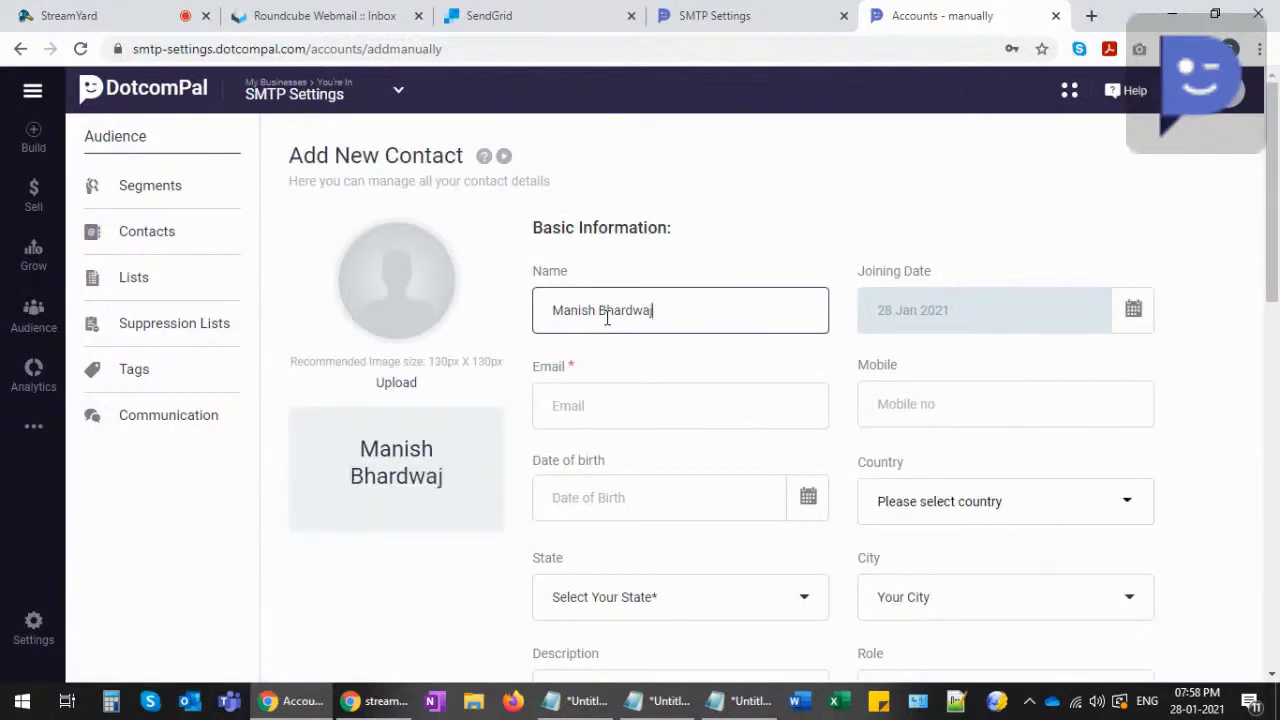
{"action": "left_click", "coordinate": [573, 402]}
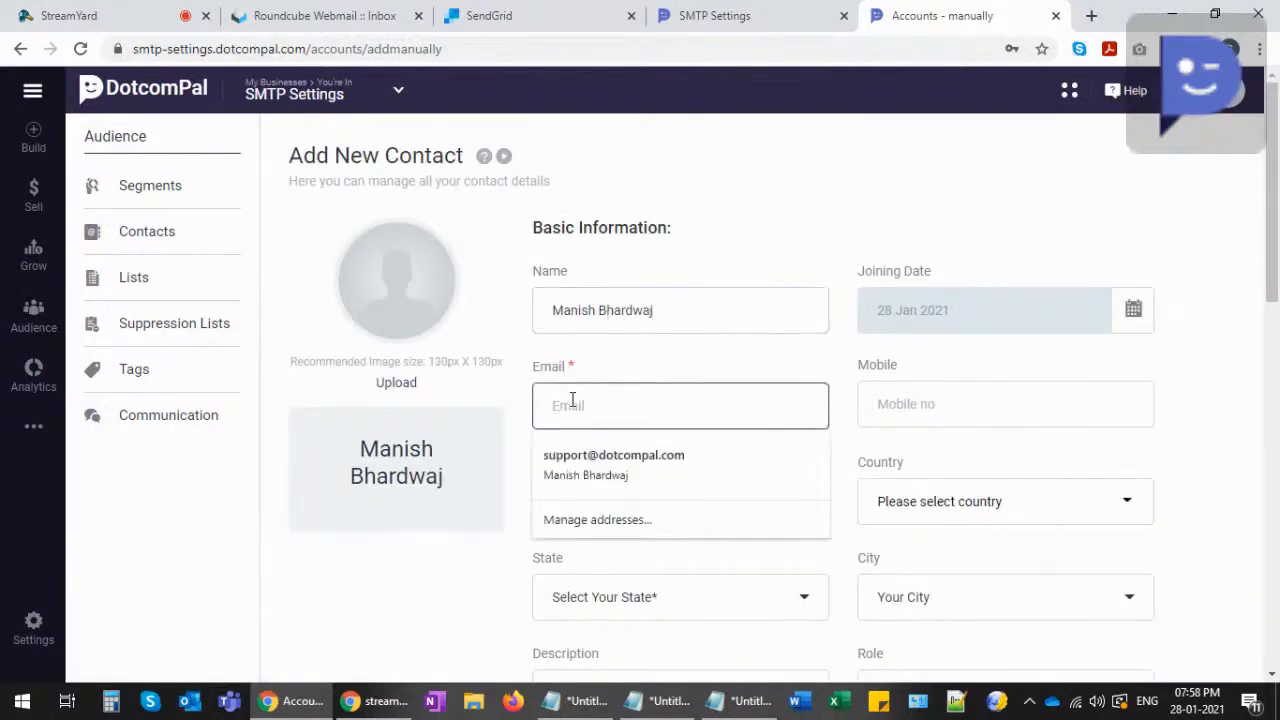
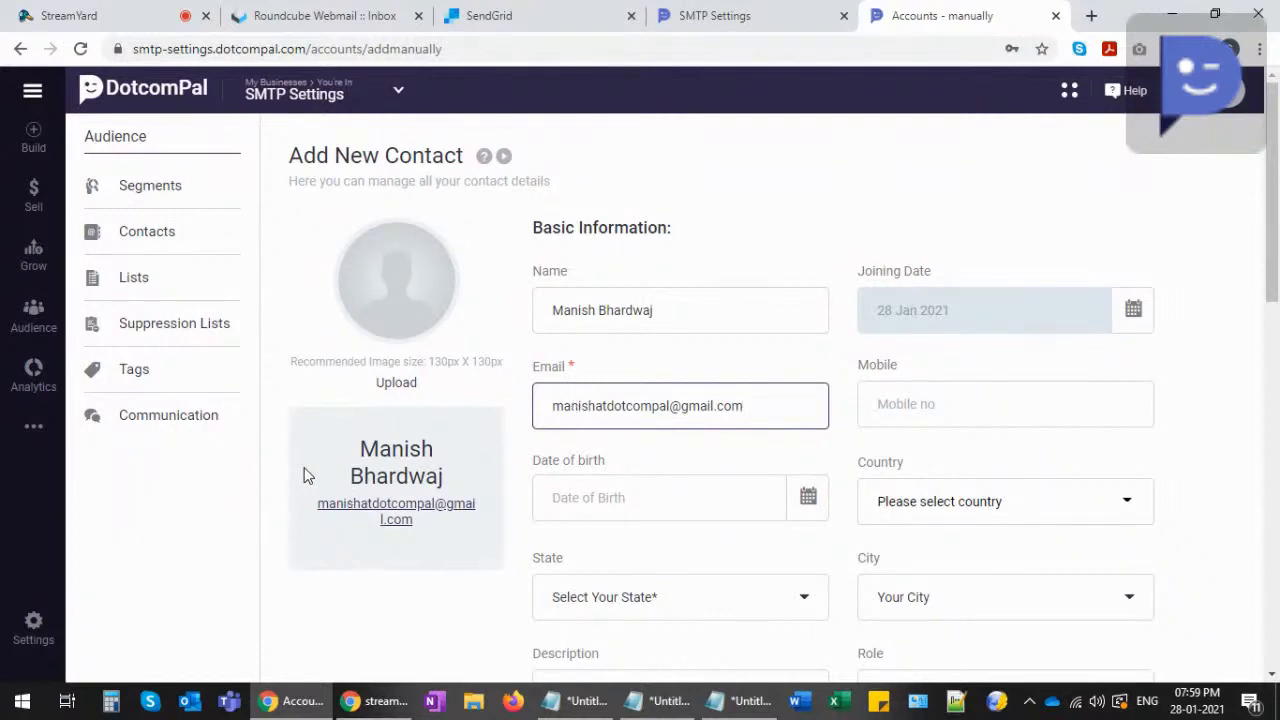
- Save the new contact so it appears in the Contacts list
{"action": "scroll", "coordinate": [307, 476], "scroll_direction": "down", "scroll_amount": 2}
{"action": "scroll", "coordinate": [386, 546], "scroll_direction": "up", "scroll_amount": 2}
{"action": "scroll", "coordinate": [660, 462], "scroll_direction": "down", "scroll_amount": 4}
{"action": "scroll", "coordinate": [668, 462], "scroll_direction": "up", "scroll_amount": 3}
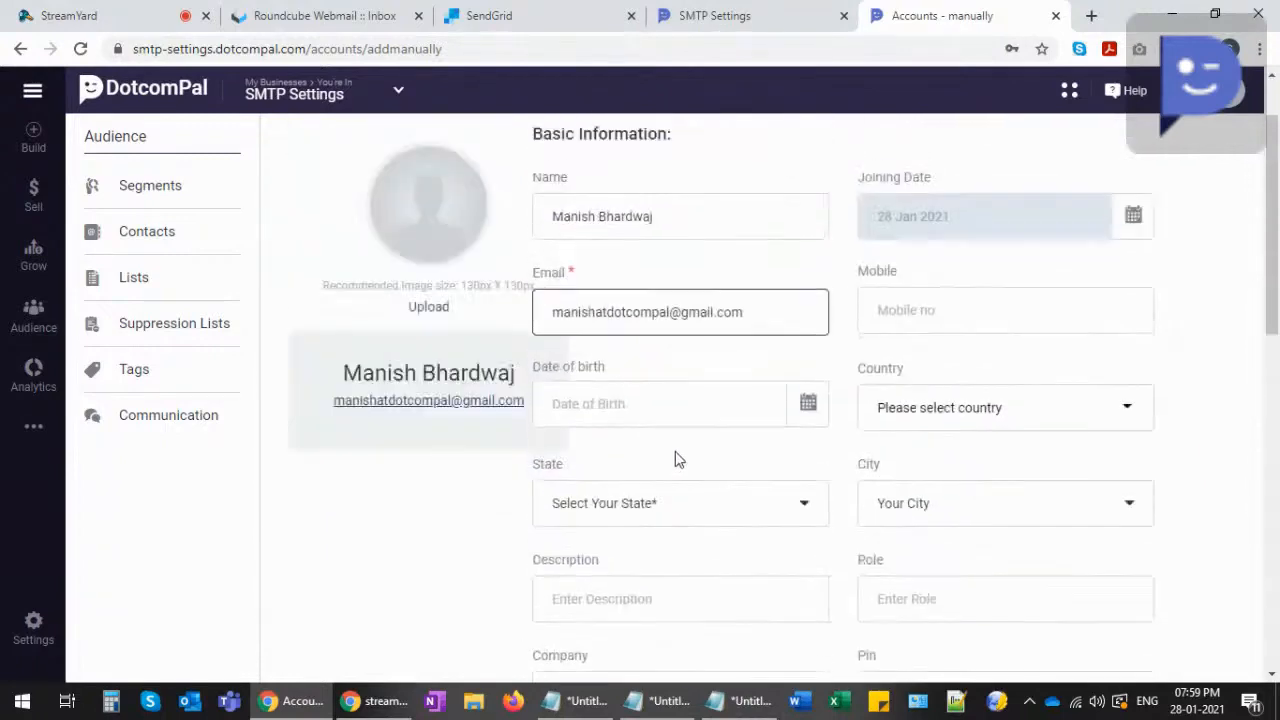
{"action": "scroll", "coordinate": [587, 480], "scroll_direction": "down", "scroll_amount": 2}
{"action": "scroll", "coordinate": [587, 480], "scroll_direction": "down", "scroll_amount": 8}
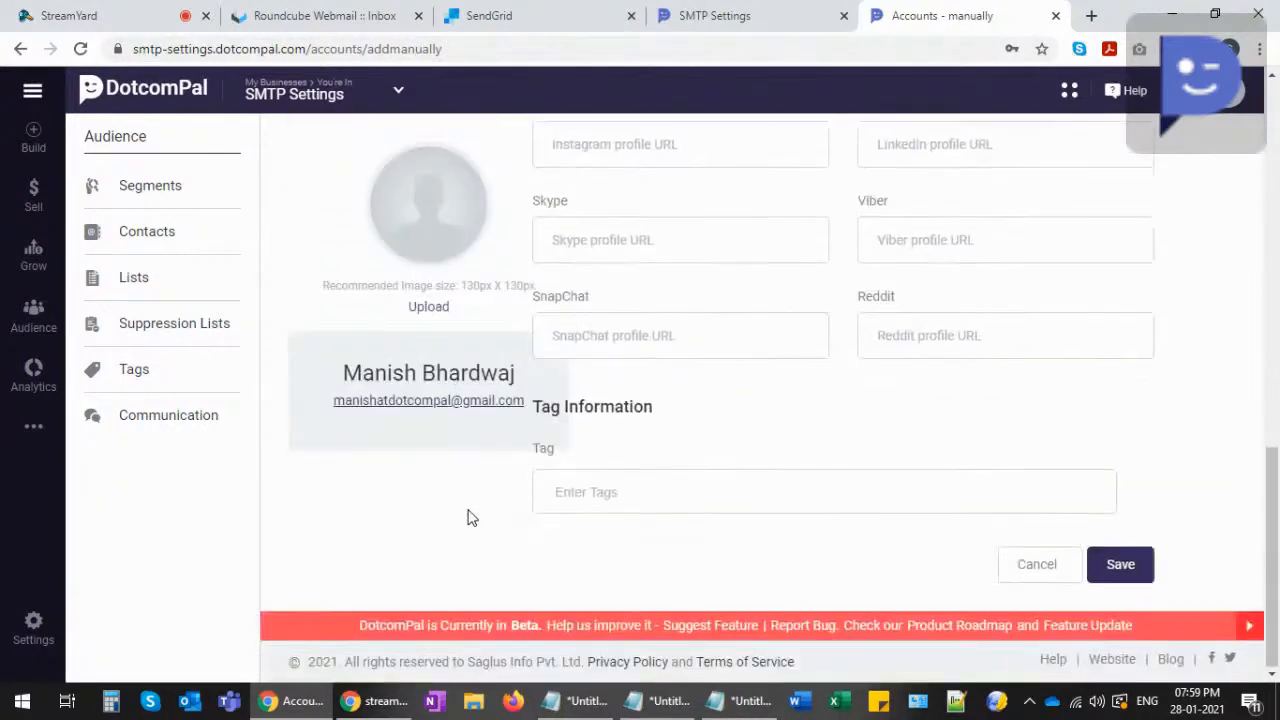
{"action": "left_click", "coordinate": [1126, 566]}
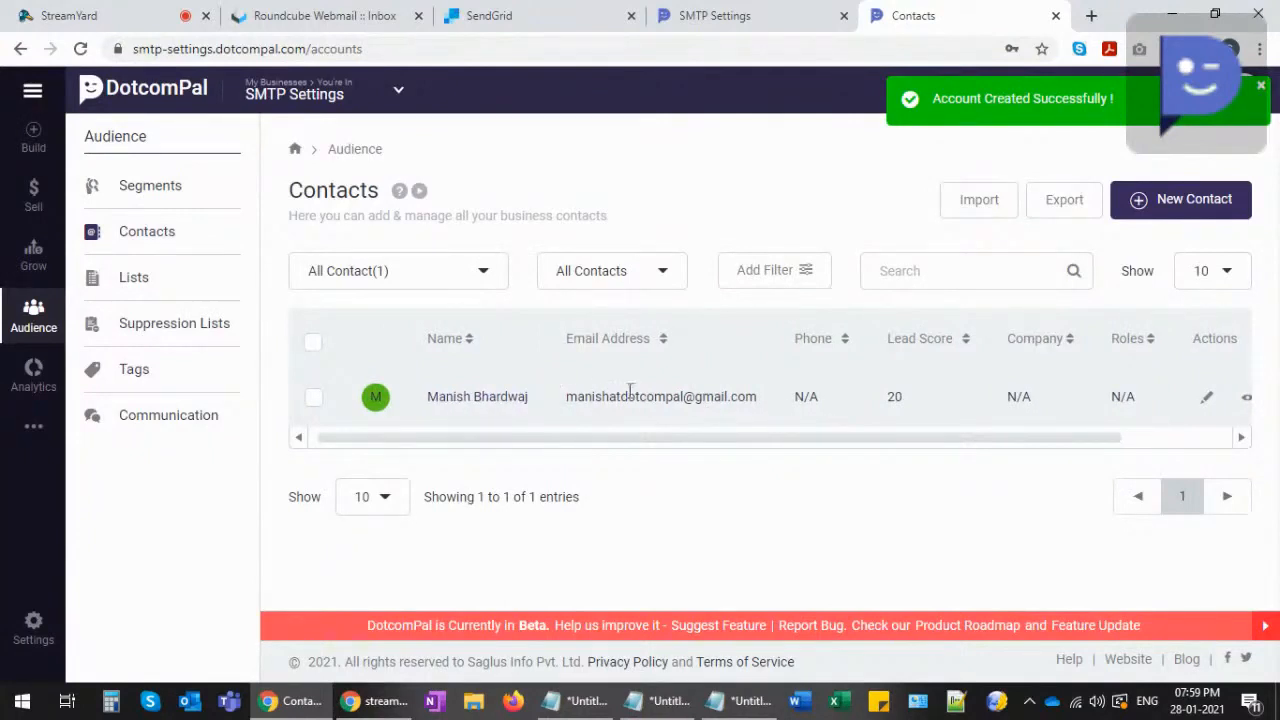
{"action": "left_click", "coordinate": [1091, 15]}
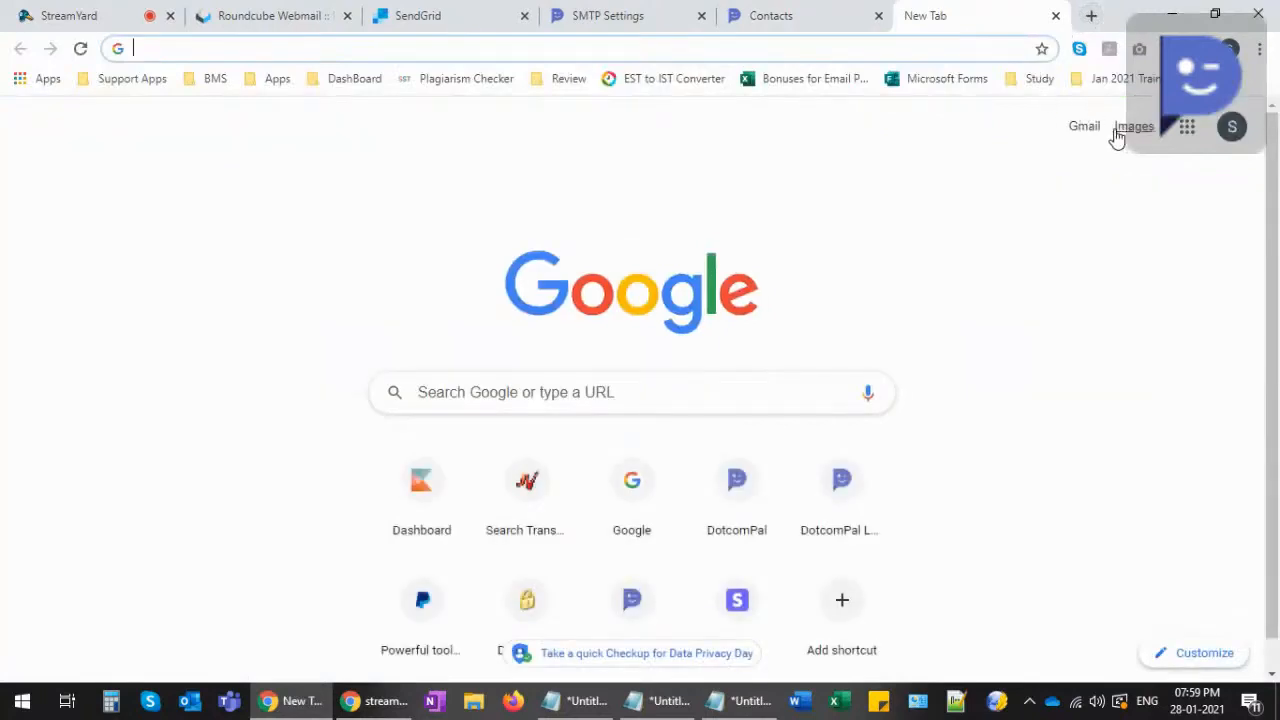
- Switch to the test contact's Google account, open its Gmail inbox, then return to DotcomPal
{"action": "left_click", "coordinate": [1231, 128]}
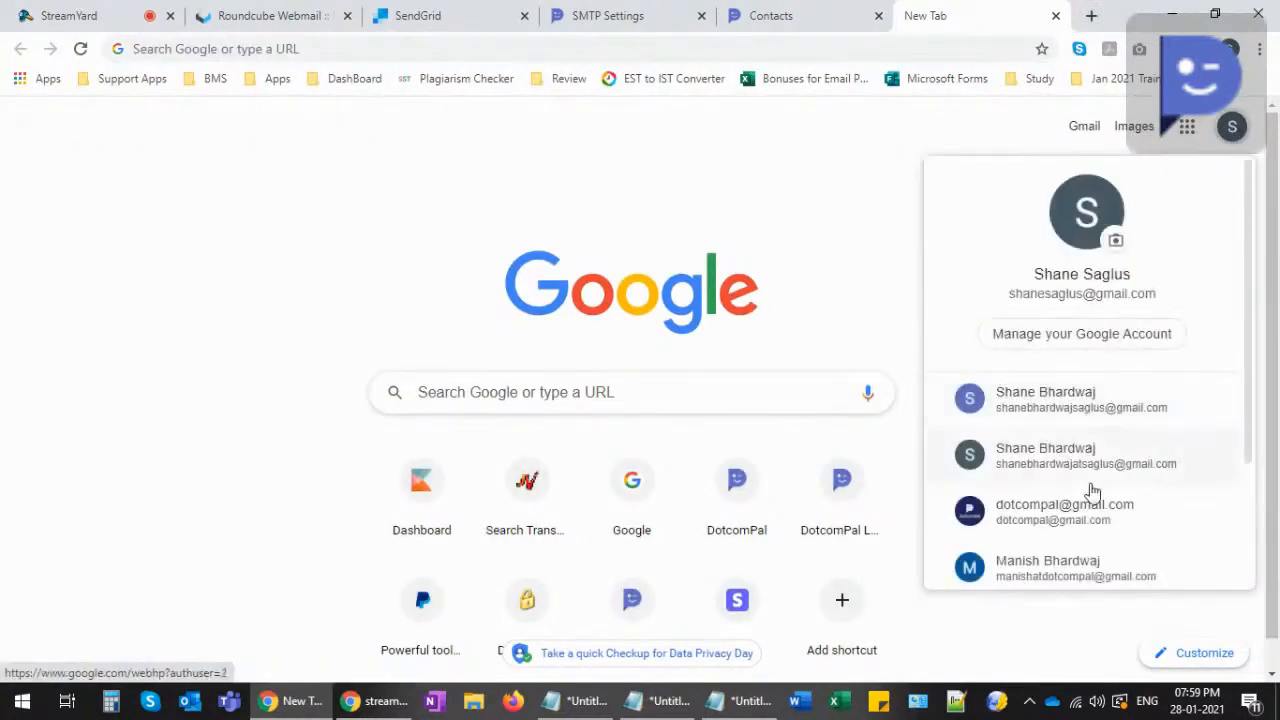
{"action": "left_click", "coordinate": [1057, 568]}
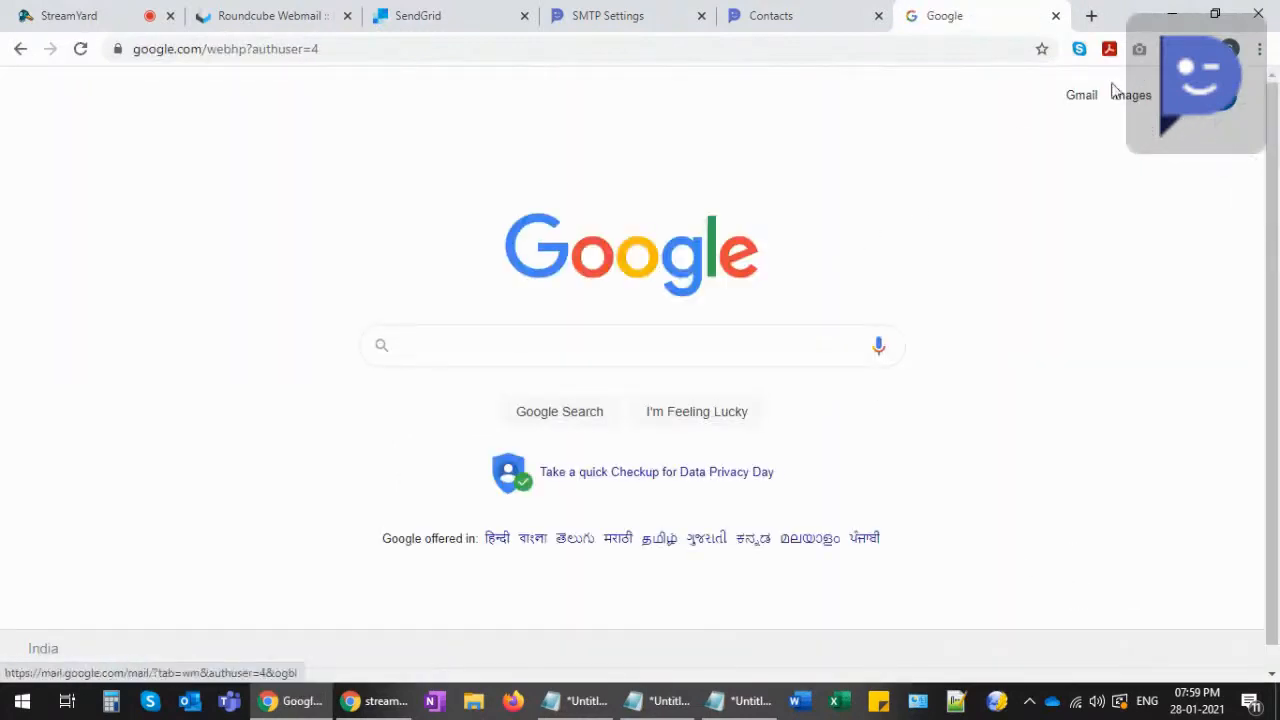
{"action": "left_click", "coordinate": [1083, 98]}
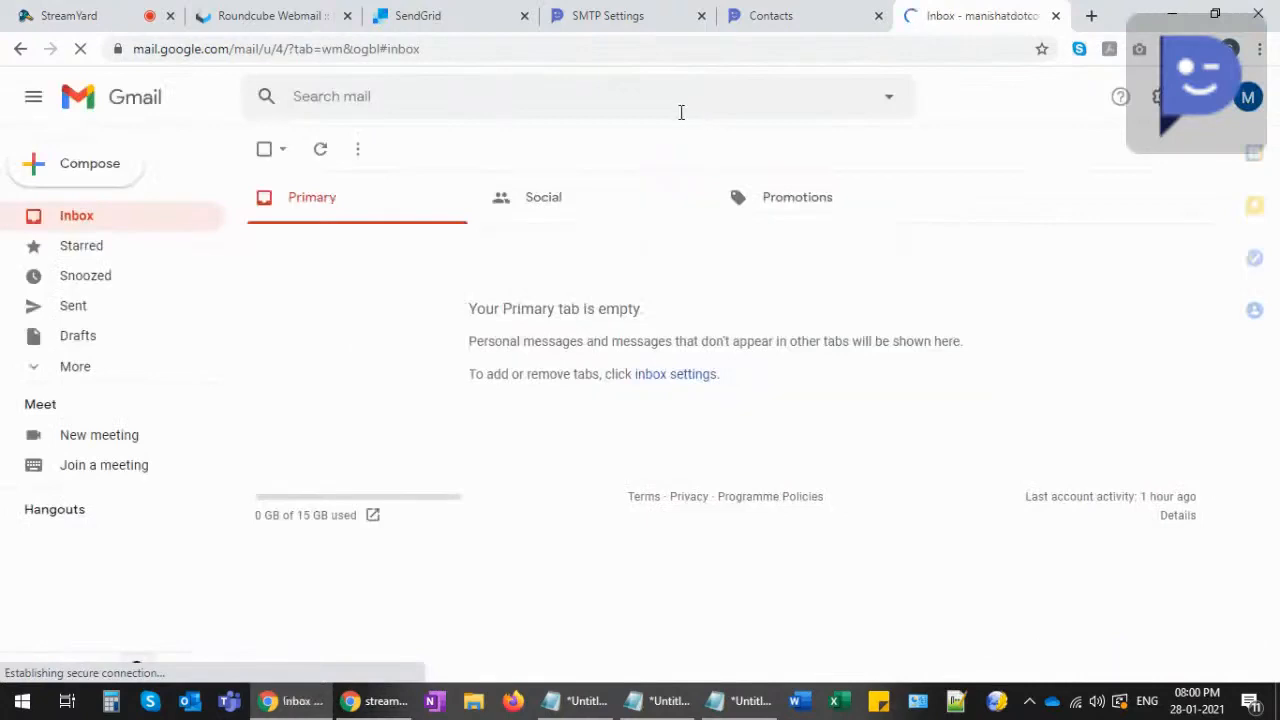
{"action": "left_click", "coordinate": [1247, 97]}
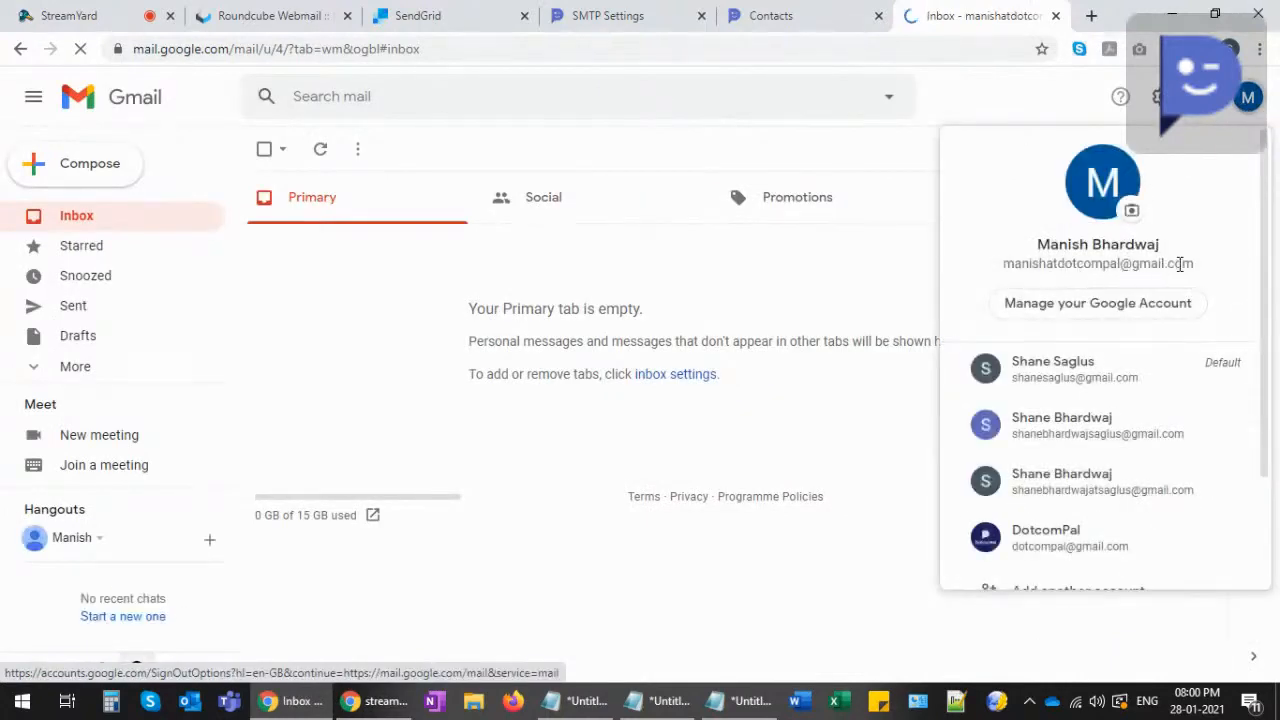
{"action": "left_click", "coordinate": [641, 15]}
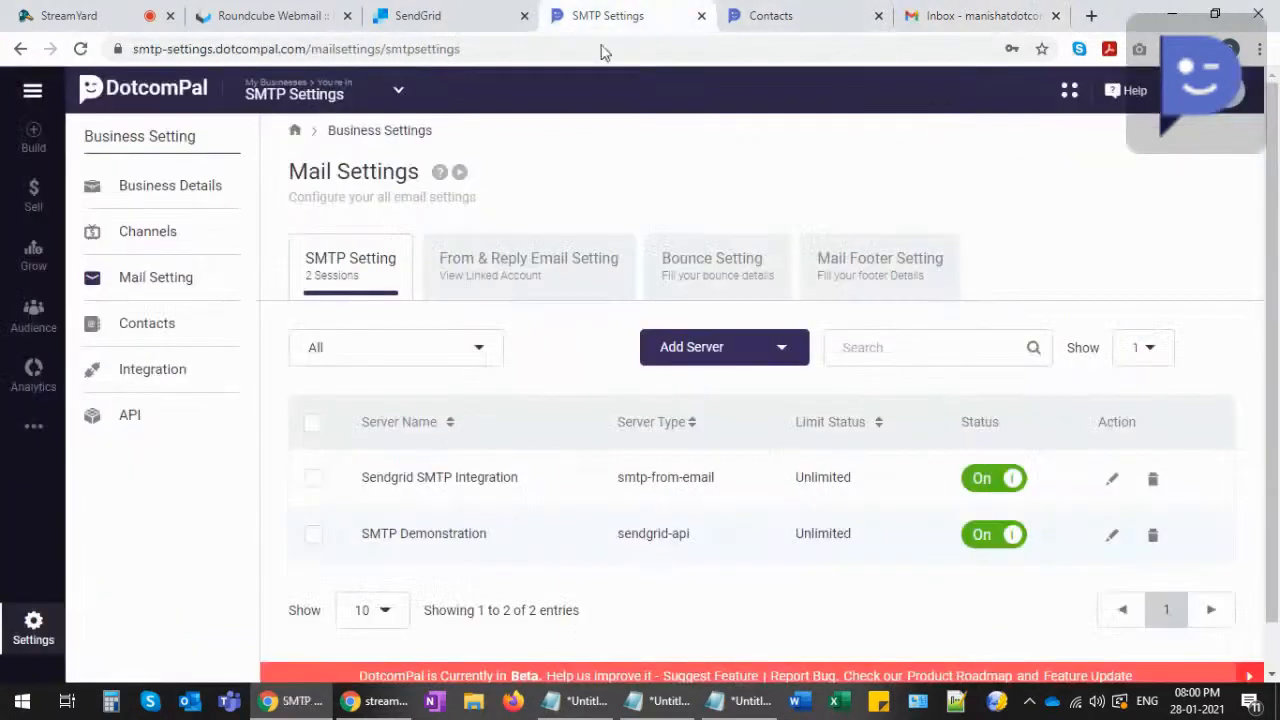
- Open Grow's All Campaigns overview showing 0 campaigns, then go to Mails
{"action": "left_click", "coordinate": [33, 265]}
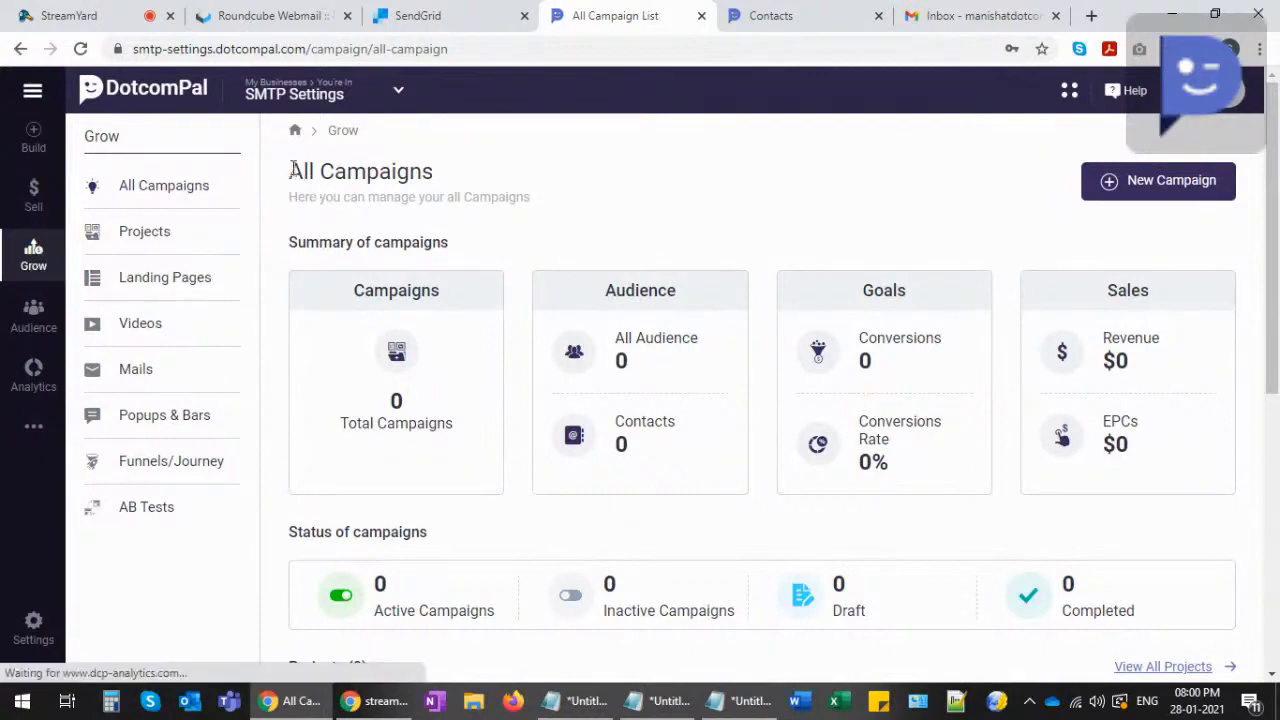
{"action": "left_click_drag", "start_coordinate": [290, 172], "coordinate": [437, 174]}
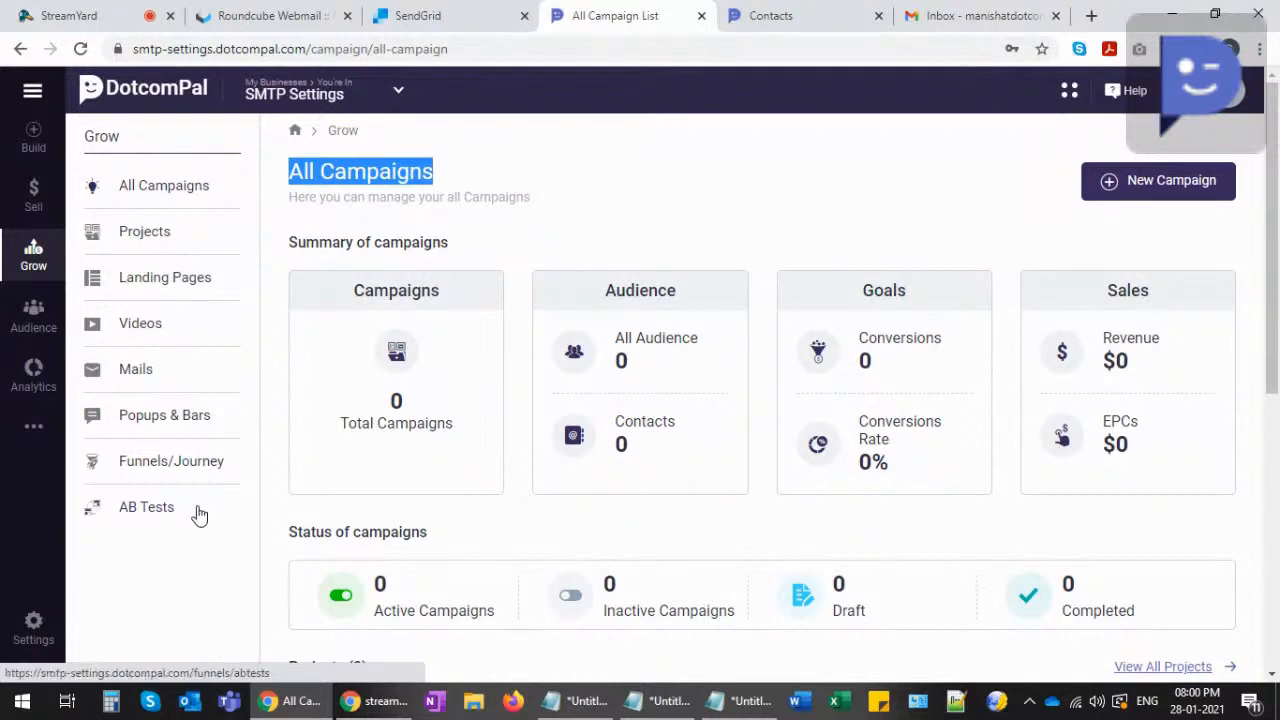
{"action": "left_click", "coordinate": [135, 370]}
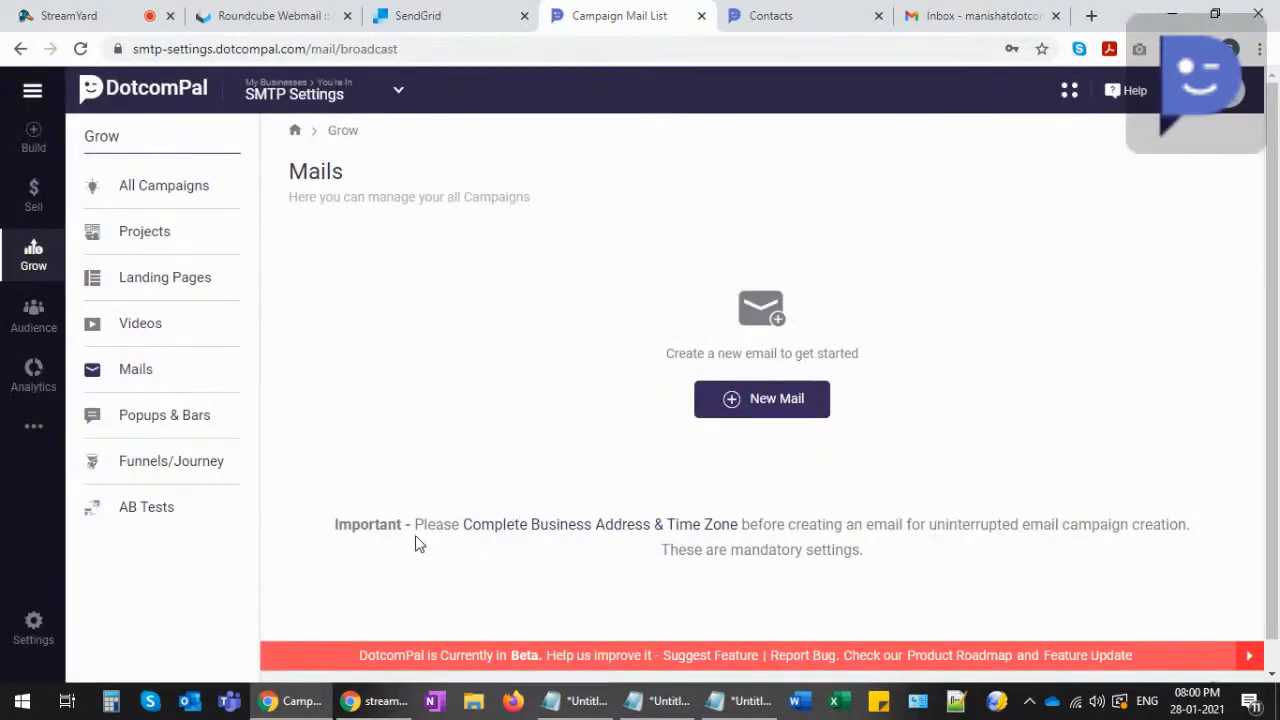
- Read the notice about mandatory business address and time zone, then open Business Details in a new tab
{"action": "left_click_drag", "start_coordinate": [417, 532], "coordinate": [1182, 524]}
{"action": "left_click", "coordinate": [951, 532]}
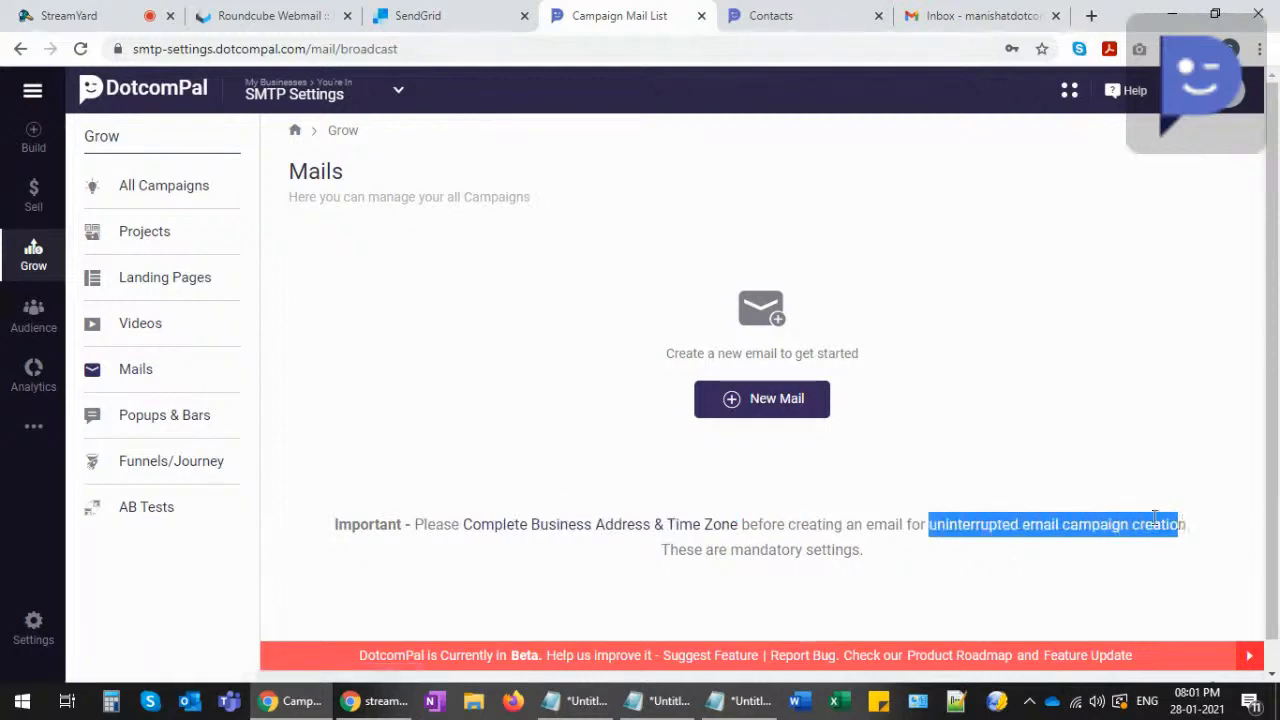
{"action": "left_click_drag", "start_coordinate": [658, 552], "coordinate": [858, 550]}
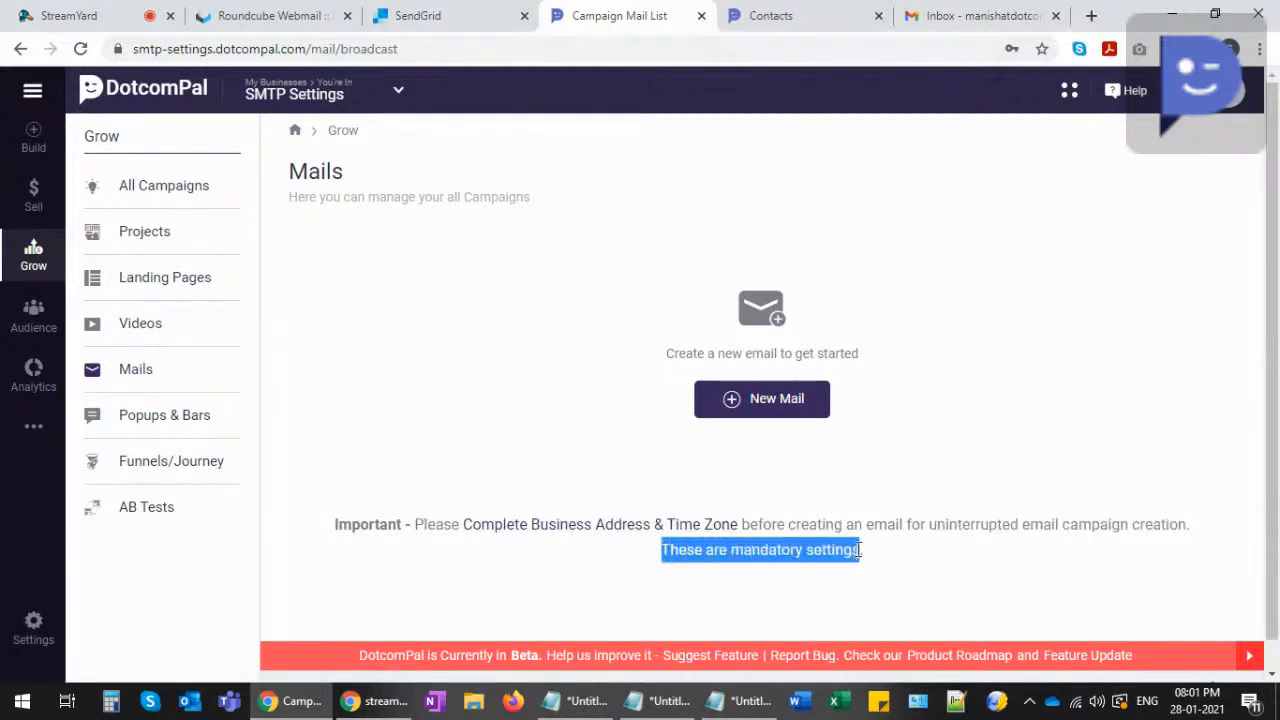
{"action": "left_click", "coordinate": [33, 626]}
{"action": "left_click", "coordinate": [710, 12]}
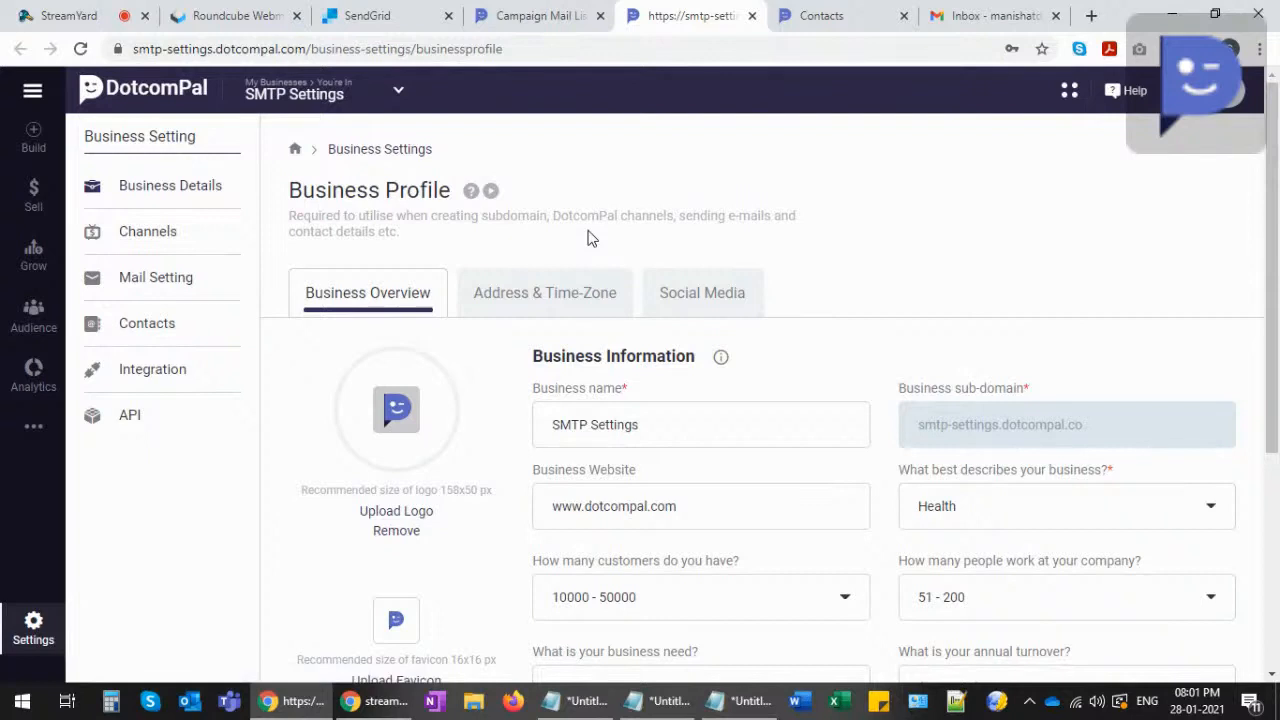
- Fill the business address and ZIP code from the saved suggestion on the Address & Time-Zone tab
{"action": "left_click", "coordinate": [525, 302]}
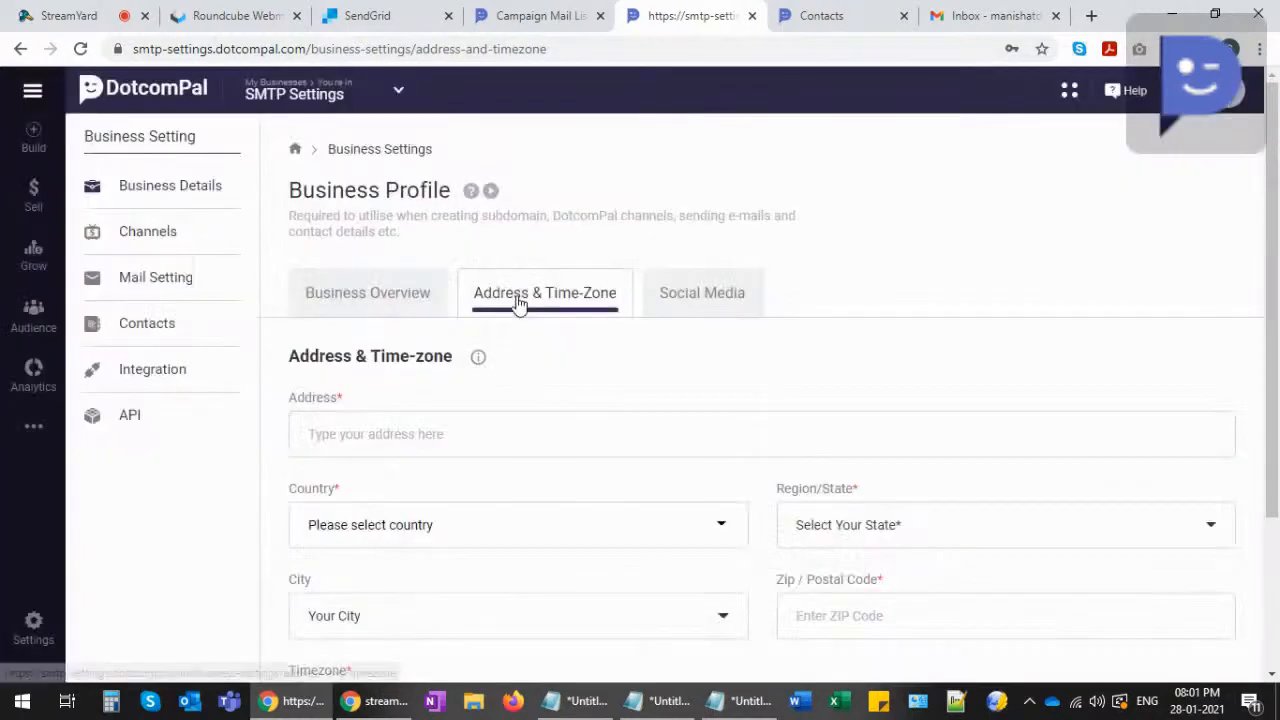
{"action": "left_click", "coordinate": [352, 434]}
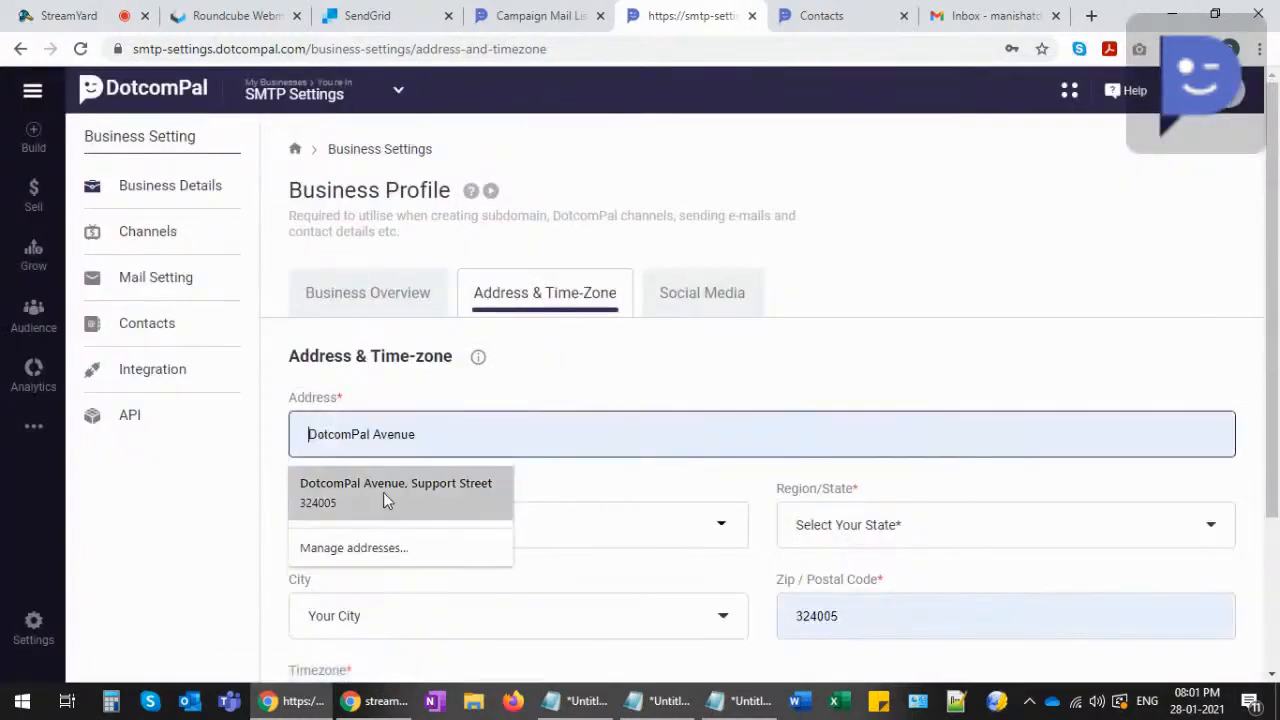
{"action": "left_click", "coordinate": [417, 487]}
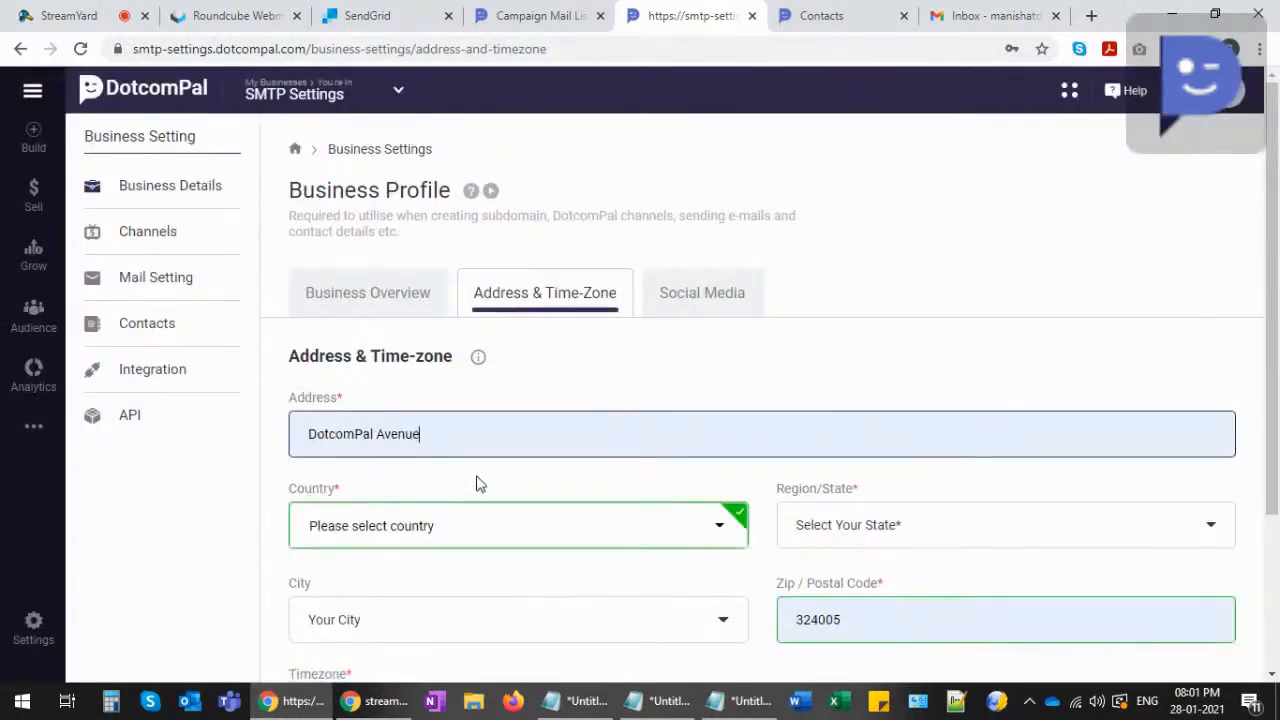
{"action": "scroll", "coordinate": [425, 437], "scroll_direction": "down", "scroll_amount": 1}
- Set the country to India and the region/state to Rajasthan
{"action": "left_click", "coordinate": [422, 437]}
{"action": "left_click", "coordinate": [384, 485]}
{"action": "type", "text": "india"}
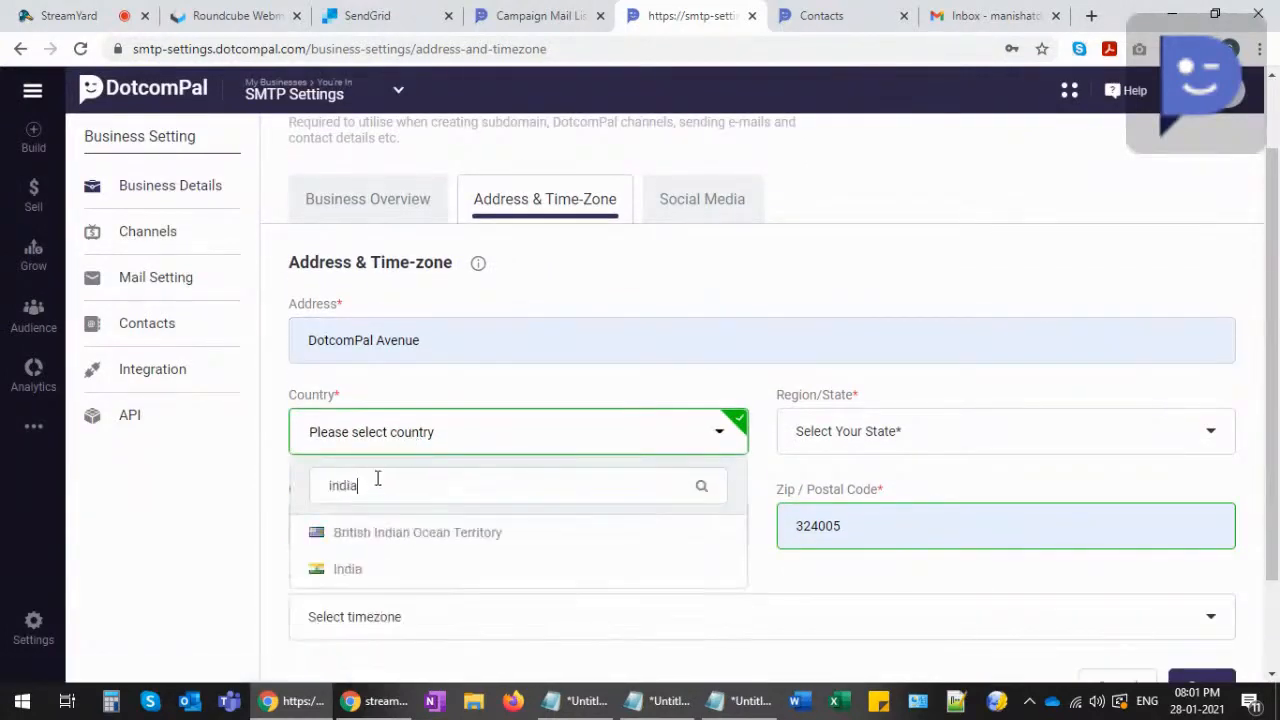
{"action": "left_click", "coordinate": [354, 575]}
{"action": "left_click", "coordinate": [897, 441]}
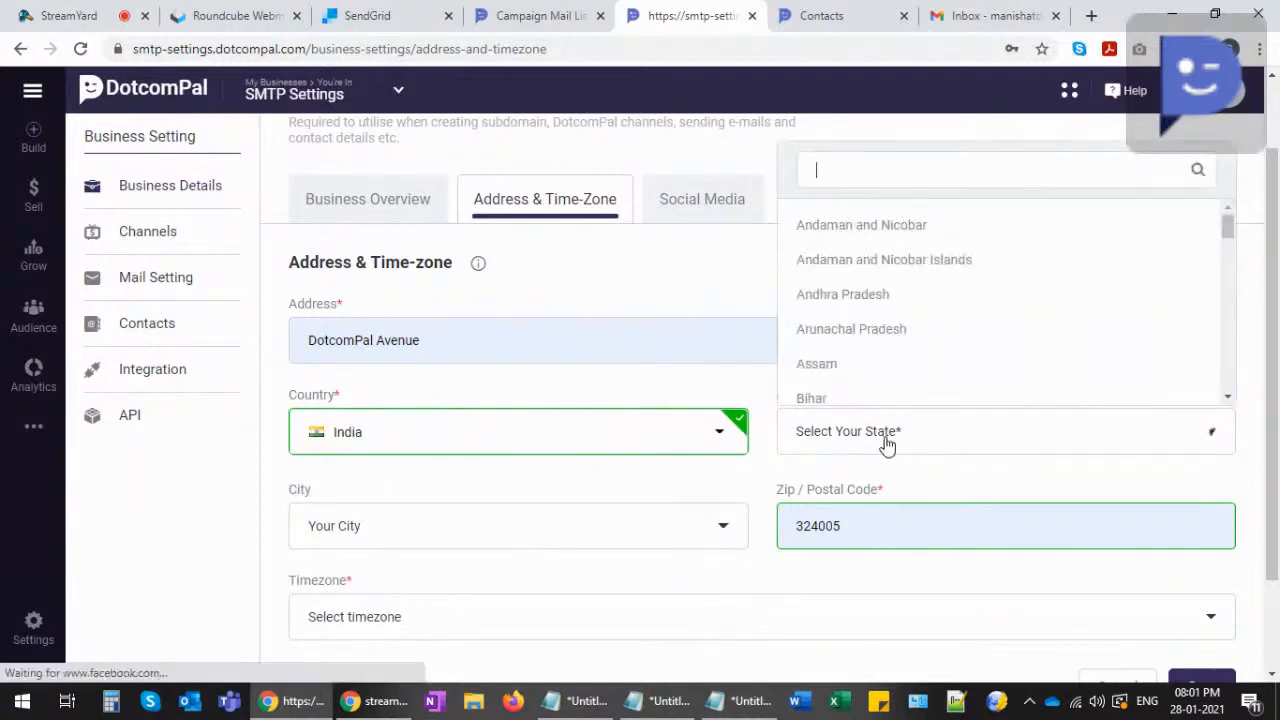
{"action": "type", "text": "ra"}
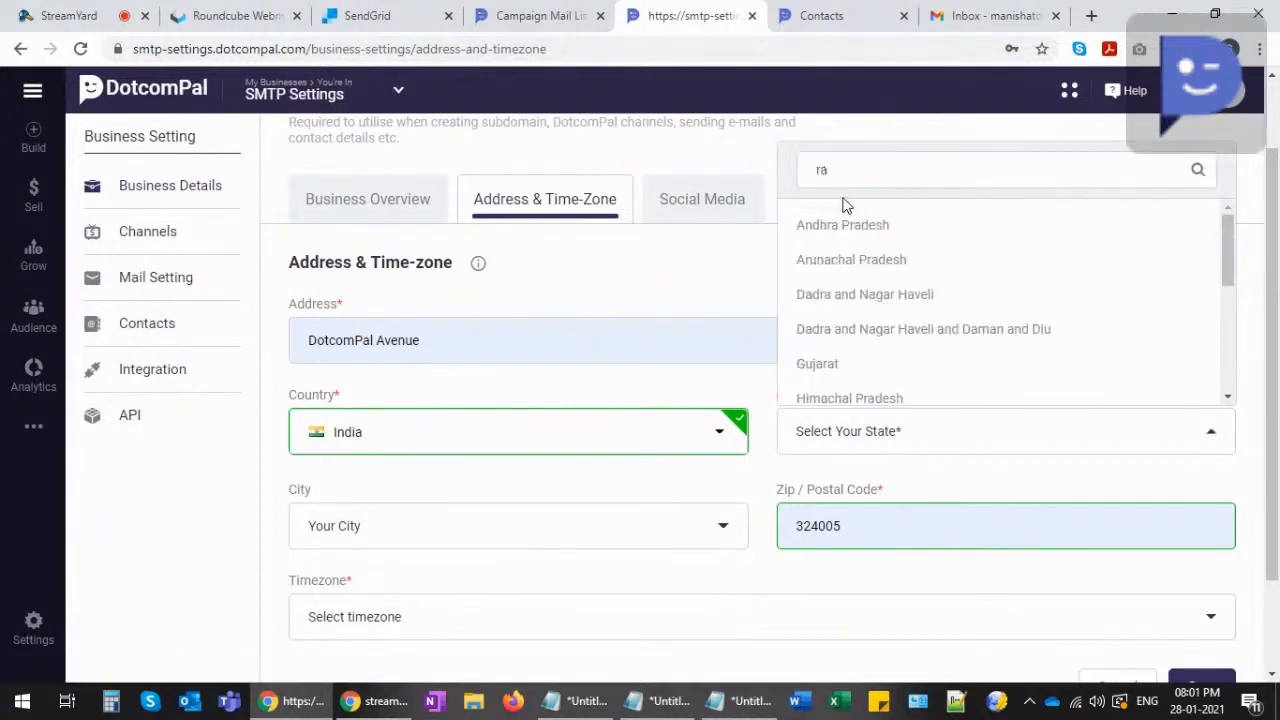
{"action": "type", "text": "ja"}
{"action": "left_click", "coordinate": [828, 392]}
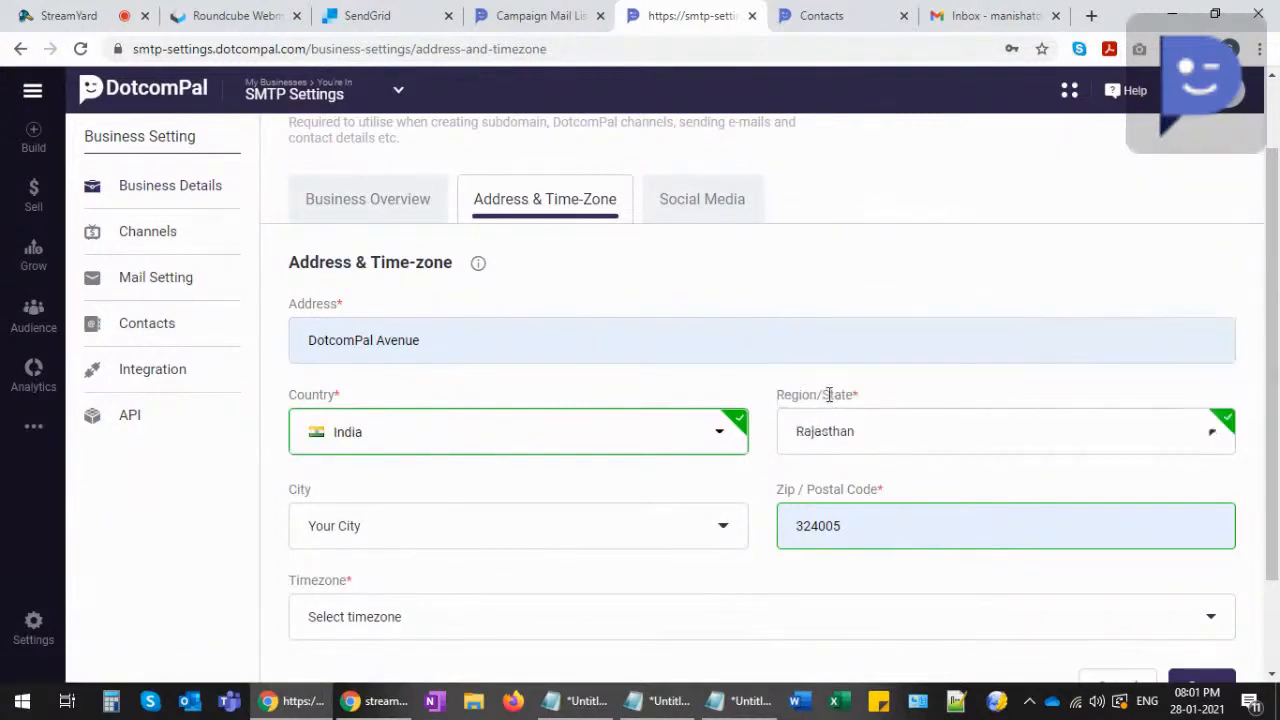
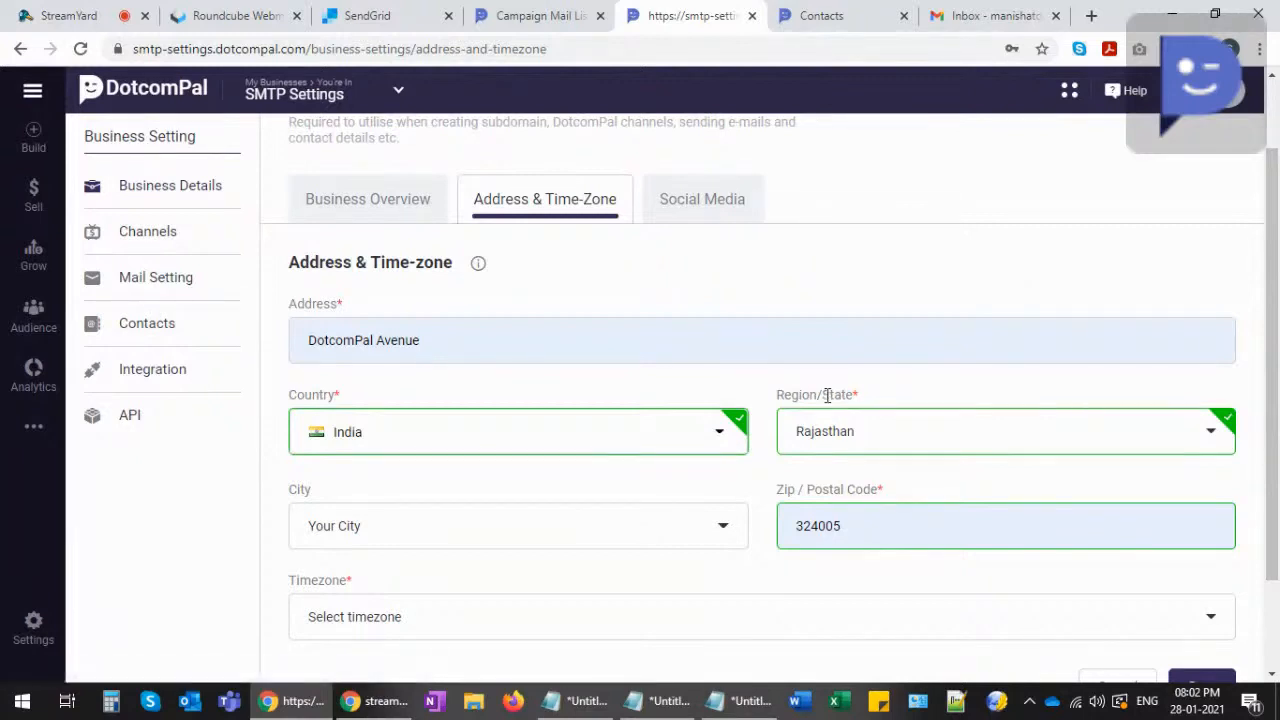
- Set the city to Kota and the timezone to Asia/Kolkata, then save the business address
{"action": "scroll", "coordinate": [620, 480], "scroll_direction": "down", "scroll_amount": 1}
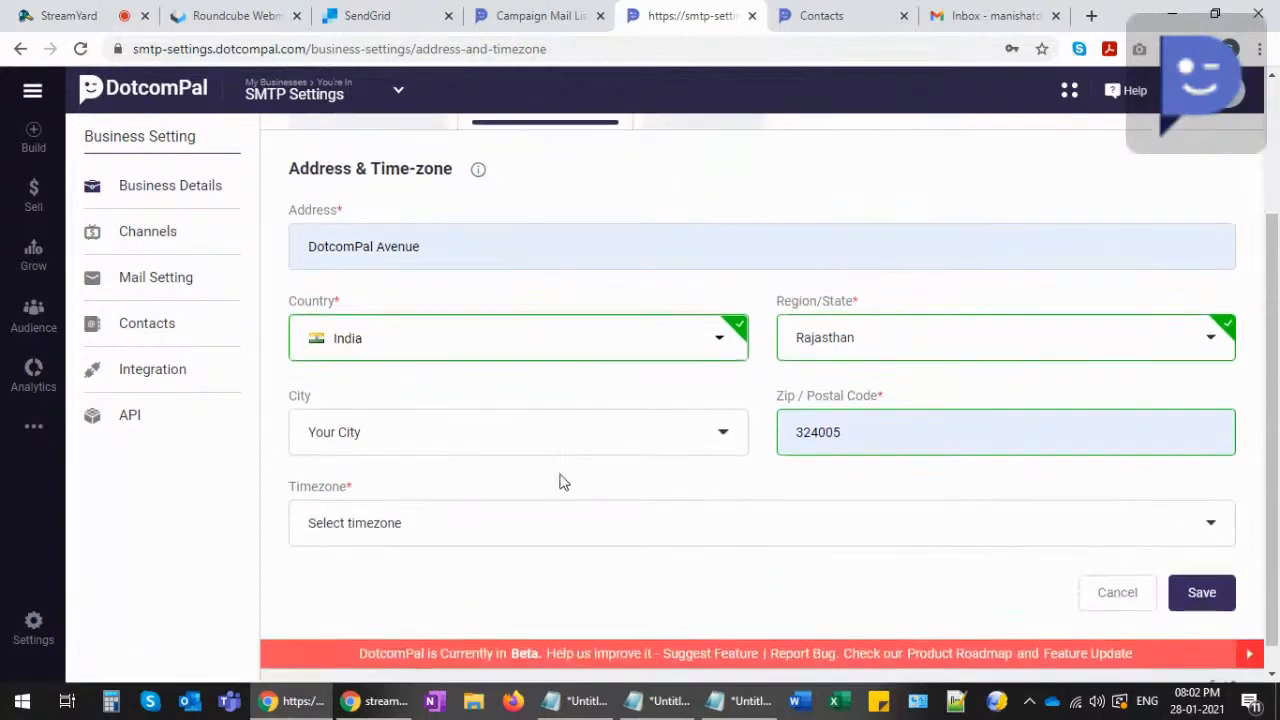
{"action": "left_click", "coordinate": [466, 445]}
{"action": "type", "text": "kota"}
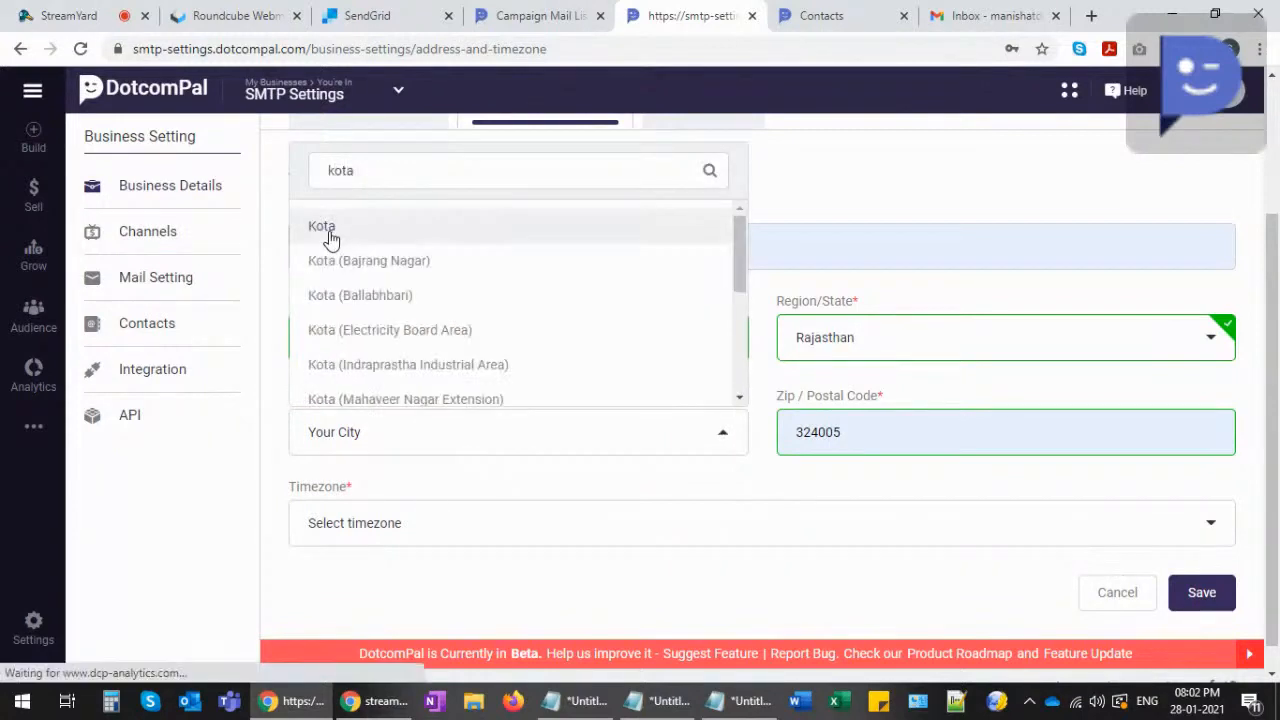
{"action": "left_click", "coordinate": [330, 228]}
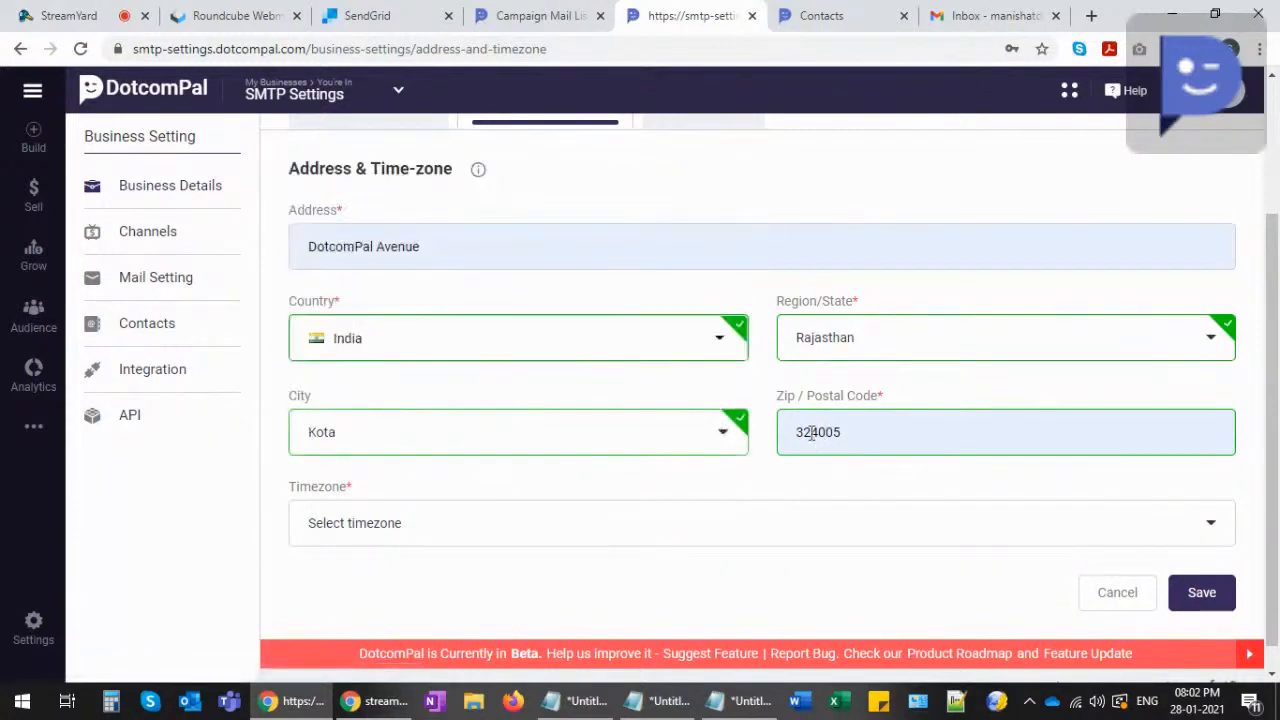
{"action": "left_click", "coordinate": [399, 529]}
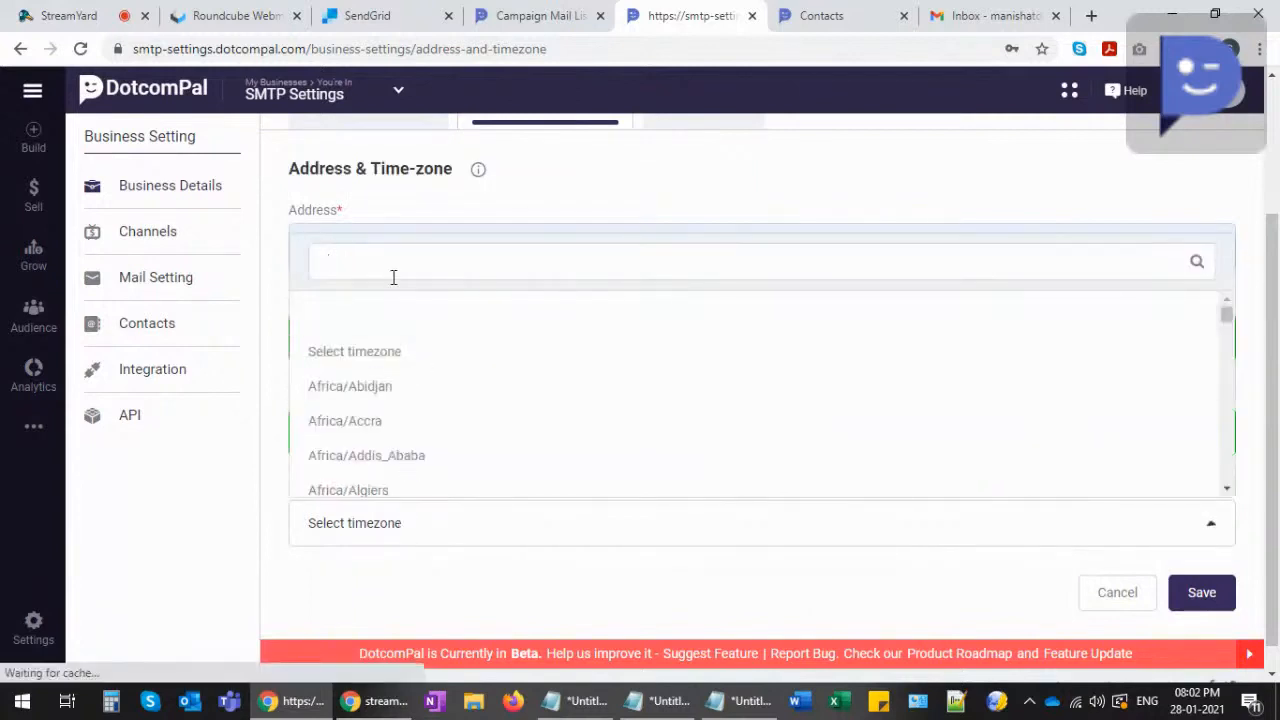
{"action": "type", "text": "kol"}
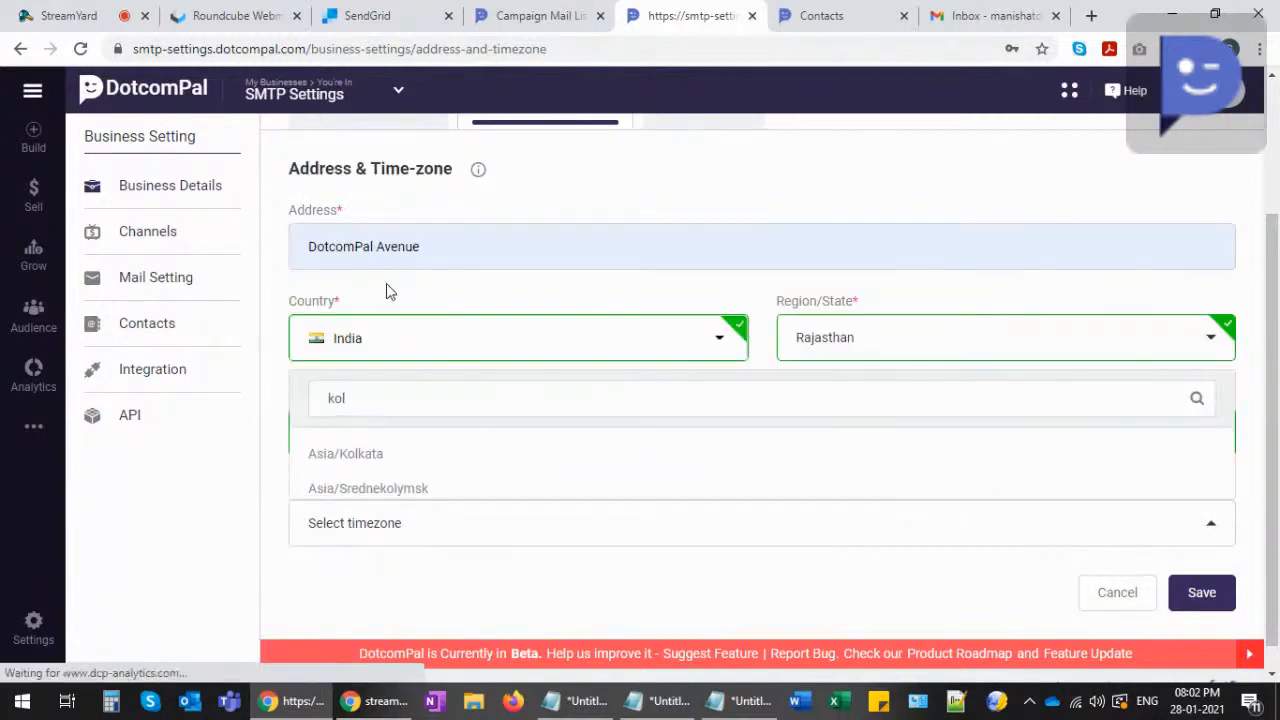
{"action": "left_click", "coordinate": [371, 457]}
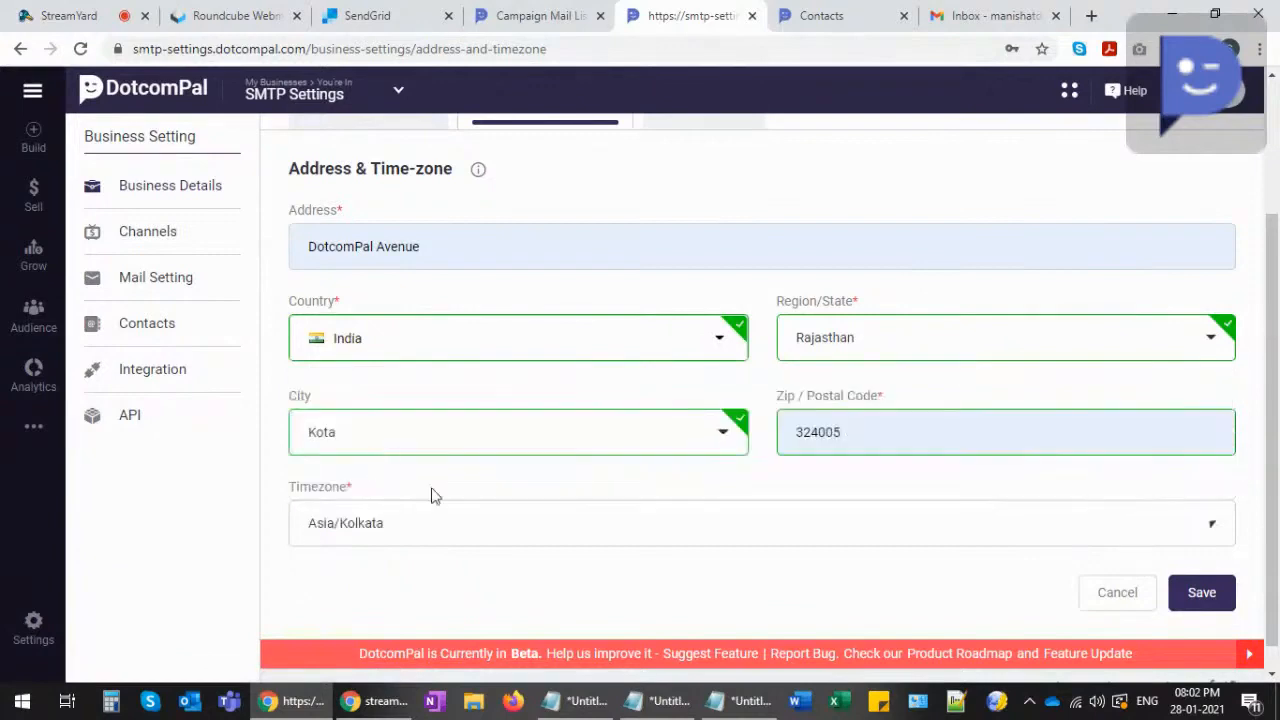
{"action": "left_click", "coordinate": [1204, 593]}
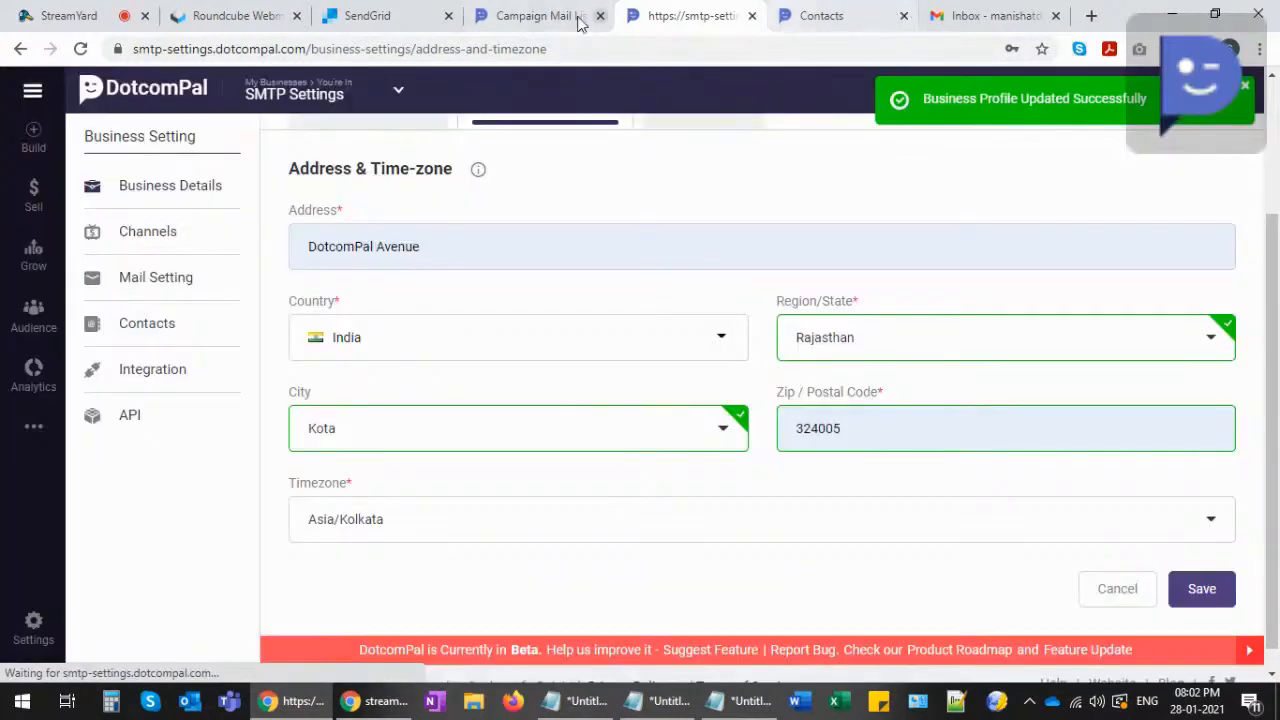
- From the campaign Mails page, create a new mail broadcast named 'Demonstration'
{"action": "left_click", "coordinate": [537, 17]}
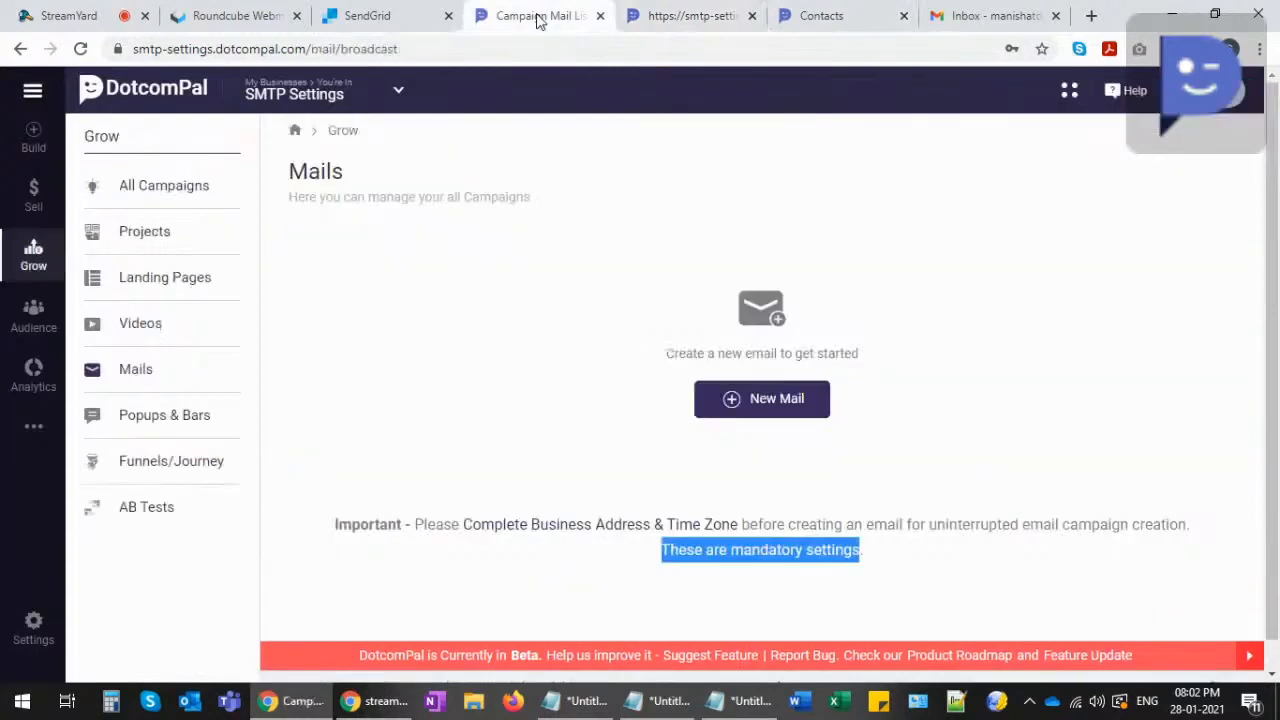
{"action": "left_click", "coordinate": [765, 404]}
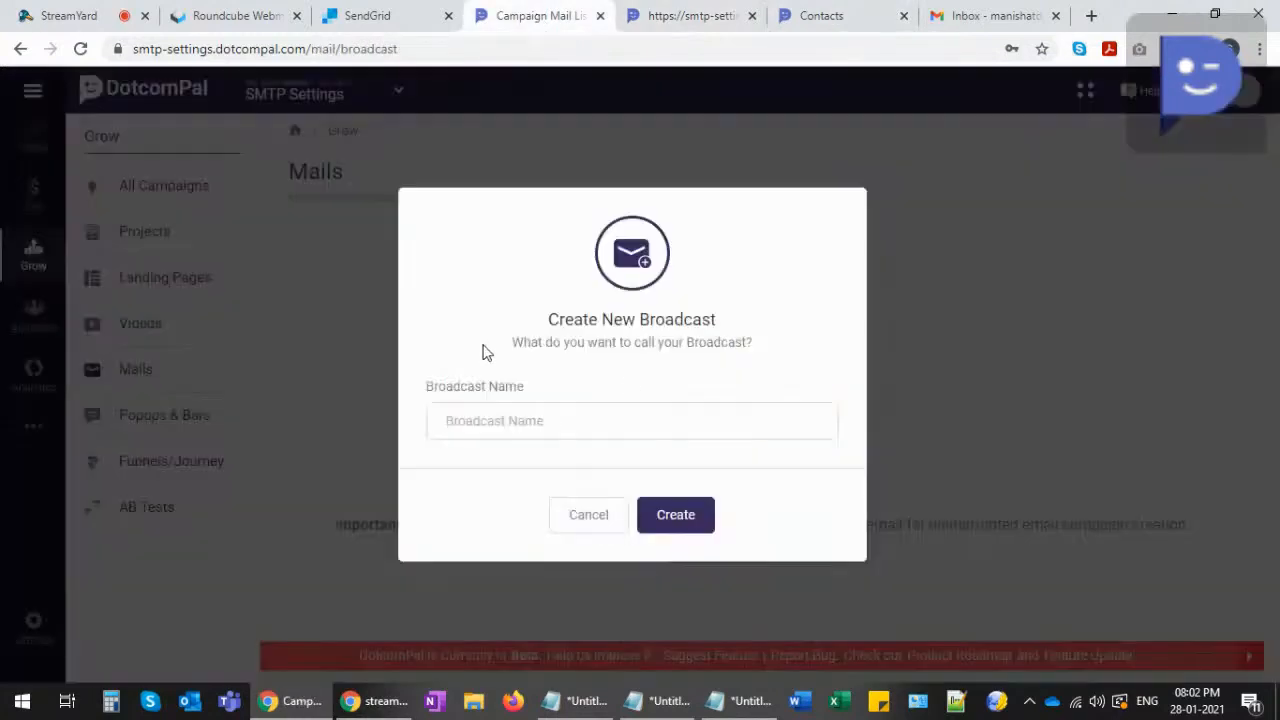
{"action": "left_click", "coordinate": [490, 412]}
{"action": "type", "text": "Demonstration"}
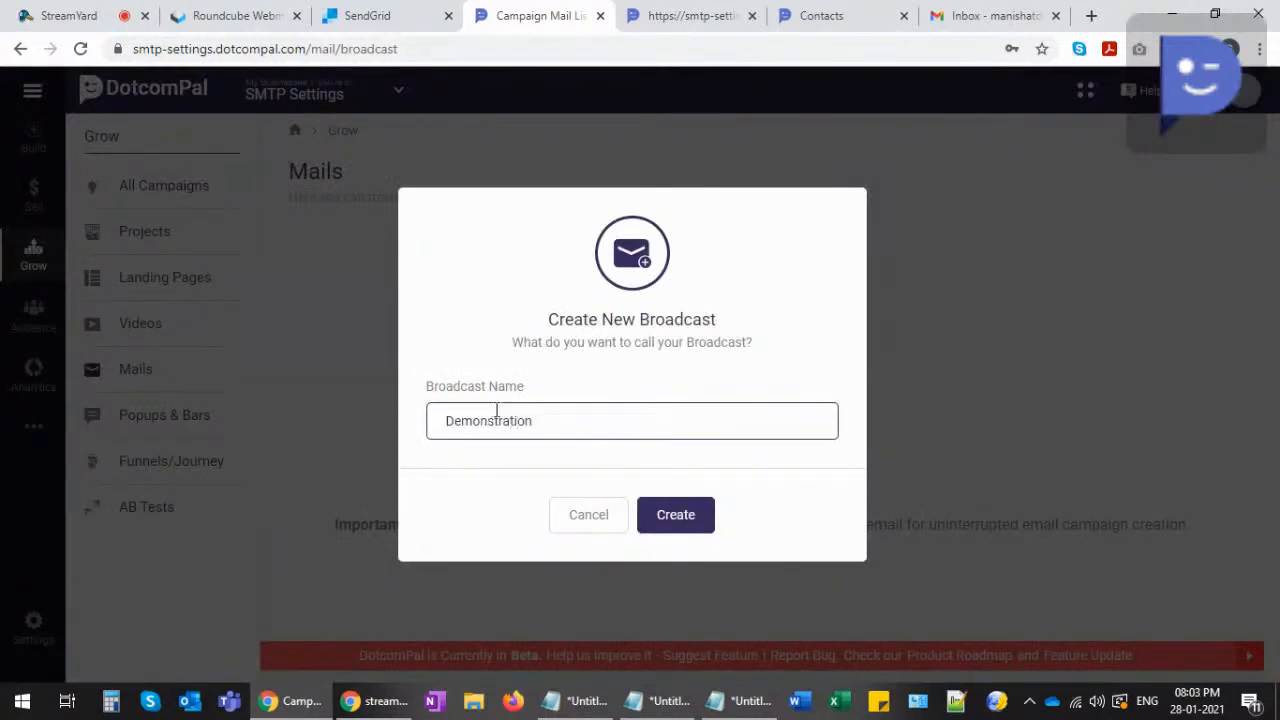
{"action": "left_click", "coordinate": [677, 517]}
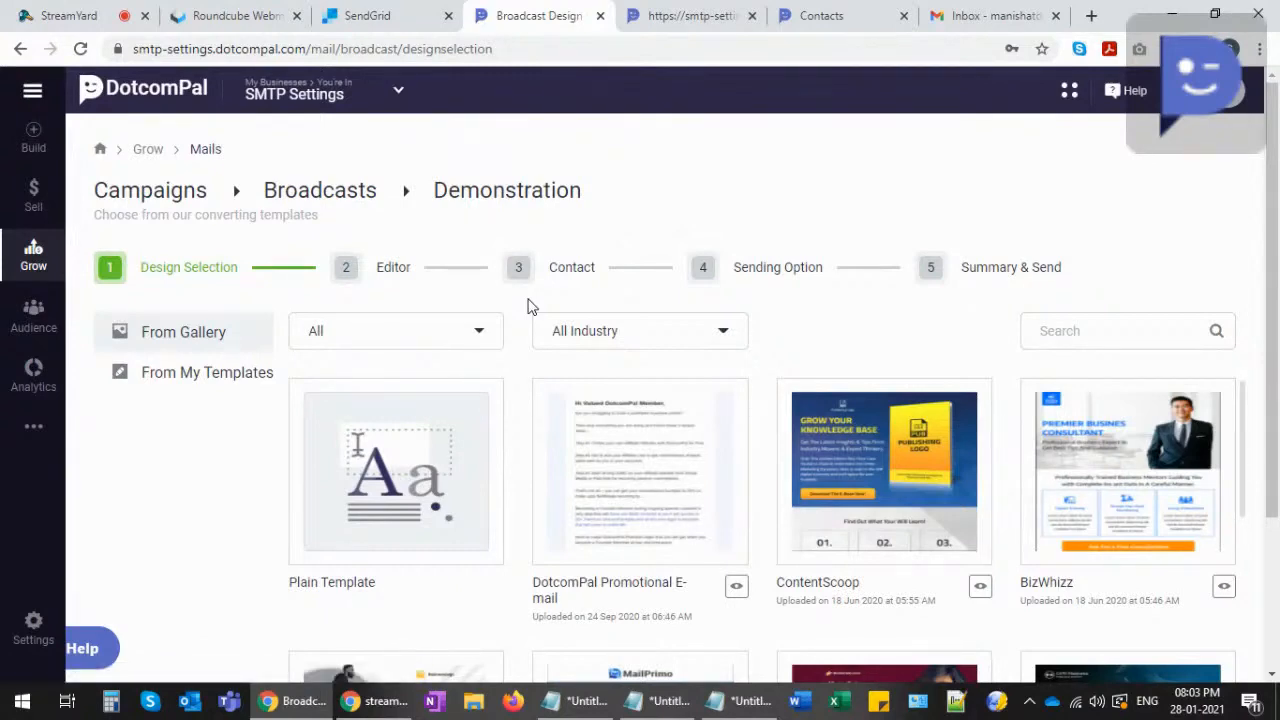
- Browse the template gallery and open the Plain Template for the email
{"action": "scroll", "coordinate": [528, 320], "scroll_direction": "down", "scroll_amount": 5}
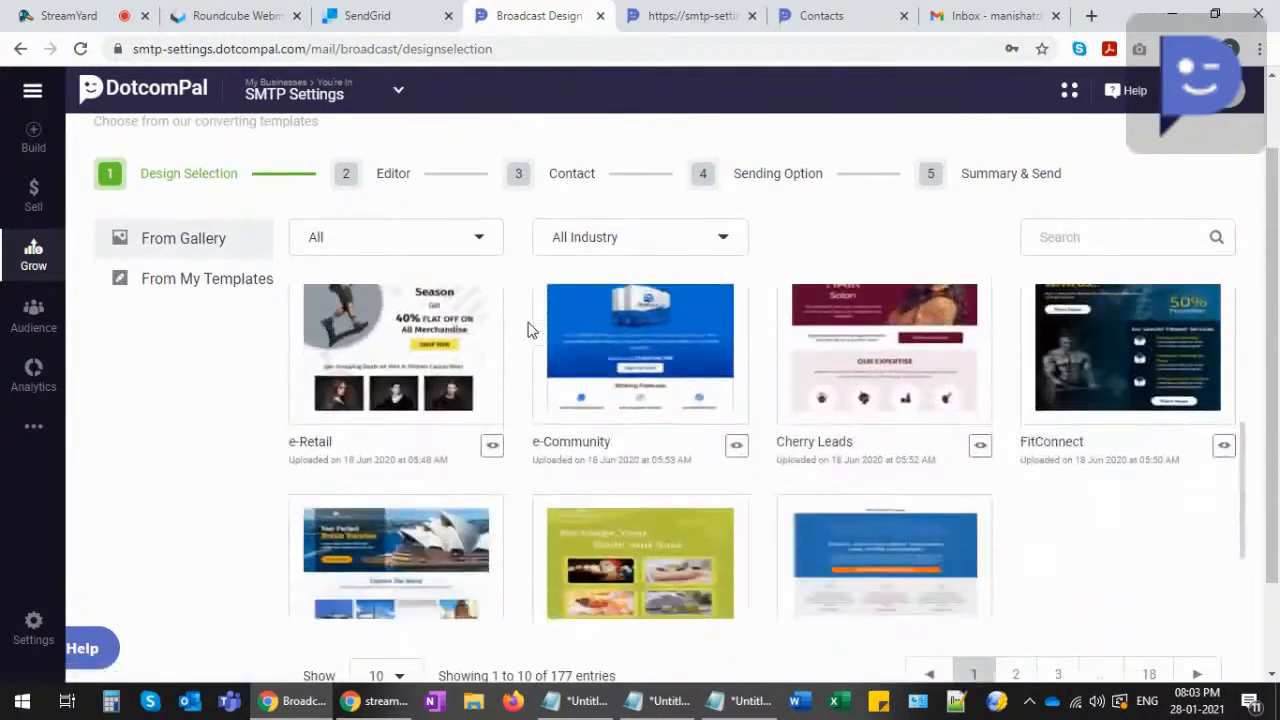
{"action": "scroll", "coordinate": [516, 340], "scroll_direction": "up", "scroll_amount": 5}
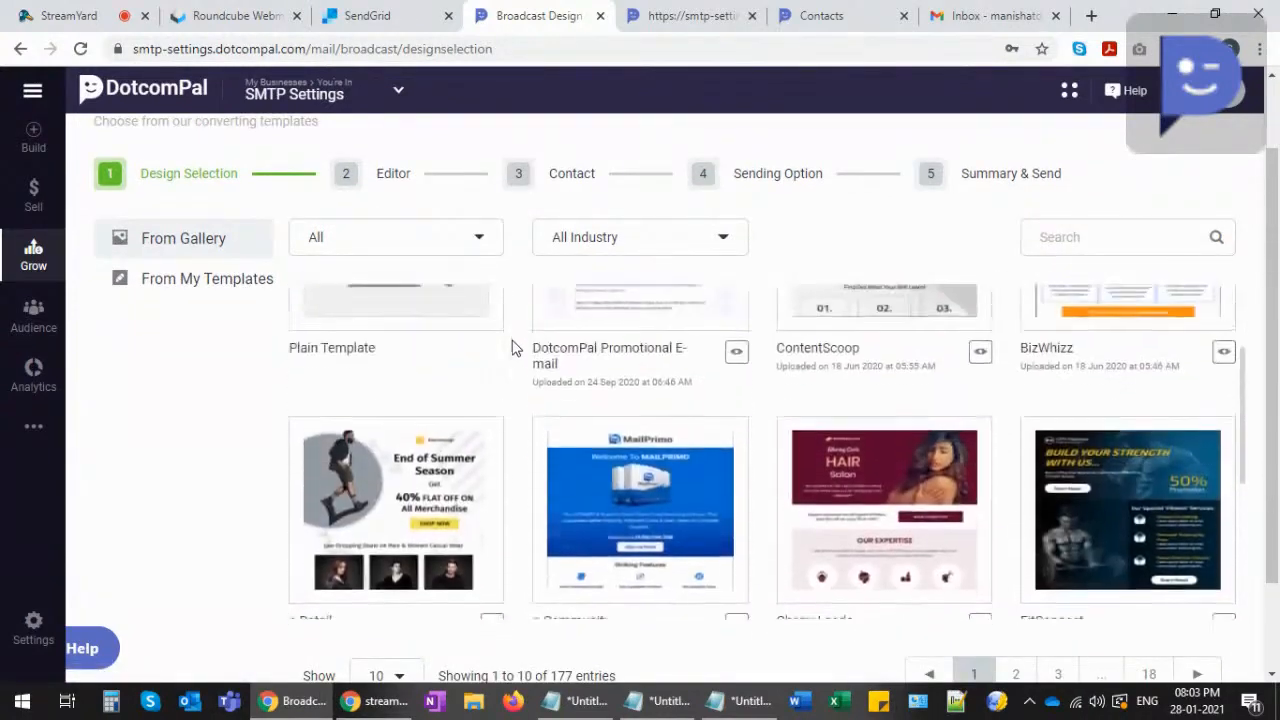
{"action": "scroll", "coordinate": [510, 347], "scroll_direction": "up", "scroll_amount": 1}
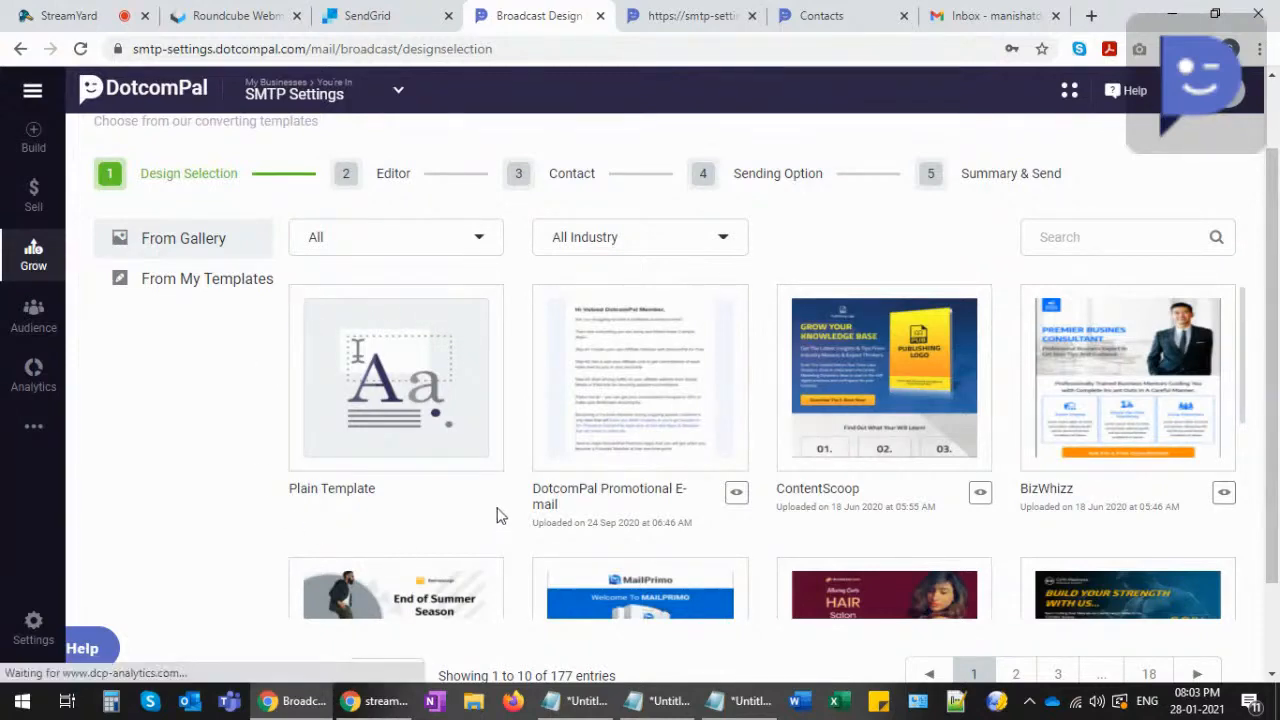
{"action": "scroll", "coordinate": [425, 395], "scroll_direction": "up", "scroll_amount": 1}
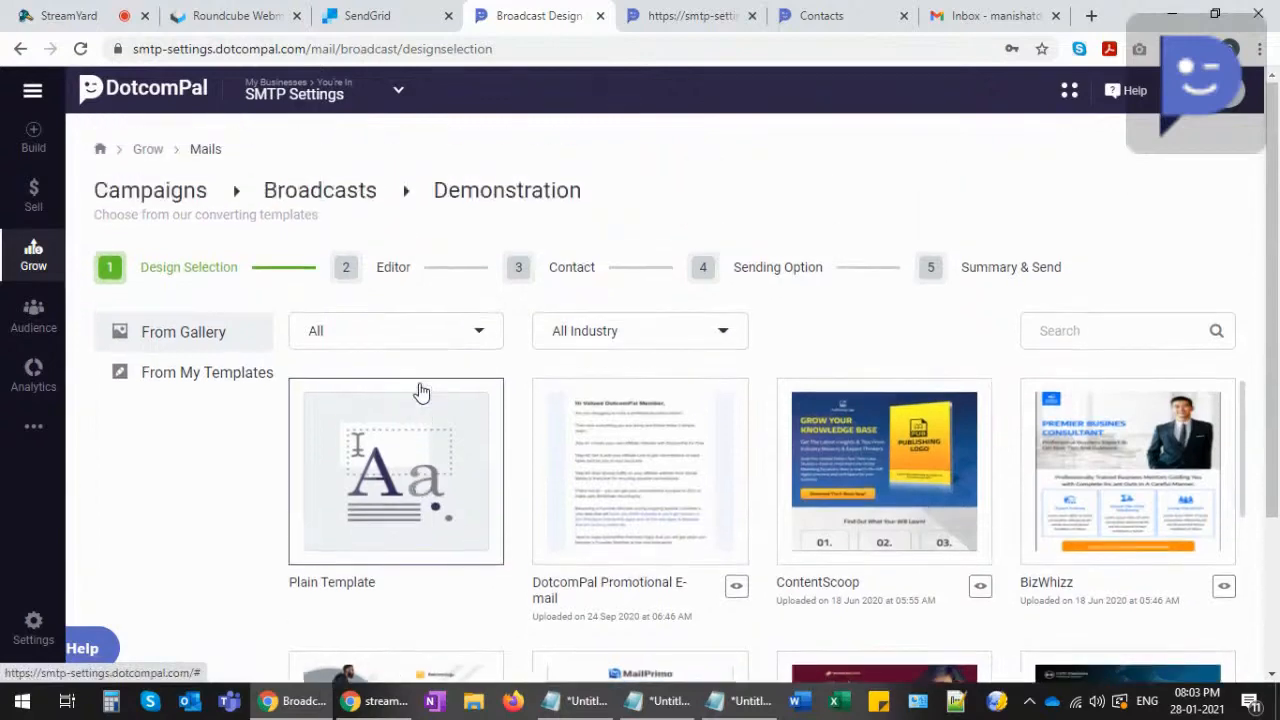
{"action": "left_click", "coordinate": [387, 448]}
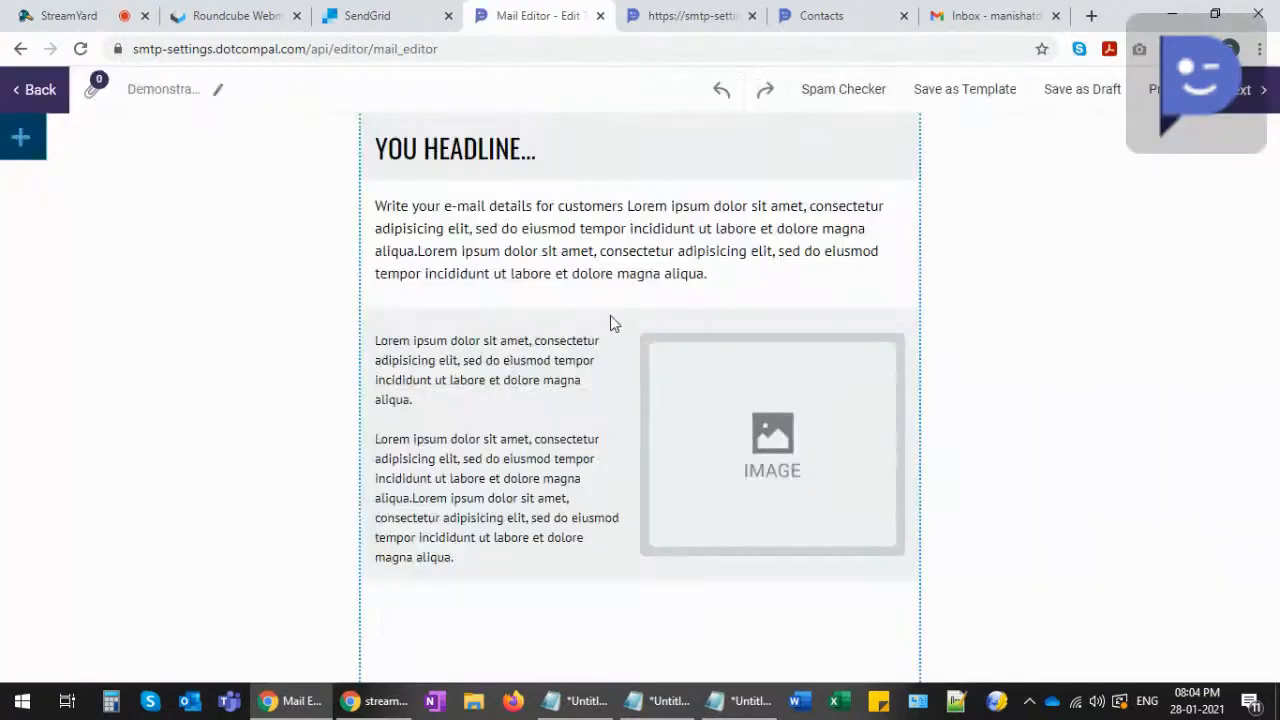
{"action": "left_click", "coordinate": [36, 150]}
{"action": "left_click", "coordinate": [165, 189]}
{"action": "left_click", "coordinate": [165, 189]}
{"action": "left_click", "coordinate": [161, 236]}
{"action": "left_click", "coordinate": [161, 240]}
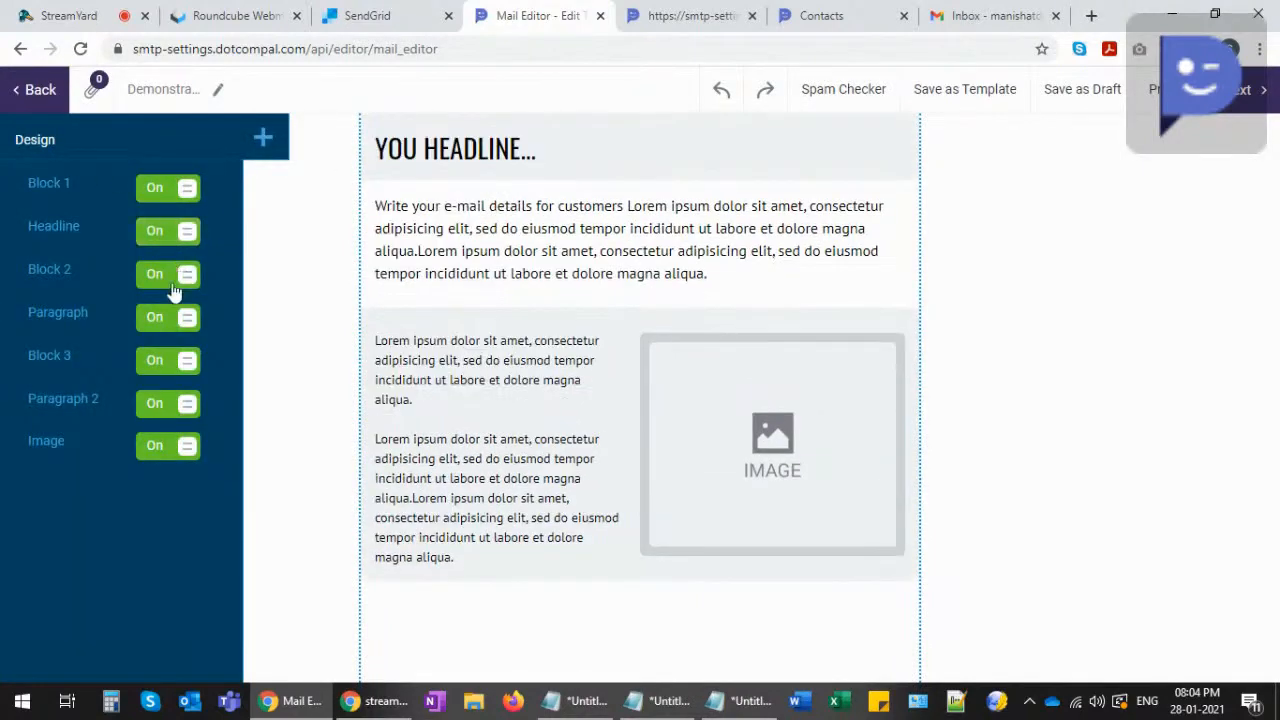
{"action": "left_click", "coordinate": [171, 282]}
{"action": "left_click", "coordinate": [171, 281]}
{"action": "left_click", "coordinate": [171, 320]}
{"action": "left_click", "coordinate": [171, 320]}
{"action": "left_click", "coordinate": [170, 362]}
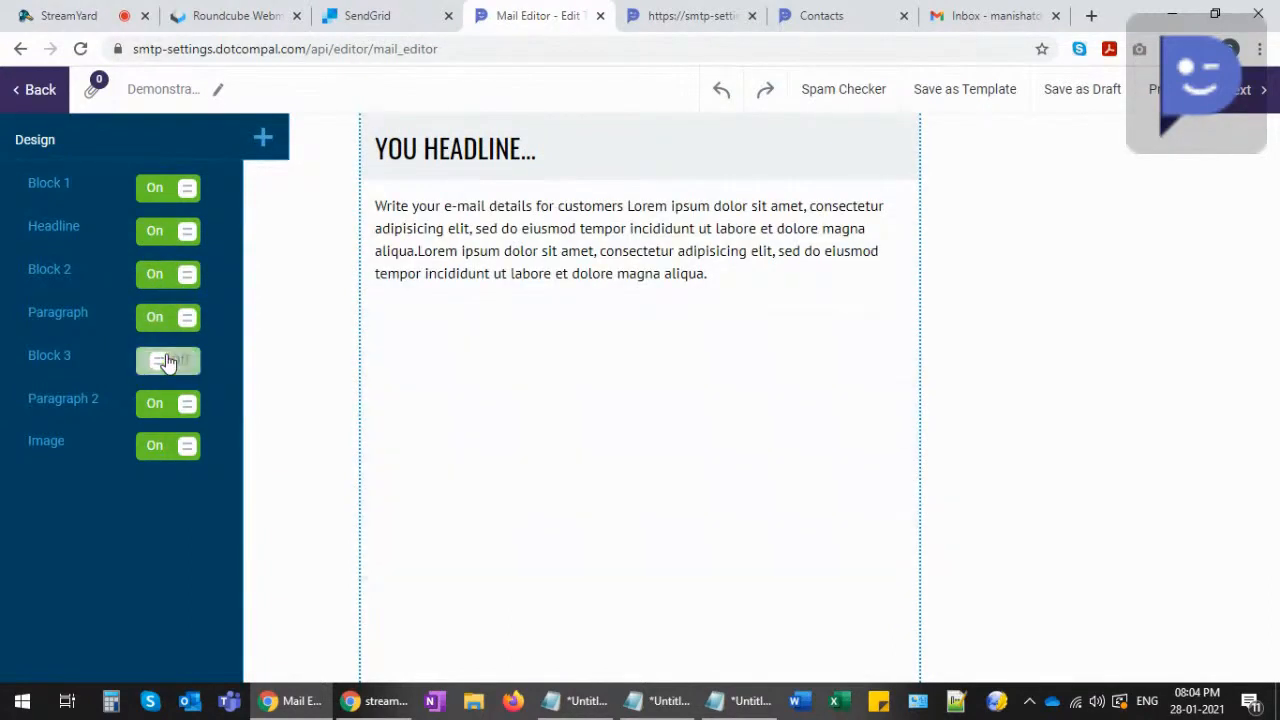
{"action": "left_click", "coordinate": [170, 365]}
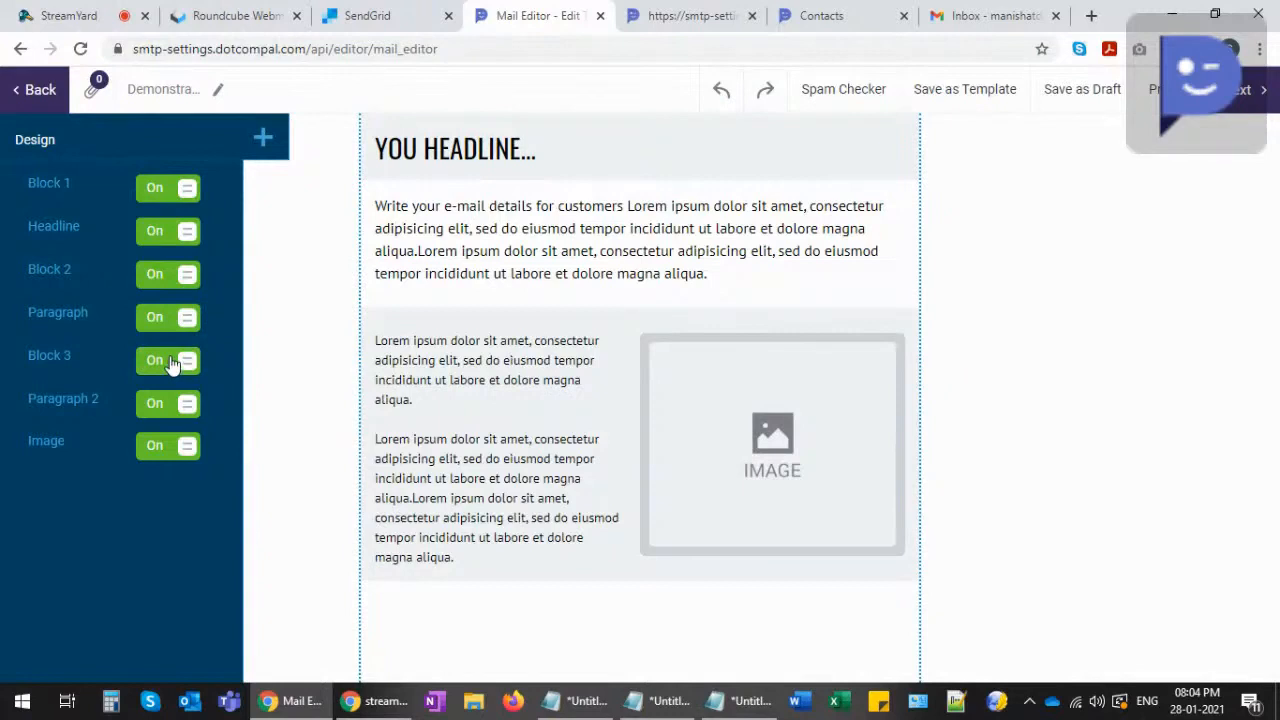
{"action": "left_click", "coordinate": [165, 404]}
{"action": "left_click", "coordinate": [165, 404]}
{"action": "left_click", "coordinate": [170, 449]}
{"action": "left_click", "coordinate": [171, 450]}
{"action": "left_click", "coordinate": [170, 446]}
{"action": "left_click", "coordinate": [168, 440]}
{"action": "left_click", "coordinate": [163, 405]}
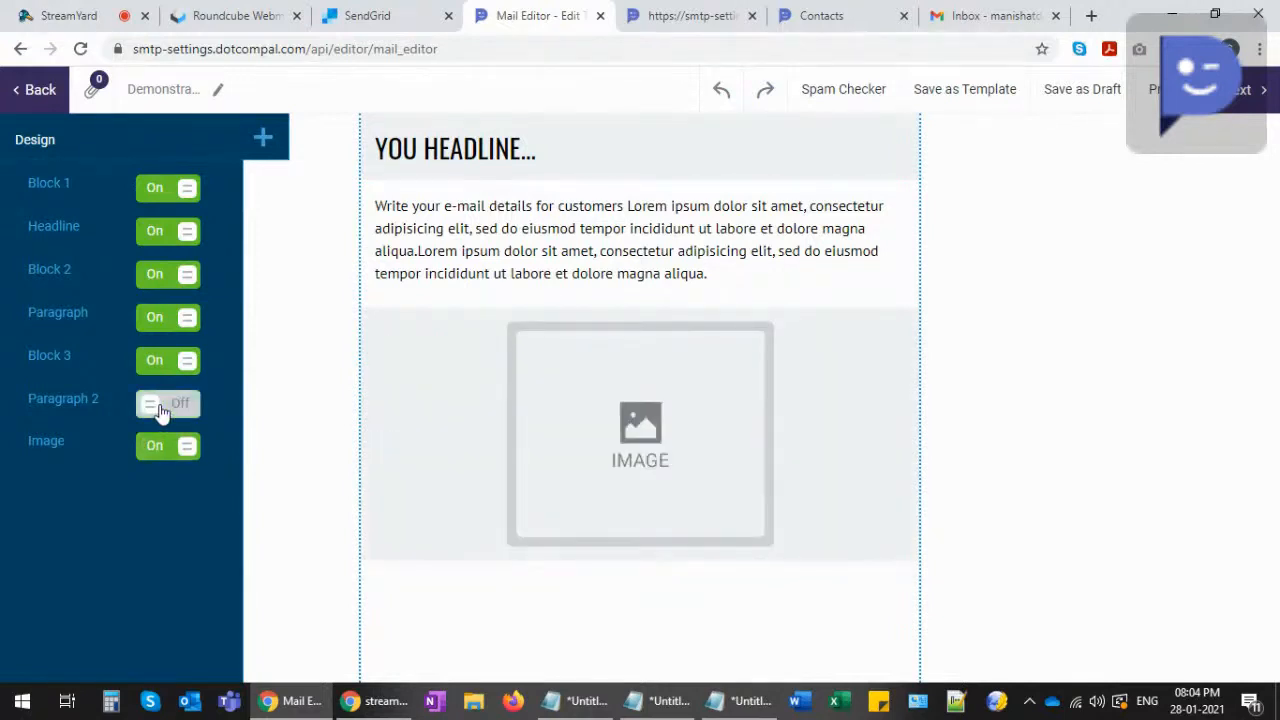
{"action": "left_click", "coordinate": [163, 405]}
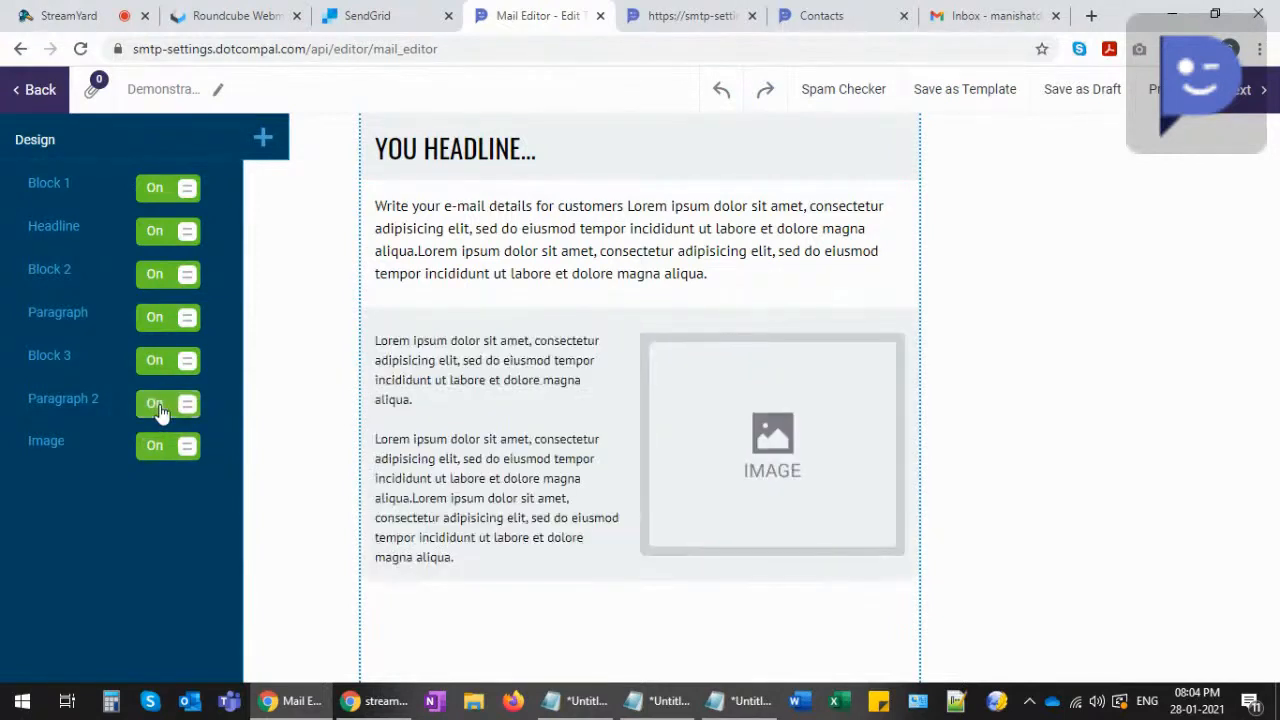
{"action": "left_click", "coordinate": [261, 141]}
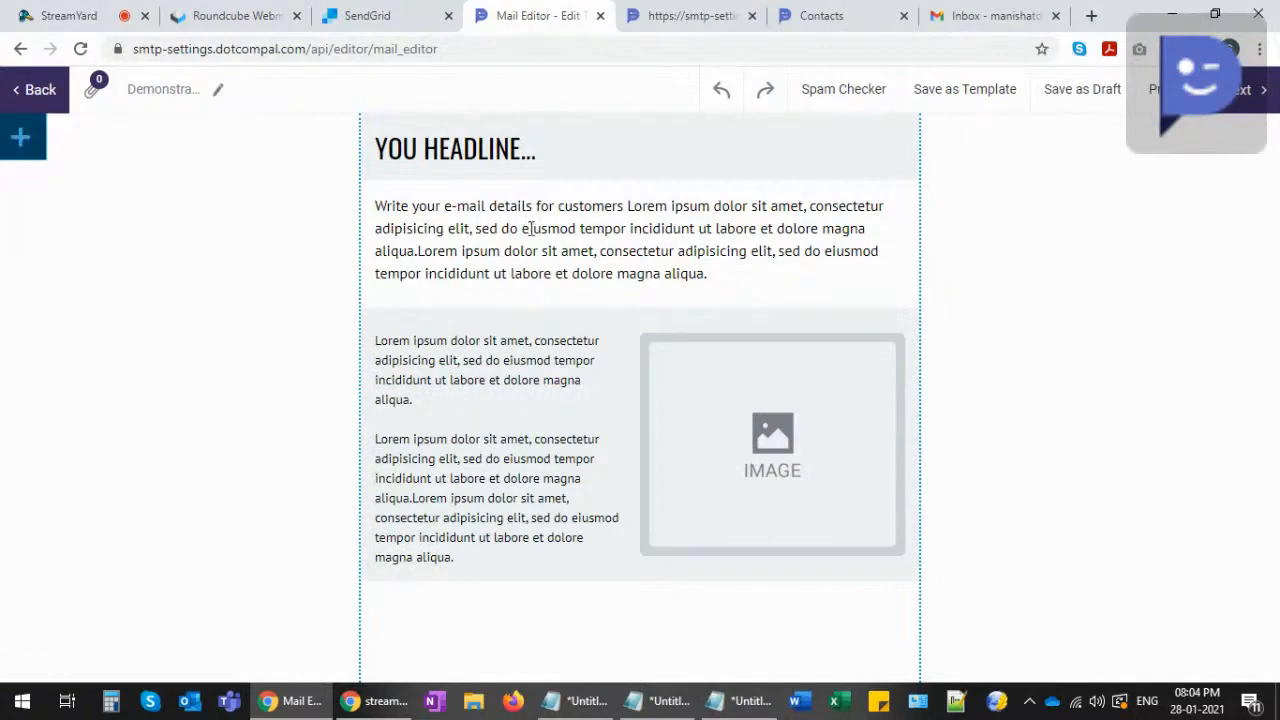
- Replace the email headline with 'EMAIL SMTP CONFIGURATION...'
{"action": "left_click", "coordinate": [517, 146]}
{"action": "left_click_drag", "start_coordinate": [550, 152], "coordinate": [380, 140]}
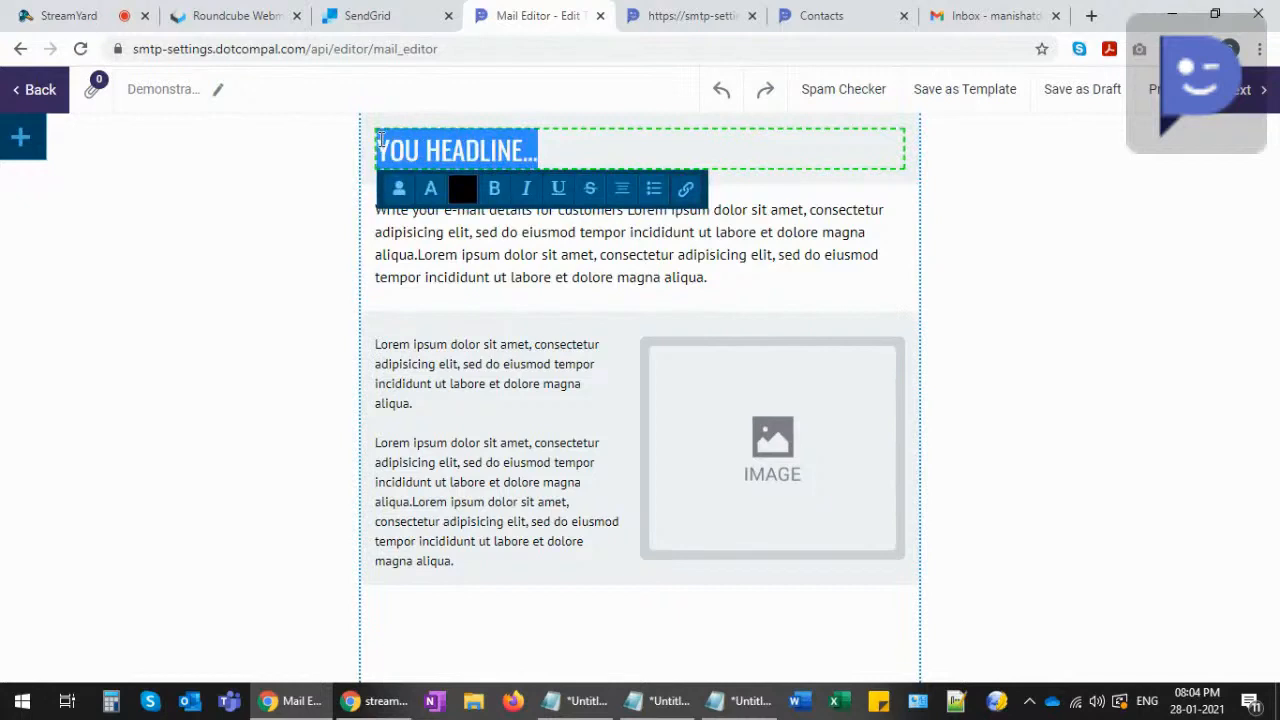
{"action": "type", "text": "EMAIL SMTP CONFIGURATION..."}
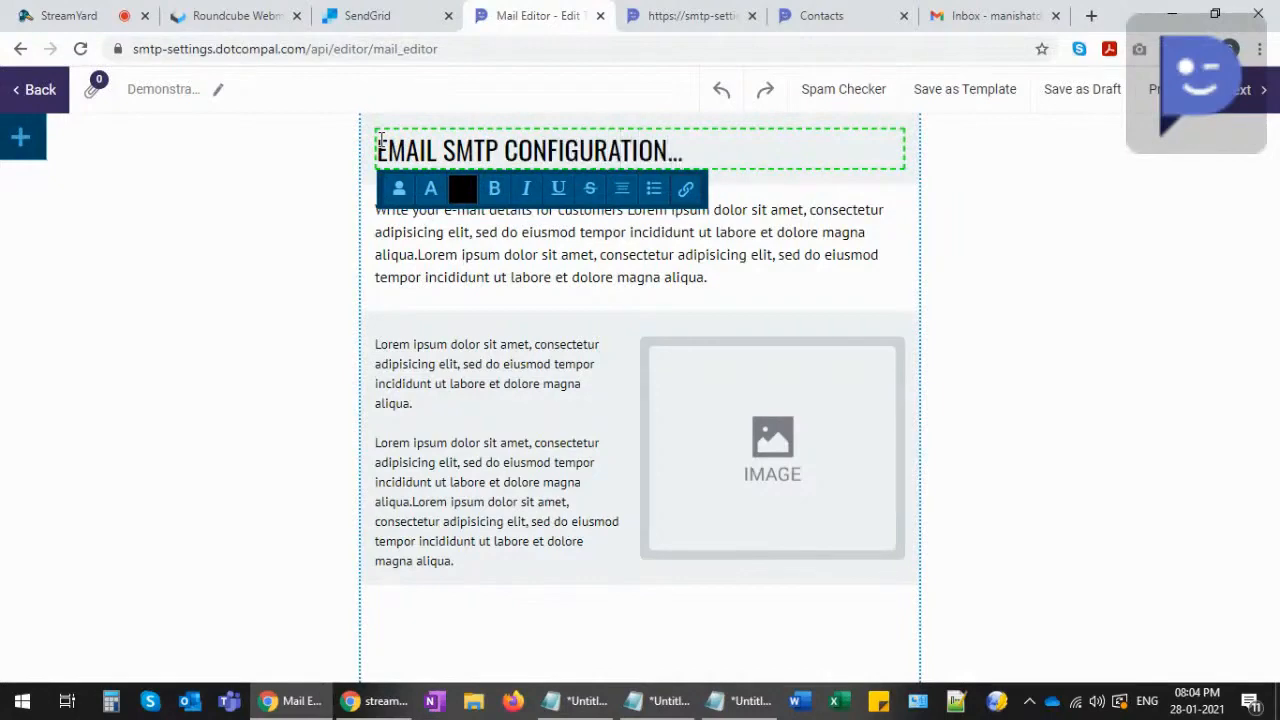
- Copy all the Notepad text and paste it over the first placeholder paragraph
{"action": "left_click", "coordinate": [468, 252]}
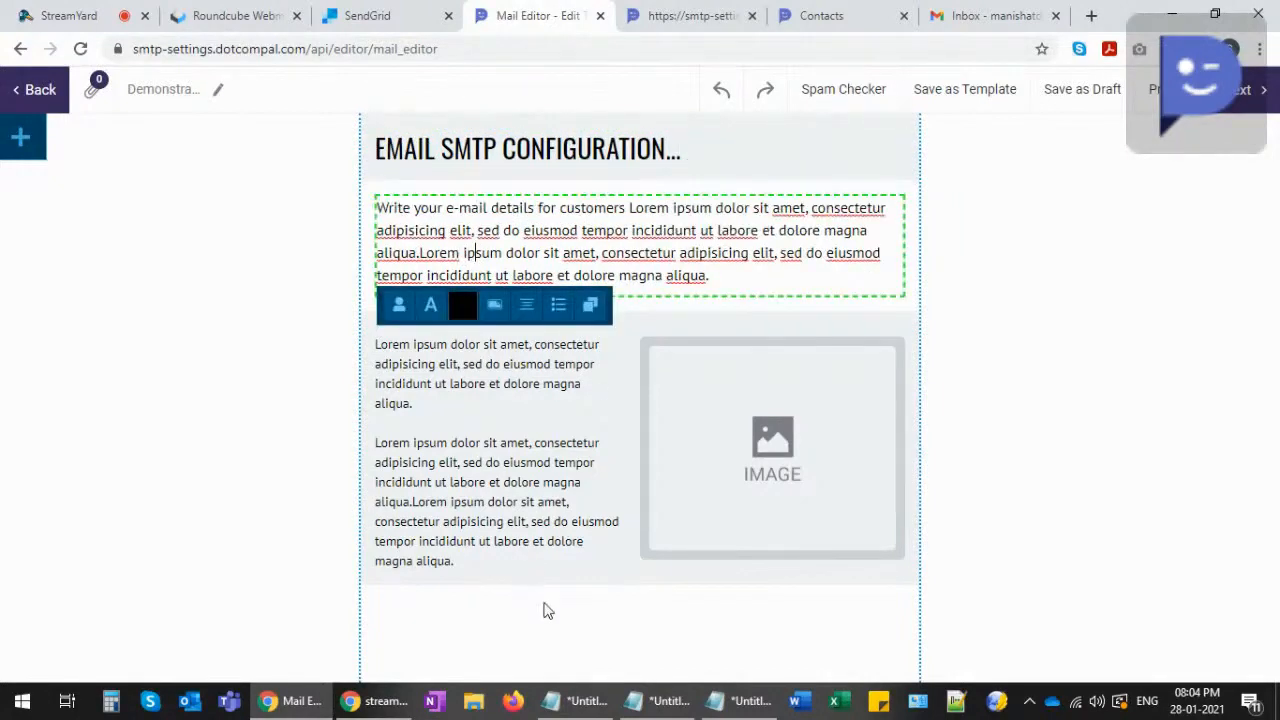
{"action": "left_click", "coordinate": [655, 700]}
{"action": "left_click", "coordinate": [347, 160]}
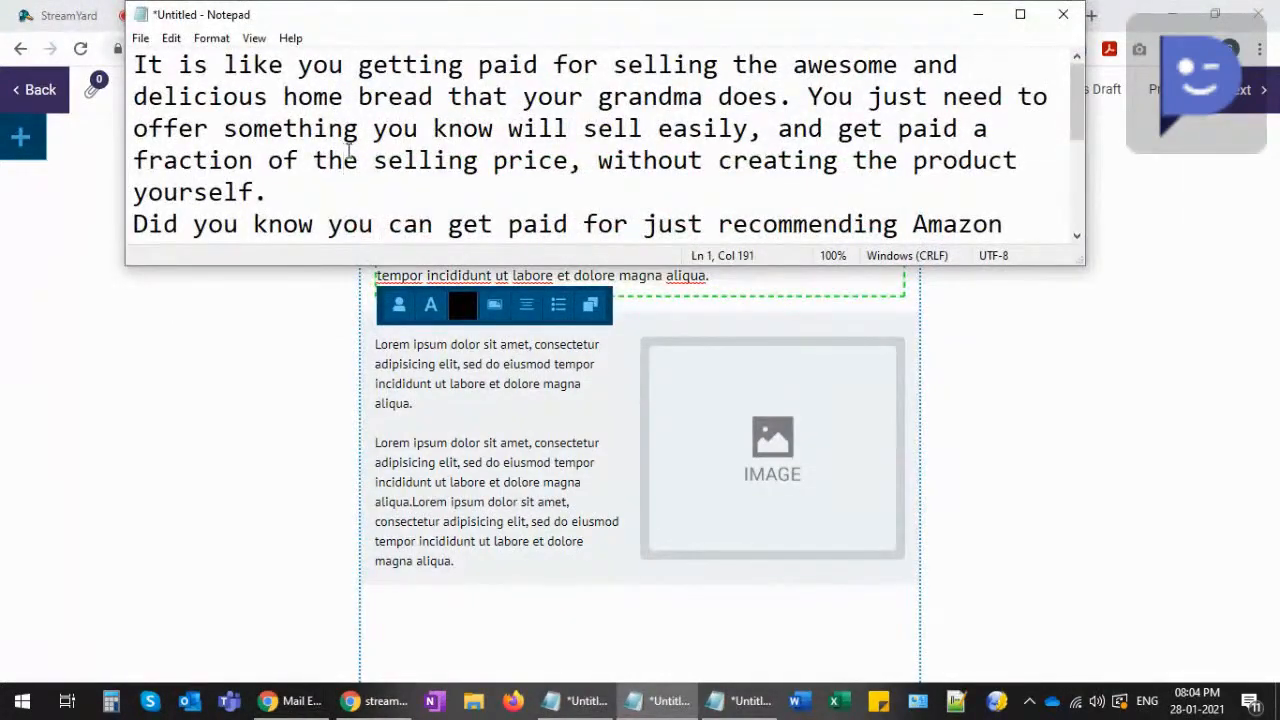
{"action": "key", "text": "ctrl+a"}
{"action": "key", "text": "ctrl+c"}
{"action": "key", "text": "alt+Tab"}
{"action": "left_click_drag", "start_coordinate": [725, 274], "coordinate": [374, 197]}
{"action": "key", "text": "ctrl+v"}
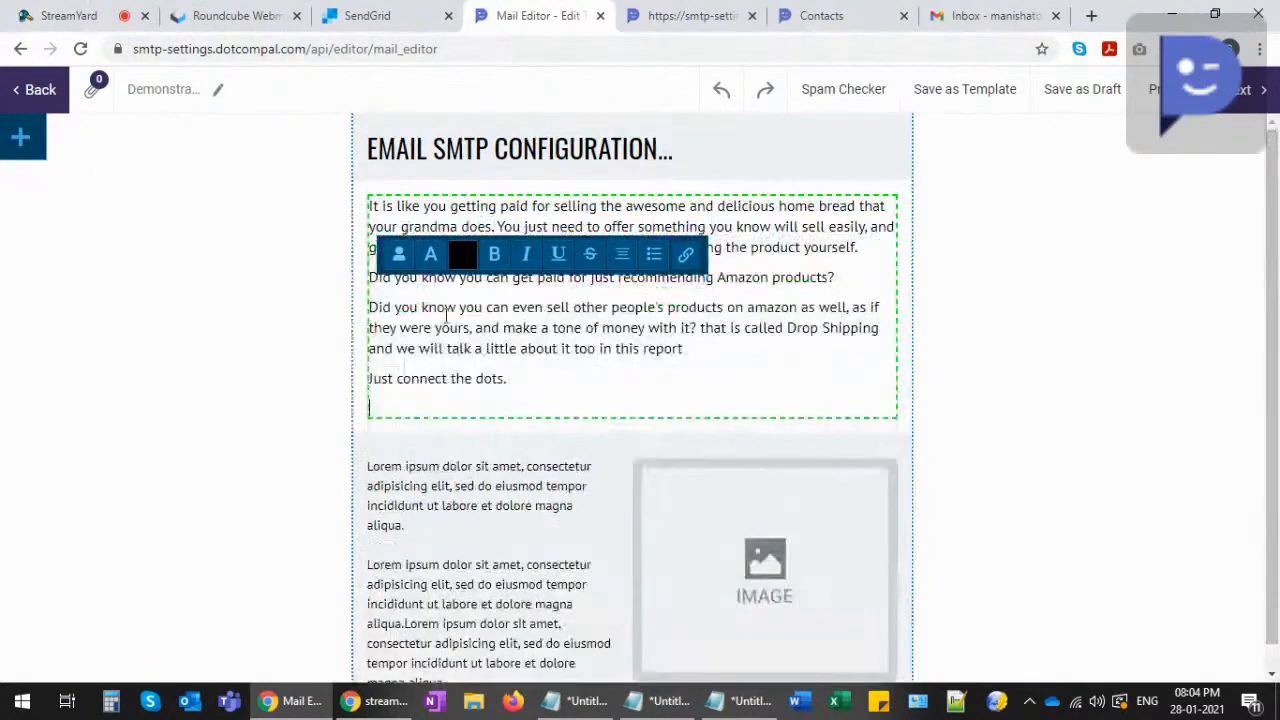
- Paste the paragraphs over the Lorem ipsum beside the image and delete 'Just connect the dots.'
{"action": "scroll", "coordinate": [474, 505], "scroll_direction": "down", "scroll_amount": 1}
{"action": "left_click", "coordinate": [445, 495]}
{"action": "left_click_drag", "start_coordinate": [502, 657], "coordinate": [358, 450]}
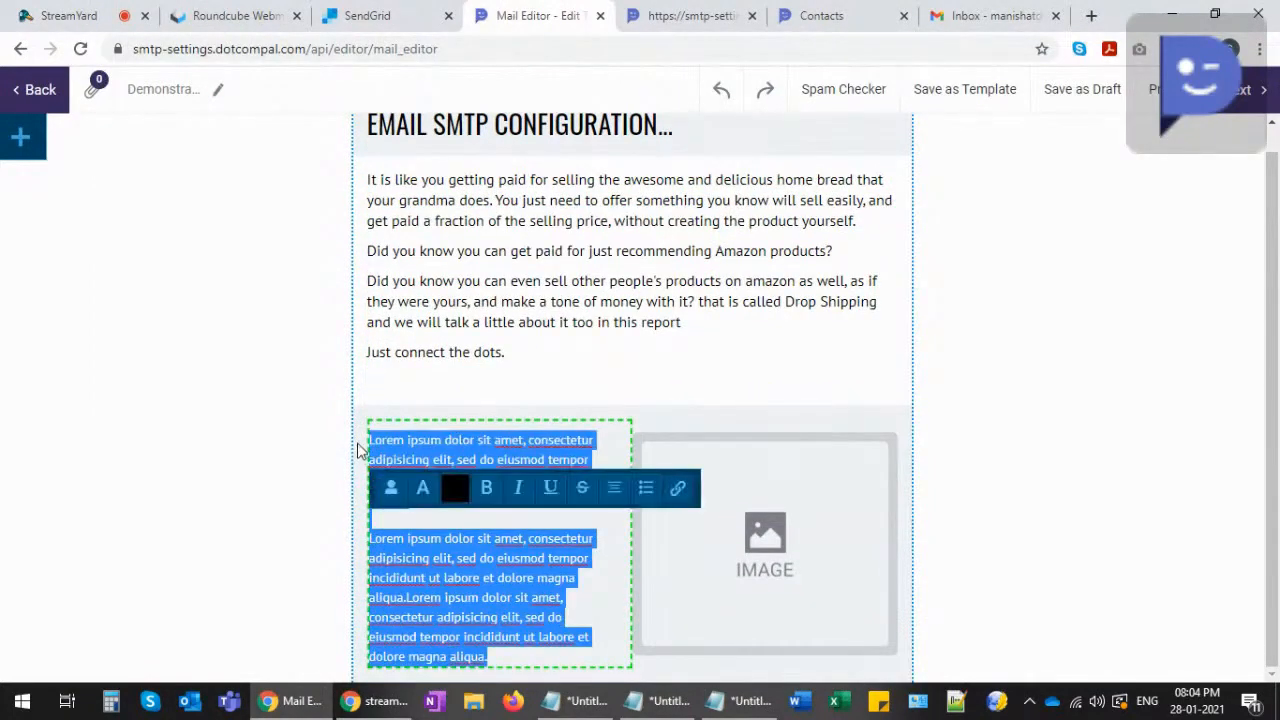
{"action": "key", "text": "ctrl+v"}
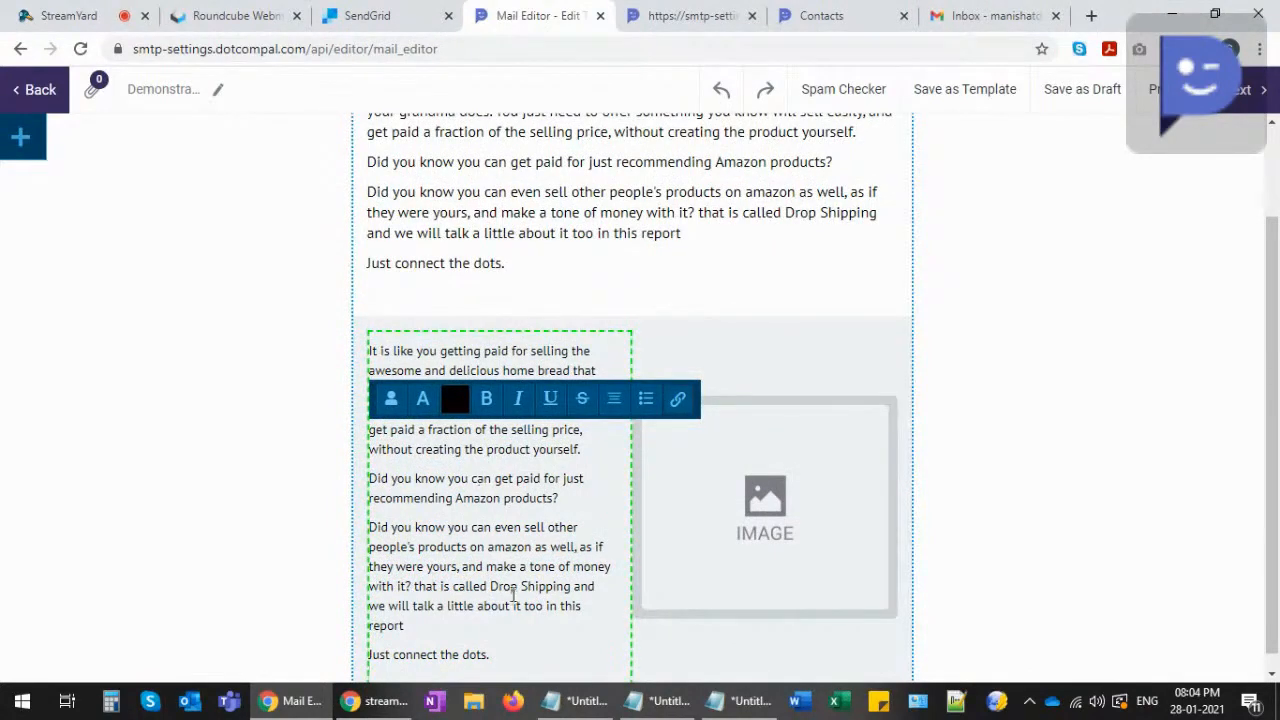
{"action": "left_click_drag", "start_coordinate": [498, 659], "coordinate": [366, 654]}
{"action": "key", "text": "BackSpace"}
- Delete the drop-shipping paragraph, leaving two paragraphs beside the image placeholder
{"action": "scroll", "coordinate": [436, 580], "scroll_direction": "down", "scroll_amount": 1}
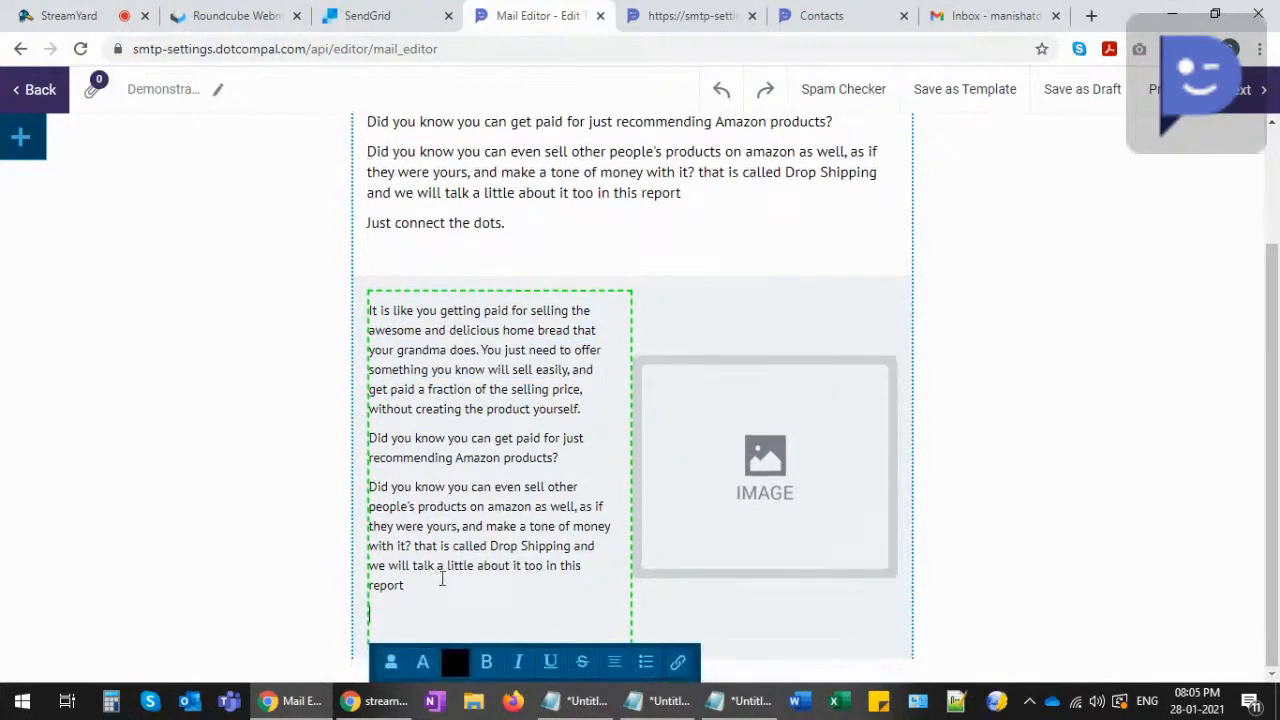
{"action": "left_click_drag", "start_coordinate": [414, 591], "coordinate": [371, 498]}
{"action": "left_click", "coordinate": [418, 619]}
{"action": "left_click_drag", "start_coordinate": [411, 588], "coordinate": [360, 527]}
{"action": "key", "text": "BackSpace"}
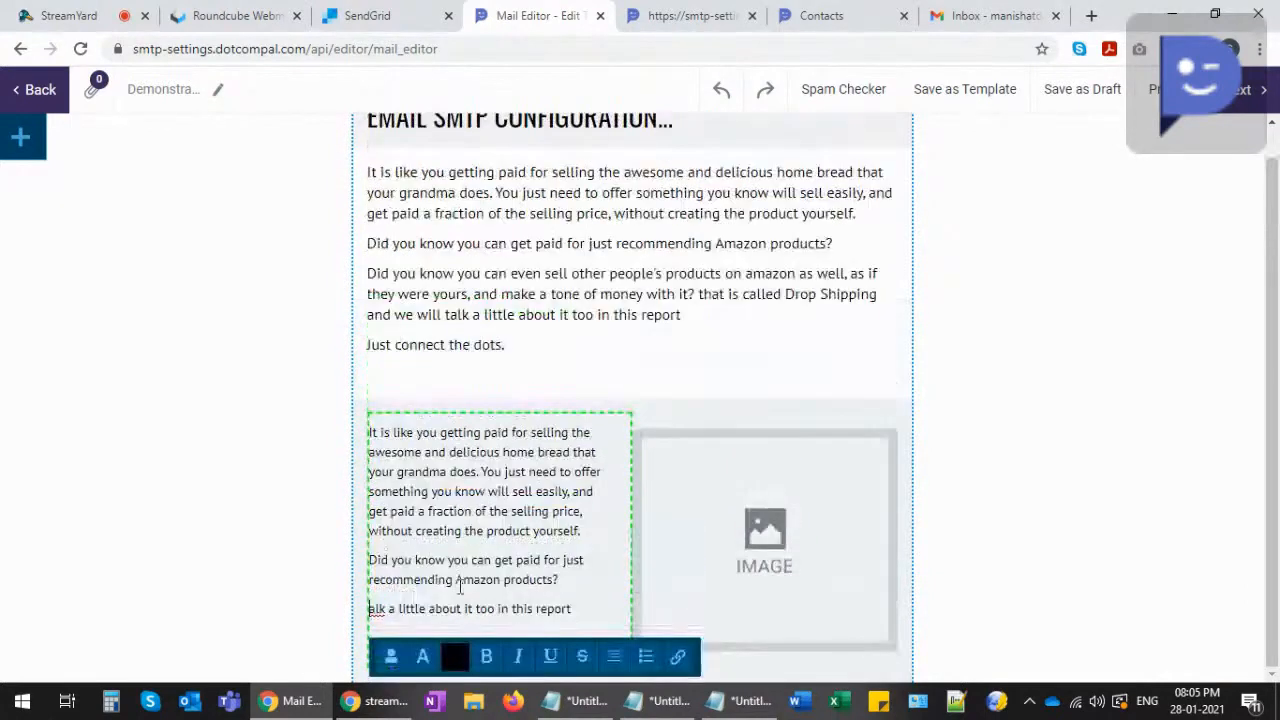
{"action": "left_click_drag", "start_coordinate": [580, 609], "coordinate": [366, 612]}
{"action": "key", "text": "BackSpace"}
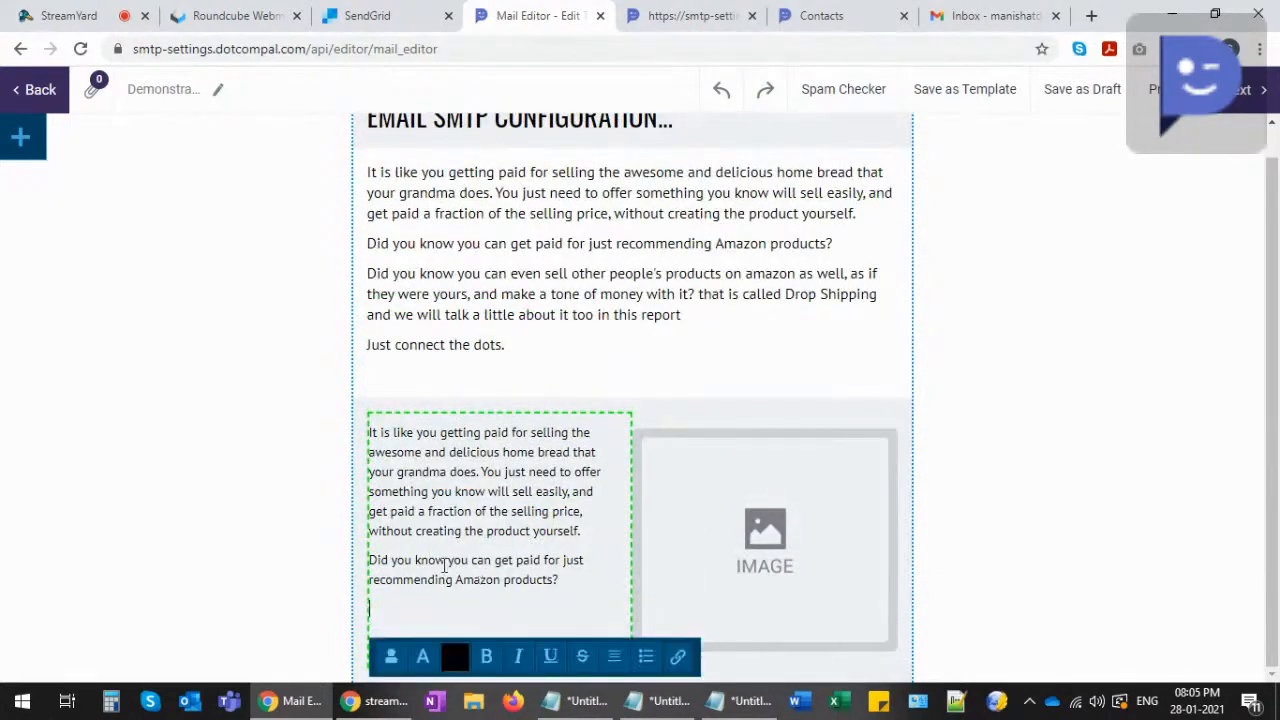
{"action": "left_click", "coordinate": [760, 517]}
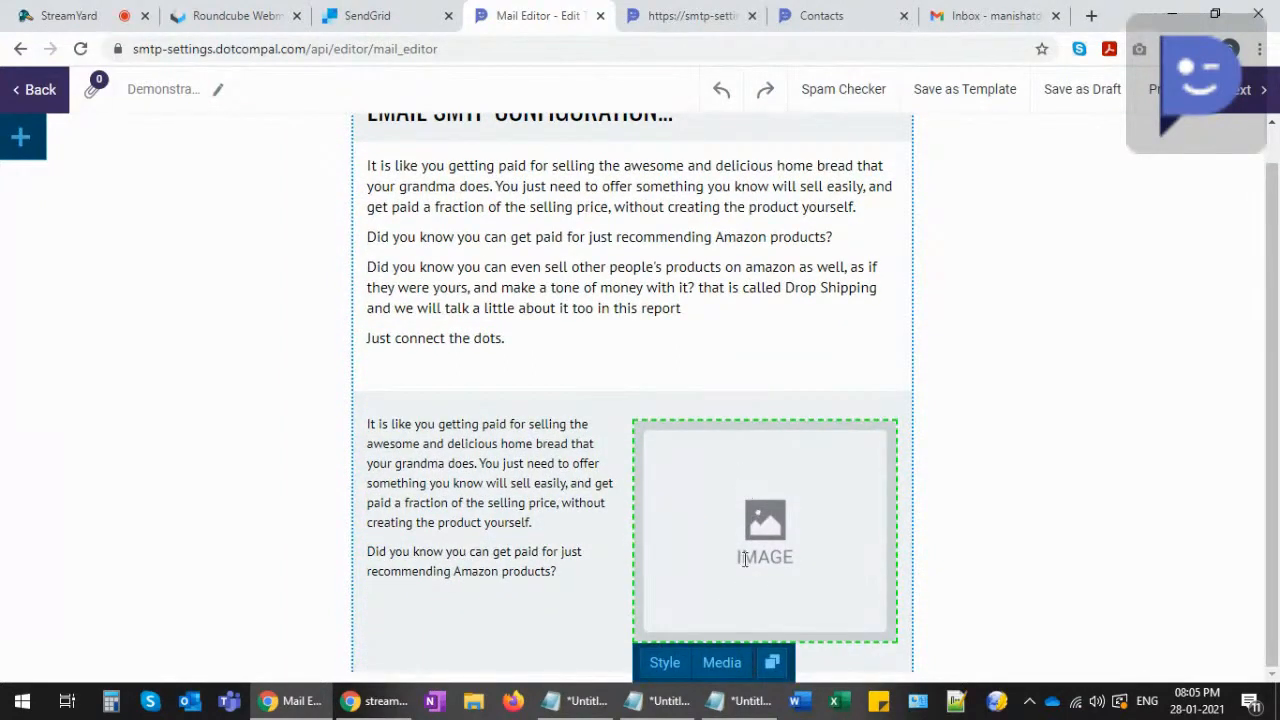
- Insert the B2B Marketing Automation image from the media library into the image block
{"action": "left_click", "coordinate": [721, 670]}
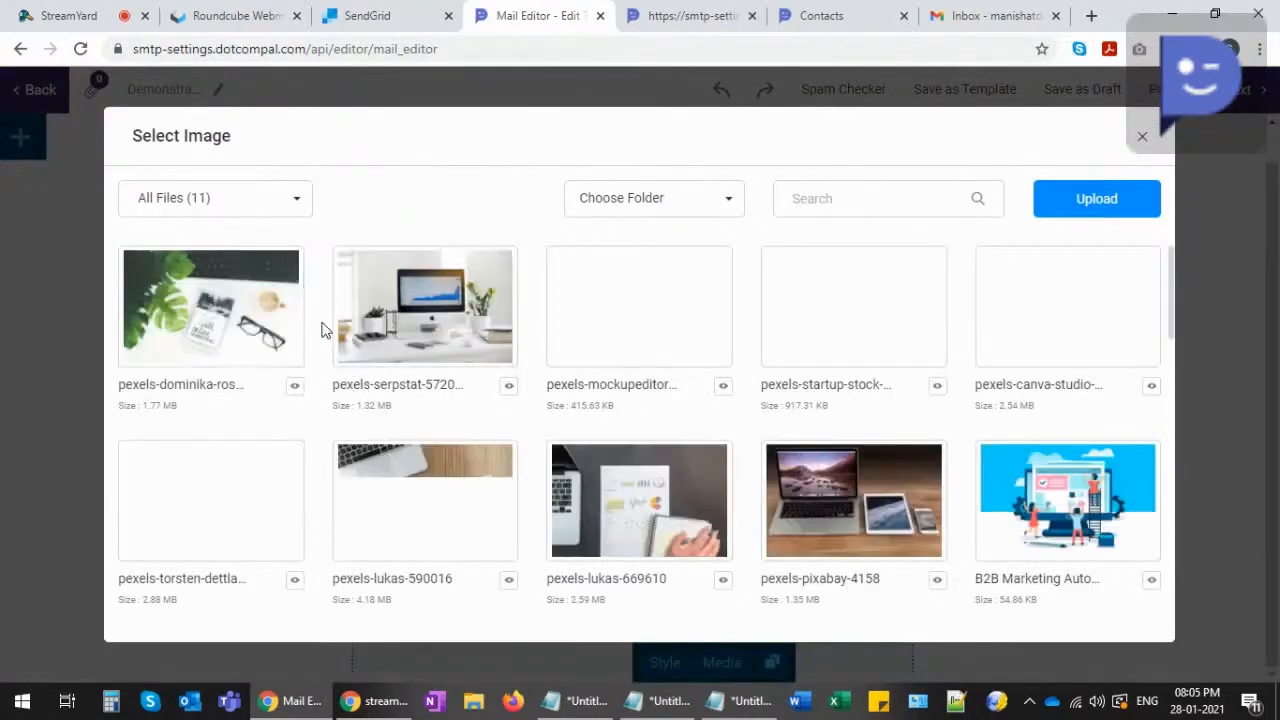
{"action": "scroll", "coordinate": [320, 335], "scroll_direction": "down", "scroll_amount": 2}
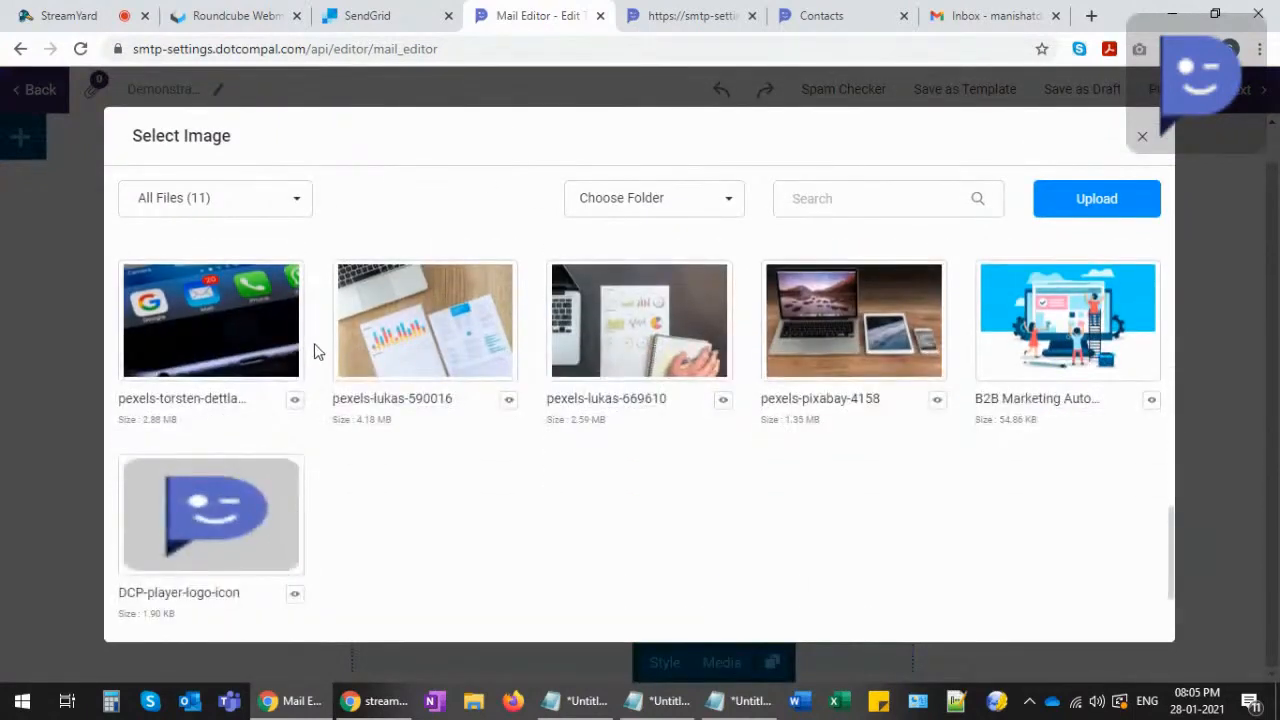
{"action": "scroll", "coordinate": [495, 485], "scroll_direction": "up", "scroll_amount": 1}
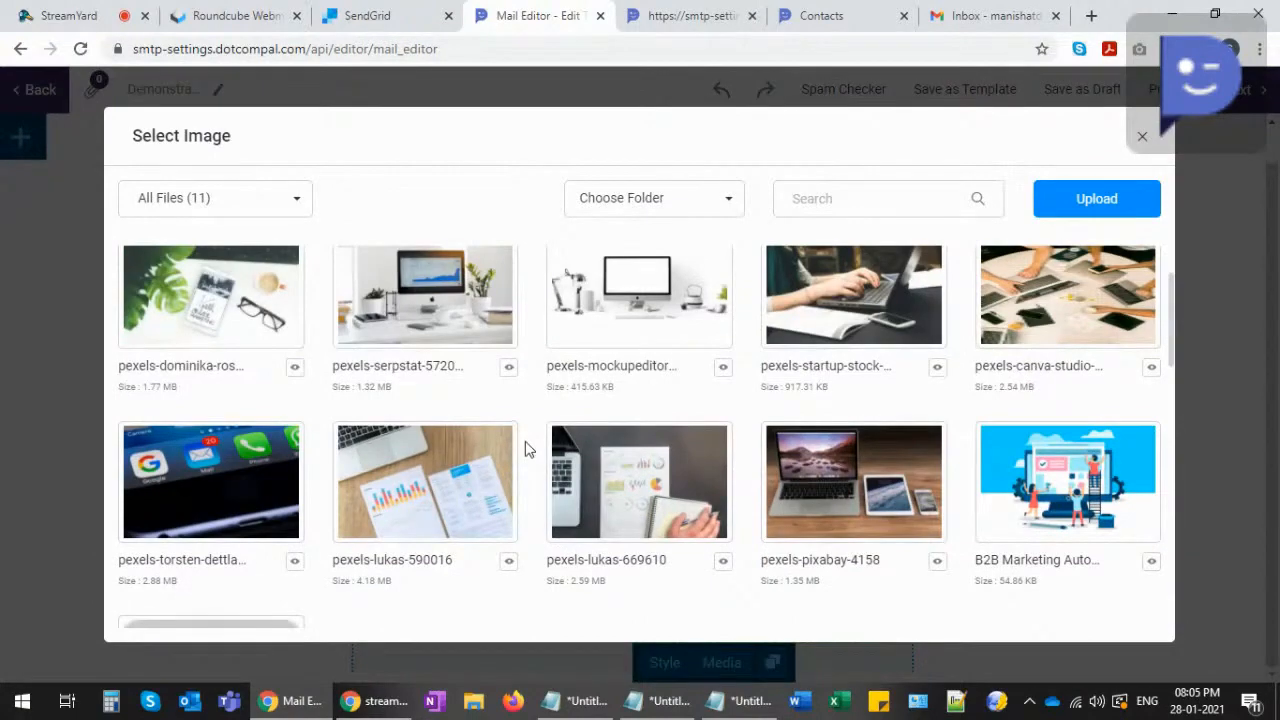
{"action": "left_click", "coordinate": [1040, 490]}
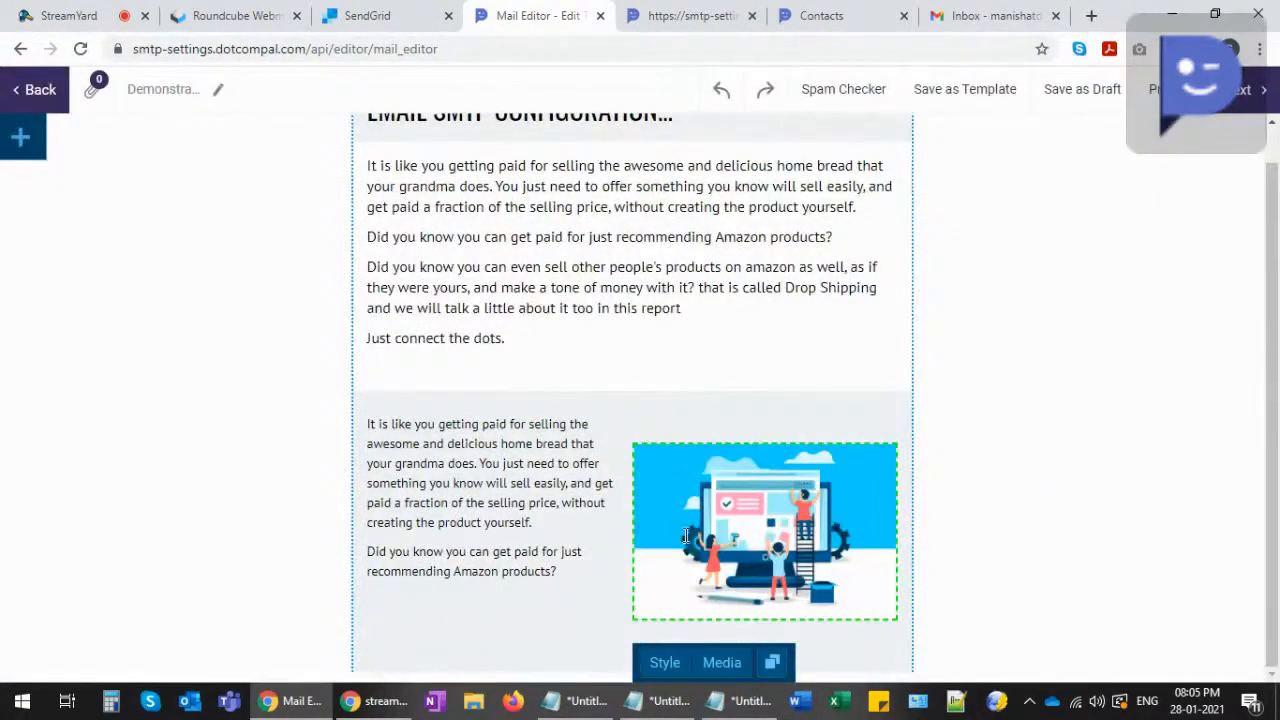
{"action": "scroll", "coordinate": [967, 455], "scroll_direction": "up", "scroll_amount": 1}
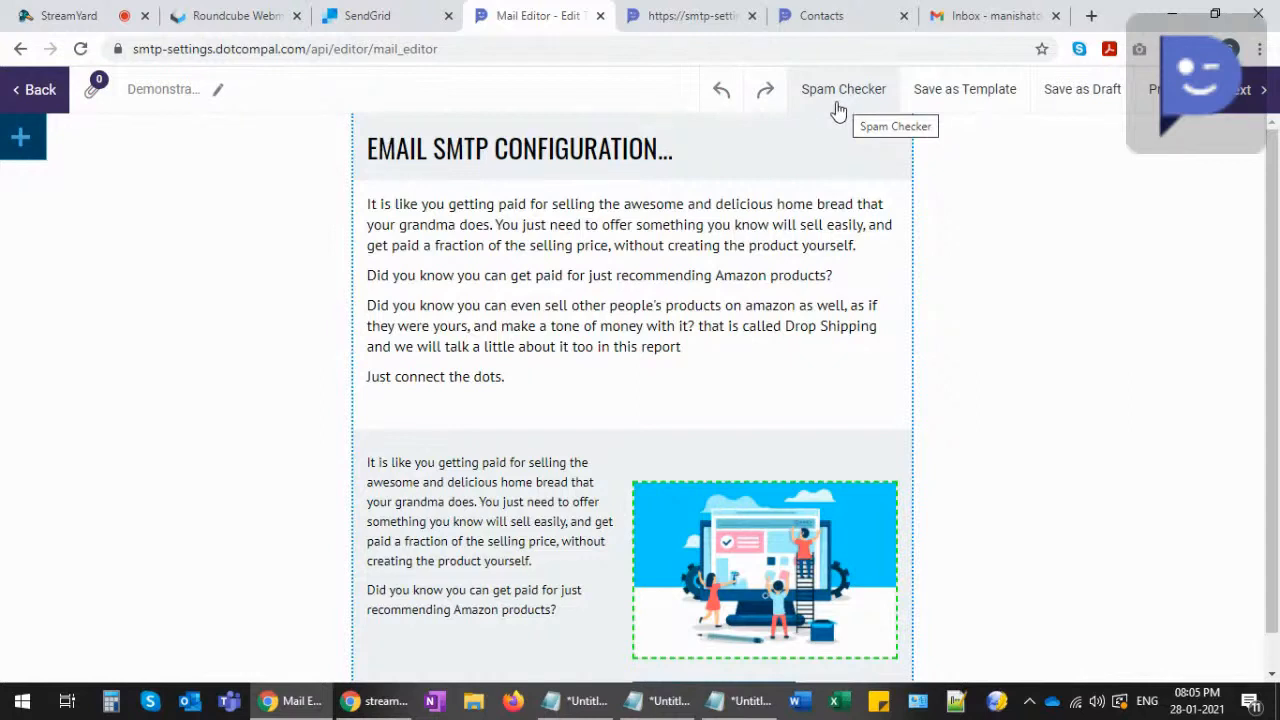
{"action": "left_click", "coordinate": [838, 100]}
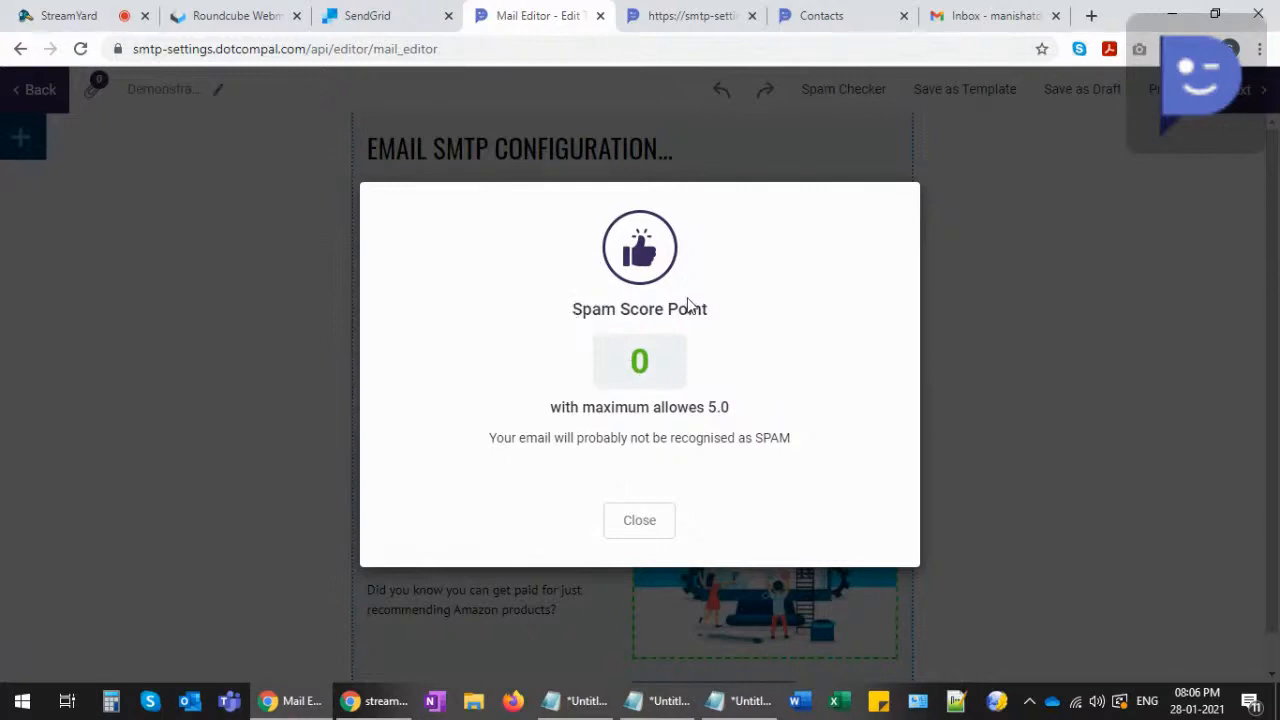
{"action": "left_click_drag", "start_coordinate": [582, 408], "coordinate": [730, 407]}
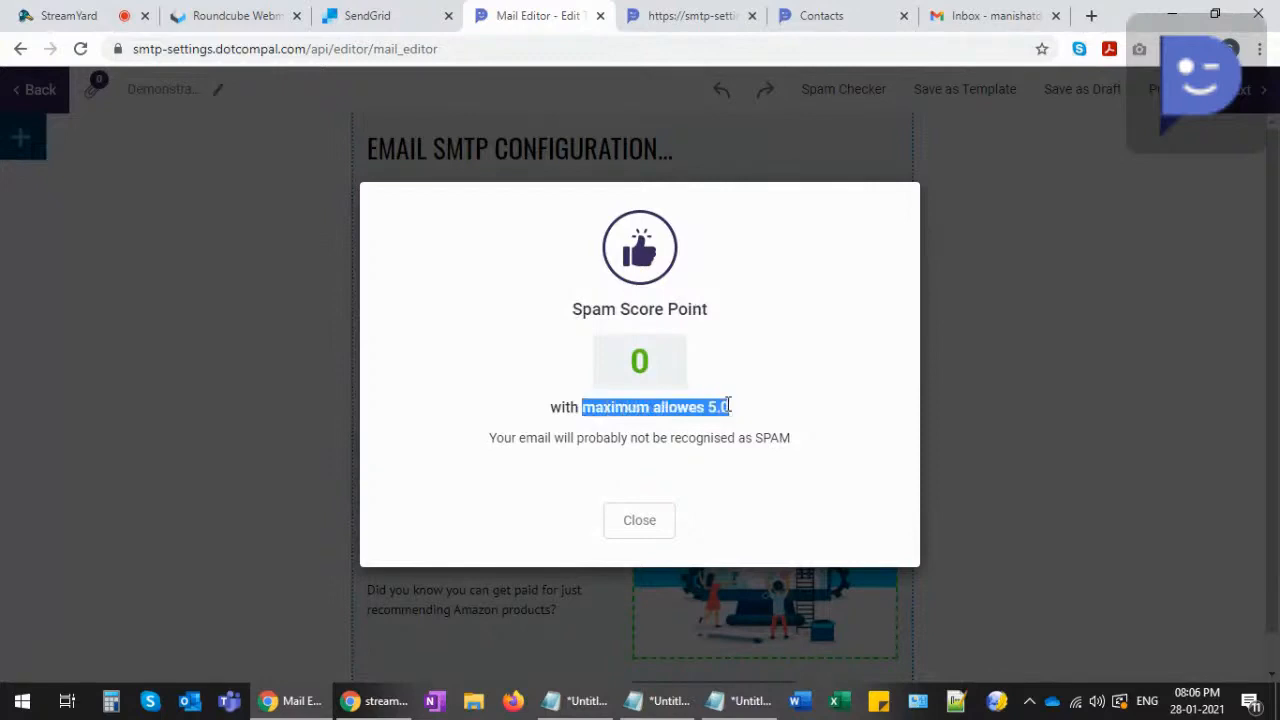
{"action": "left_click", "coordinate": [742, 404]}
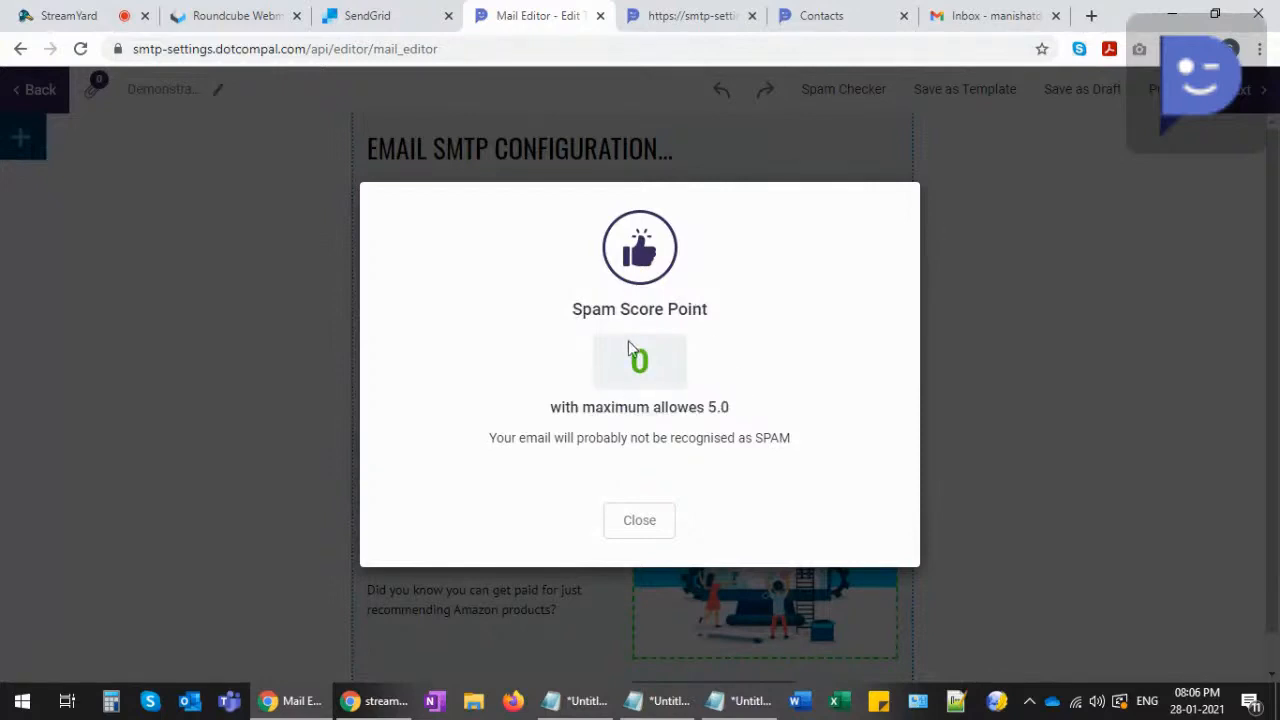
{"action": "double_click", "coordinate": [715, 407]}
{"action": "left_click", "coordinate": [748, 406]}
{"action": "left_click", "coordinate": [640, 520]}
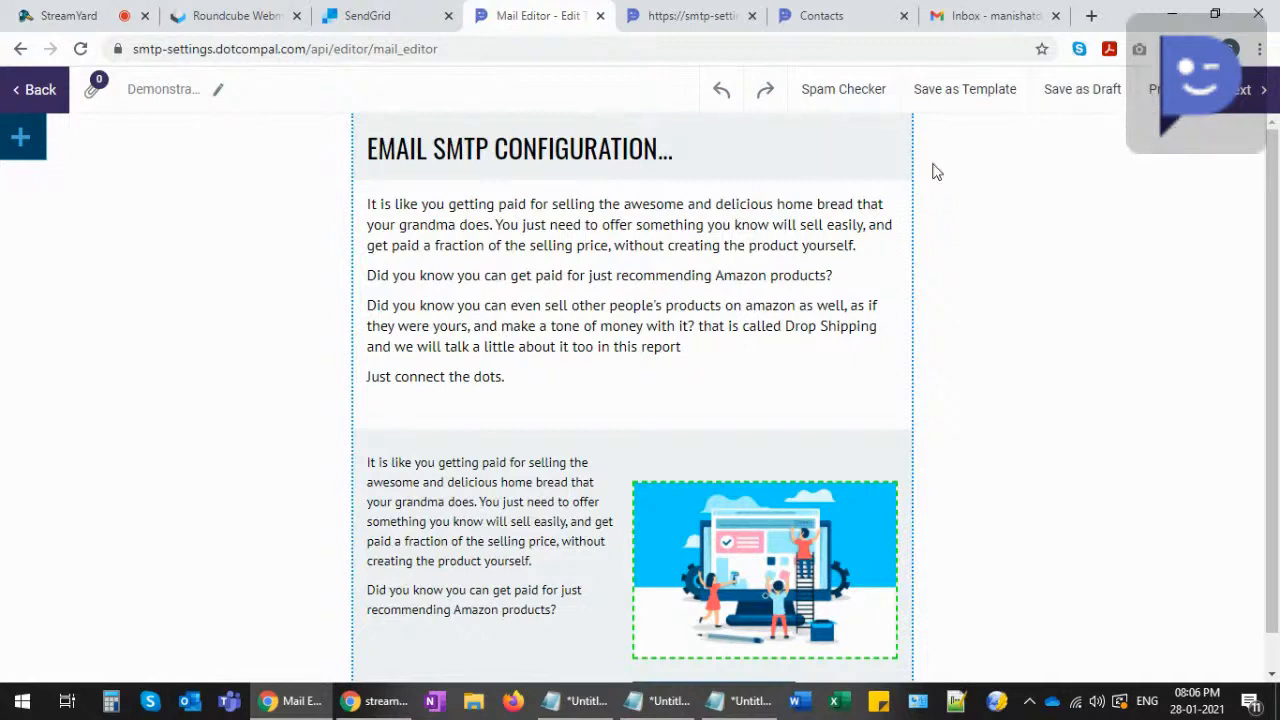
- Advance the Demonstration broadcast to its Contact step, then view the Contacts page
{"action": "left_click", "coordinate": [1243, 92]}
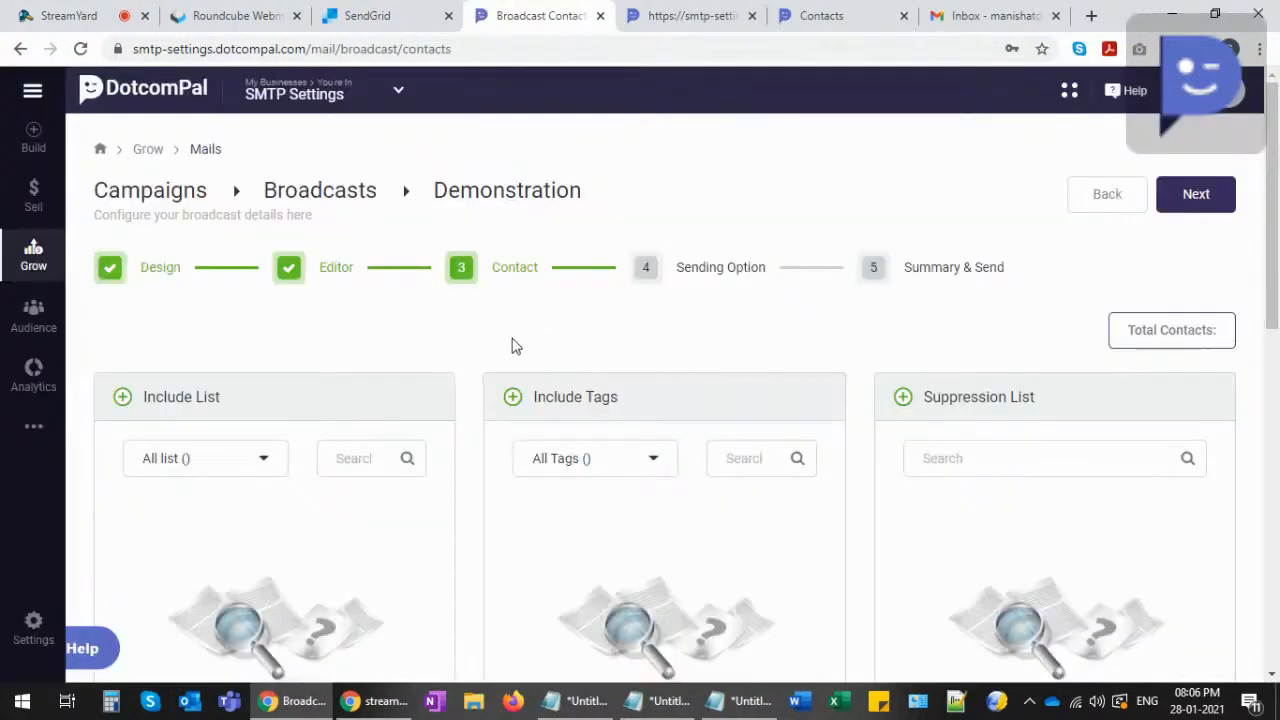
{"action": "scroll", "coordinate": [470, 355], "scroll_direction": "down", "scroll_amount": 1}
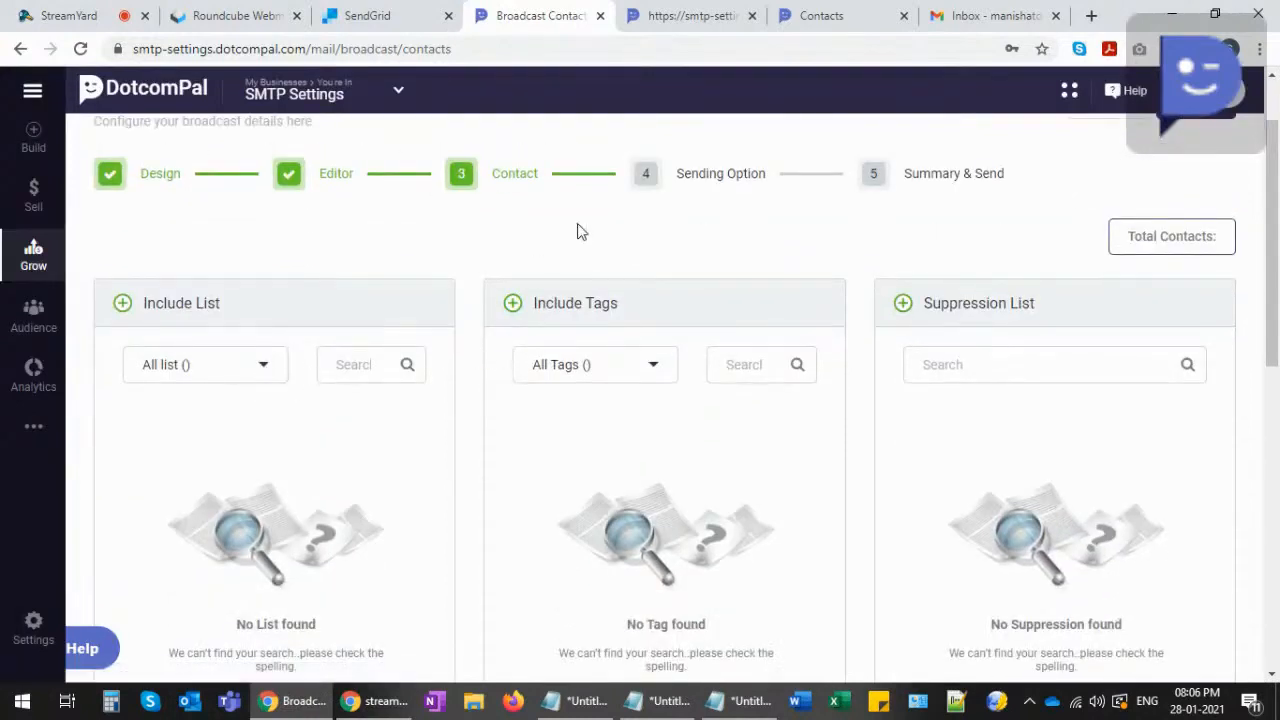
{"action": "left_click", "coordinate": [808, 12]}
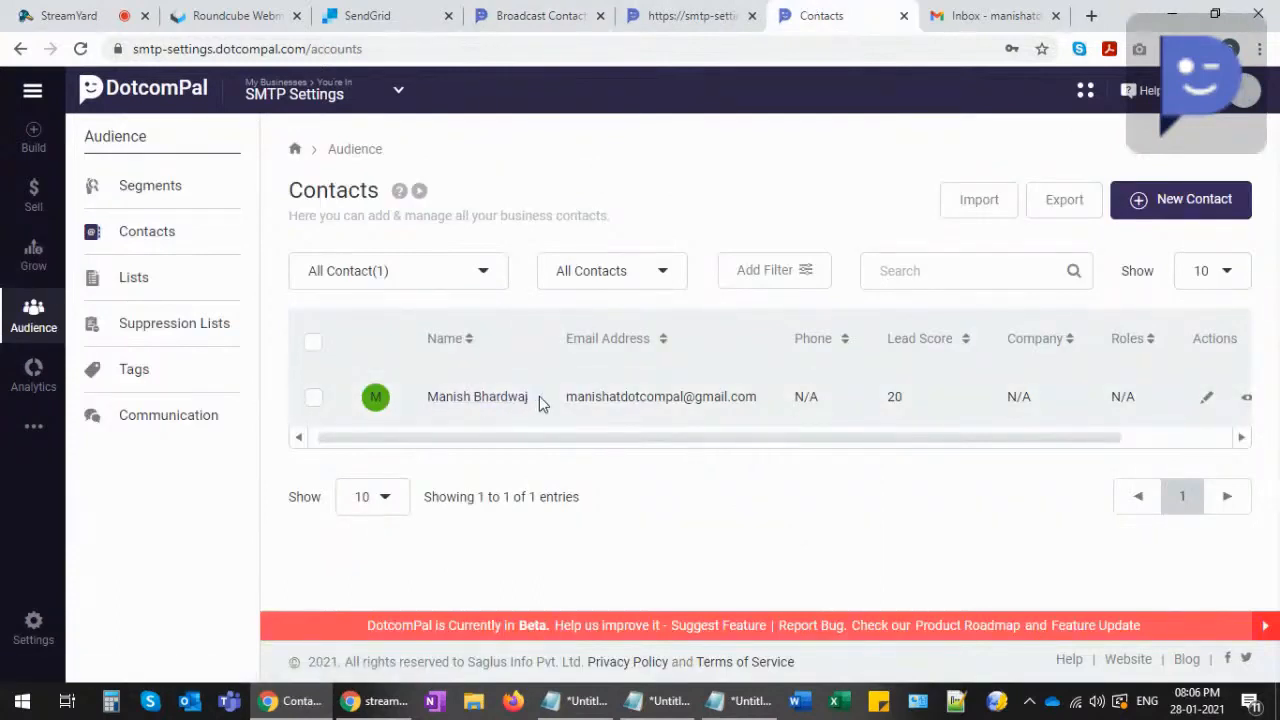
- Create a new contact list named 'Demo'
{"action": "left_click", "coordinate": [141, 288]}
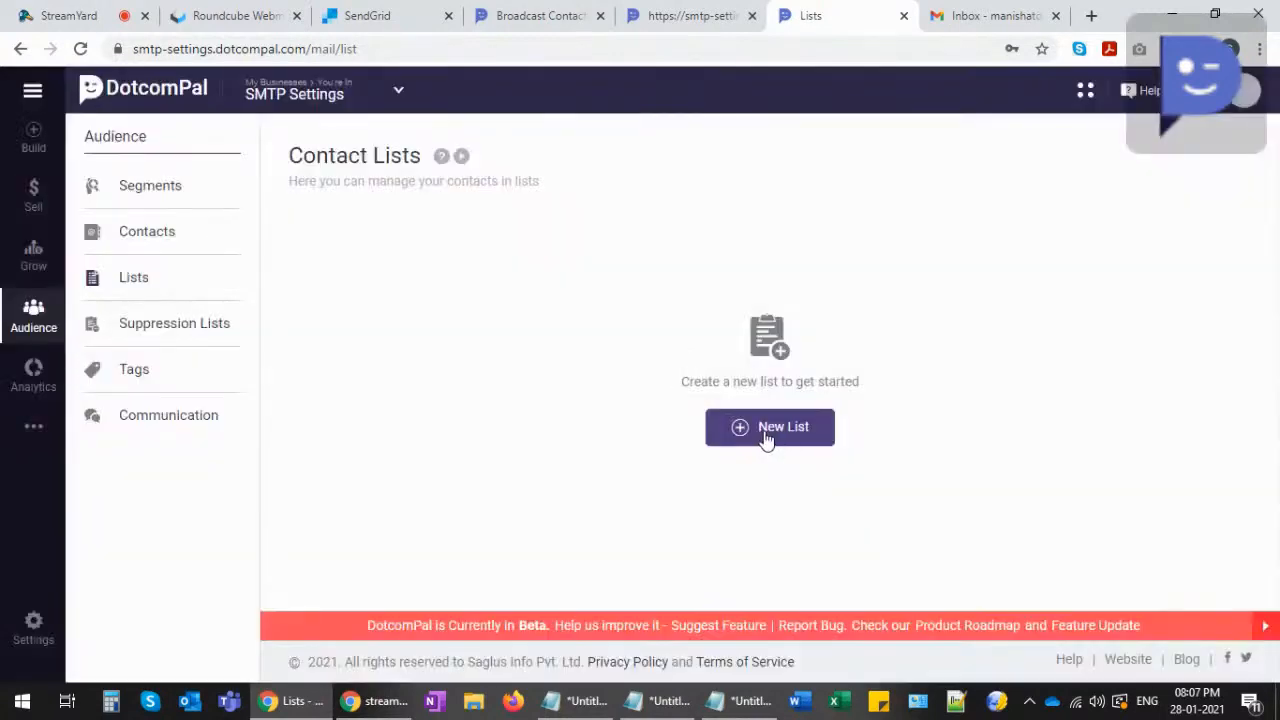
{"action": "left_click", "coordinate": [766, 440]}
{"action": "left_click", "coordinate": [511, 416]}
{"action": "type", "text": "Demo"}
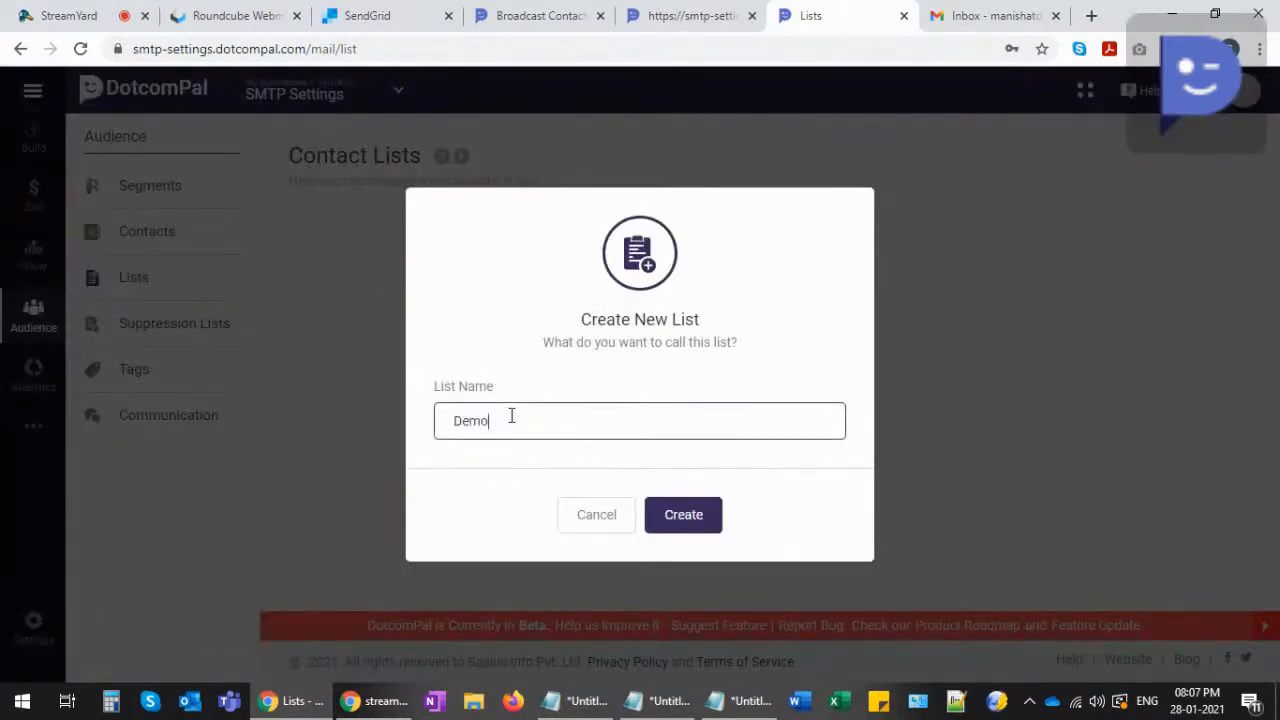
{"action": "left_click", "coordinate": [680, 520]}
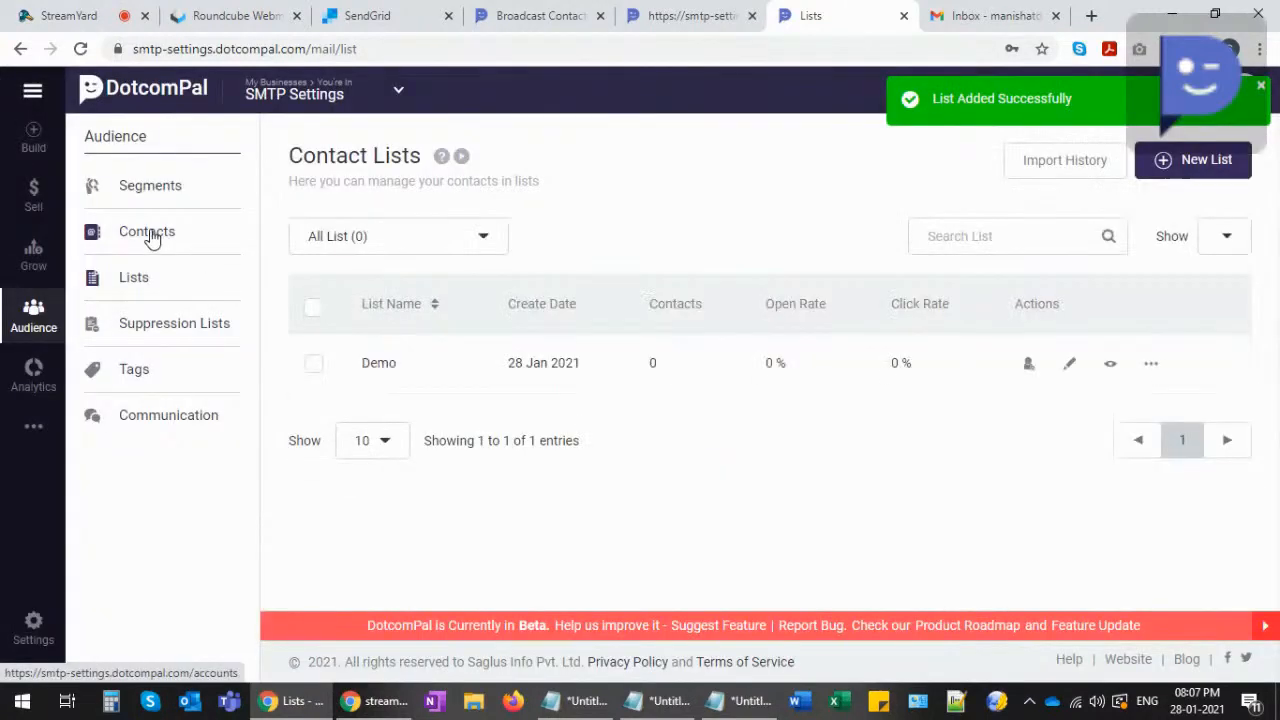
- Copy the single existing contact into the Demo list
{"action": "left_click", "coordinate": [153, 242]}
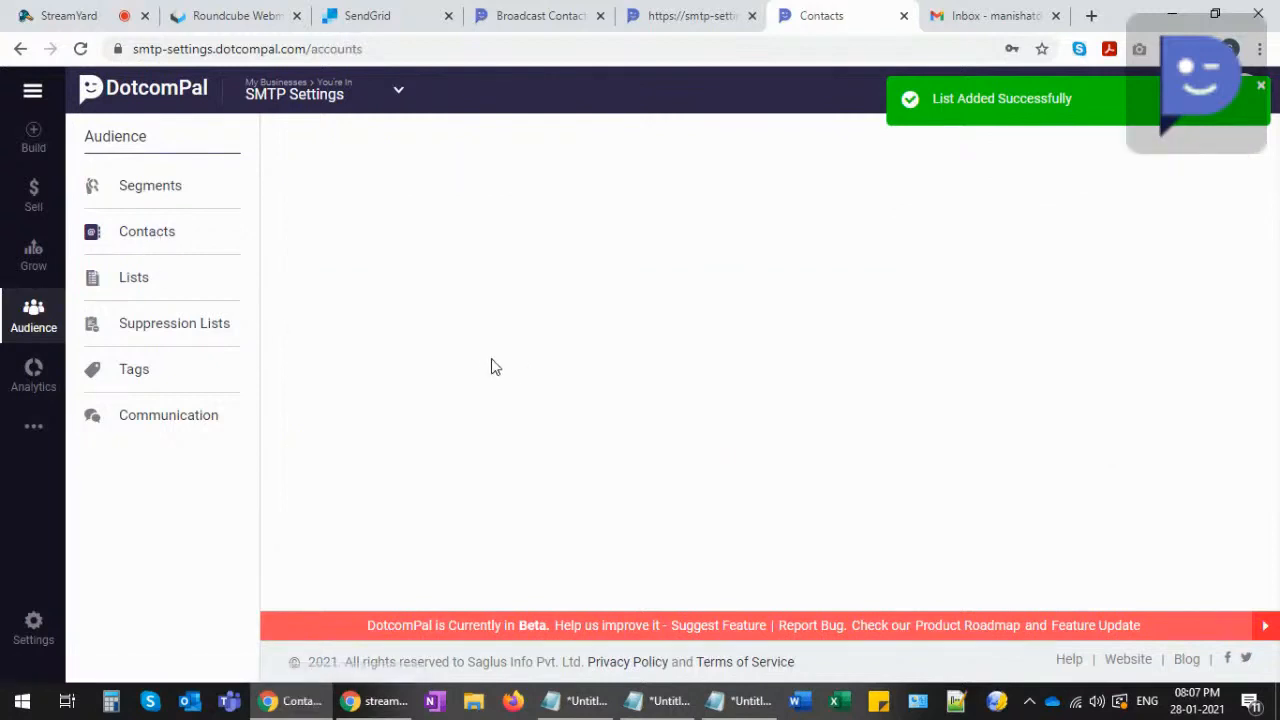
{"action": "left_click", "coordinate": [314, 400]}
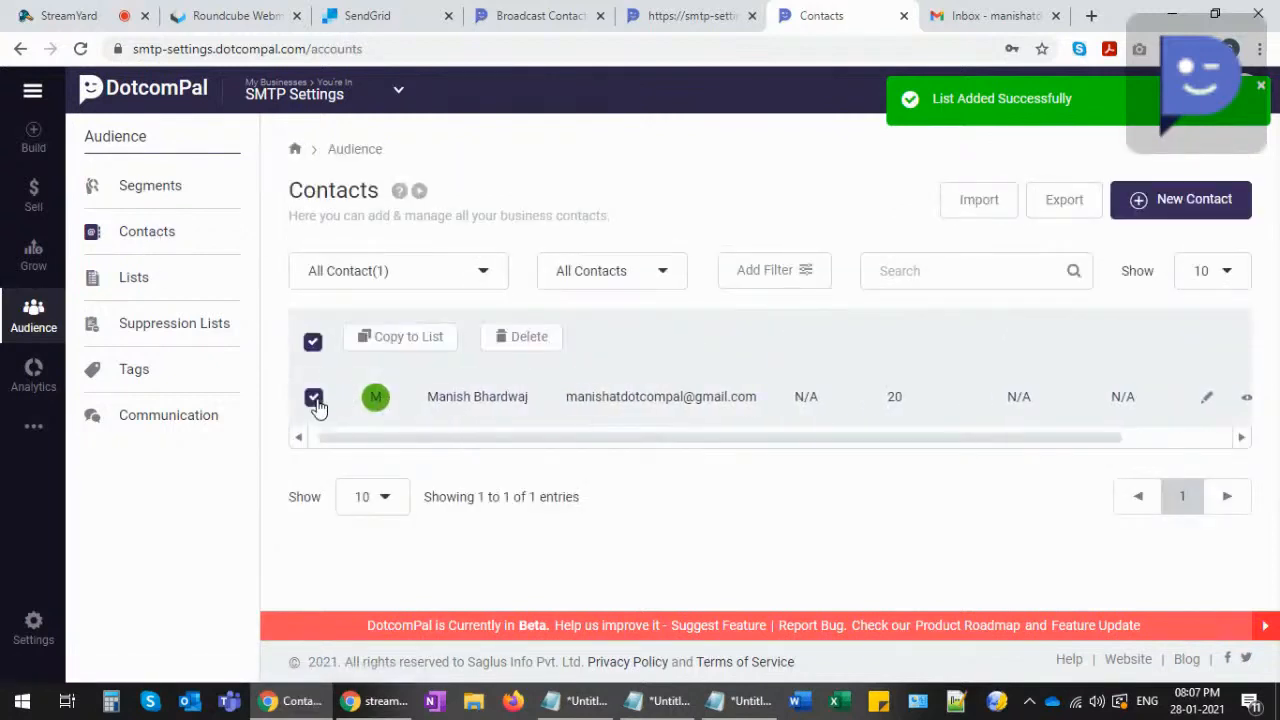
{"action": "left_click", "coordinate": [416, 340]}
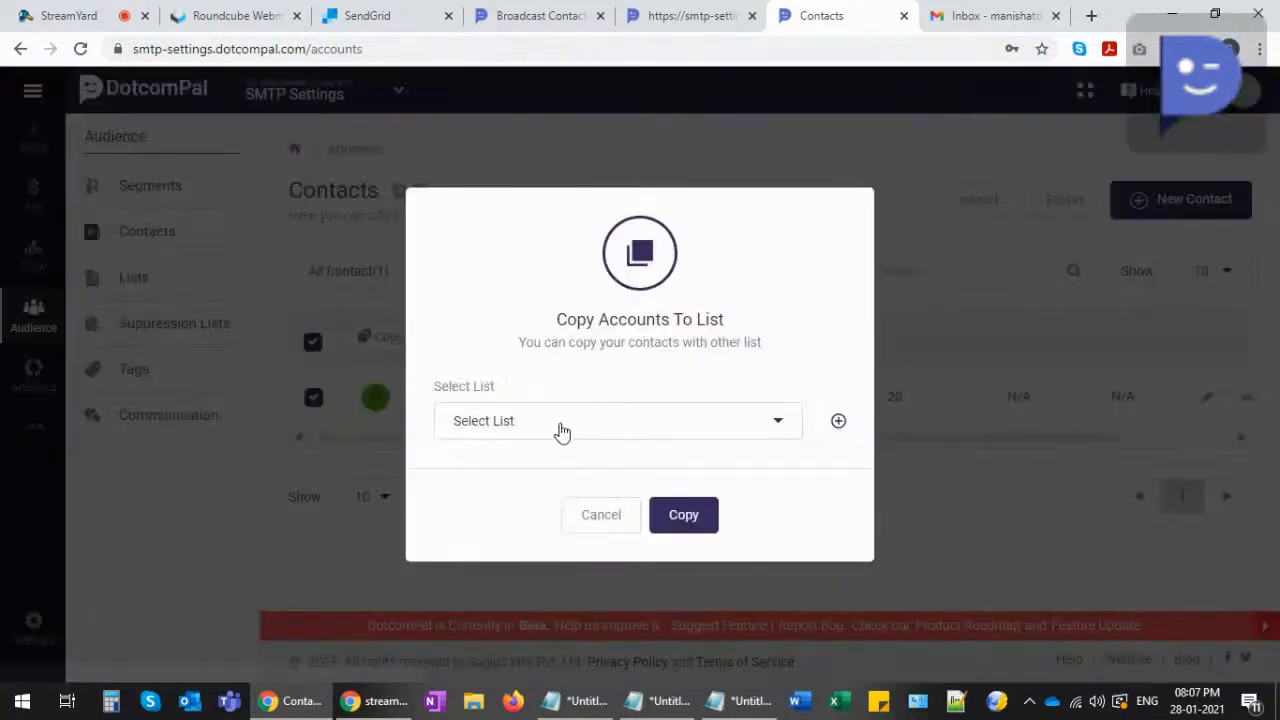
{"action": "left_click", "coordinate": [560, 430]}
{"action": "left_click", "coordinate": [471, 506]}
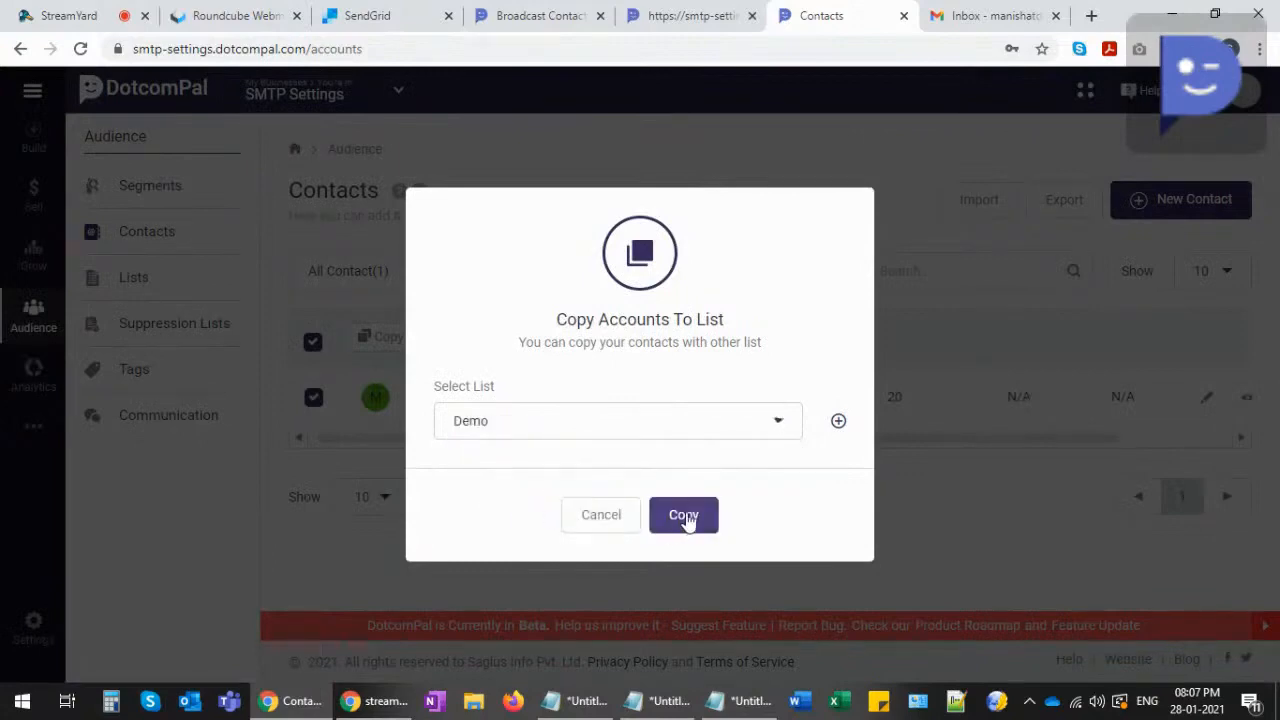
{"action": "left_click", "coordinate": [684, 518]}
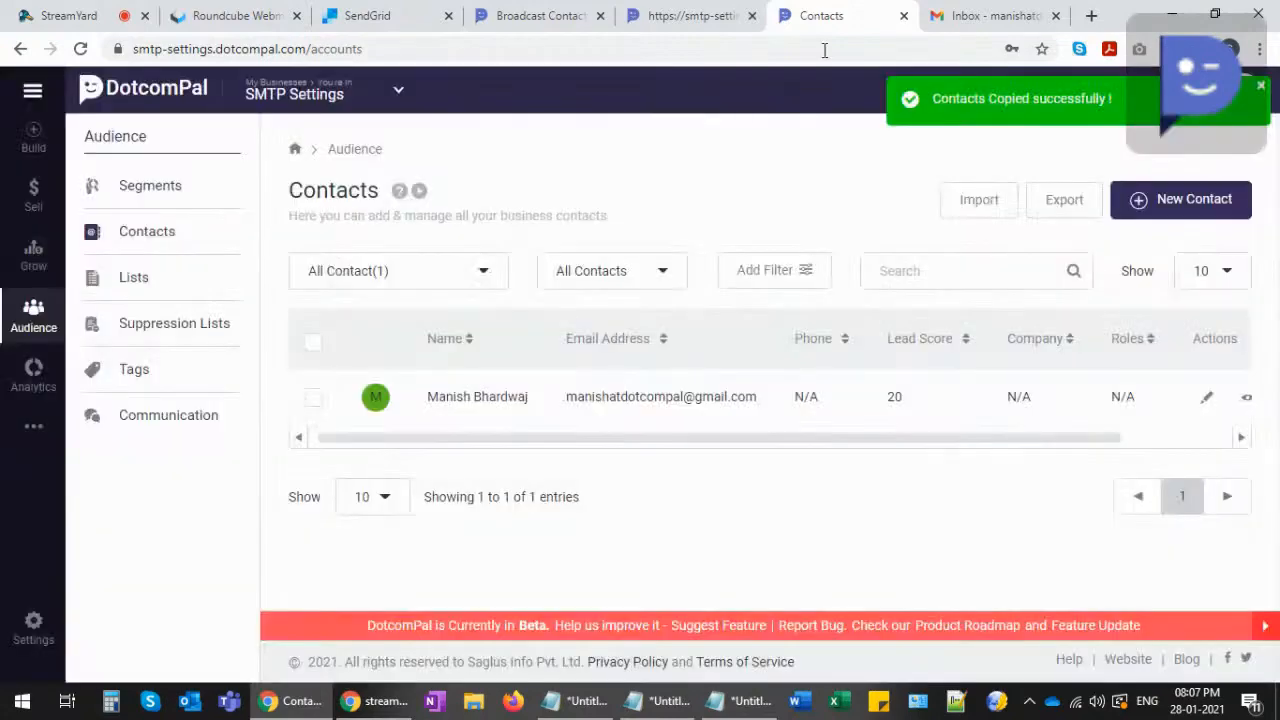
{"action": "left_click", "coordinate": [703, 15]}
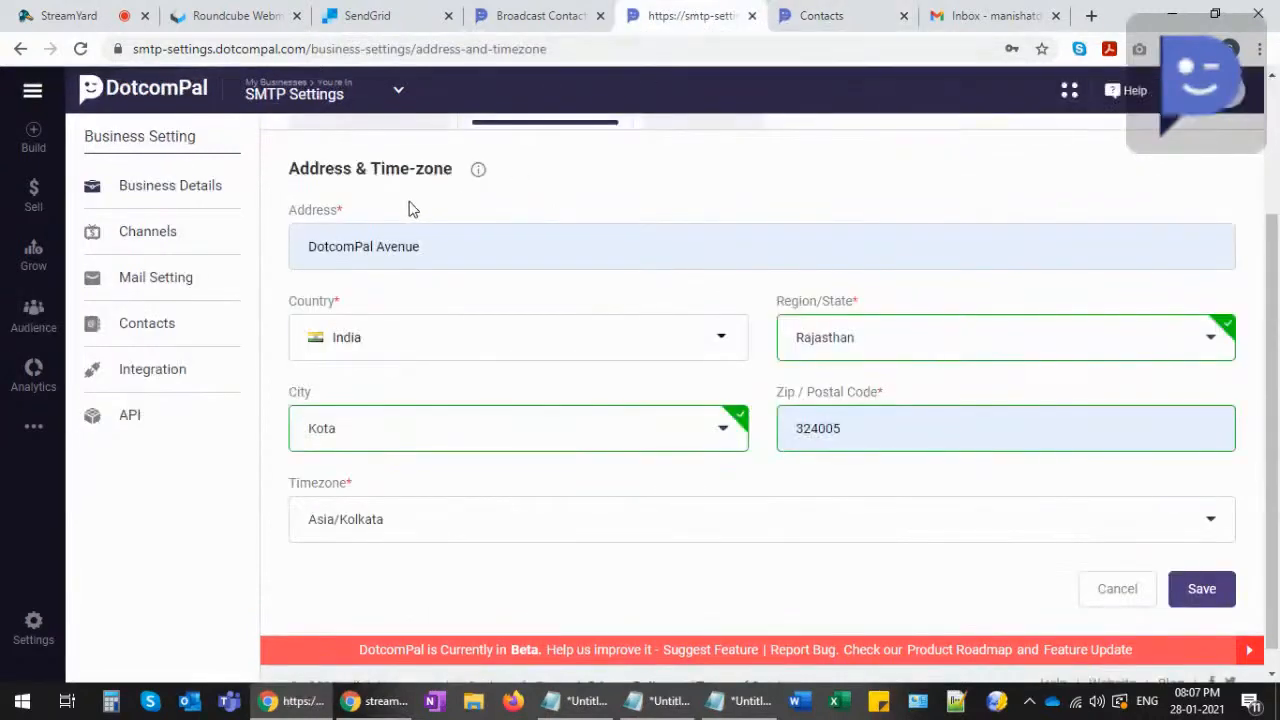
- Reload the broadcast's Contact step and tick the Demo list under Include List
{"action": "left_click", "coordinate": [539, 14]}
{"action": "left_click", "coordinate": [79, 49]}
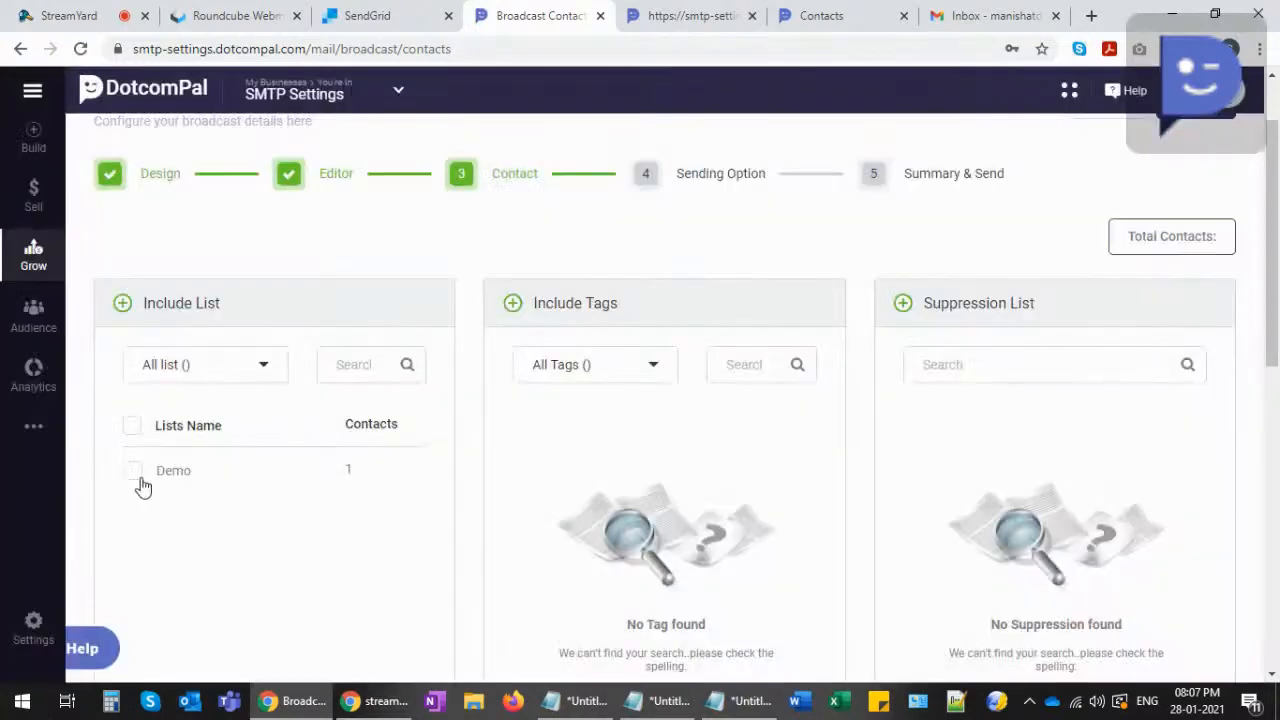
{"action": "left_click", "coordinate": [133, 472]}
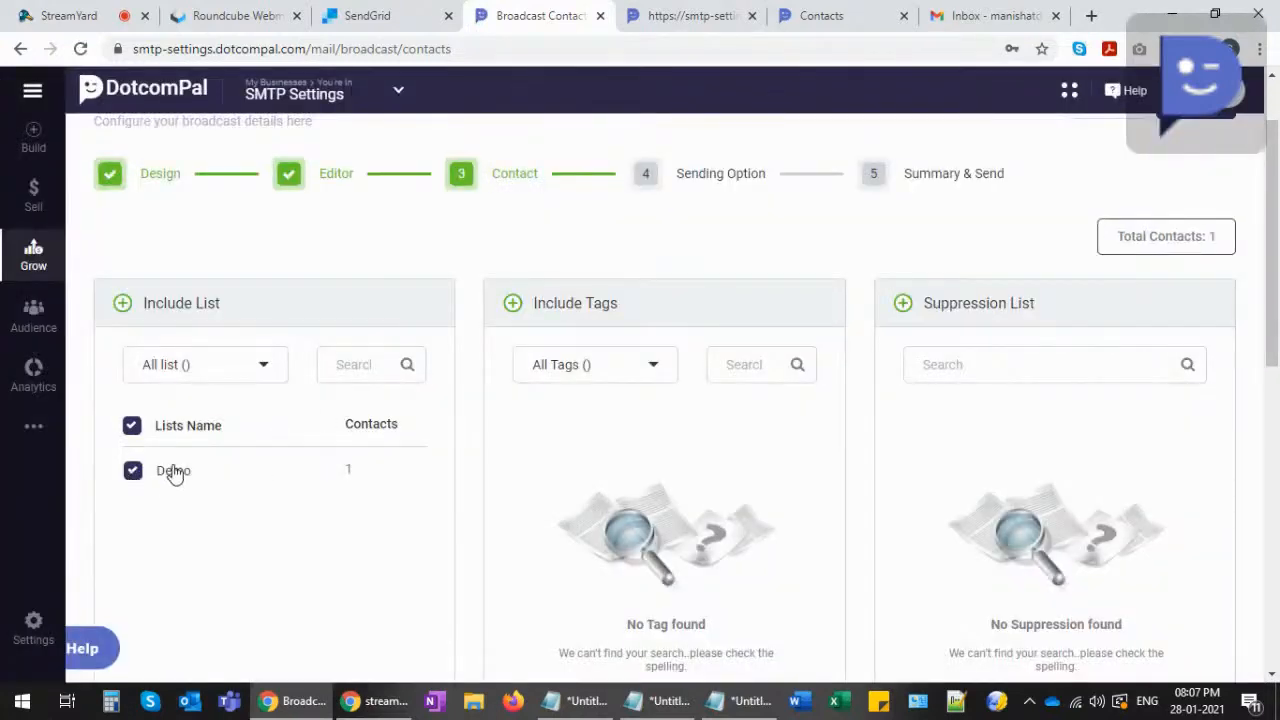
{"action": "scroll", "coordinate": [180, 490], "scroll_direction": "down", "scroll_amount": 1}
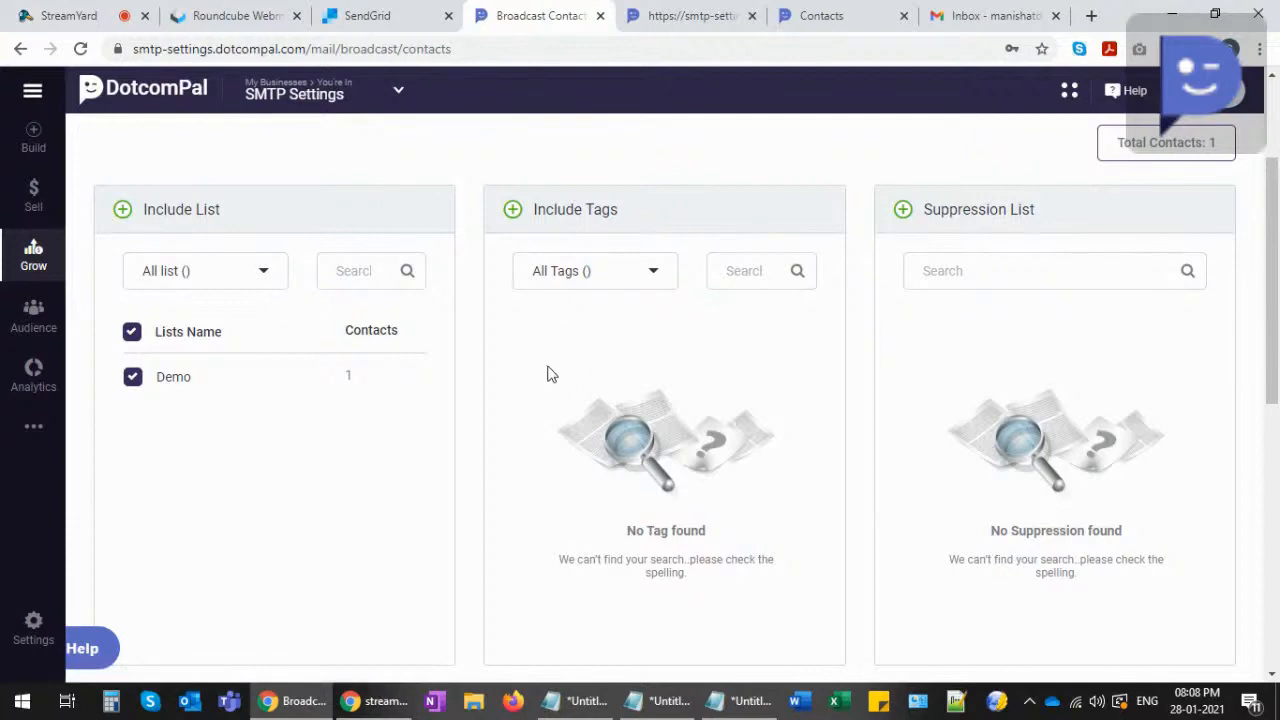
{"action": "left_click", "coordinate": [131, 376]}
{"action": "scroll", "coordinate": [894, 254], "scroll_direction": "down", "scroll_amount": 4}
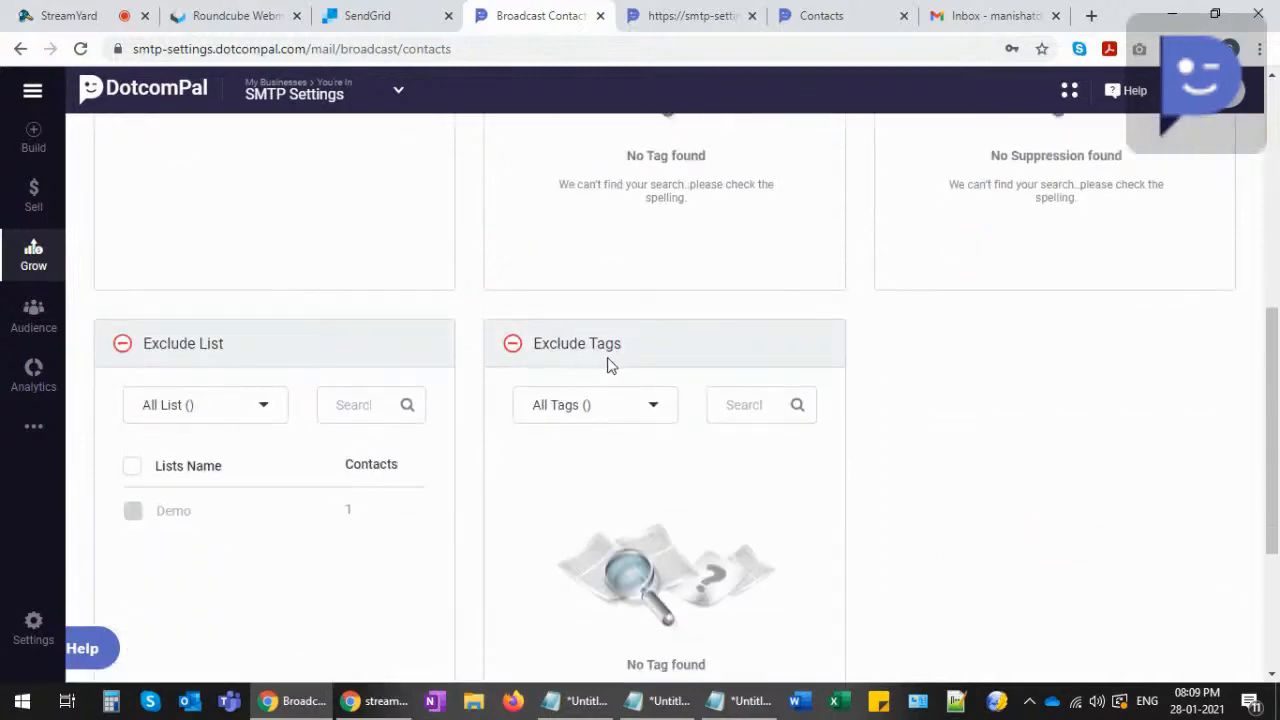
{"action": "scroll", "coordinate": [808, 376], "scroll_direction": "up", "scroll_amount": 4}
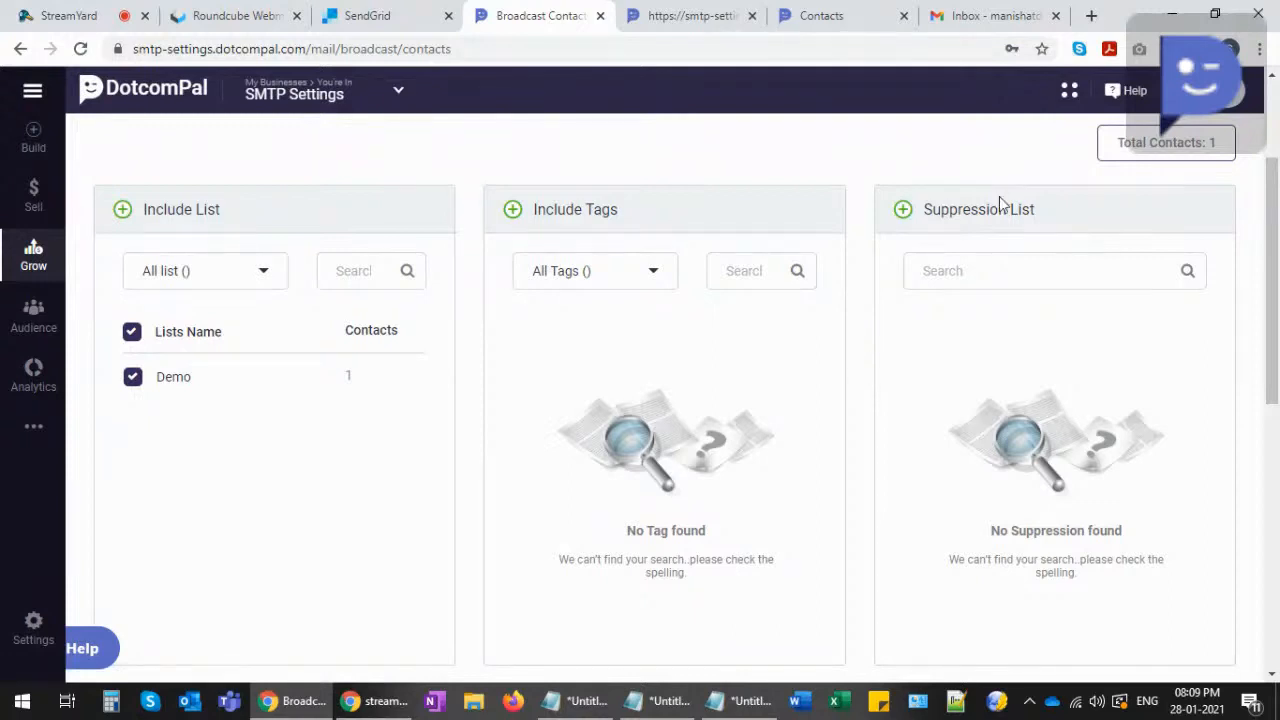
- Leave the Suppression List untouched and continue the broadcast to the Sending Option step
{"action": "triple_click", "coordinate": [1051, 208]}
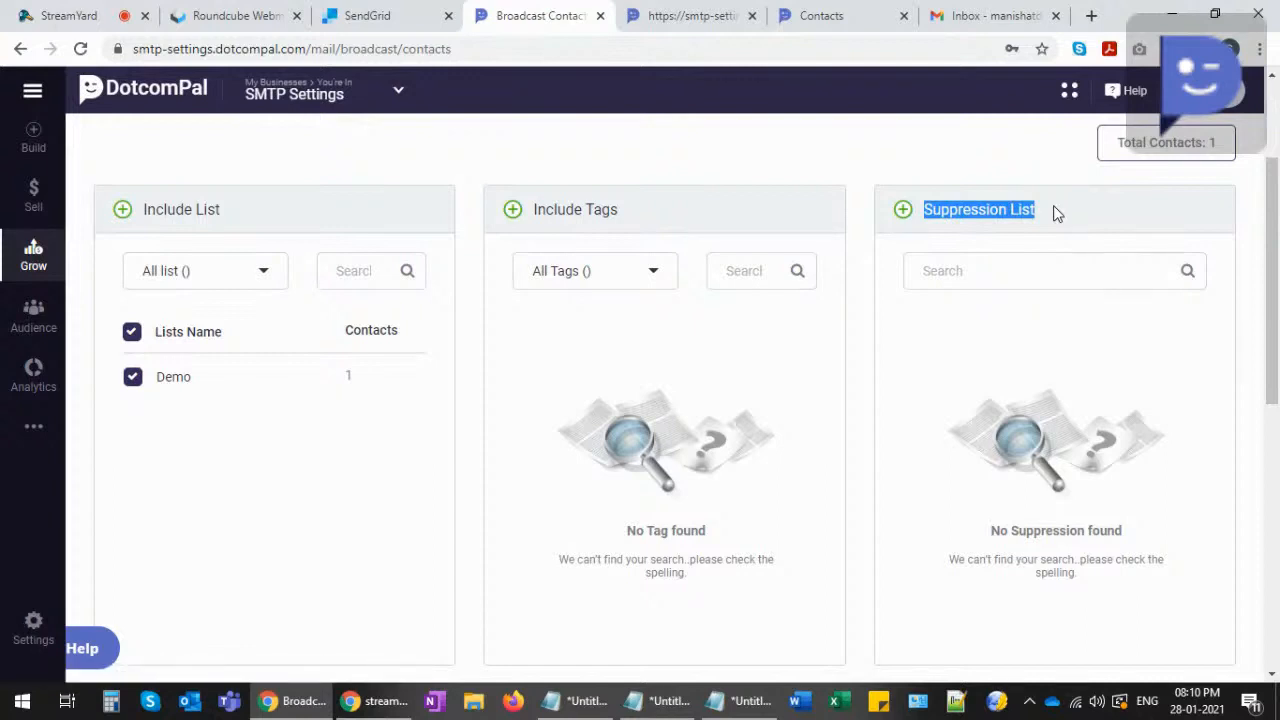
{"action": "scroll", "coordinate": [1040, 369], "scroll_direction": "down", "scroll_amount": 3}
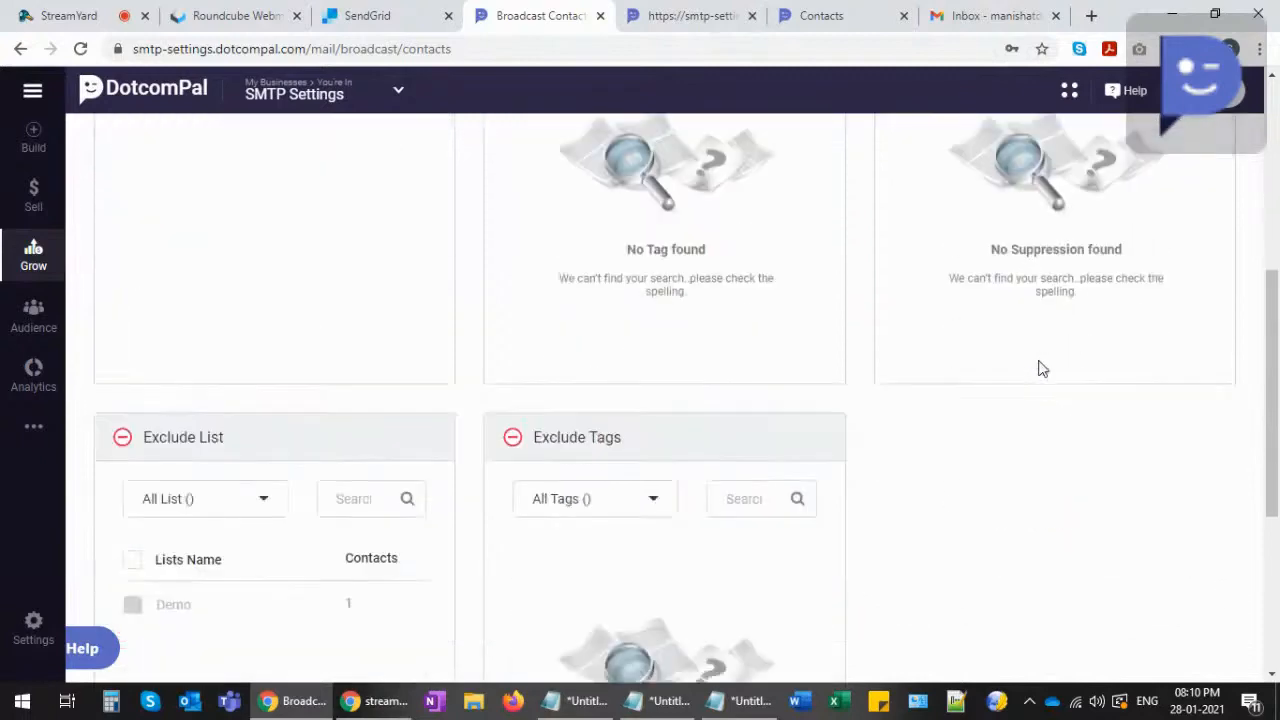
{"action": "scroll", "coordinate": [1040, 415], "scroll_direction": "down", "scroll_amount": 4}
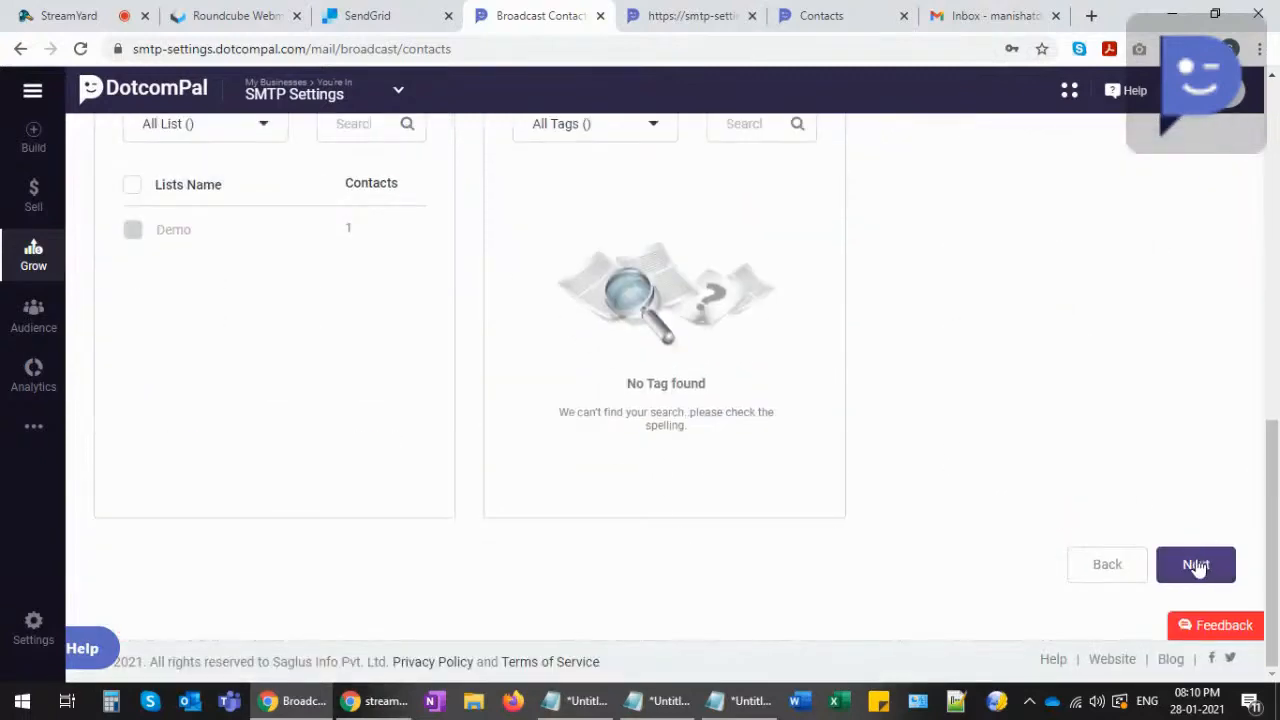
{"action": "left_click", "coordinate": [1196, 566]}
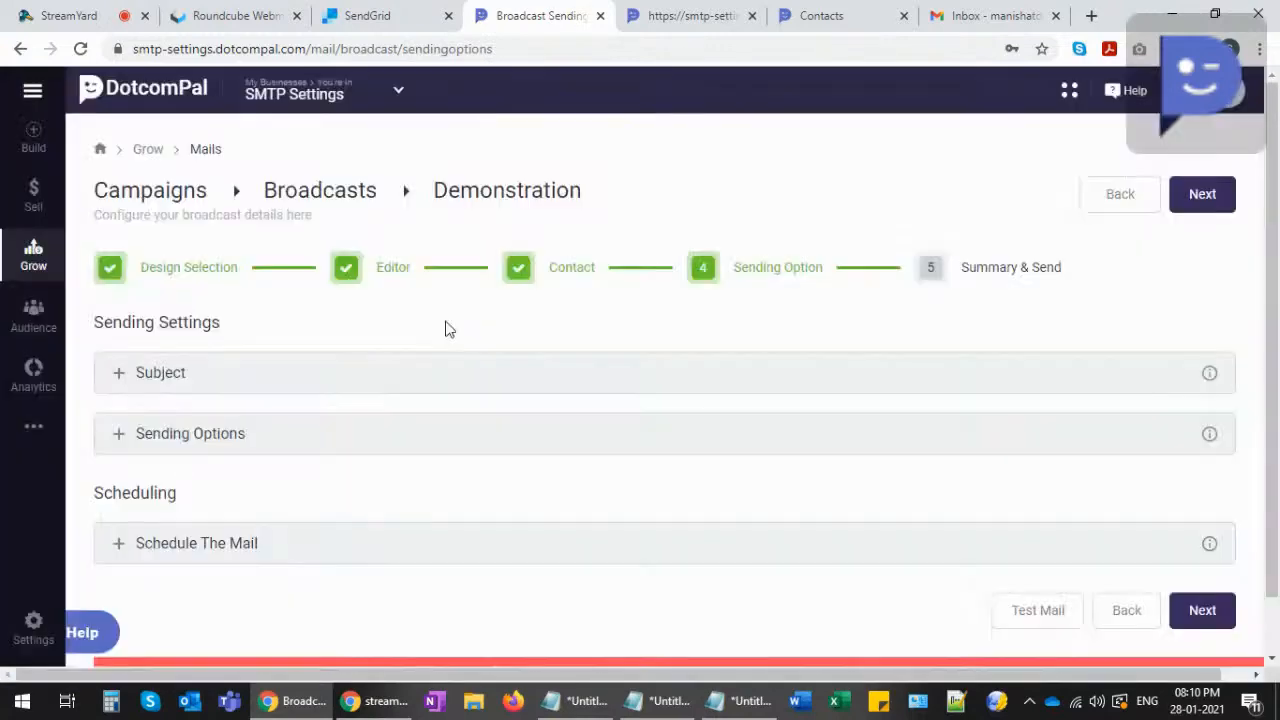
- Replace the subject 'Demonstration' with 'Hey, how you liked it?'
{"action": "left_click", "coordinate": [120, 386]}
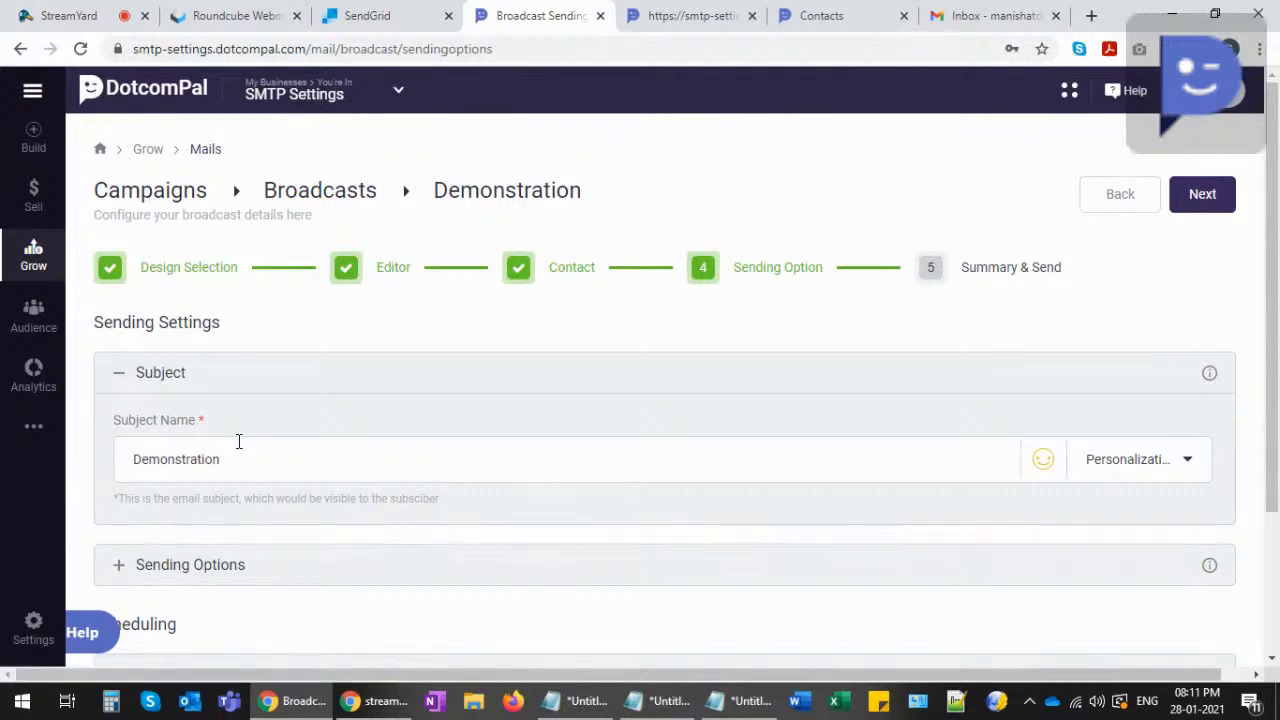
{"action": "left_click_drag", "start_coordinate": [226, 458], "coordinate": [65, 458]}
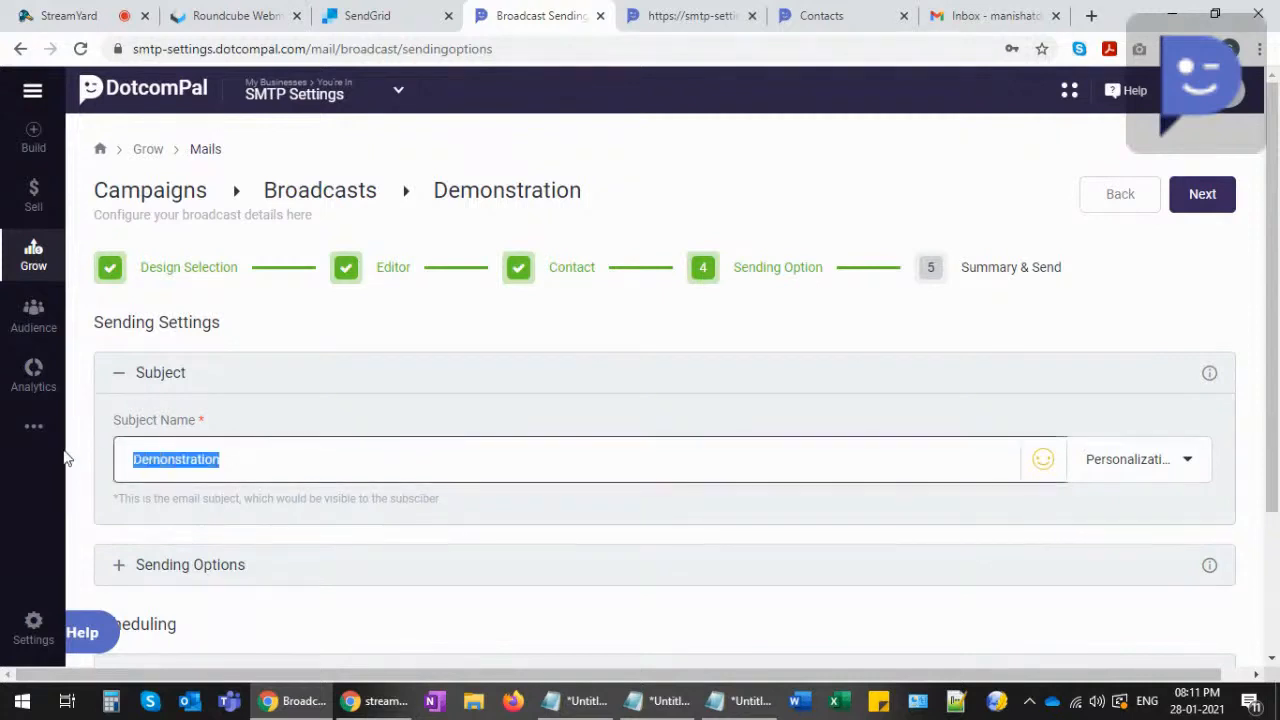
{"action": "type", "text": "Hey,"}
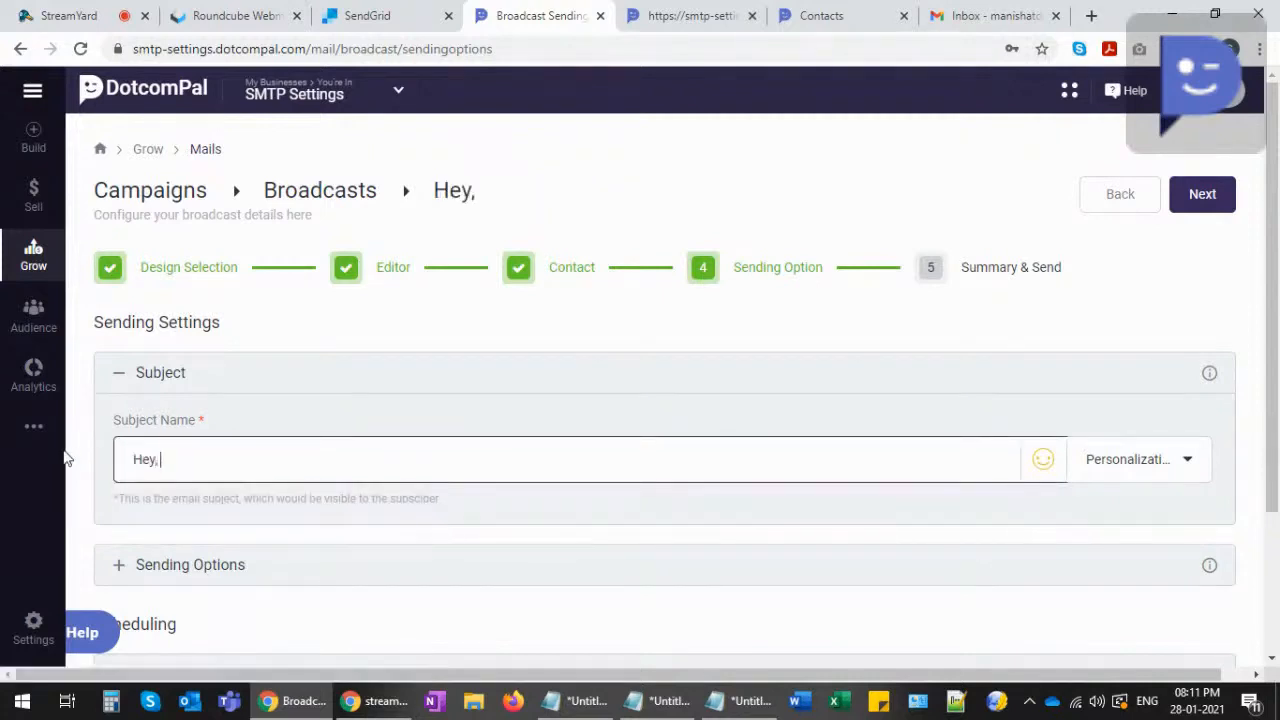
{"action": "type", "text": " how yo"}
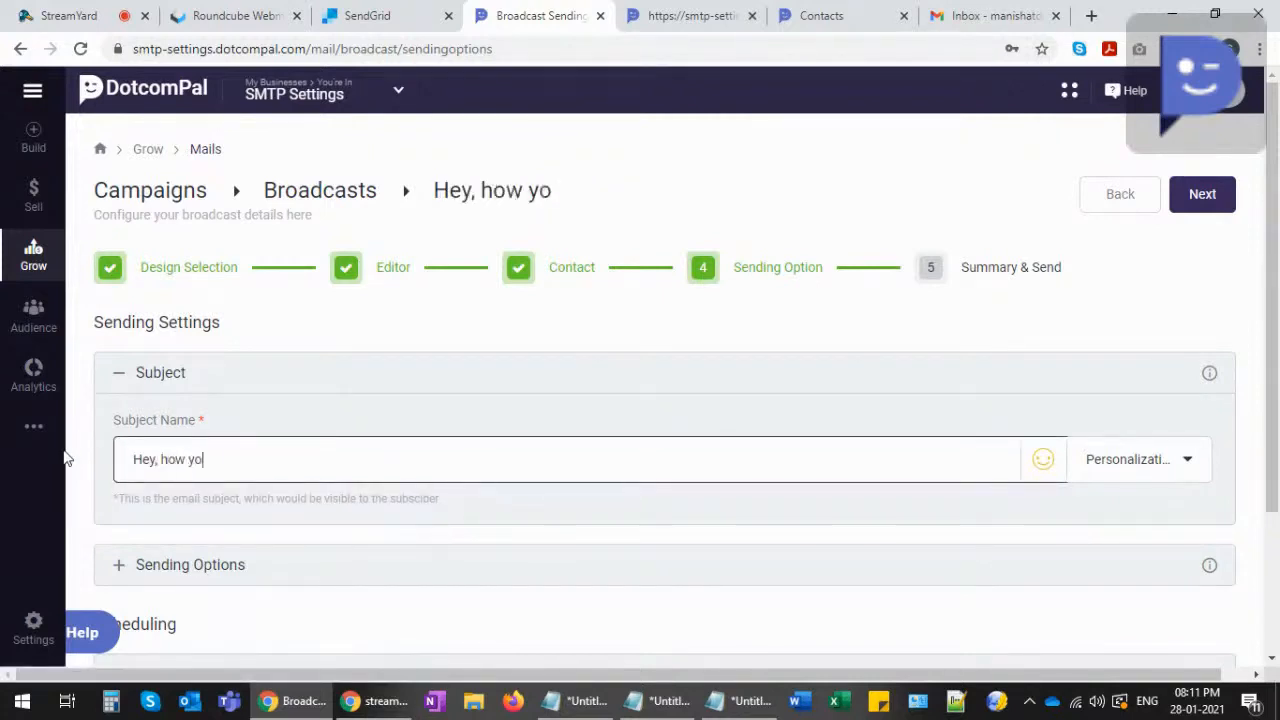
{"action": "type", "text": "u liked it"}
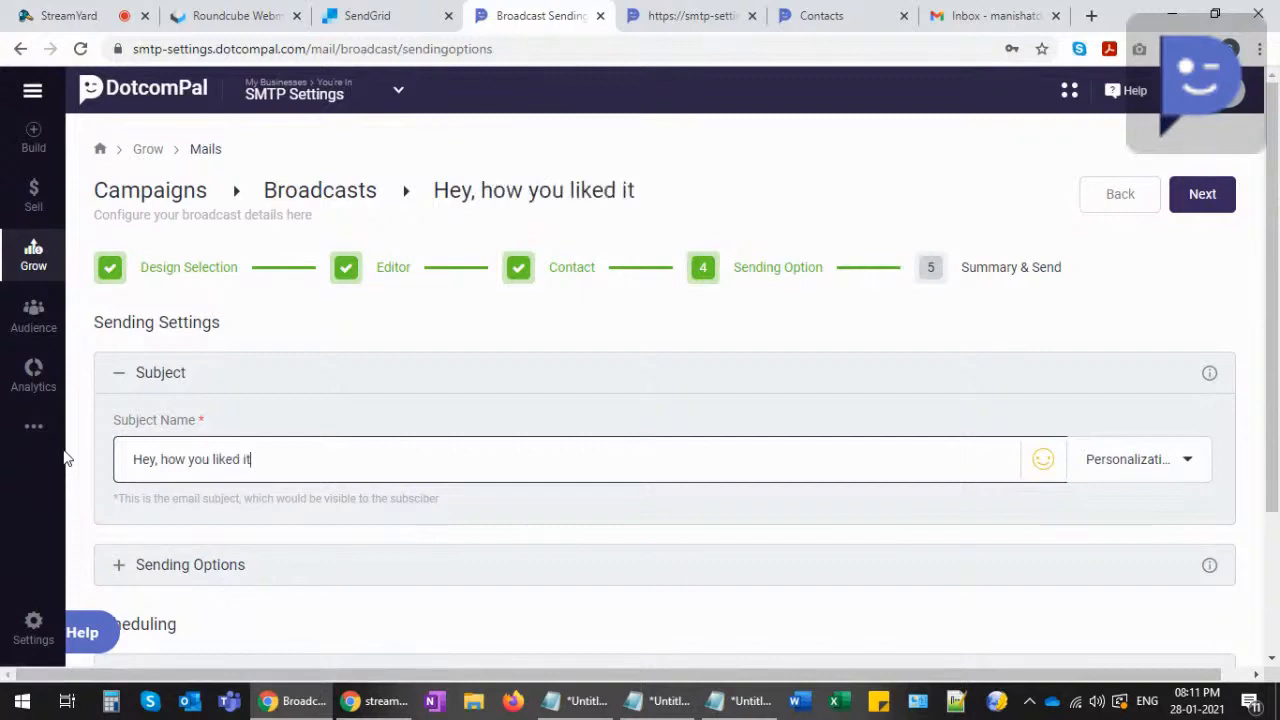
{"action": "type", "text": "?"}
{"action": "scroll", "coordinate": [94, 451], "scroll_direction": "down", "scroll_amount": 1}
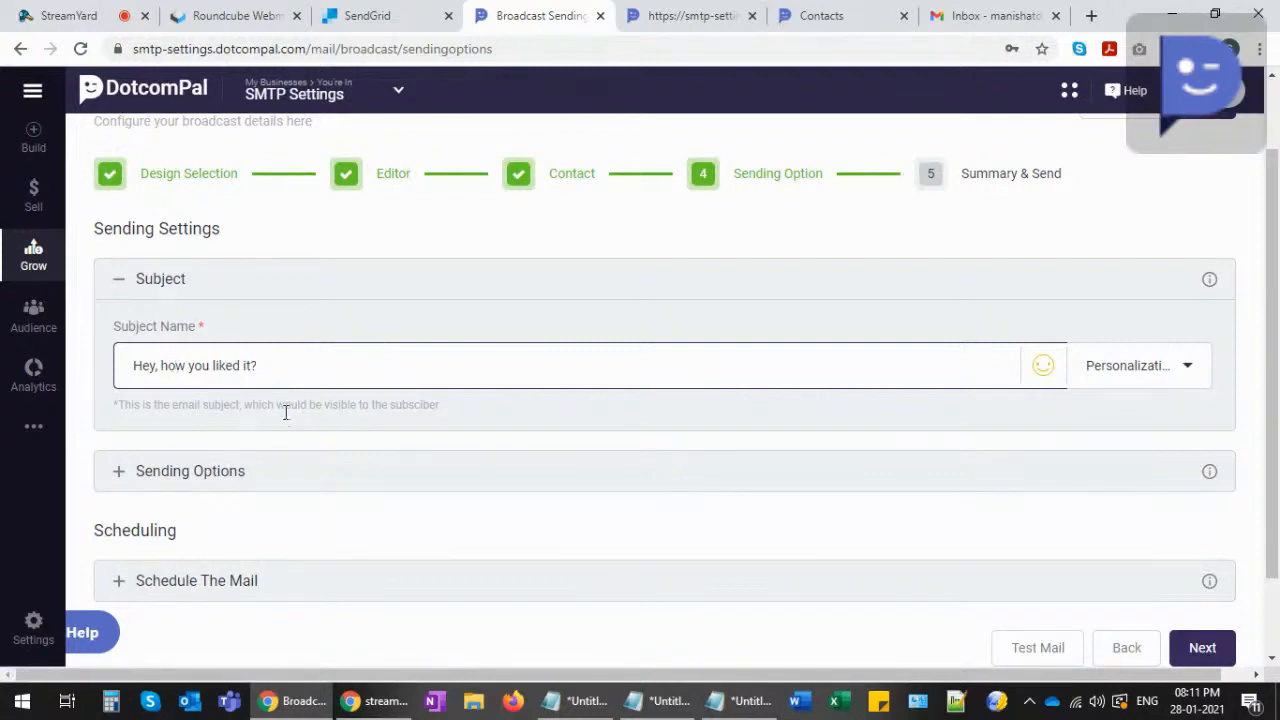
- Append a thumbs-up emoji so the subject reads 'Hey, how you liked it?👍'
{"action": "left_click", "coordinate": [1180, 369]}
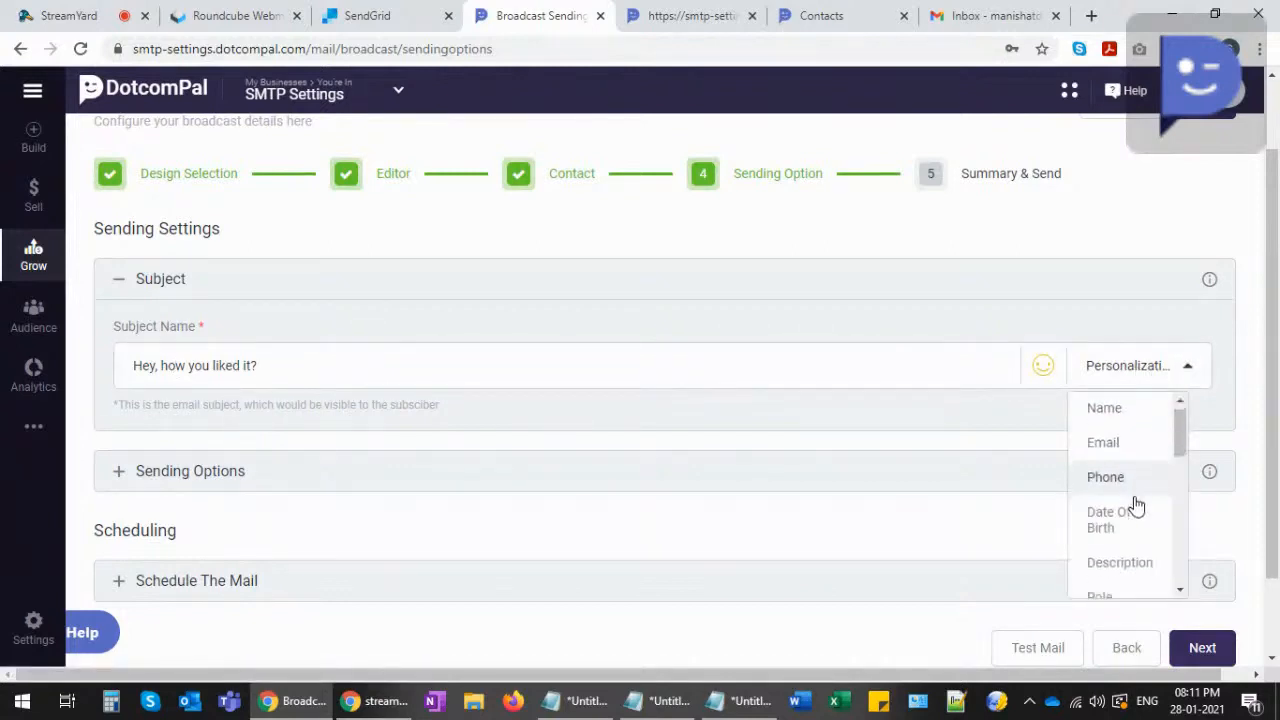
{"action": "scroll", "coordinate": [1137, 505], "scroll_direction": "down", "scroll_amount": 5}
{"action": "scroll", "coordinate": [1134, 463], "scroll_direction": "up", "scroll_amount": 5}
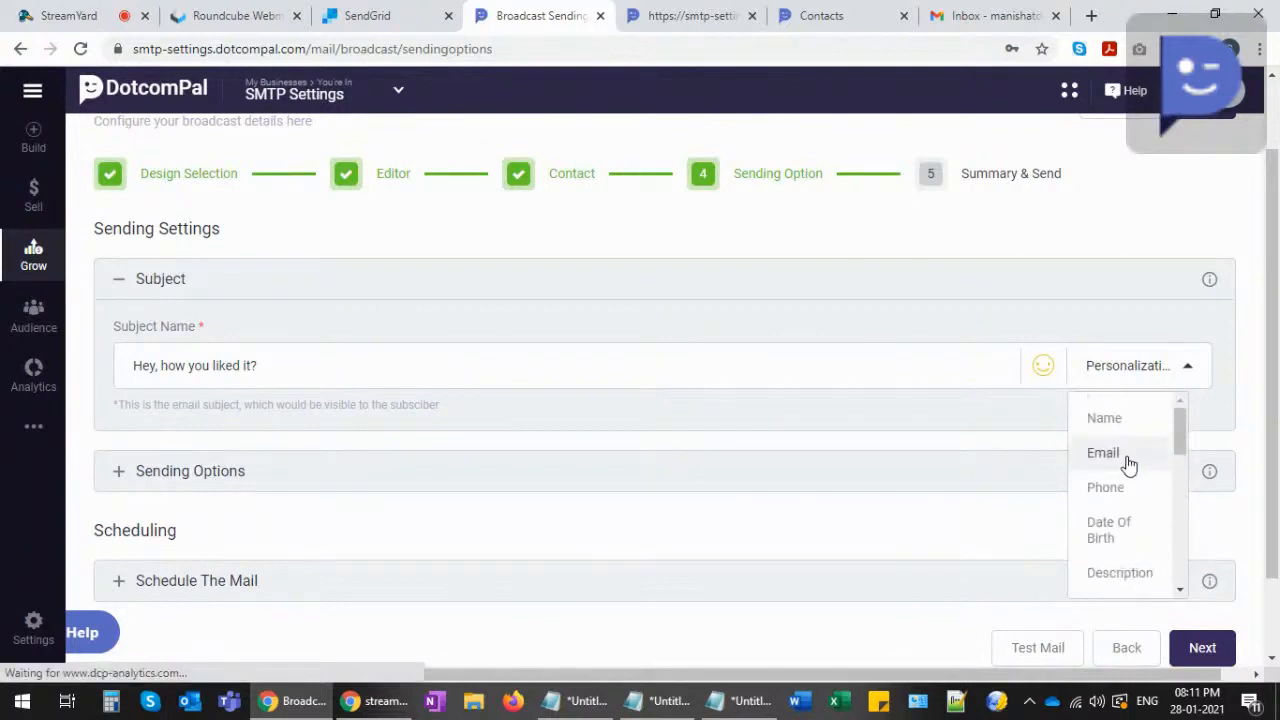
{"action": "left_click", "coordinate": [434, 362]}
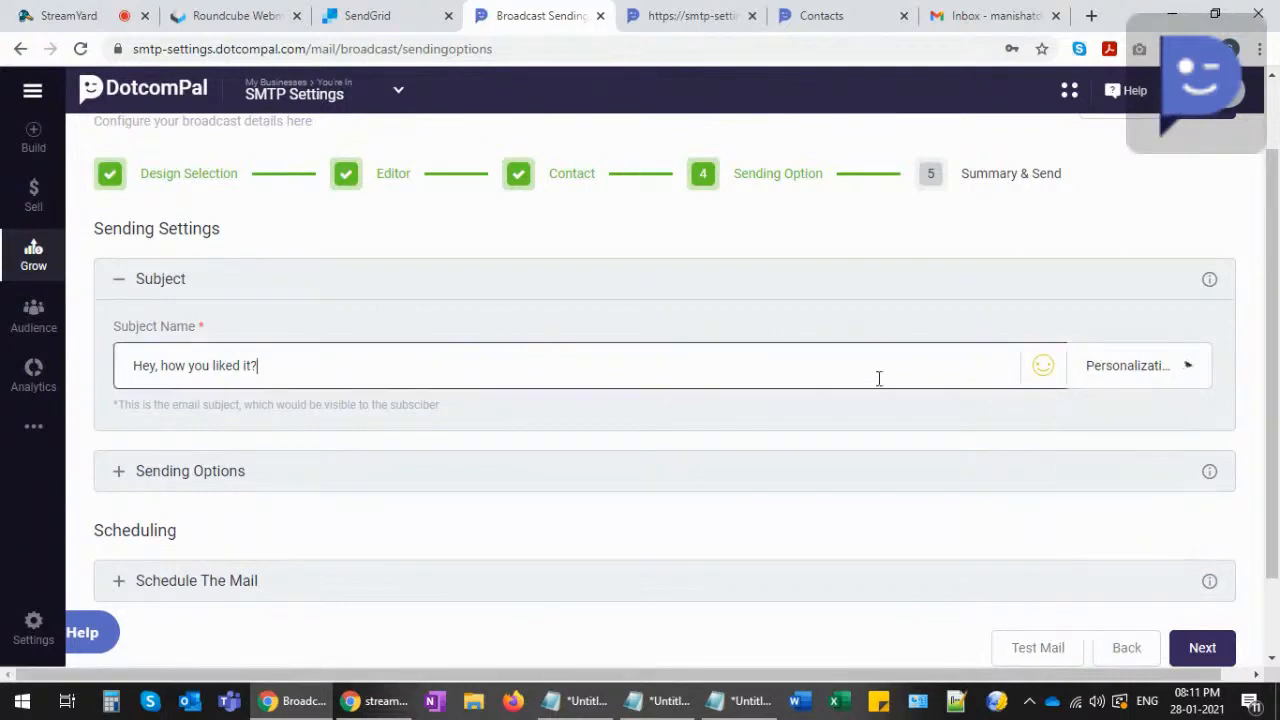
{"action": "left_click", "coordinate": [1045, 366]}
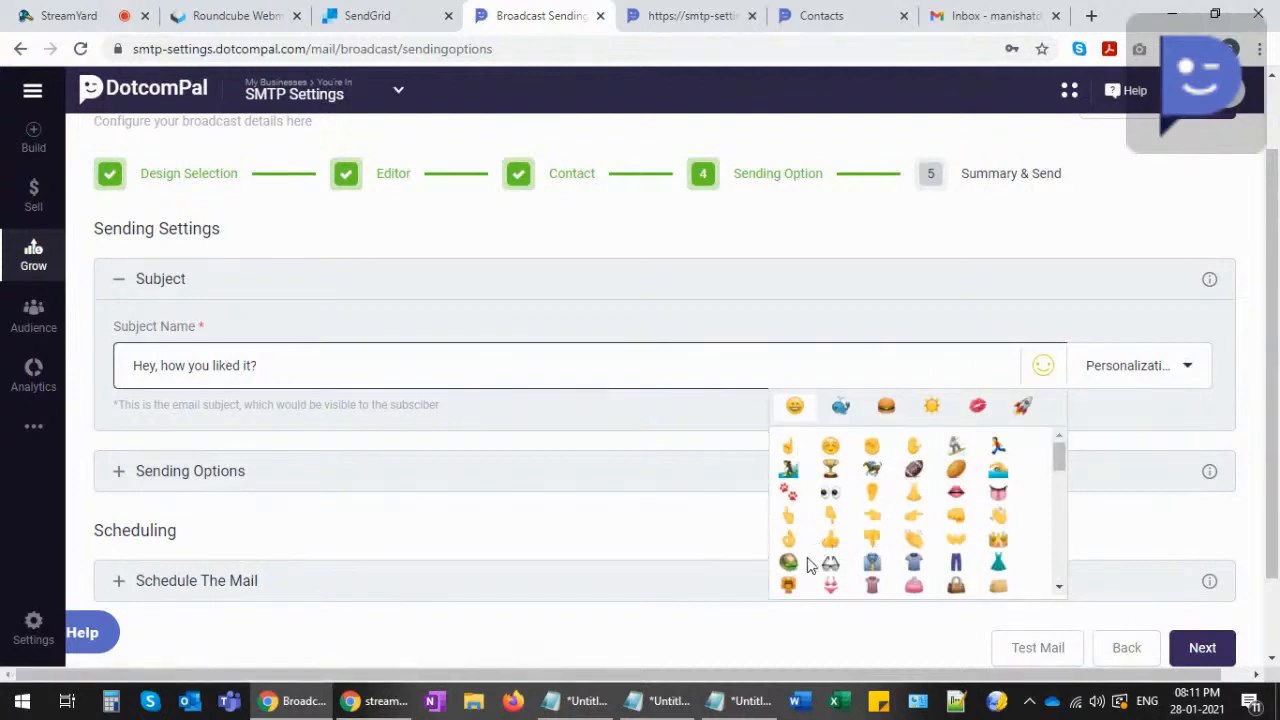
{"action": "left_click", "coordinate": [830, 540]}
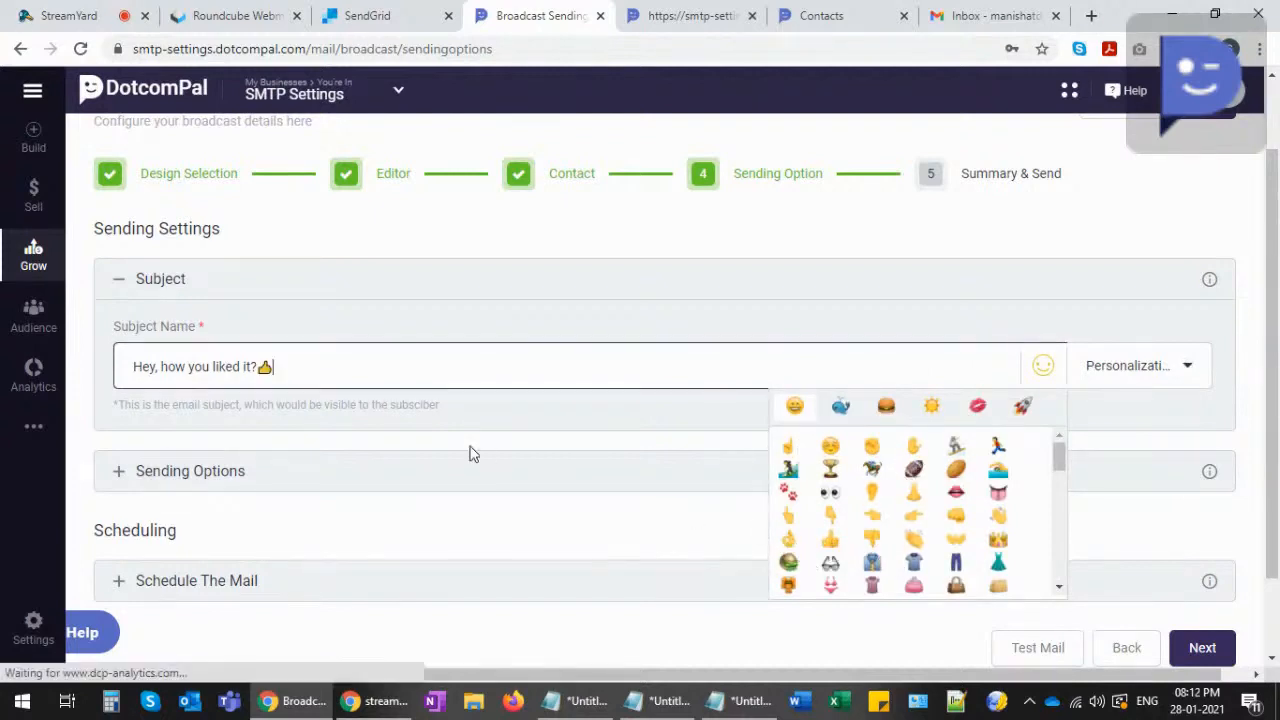
{"action": "left_click", "coordinate": [530, 432]}
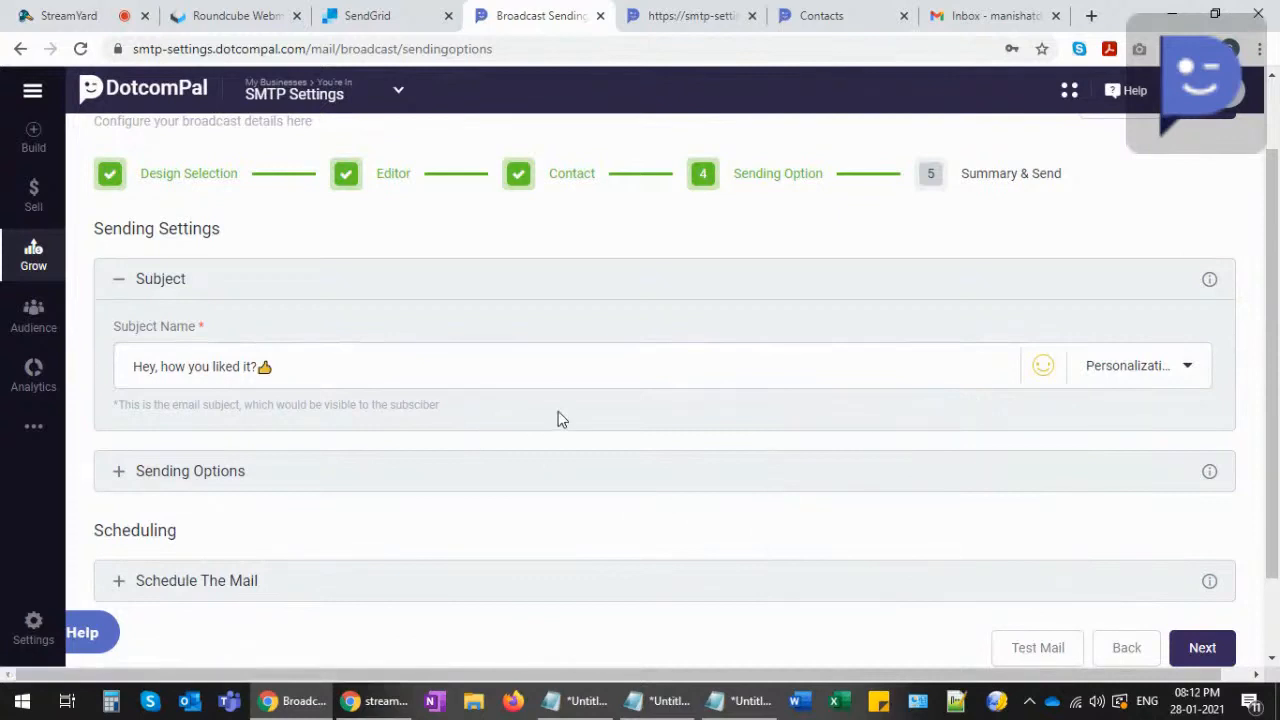
- In Sending Options, set both From and Reply Name & Email to the admin account
{"action": "left_click", "coordinate": [120, 477]}
{"action": "scroll", "coordinate": [194, 463], "scroll_direction": "down", "scroll_amount": 2}
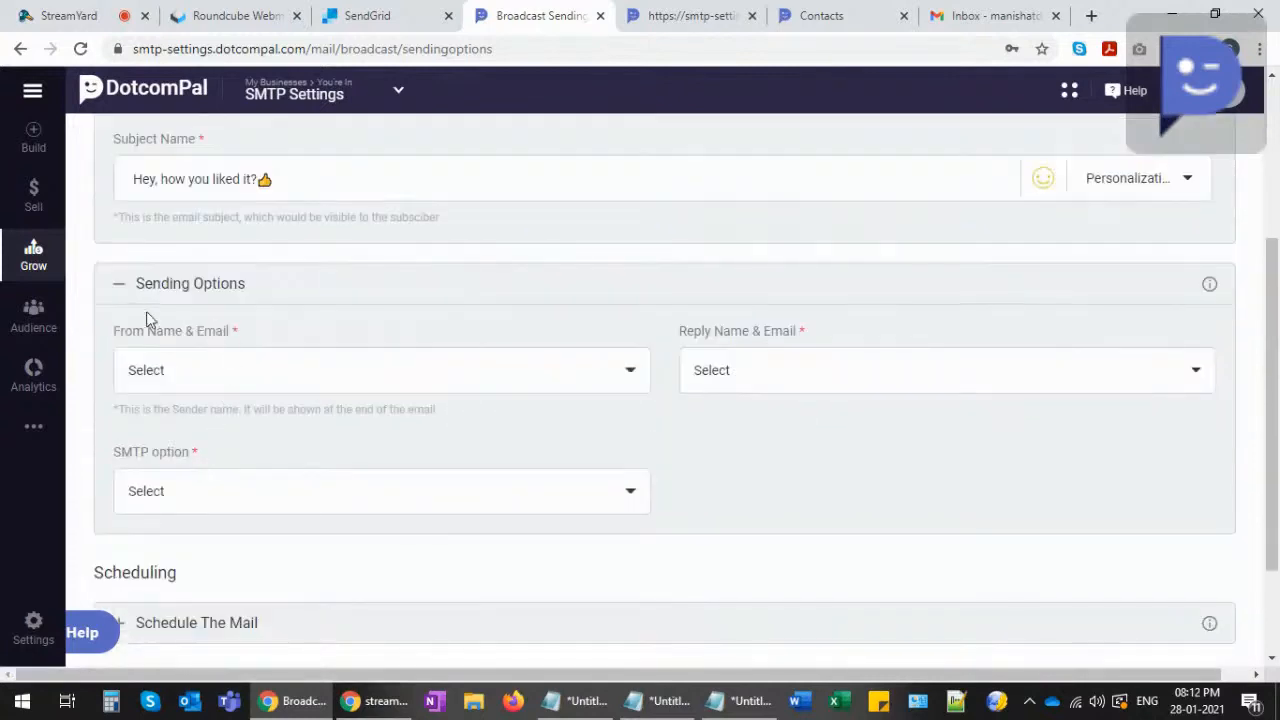
{"action": "left_click_drag", "start_coordinate": [120, 337], "coordinate": [195, 341]}
{"action": "left_click", "coordinate": [218, 345]}
{"action": "left_click_drag", "start_coordinate": [681, 338], "coordinate": [786, 337]}
{"action": "left_click", "coordinate": [786, 340]}
{"action": "left_click", "coordinate": [224, 388]}
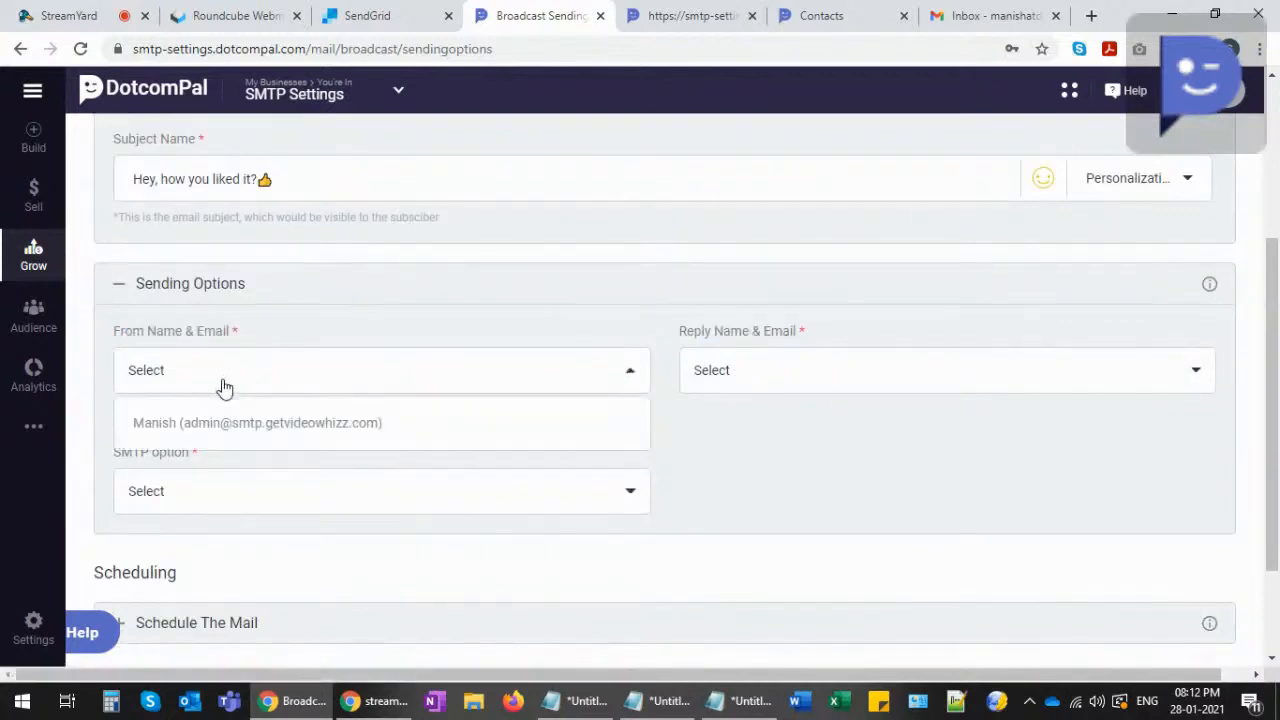
{"action": "left_click", "coordinate": [262, 427]}
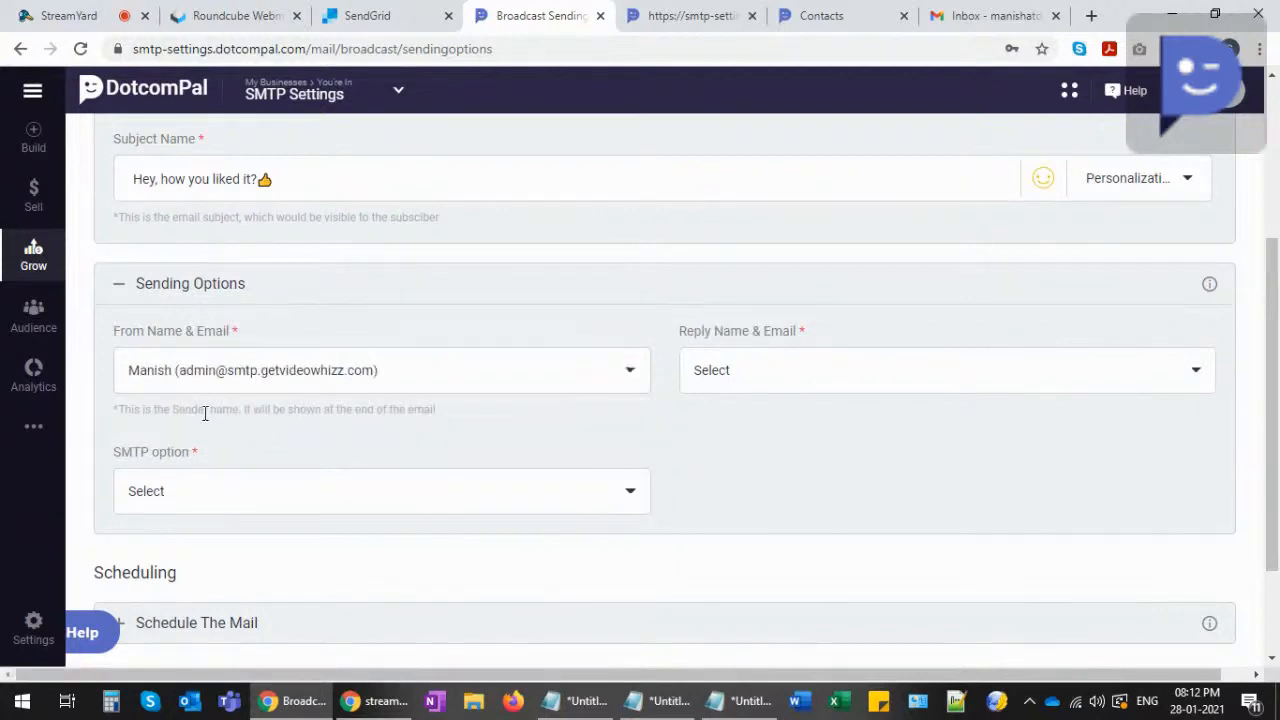
{"action": "left_click", "coordinate": [767, 376]}
{"action": "left_click", "coordinate": [780, 426]}
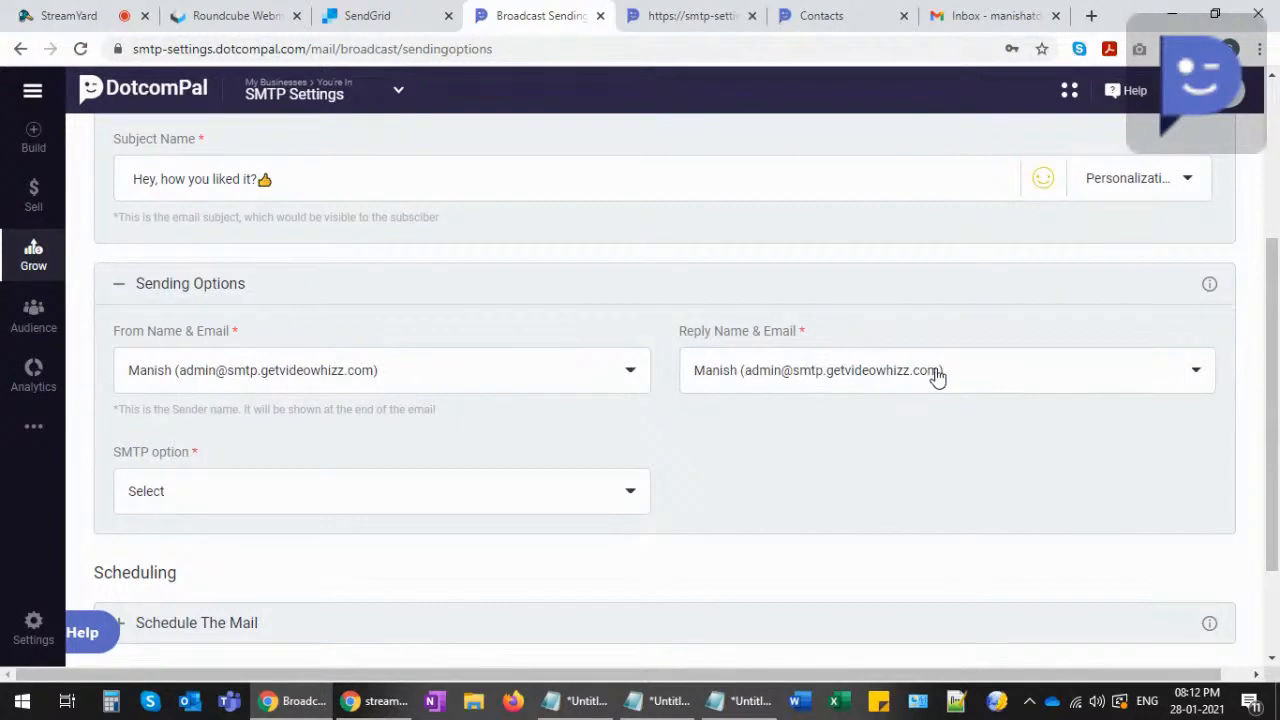
{"action": "scroll", "coordinate": [414, 429], "scroll_direction": "down", "scroll_amount": 2}
{"action": "left_click", "coordinate": [219, 399]}
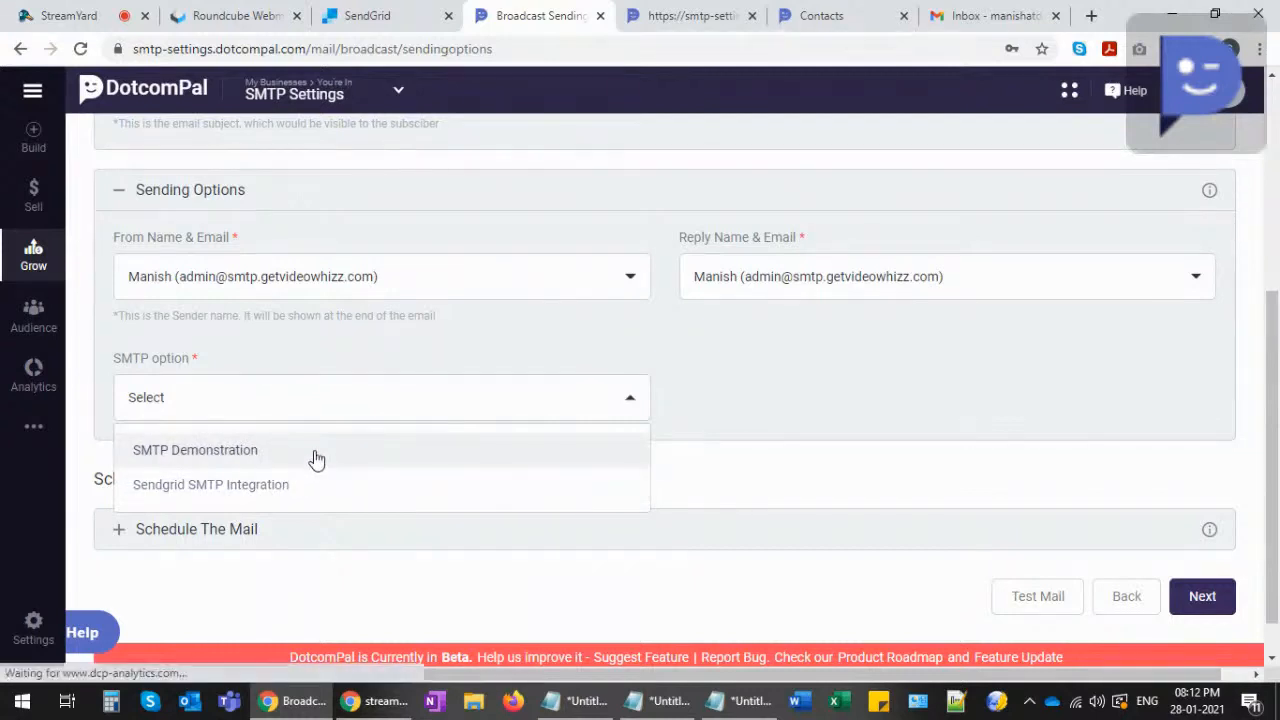
- Choose SMTP Demonstration, keep the schedule at Now, and continue to Summary & Send
{"action": "left_click", "coordinate": [189, 452]}
{"action": "scroll", "coordinate": [237, 451], "scroll_direction": "down", "scroll_amount": 1}
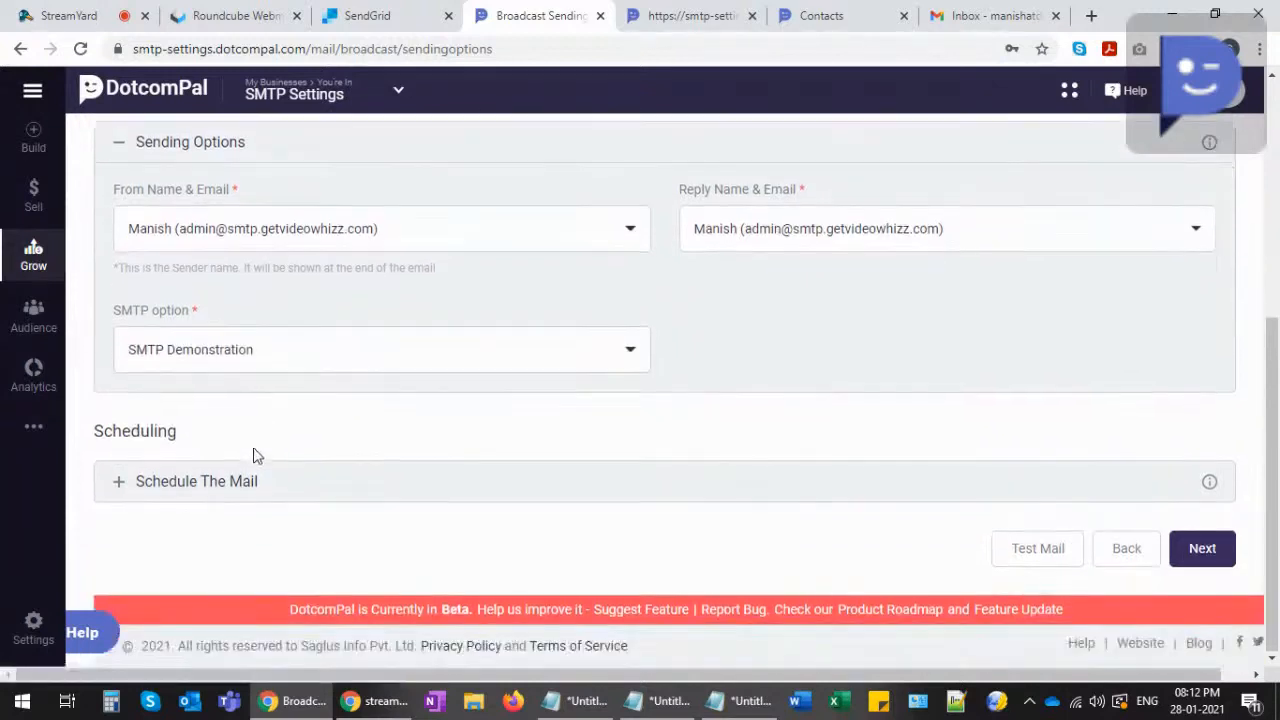
{"action": "left_click", "coordinate": [124, 484]}
{"action": "scroll", "coordinate": [226, 454], "scroll_direction": "down", "scroll_amount": 1}
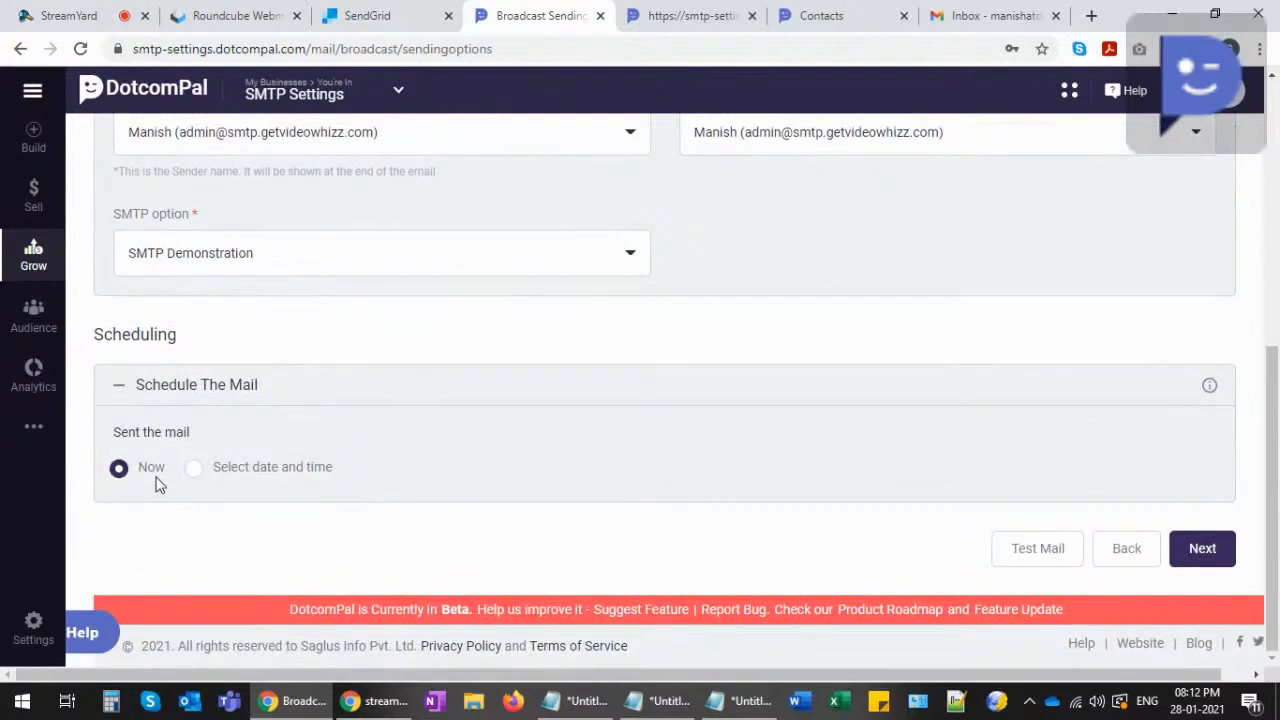
{"action": "left_click", "coordinate": [196, 476]}
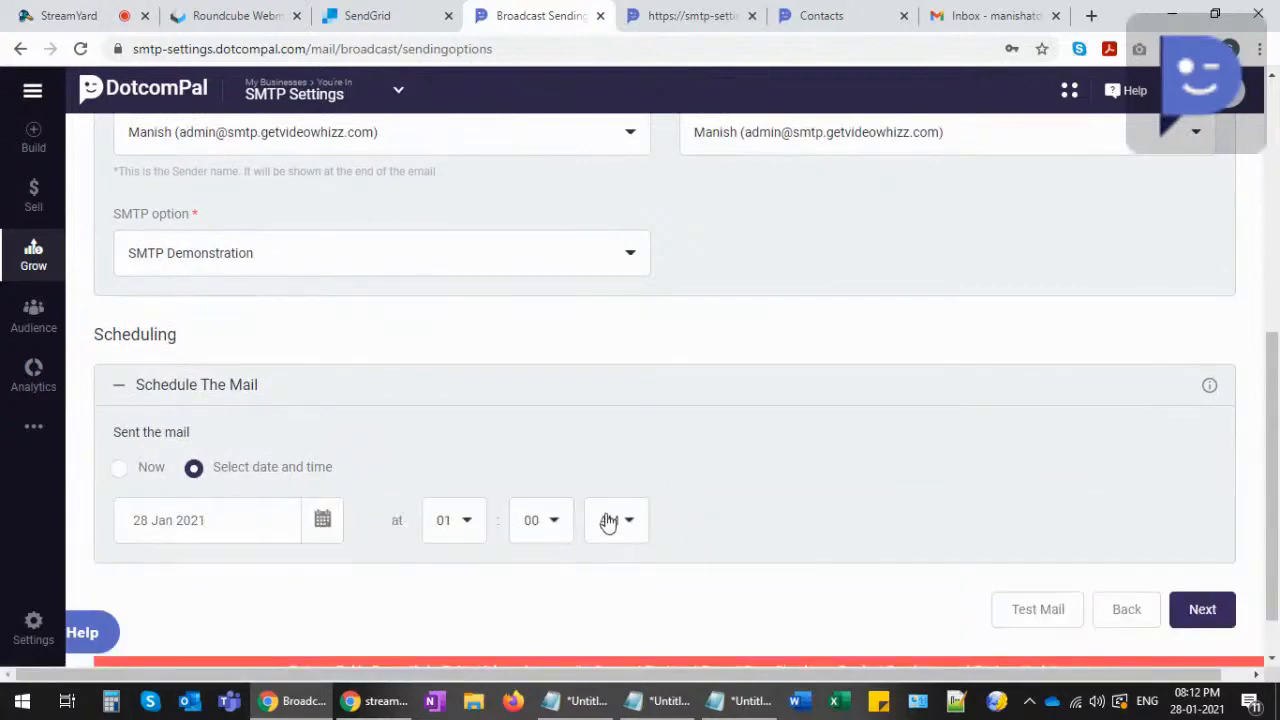
{"action": "left_click", "coordinate": [119, 472]}
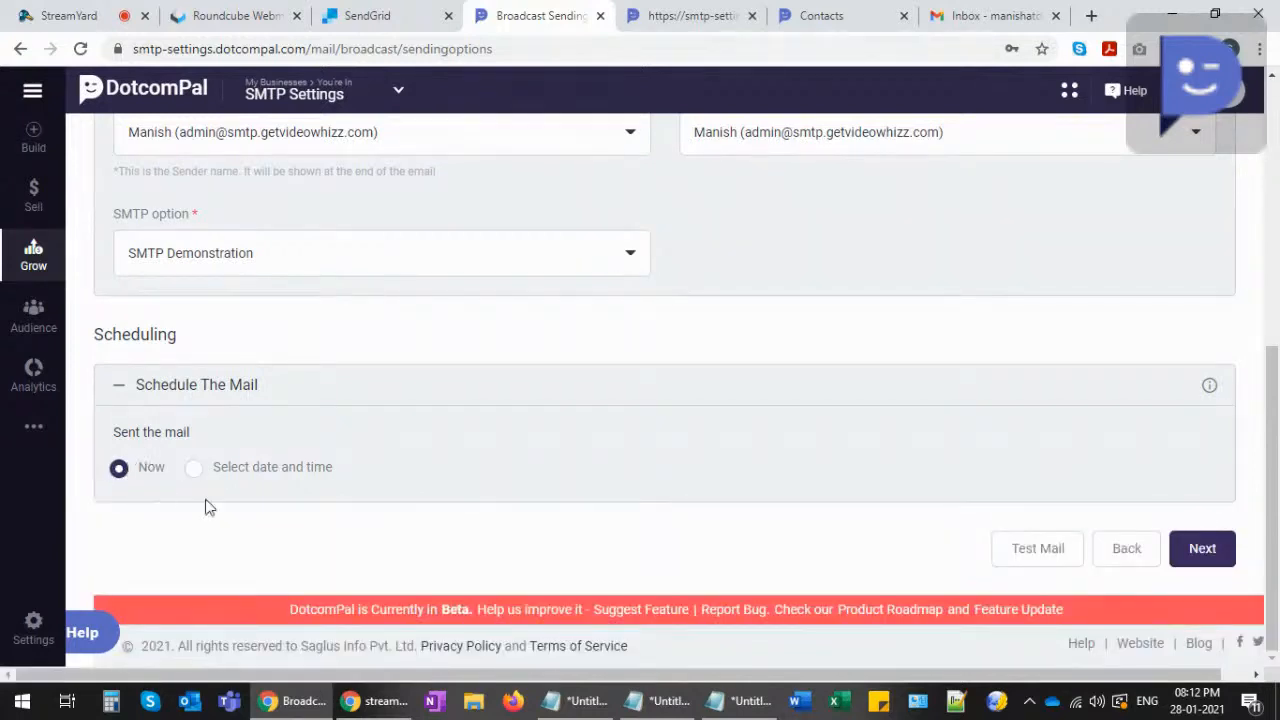
{"action": "left_click", "coordinate": [1200, 562]}
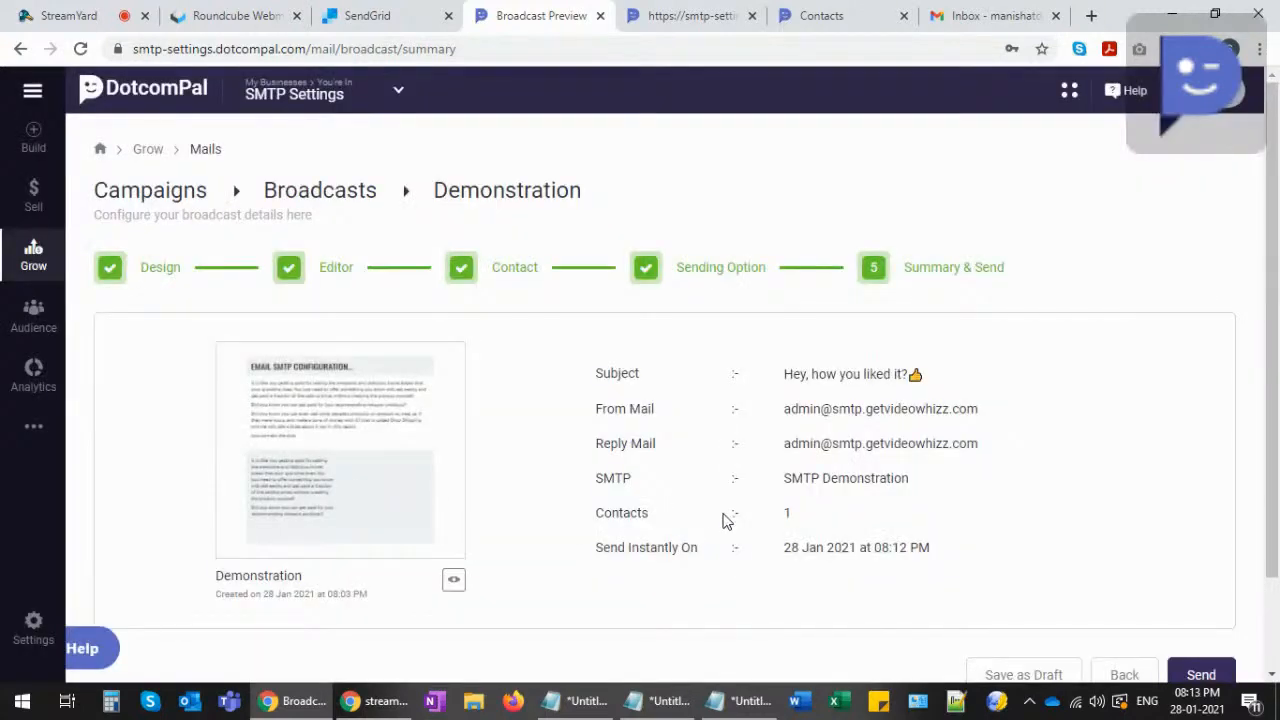
- Review the summary's subject, sender, reply-to, SMTP Demonstration connection and contact count of 1
{"action": "left_click_drag", "start_coordinate": [785, 374], "coordinate": [905, 374]}
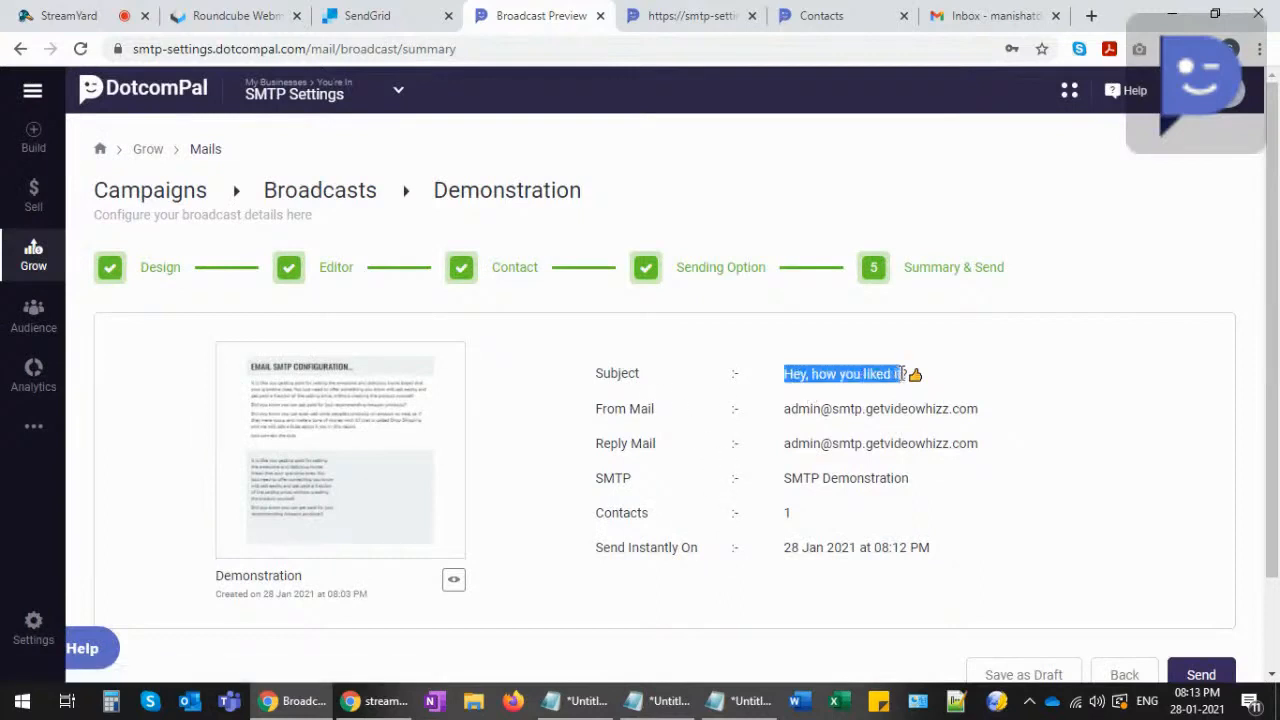
{"action": "left_click_drag", "start_coordinate": [784, 409], "coordinate": [958, 409]}
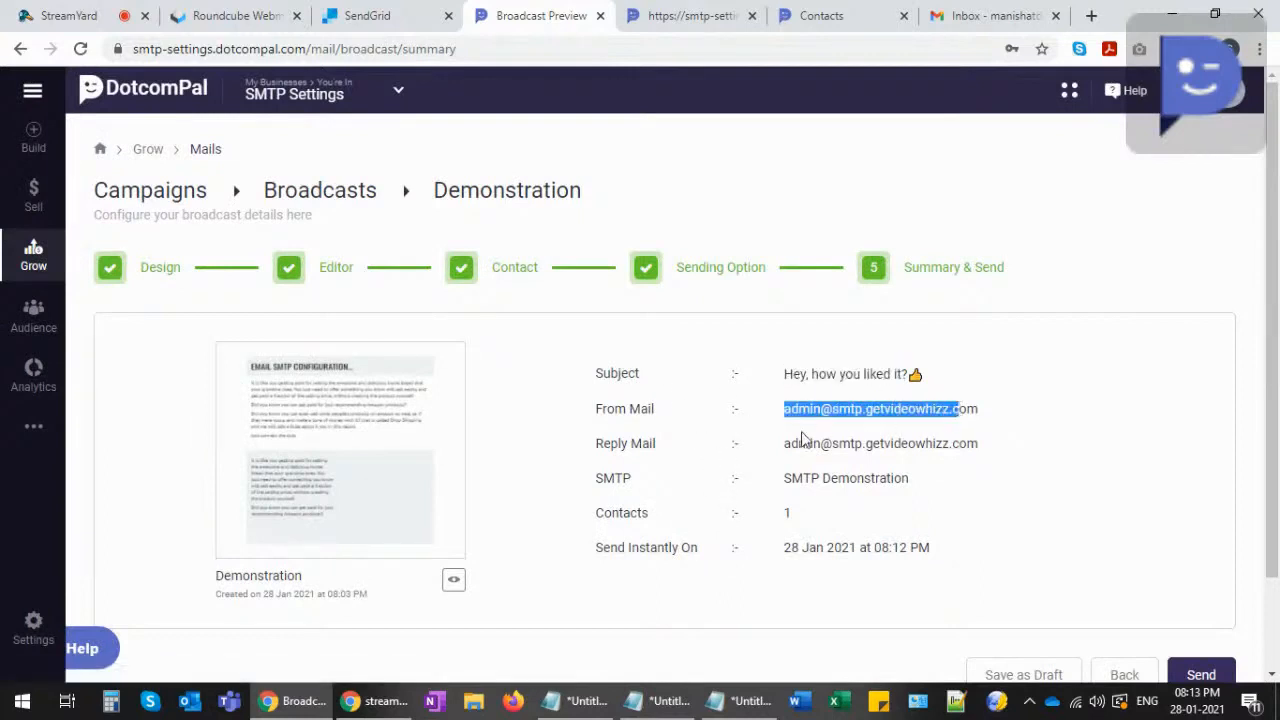
{"action": "left_click_drag", "start_coordinate": [784, 443], "coordinate": [959, 443]}
{"action": "left_click_drag", "start_coordinate": [785, 478], "coordinate": [897, 484]}
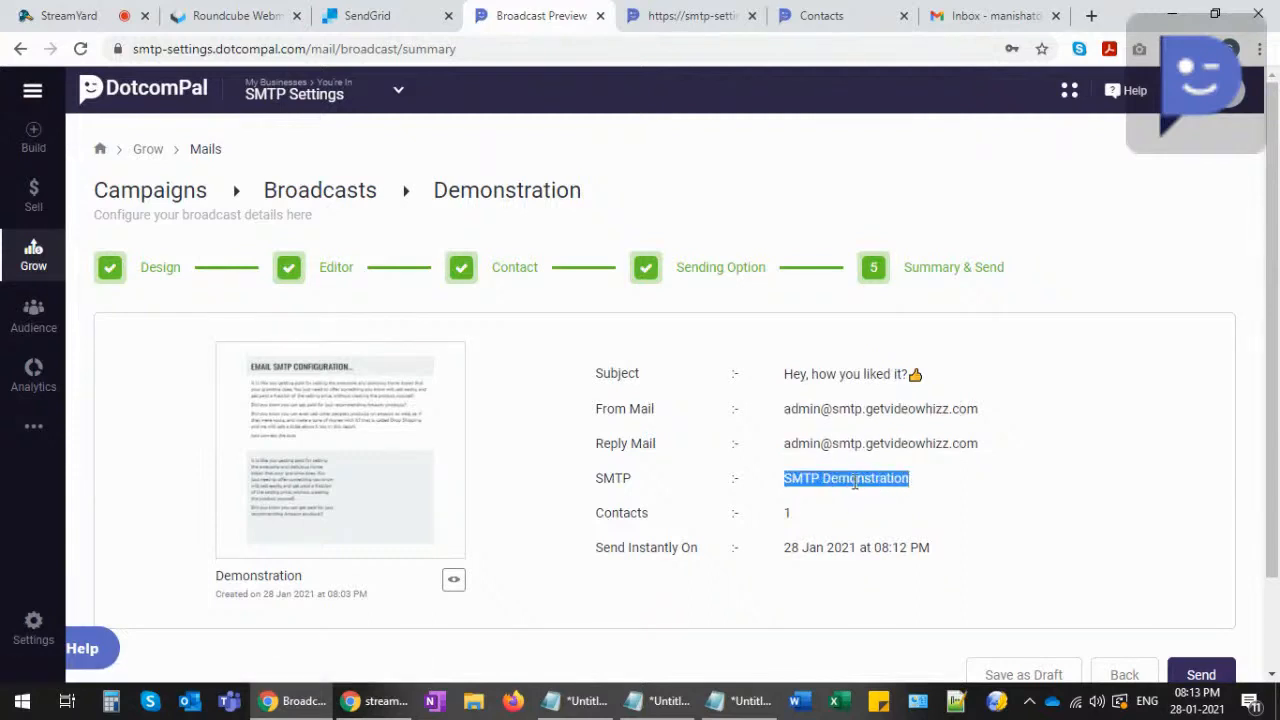
{"action": "left_click_drag", "start_coordinate": [781, 514], "coordinate": [797, 515]}
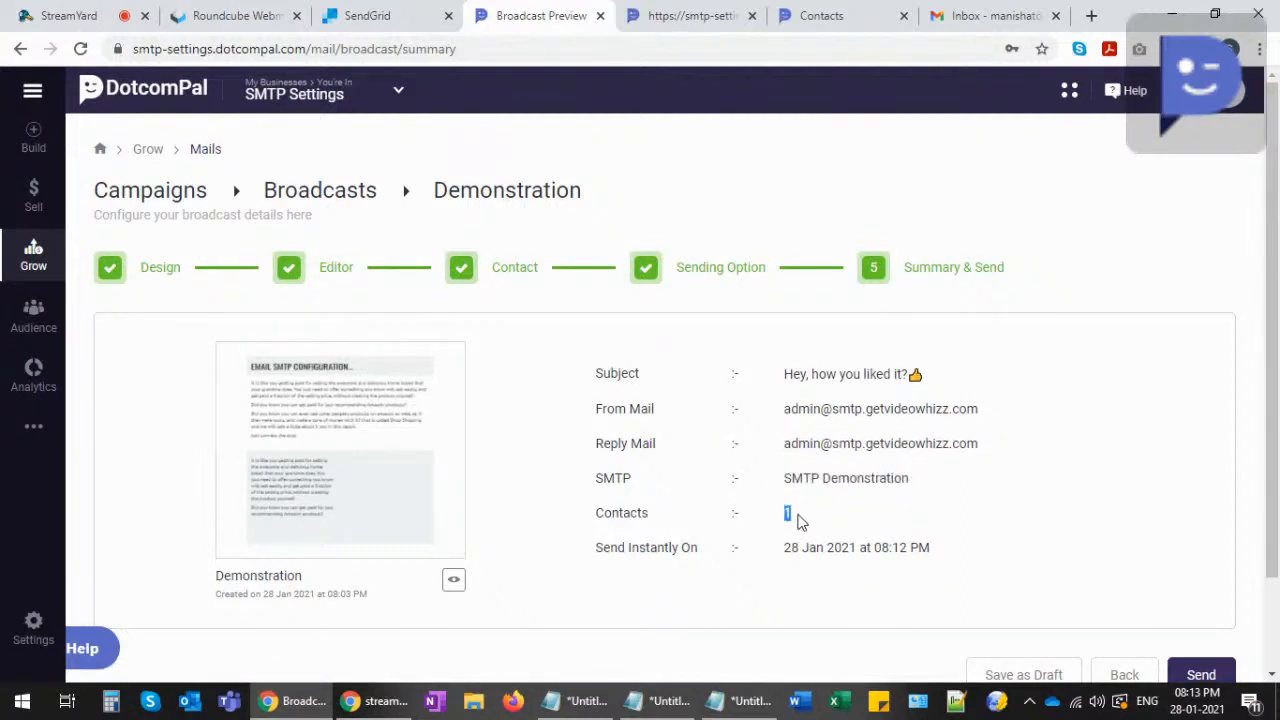
{"action": "left_click", "coordinate": [800, 521]}
- Confirm the instant send time of 08:12 PM and send the Demonstration broadcast
{"action": "left_click_drag", "start_coordinate": [607, 550], "coordinate": [700, 558]}
{"action": "left_click_drag", "start_coordinate": [784, 548], "coordinate": [926, 552]}
{"action": "left_click", "coordinate": [918, 552]}
{"action": "left_click_drag", "start_coordinate": [884, 548], "coordinate": [902, 548]}
{"action": "left_click", "coordinate": [901, 548]}
{"action": "left_click_drag", "start_coordinate": [881, 547], "coordinate": [907, 549]}
{"action": "left_click", "coordinate": [902, 547]}
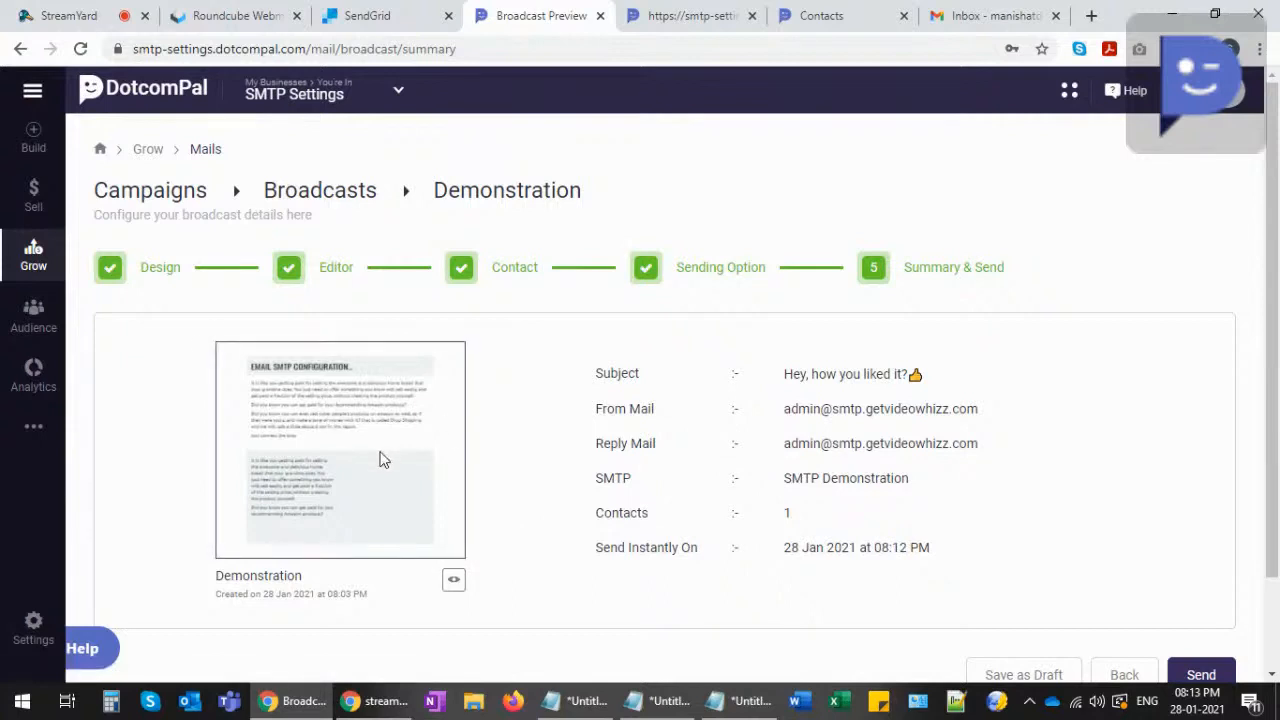
{"action": "scroll", "coordinate": [1044, 556], "scroll_direction": "down", "scroll_amount": 1}
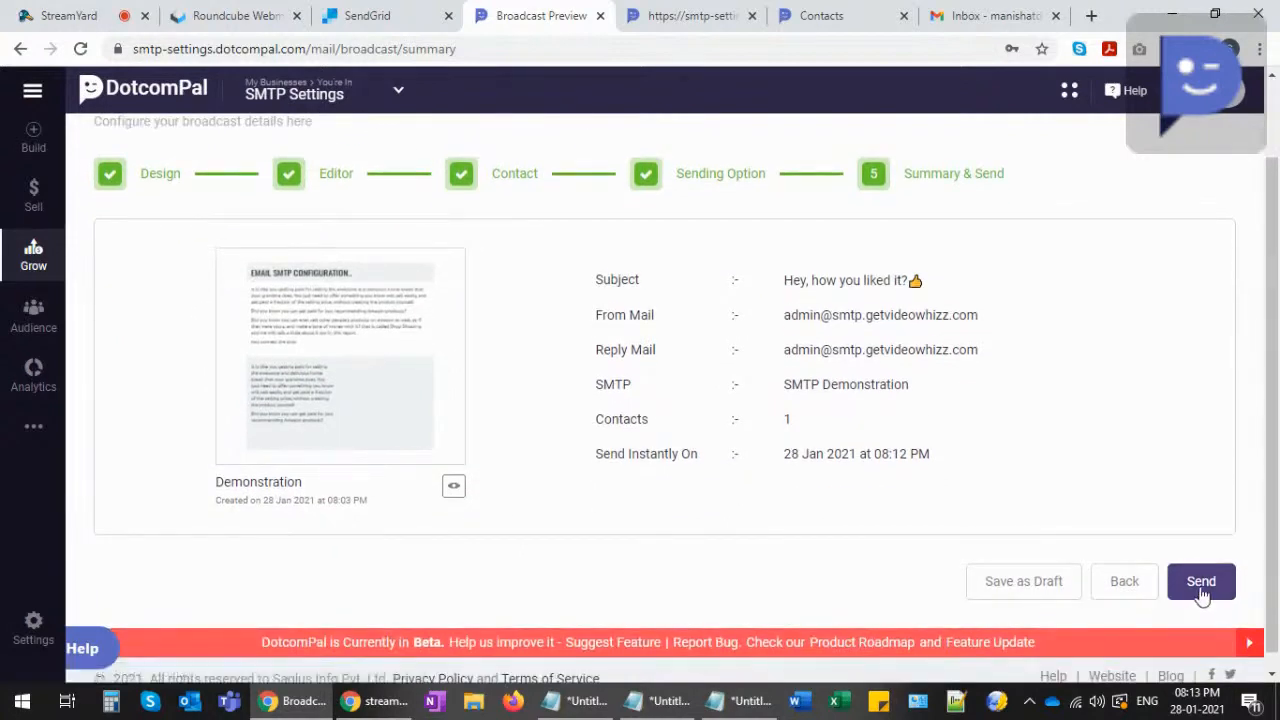
{"action": "left_click", "coordinate": [1201, 592]}
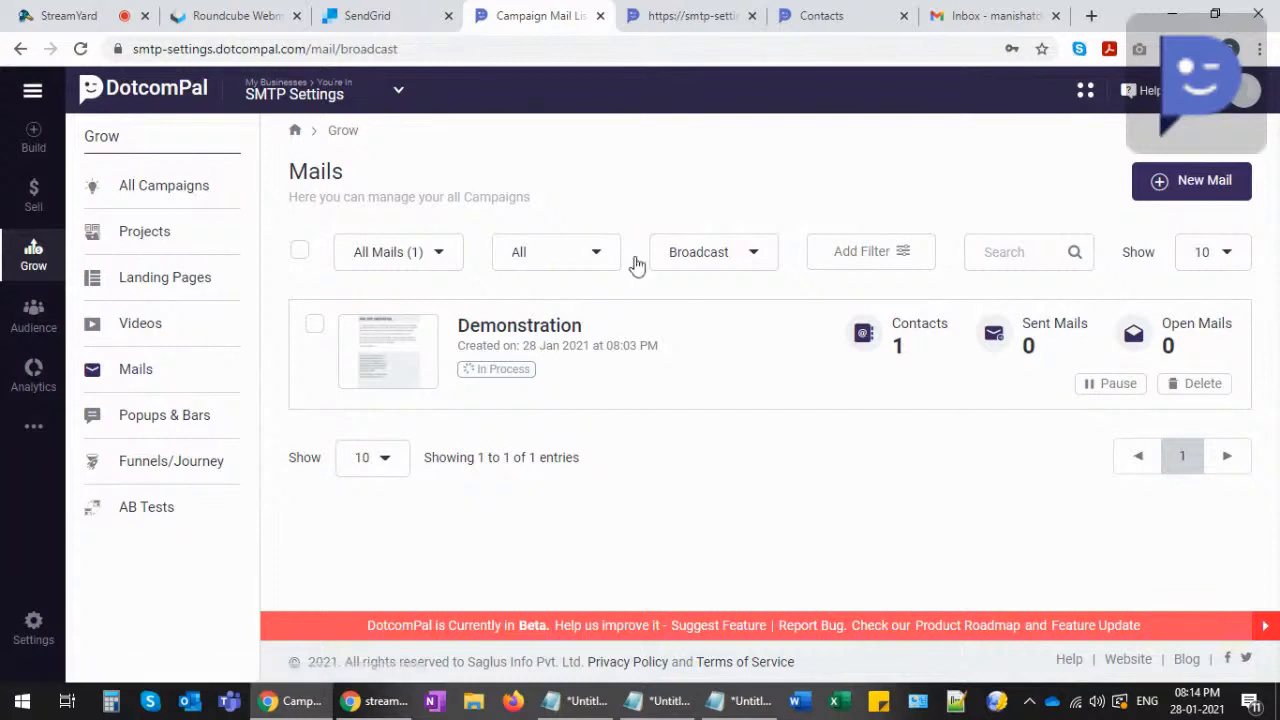
- Reload the Mails list, check the Contacts and Sent Mails counts, then open the Demonstration analytics
{"action": "left_click", "coordinate": [80, 48]}
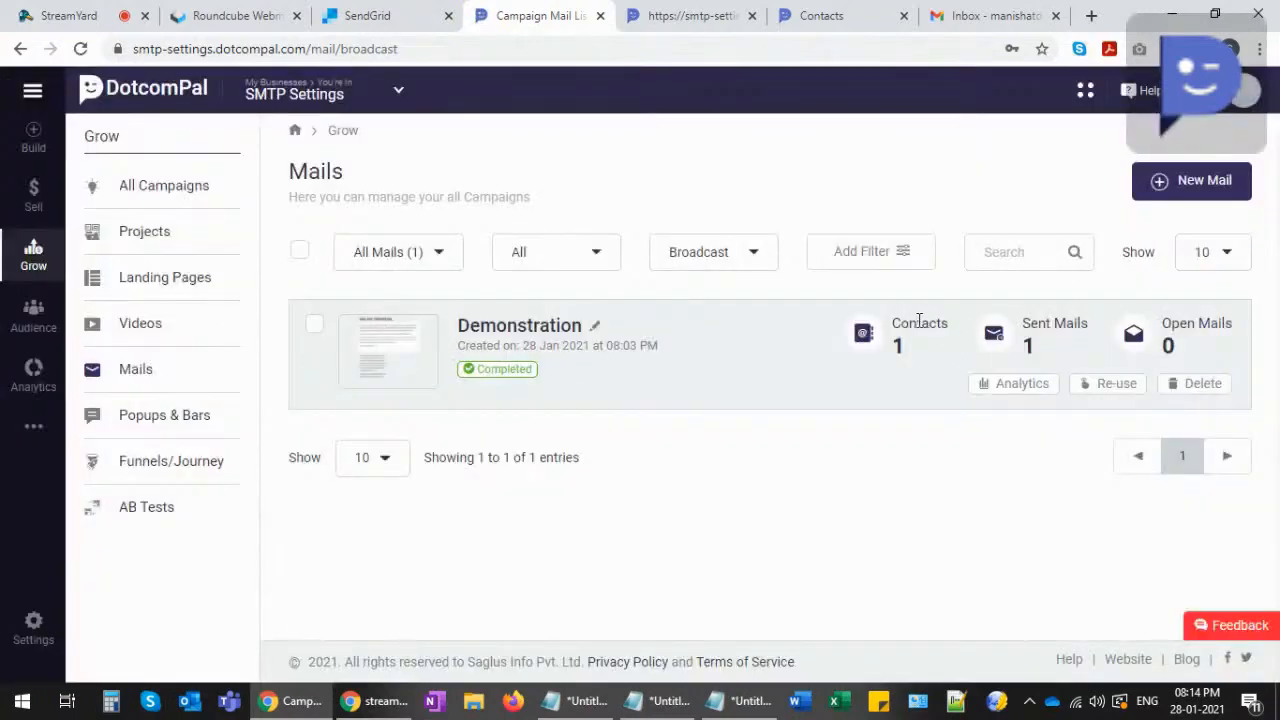
{"action": "left_click_drag", "start_coordinate": [893, 322], "coordinate": [944, 324]}
{"action": "left_click_drag", "start_coordinate": [1024, 324], "coordinate": [1088, 331]}
{"action": "left_click", "coordinate": [1077, 330]}
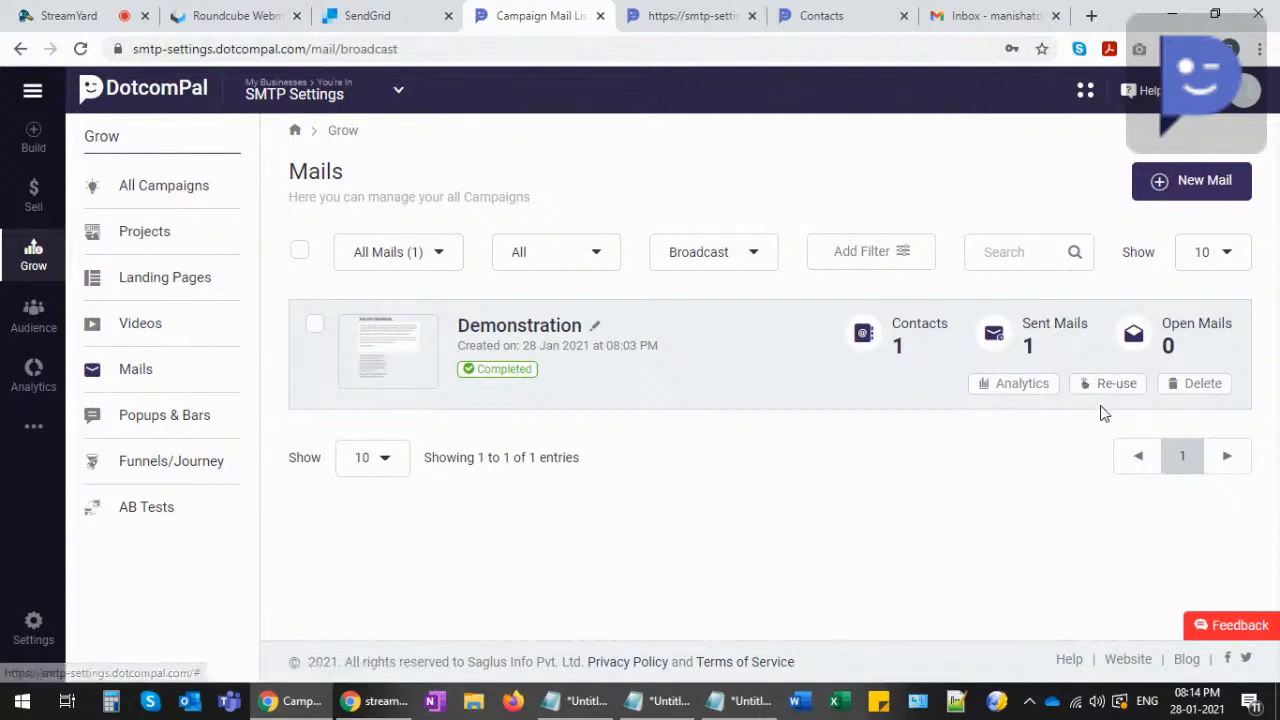
{"action": "left_click", "coordinate": [1015, 385]}
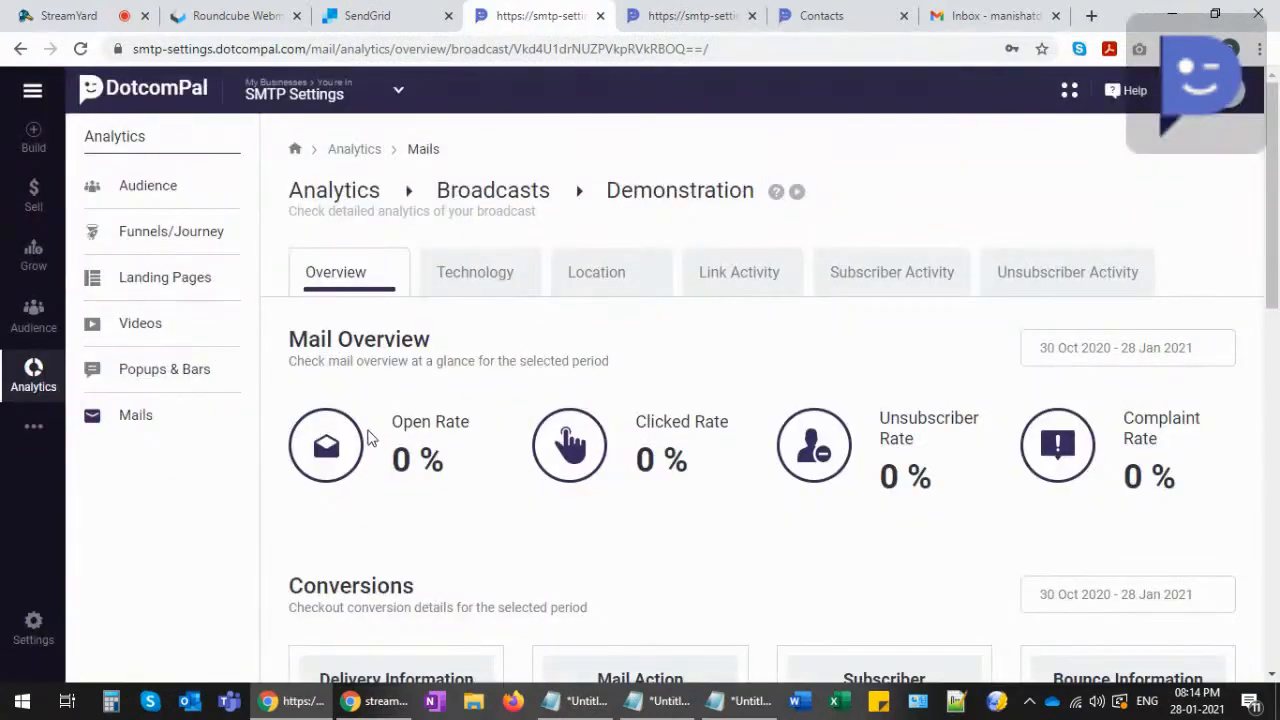
{"action": "left_click_drag", "start_coordinate": [397, 421], "coordinate": [478, 422]}
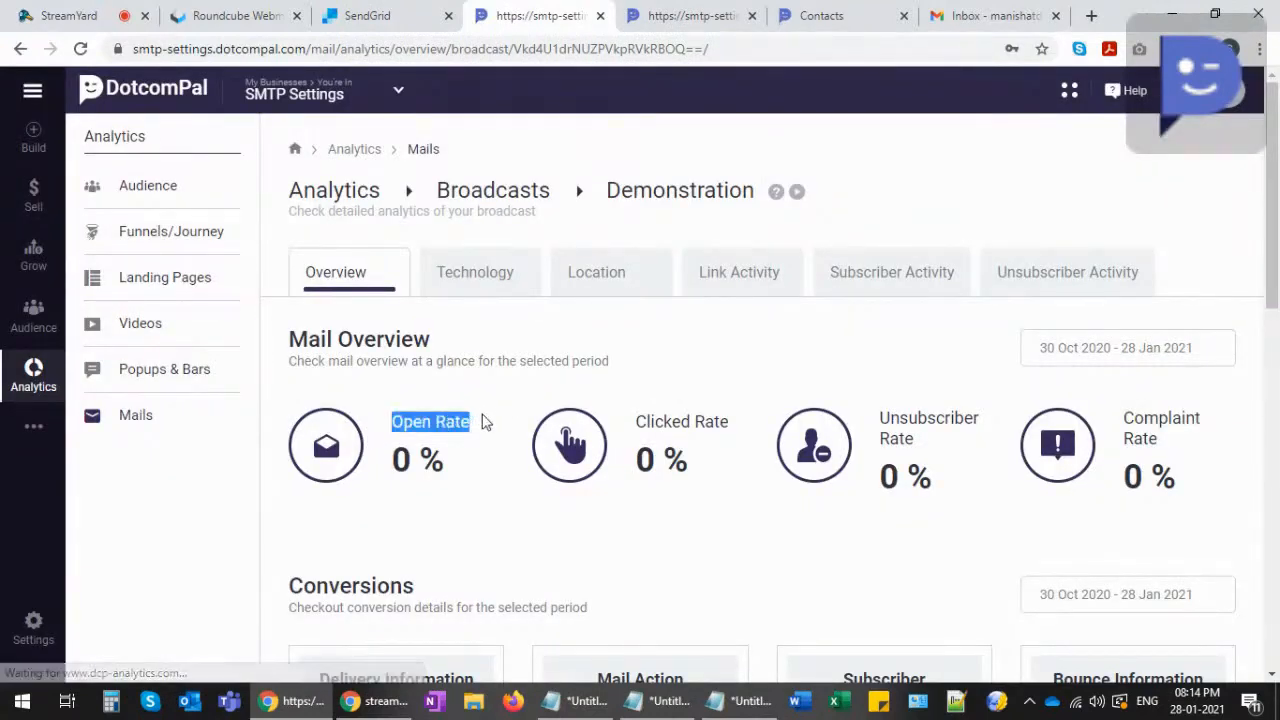
{"action": "left_click_drag", "start_coordinate": [636, 424], "coordinate": [729, 423]}
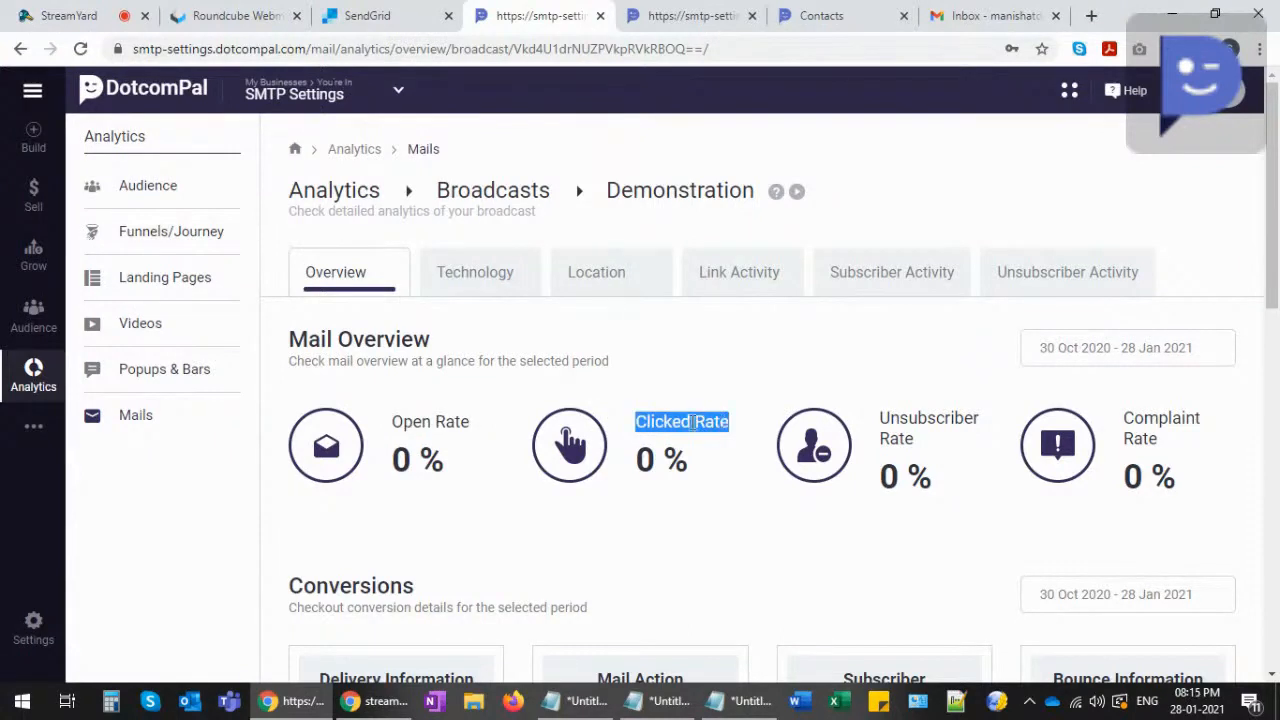
{"action": "left_click", "coordinate": [695, 425]}
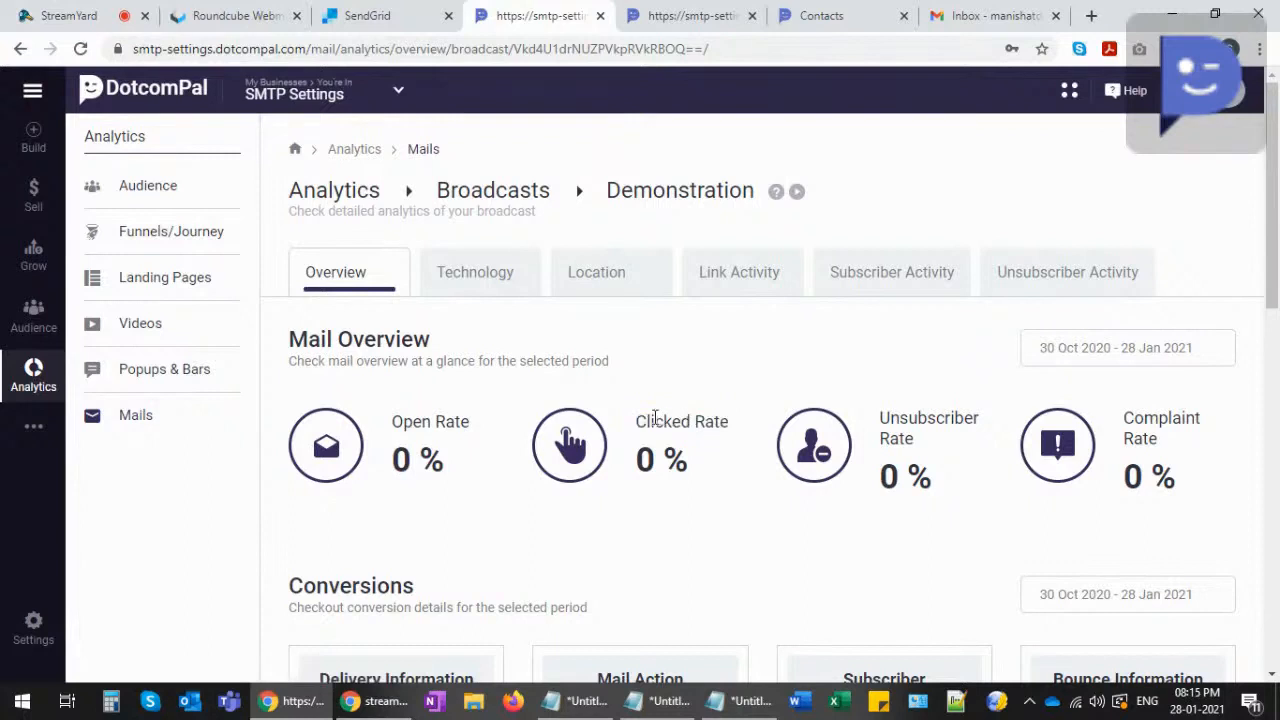
{"action": "left_click_drag", "start_coordinate": [634, 424], "coordinate": [716, 430]}
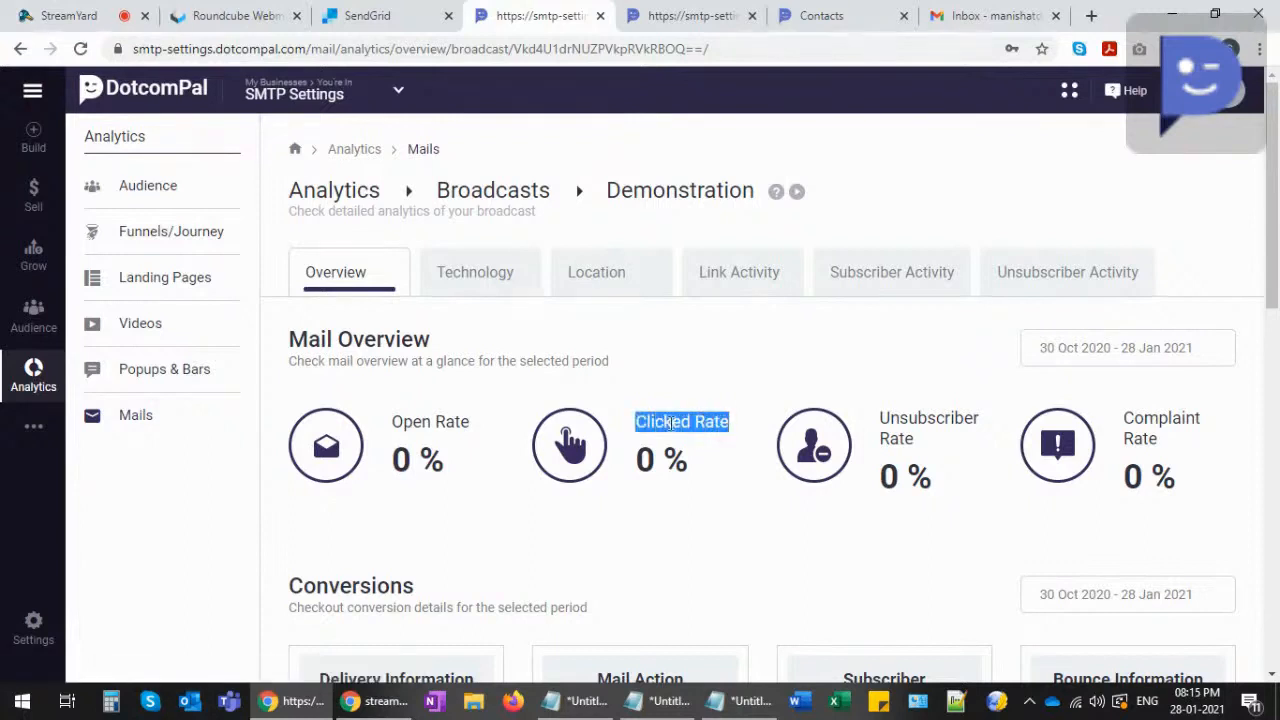
{"action": "left_click", "coordinate": [644, 416]}
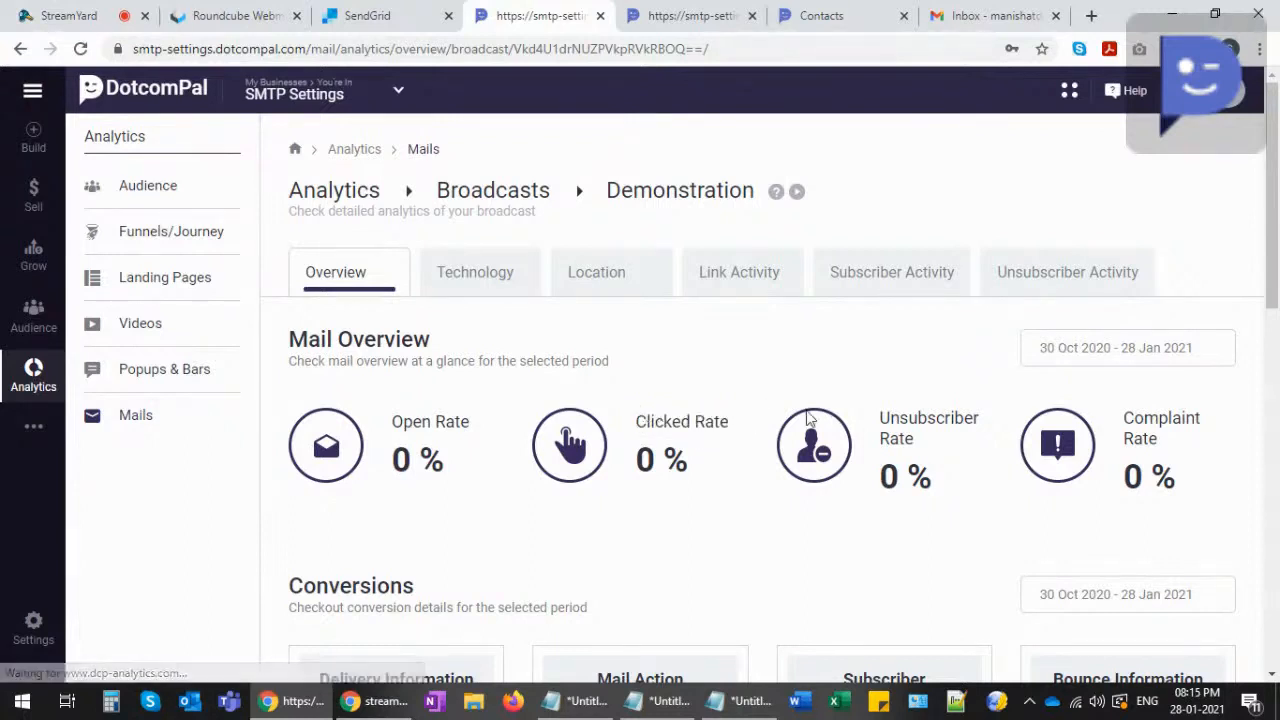
{"action": "left_click_drag", "start_coordinate": [880, 418], "coordinate": [913, 428]}
{"action": "left_click", "coordinate": [912, 426]}
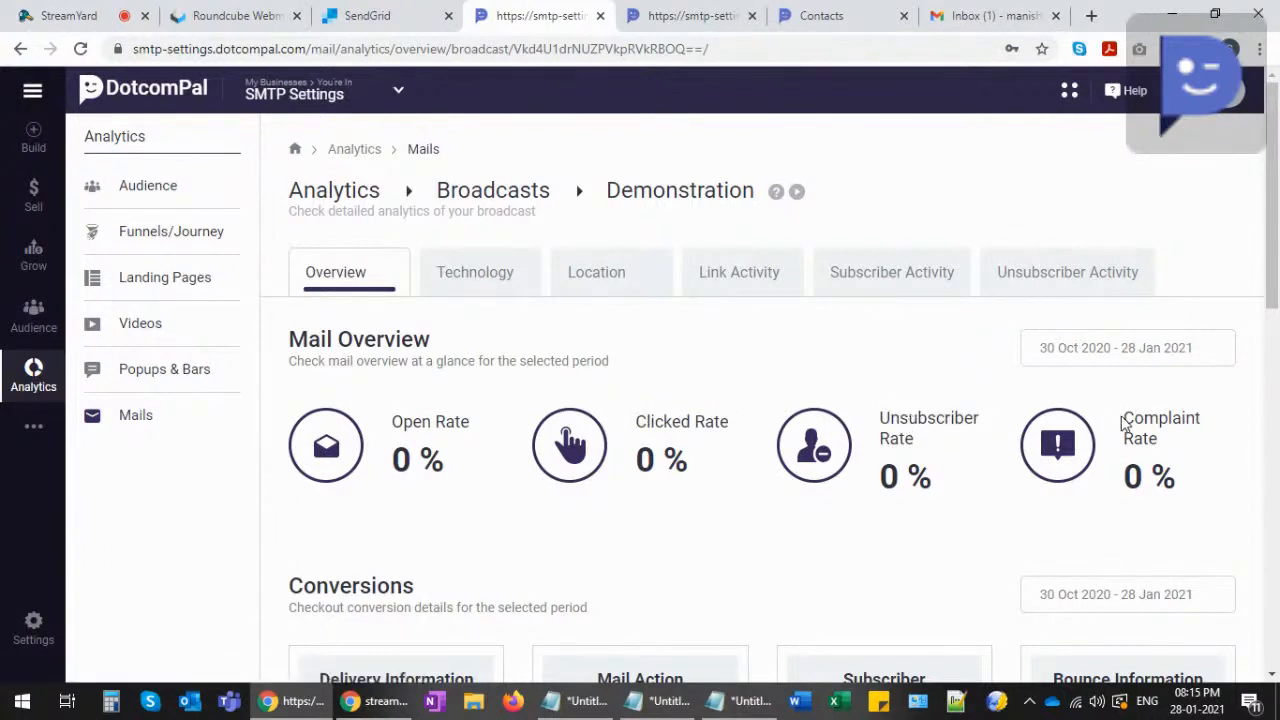
{"action": "left_click_drag", "start_coordinate": [1124, 418], "coordinate": [1158, 432]}
{"action": "left_click", "coordinate": [1137, 424]}
{"action": "triple_click", "coordinate": [1132, 420]}
{"action": "left_click", "coordinate": [1136, 427]}
{"action": "left_click_drag", "start_coordinate": [1130, 413], "coordinate": [1162, 450]}
{"action": "left_click", "coordinate": [1163, 451]}
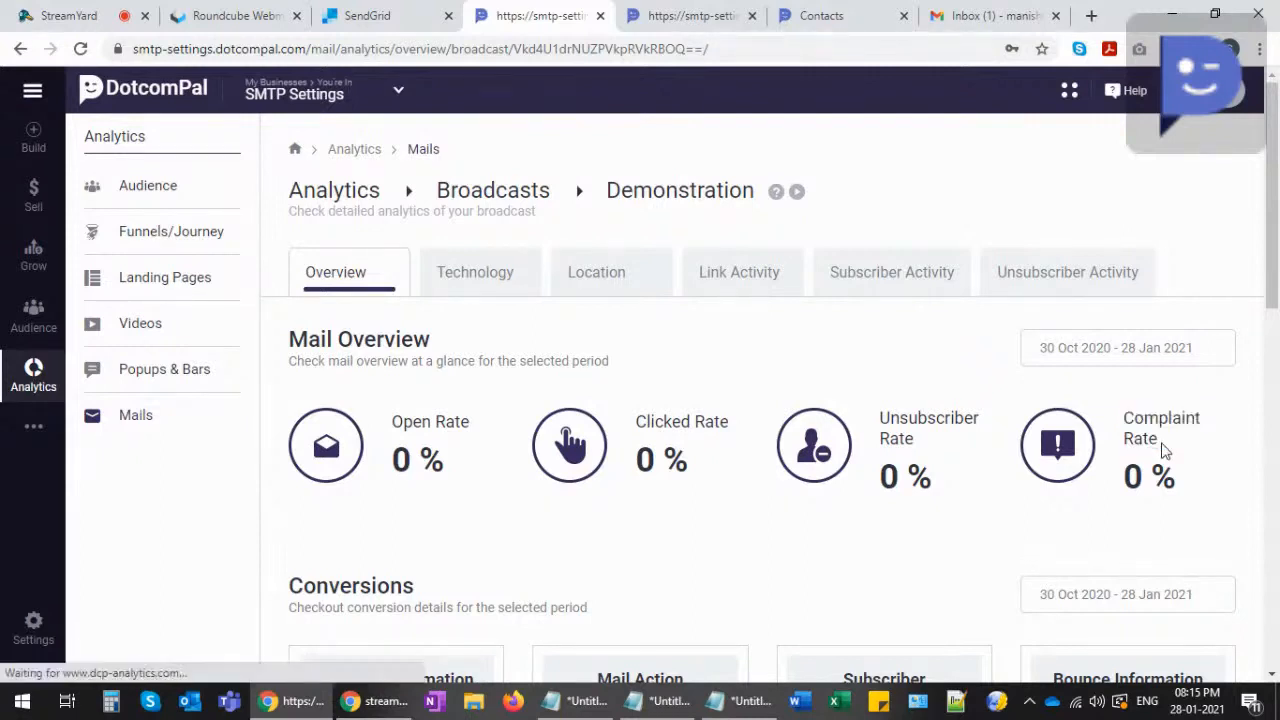
{"action": "left_click_drag", "start_coordinate": [881, 425], "coordinate": [929, 437]}
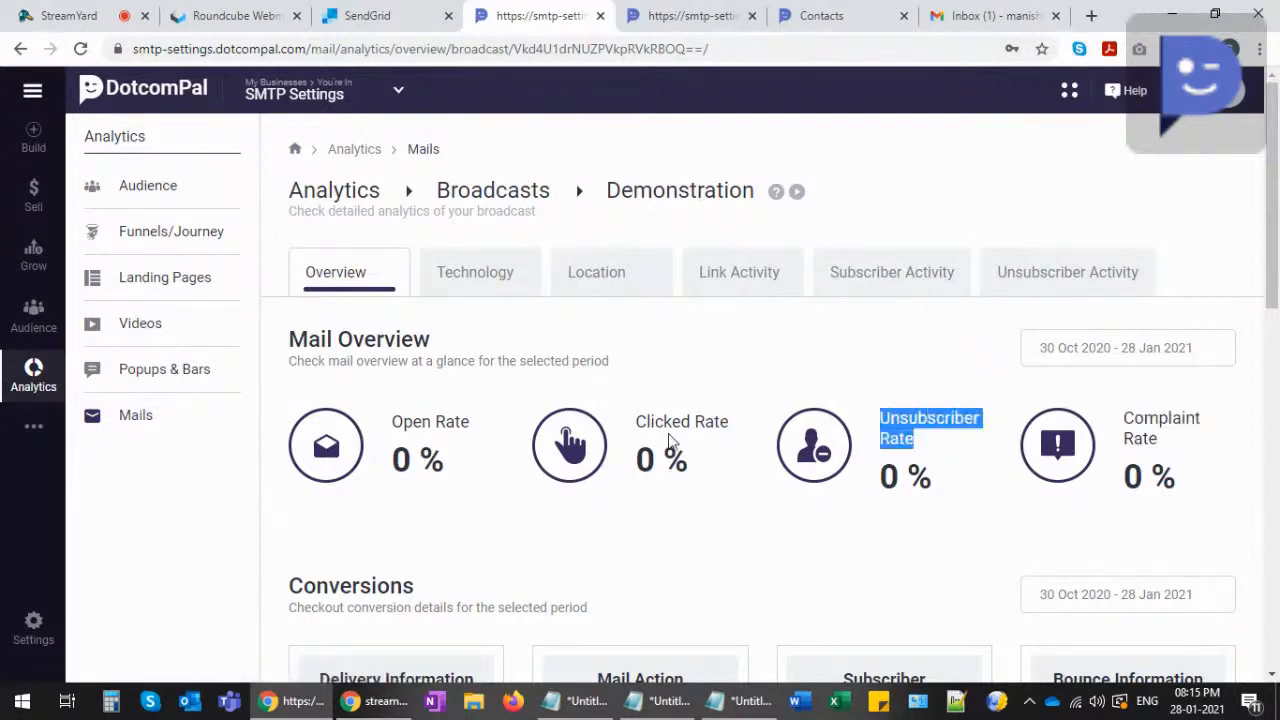
{"action": "left_click", "coordinate": [396, 420]}
{"action": "left_click_drag", "start_coordinate": [394, 421], "coordinate": [475, 430]}
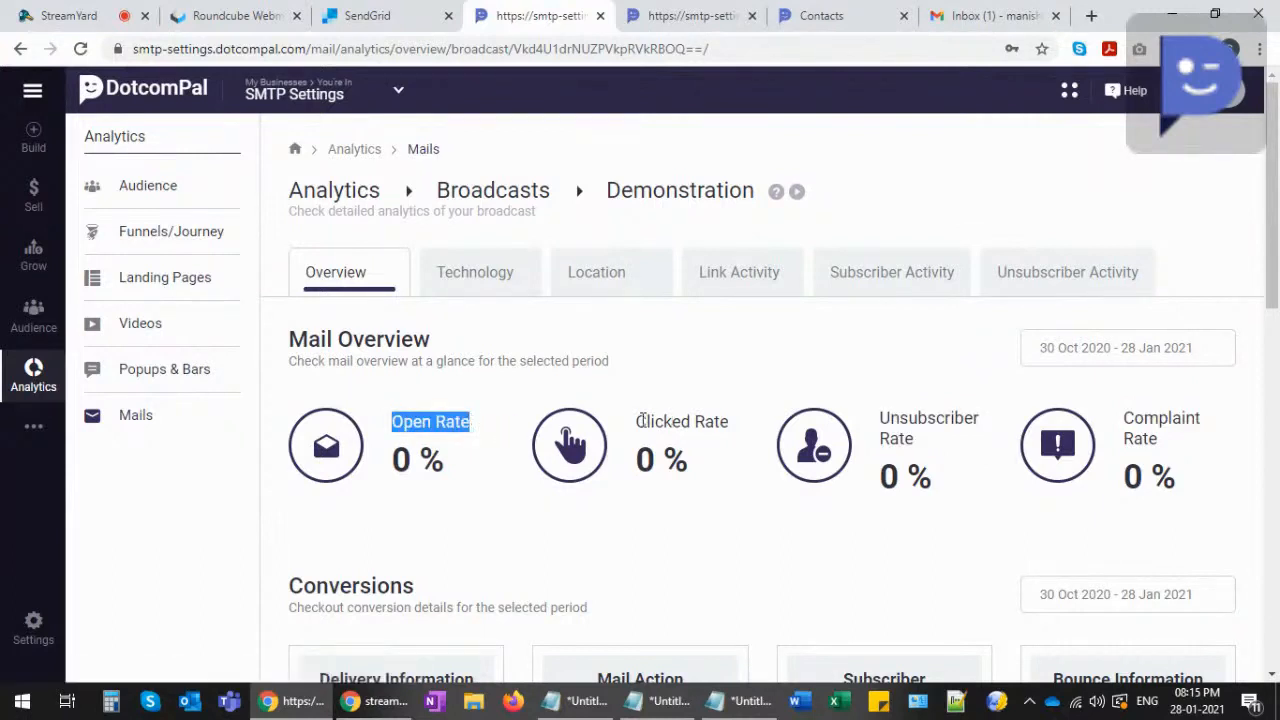
{"action": "left_click_drag", "start_coordinate": [637, 421], "coordinate": [735, 428]}
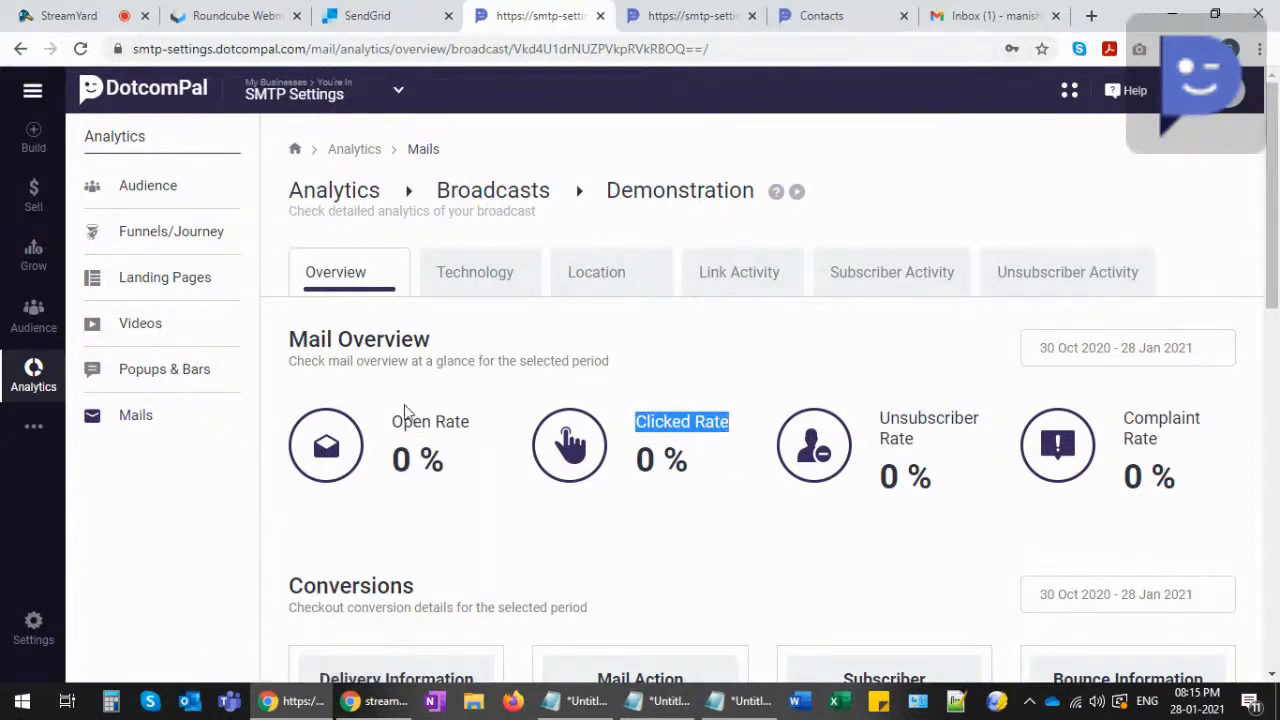
{"action": "scroll", "coordinate": [471, 418], "scroll_direction": "down", "scroll_amount": 5}
{"action": "scroll", "coordinate": [400, 420], "scroll_direction": "down", "scroll_amount": 4}
{"action": "scroll", "coordinate": [454, 363], "scroll_direction": "down", "scroll_amount": 2}
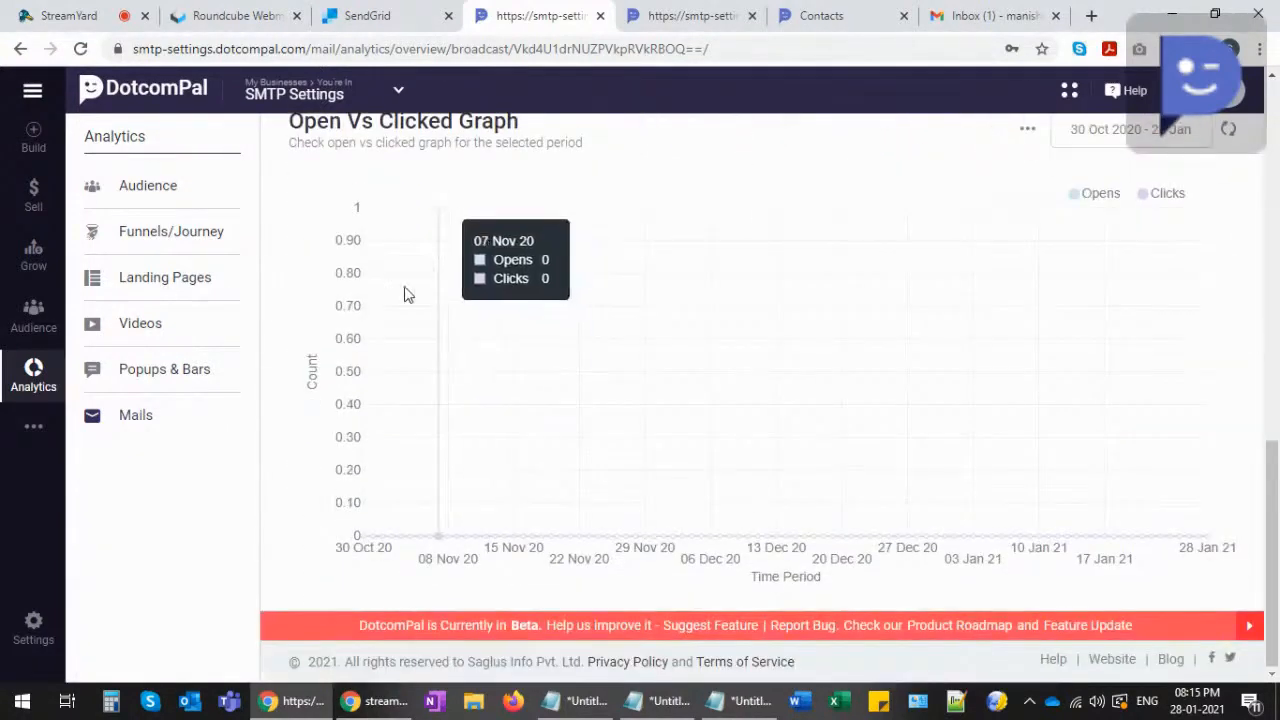
{"action": "scroll", "coordinate": [494, 349], "scroll_direction": "up", "scroll_amount": 6}
{"action": "scroll", "coordinate": [494, 349], "scroll_direction": "up", "scroll_amount": 1}
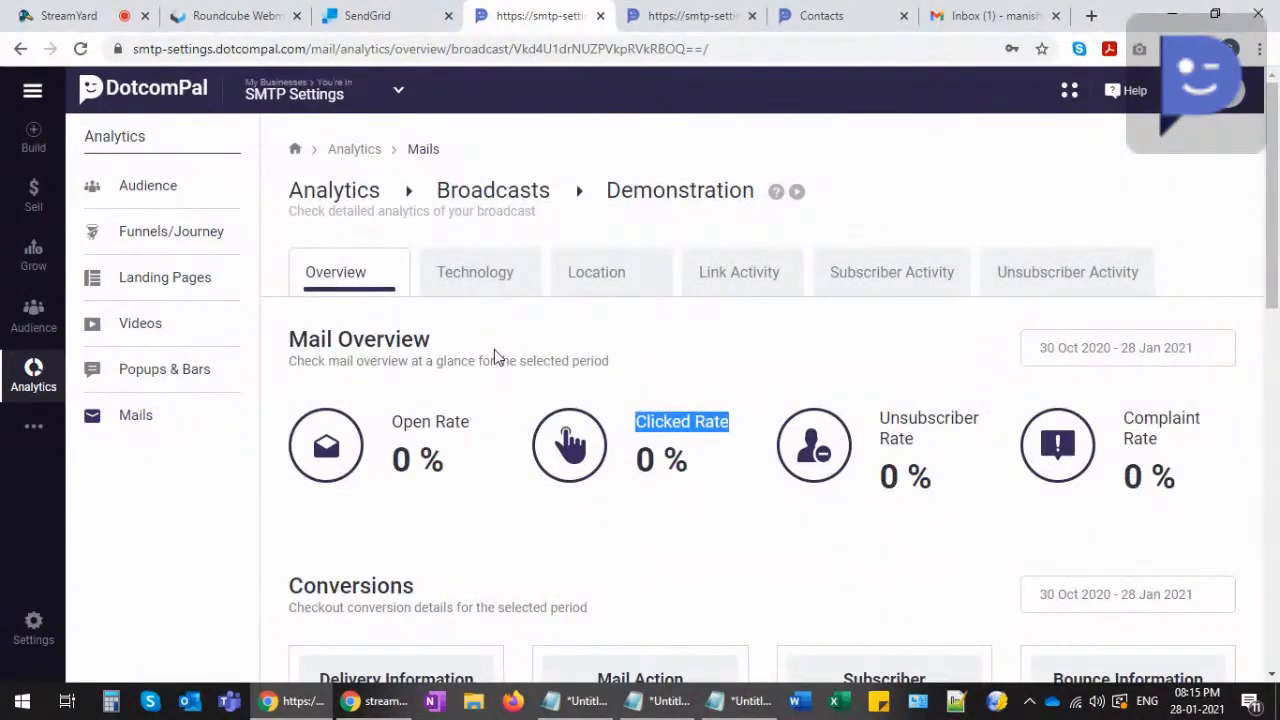
{"action": "left_click", "coordinate": [480, 360]}
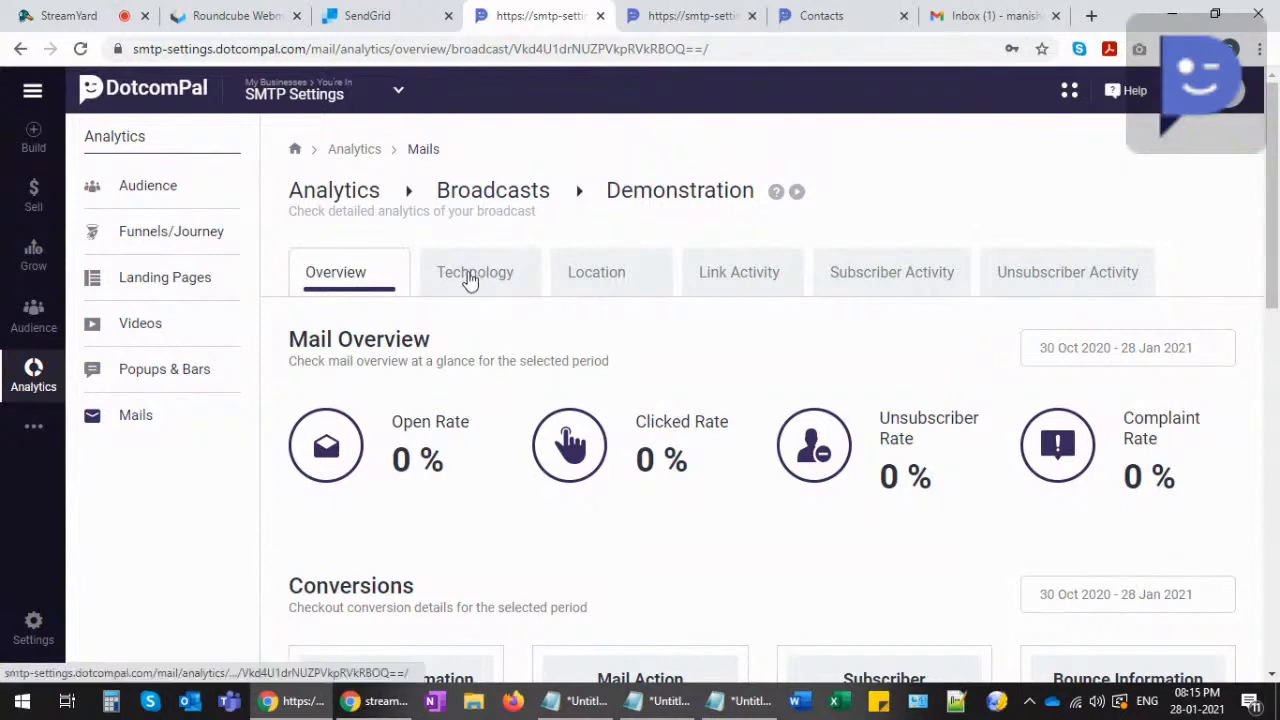
- Browse the Technology, Location and Link Activity analytics, then switch to the Gmail inbox
{"action": "left_click", "coordinate": [471, 280]}
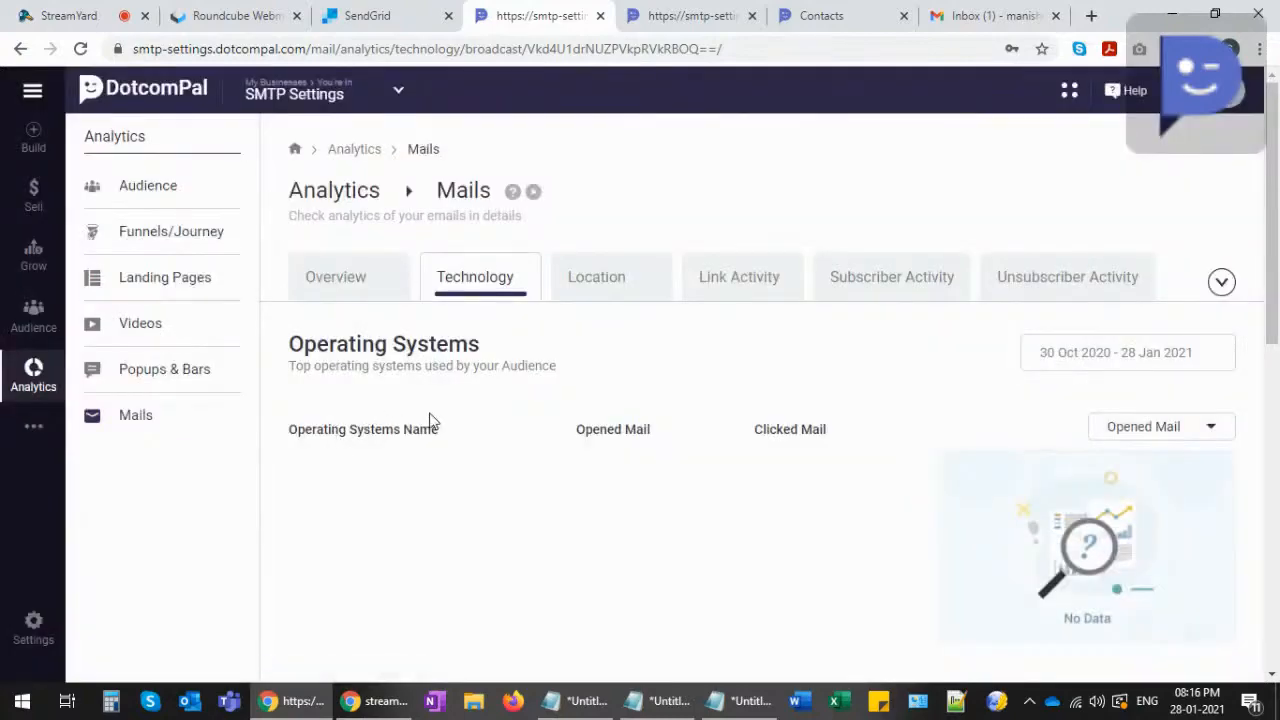
{"action": "scroll", "coordinate": [436, 424], "scroll_direction": "down", "scroll_amount": 3}
{"action": "scroll", "coordinate": [434, 431], "scroll_direction": "down", "scroll_amount": 5}
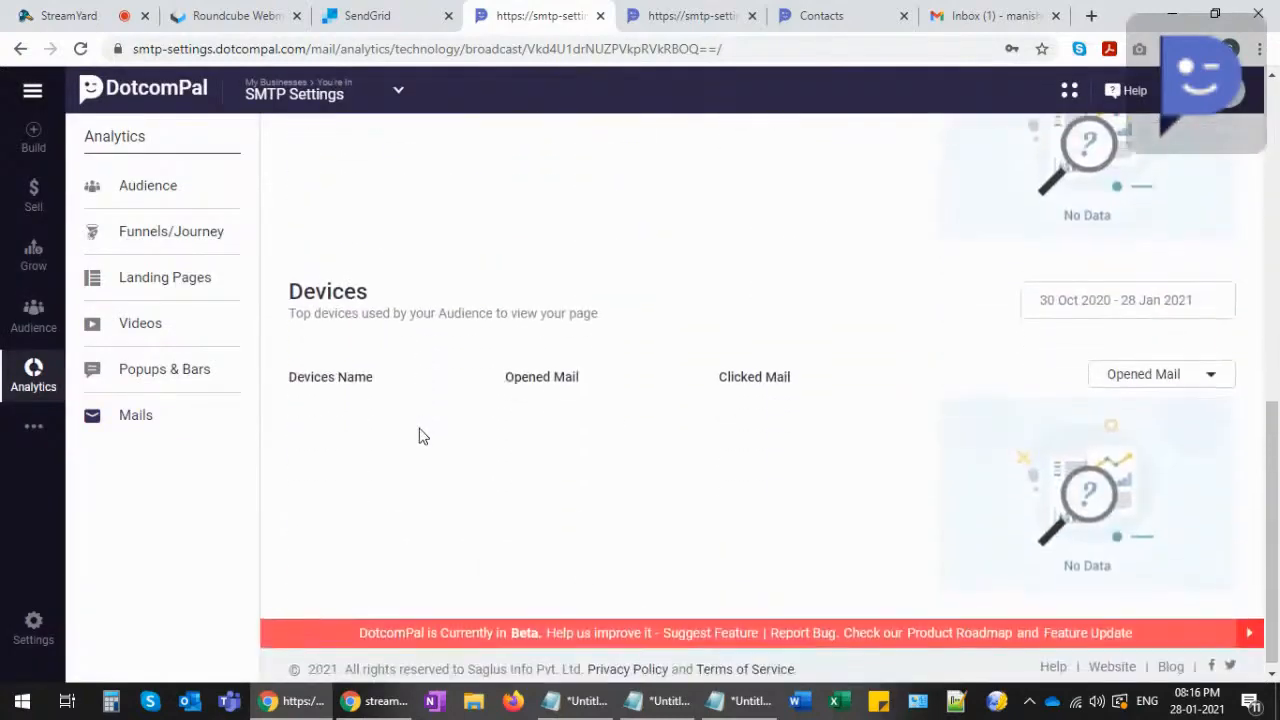
{"action": "scroll", "coordinate": [418, 438], "scroll_direction": "up", "scroll_amount": 10}
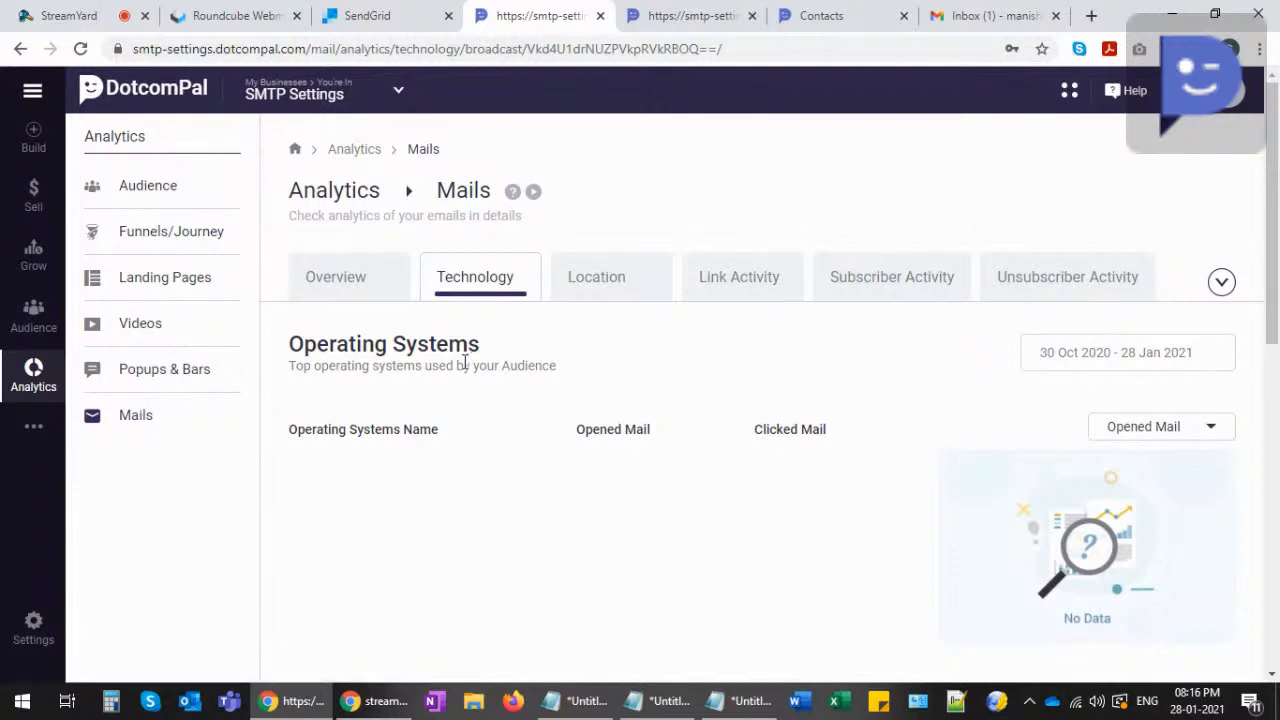
{"action": "left_click", "coordinate": [604, 287]}
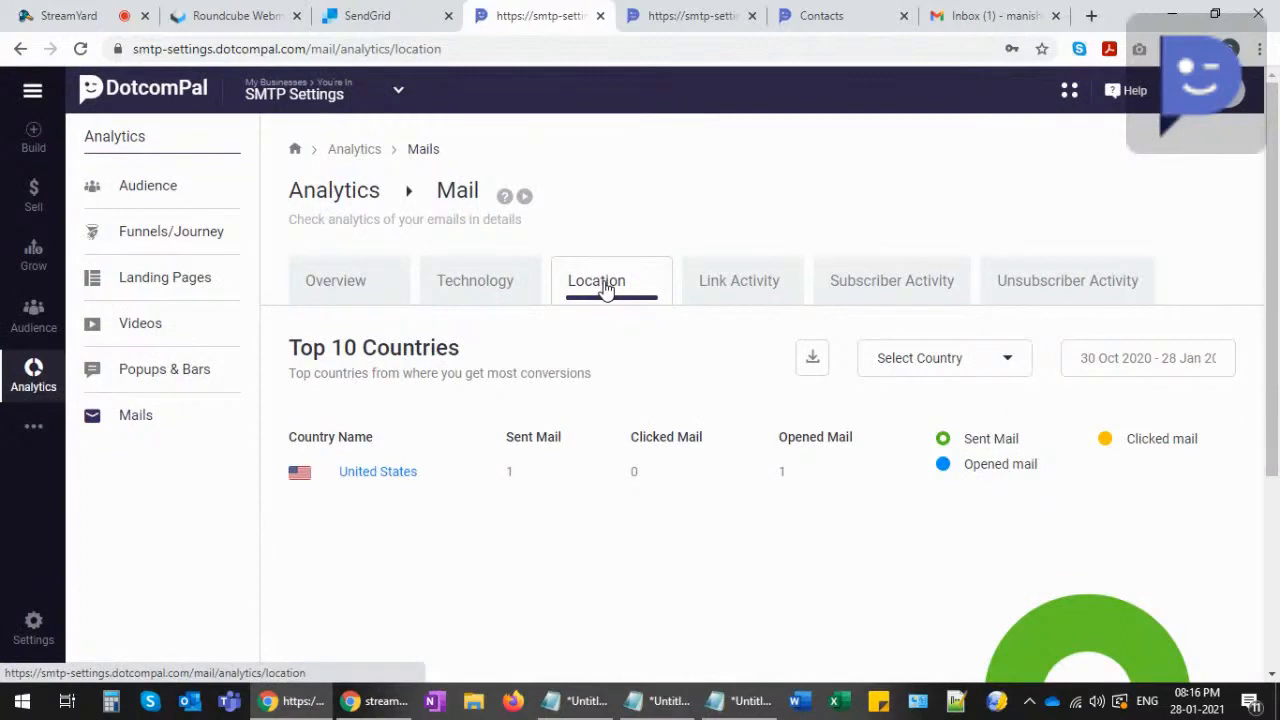
{"action": "left_click", "coordinate": [737, 282]}
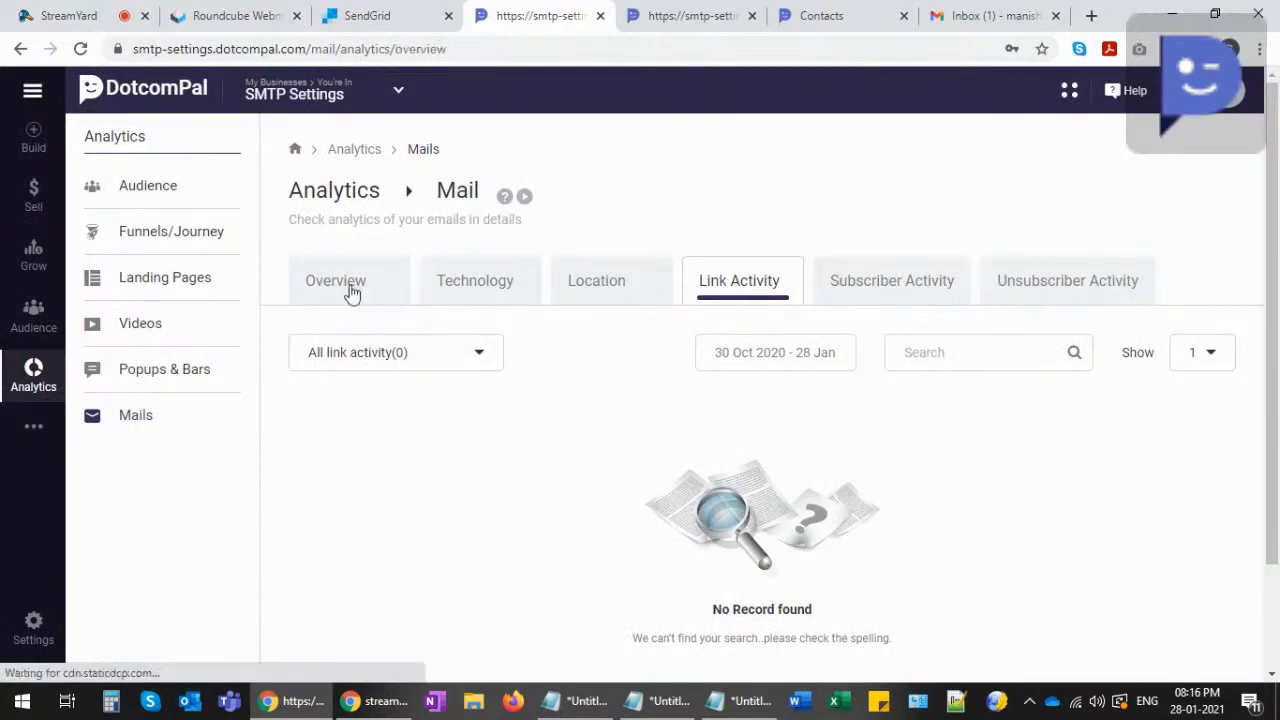
{"action": "left_click", "coordinate": [986, 15]}
{"action": "left_click", "coordinate": [820, 287]}
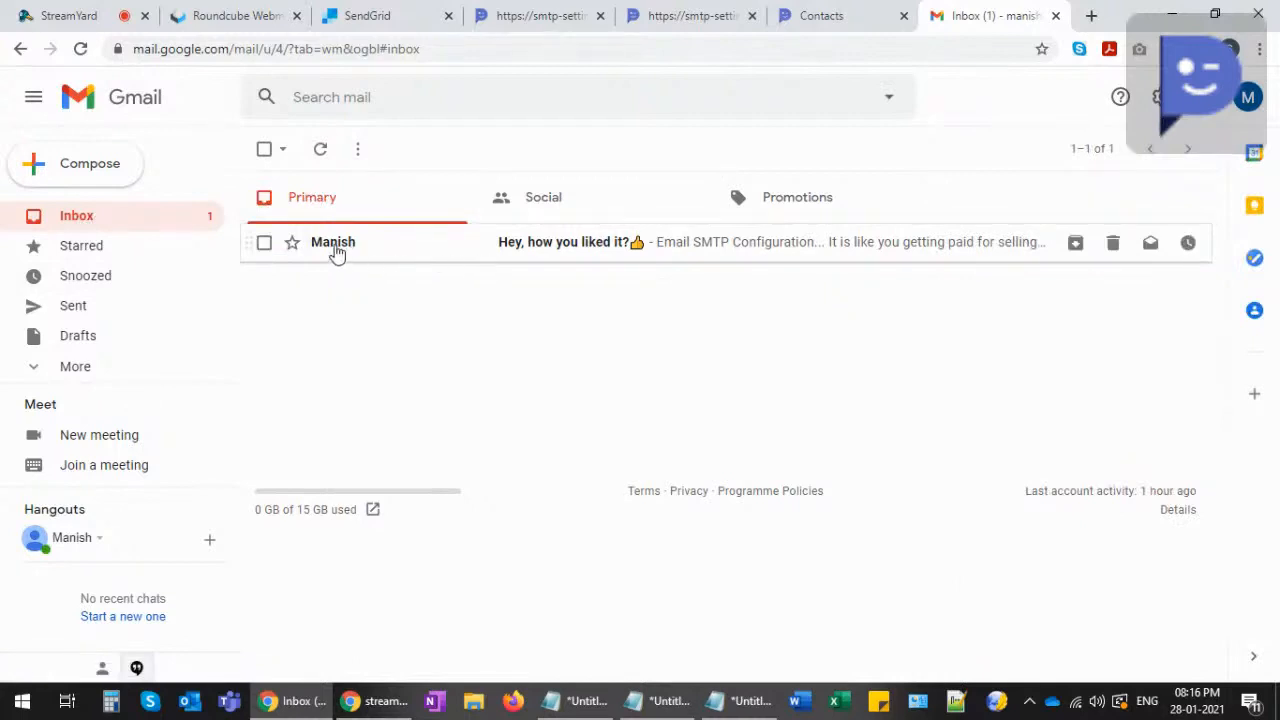
- Read the 'Hey, how you liked it?👍' email, checking its SMTP Settings / DotcomPal footer
{"action": "left_click", "coordinate": [669, 246]}
{"action": "scroll", "coordinate": [440, 406], "scroll_direction": "down", "scroll_amount": 5}
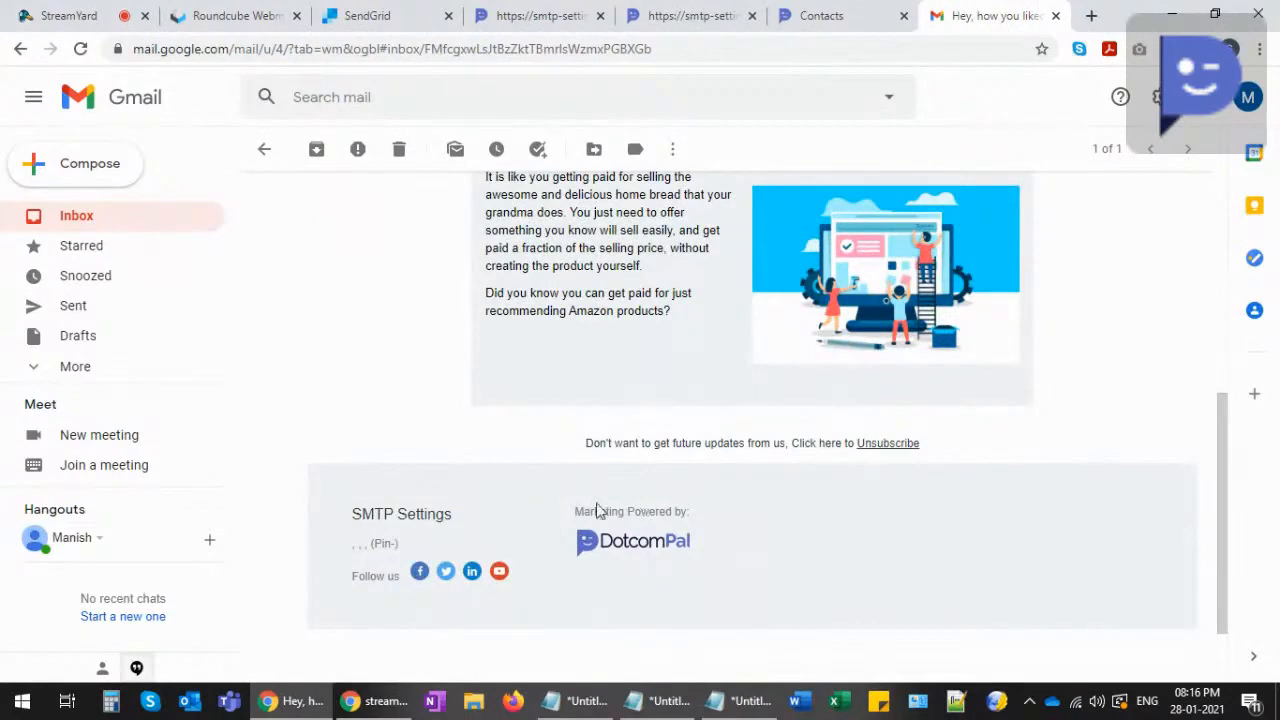
{"action": "left_click_drag", "start_coordinate": [361, 514], "coordinate": [453, 515]}
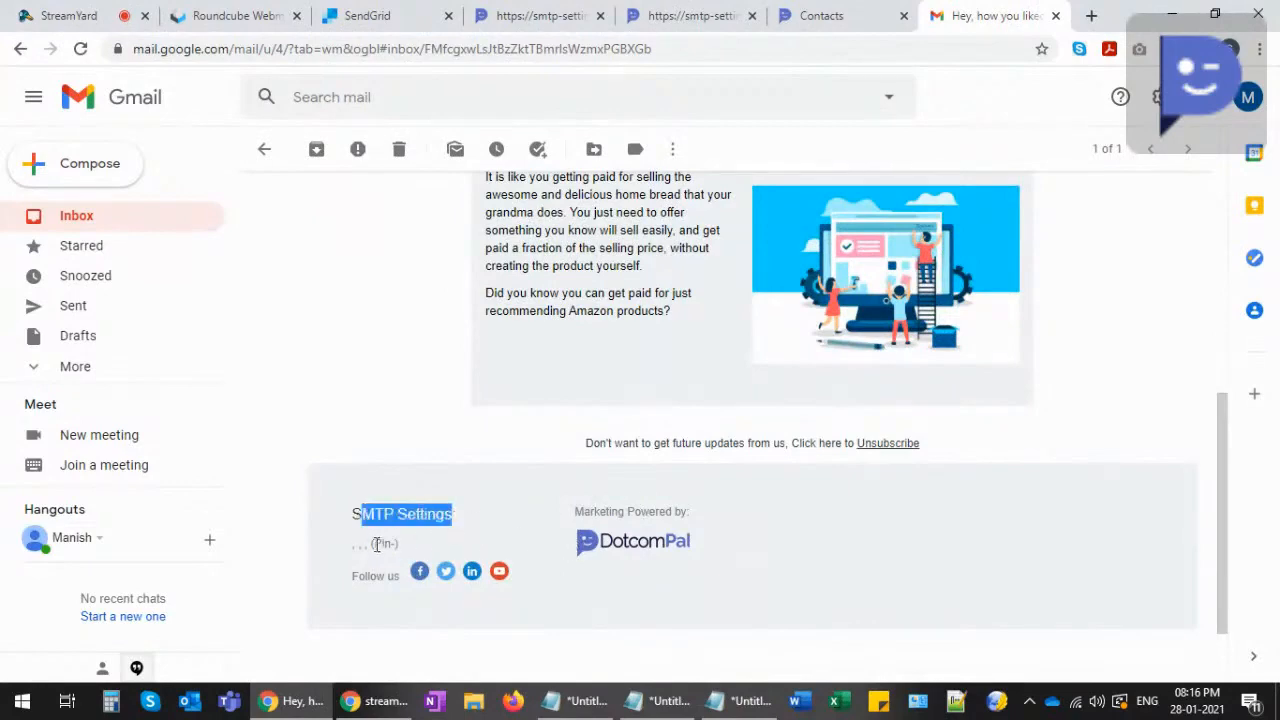
{"action": "scroll", "coordinate": [657, 507], "scroll_direction": "up", "scroll_amount": 1}
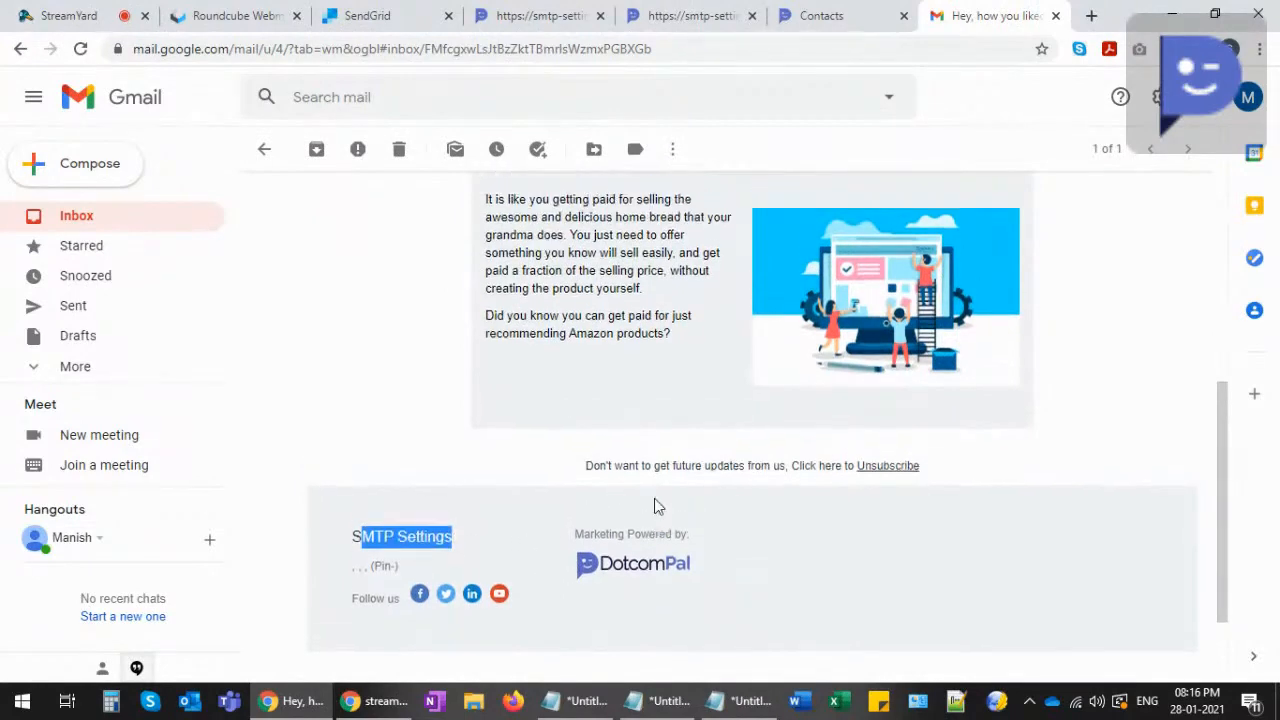
{"action": "scroll", "coordinate": [657, 507], "scroll_direction": "up", "scroll_amount": 5}
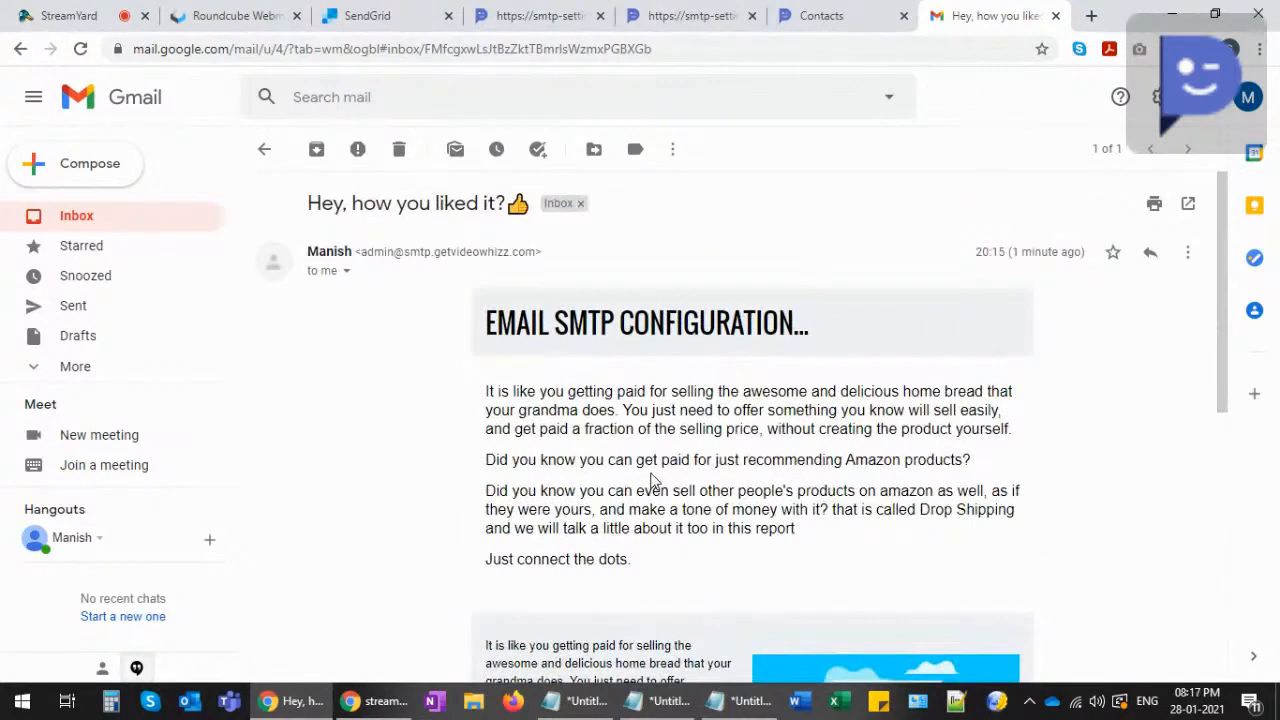
{"action": "left_click", "coordinate": [75, 215]}
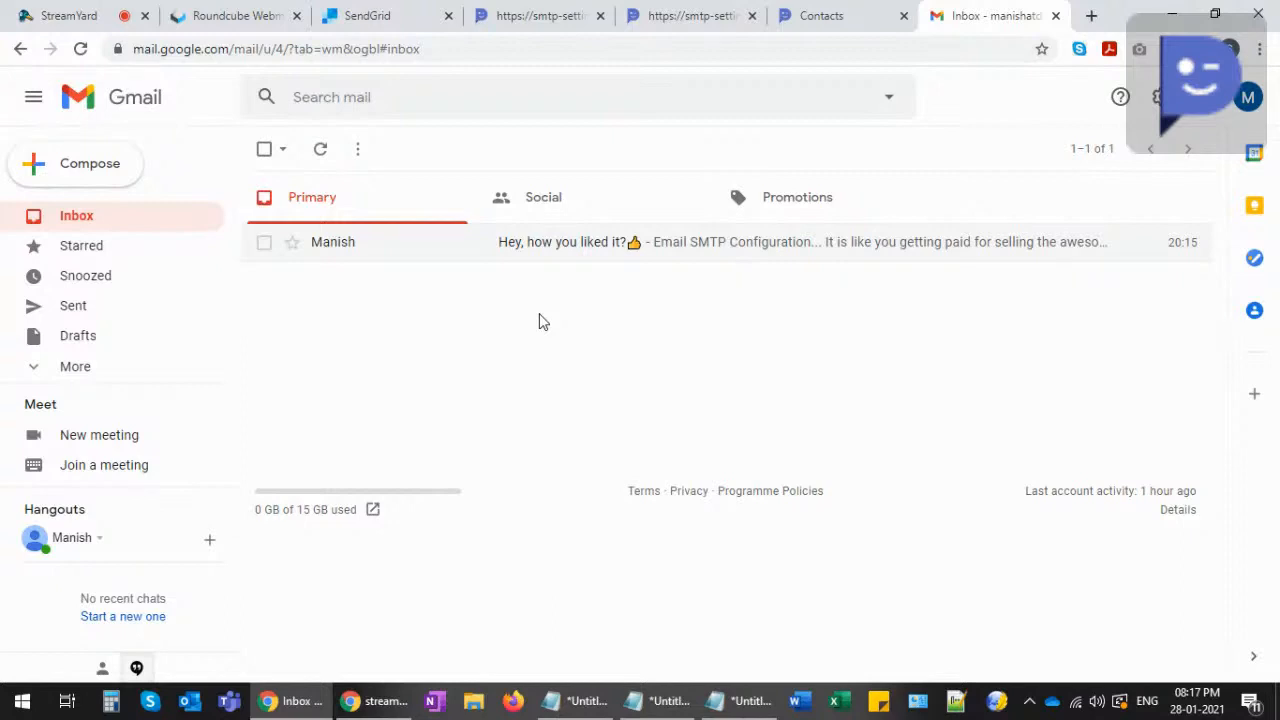
- Return to the StreamYard live studio and choose End Broadcast at the top right
{"action": "left_click", "coordinate": [70, 15]}
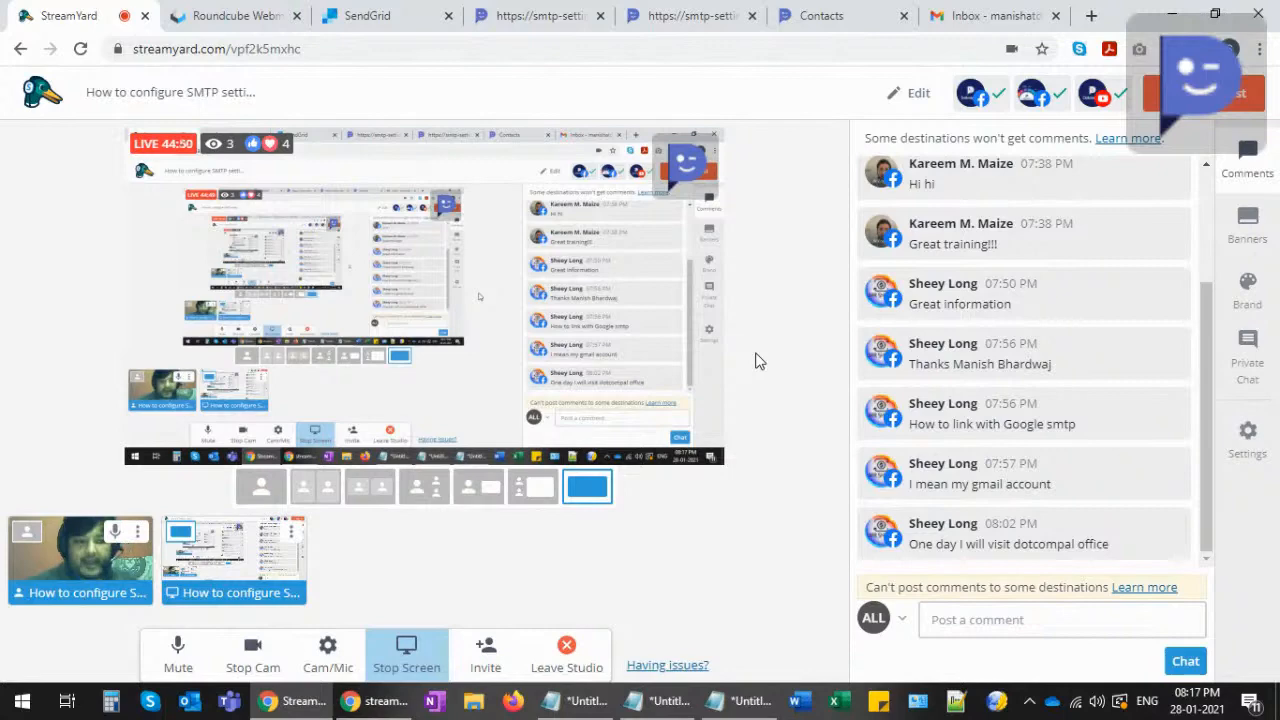
{"action": "mouse_move", "coordinate": [932, 341]}
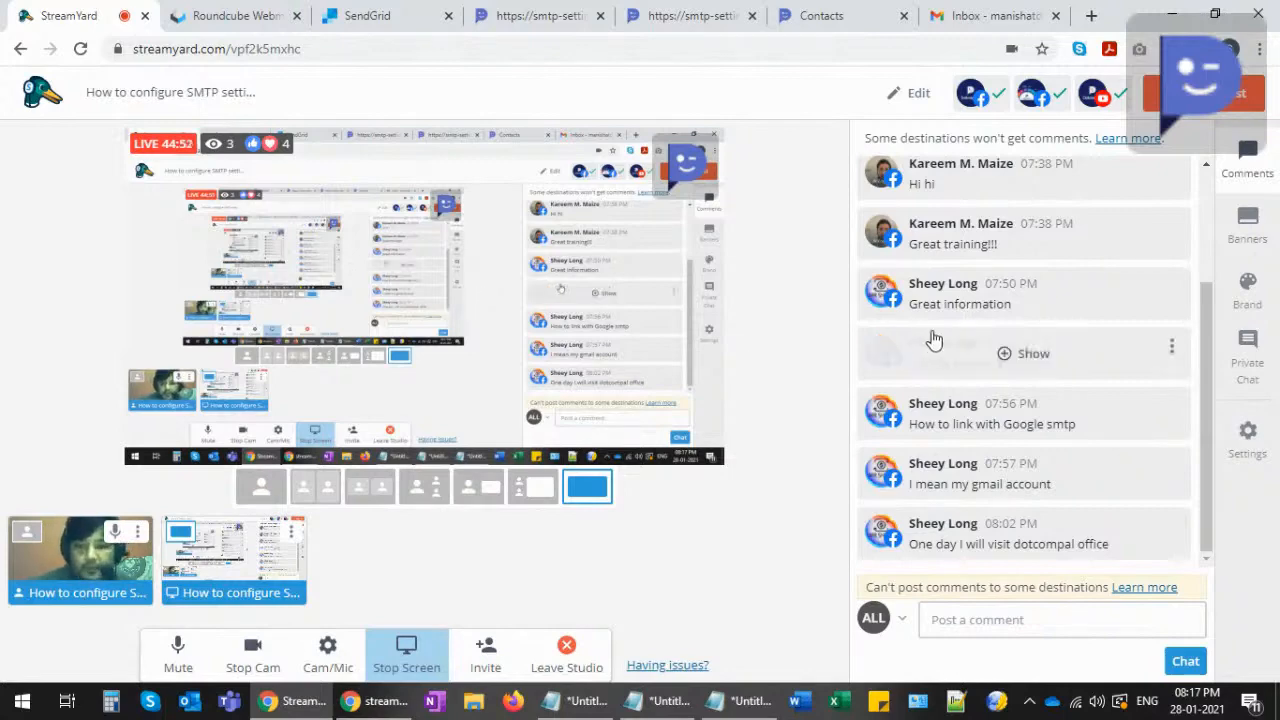
{"action": "scroll", "coordinate": [934, 334], "scroll_direction": "up", "scroll_amount": 2}
{"action": "scroll", "coordinate": [940, 334], "scroll_direction": "down", "scroll_amount": 2}
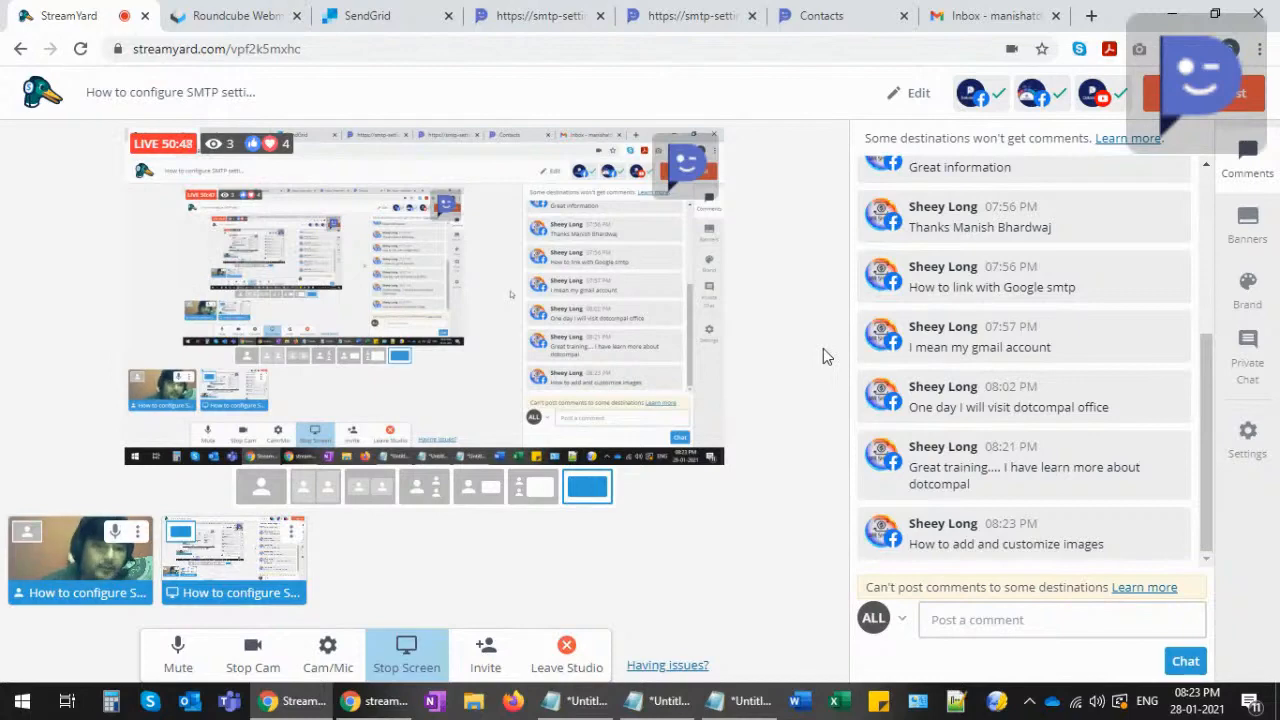
{"action": "left_click", "coordinate": [1210, 93]}
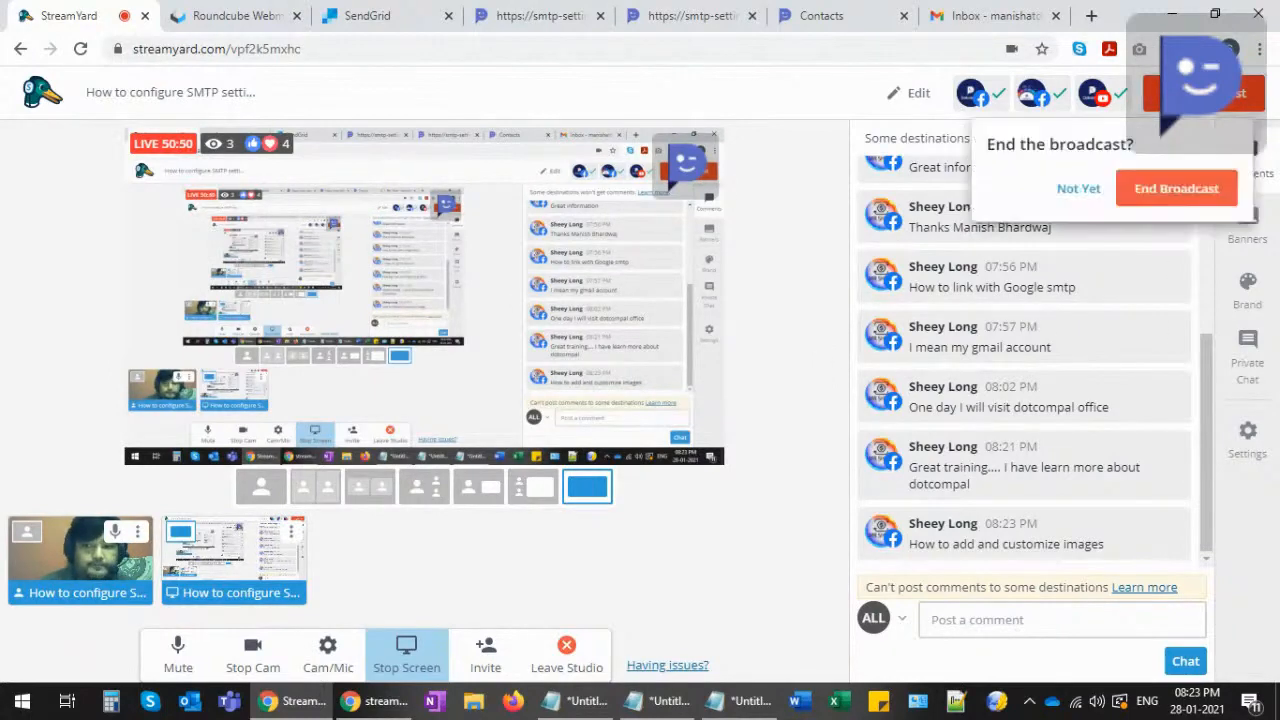